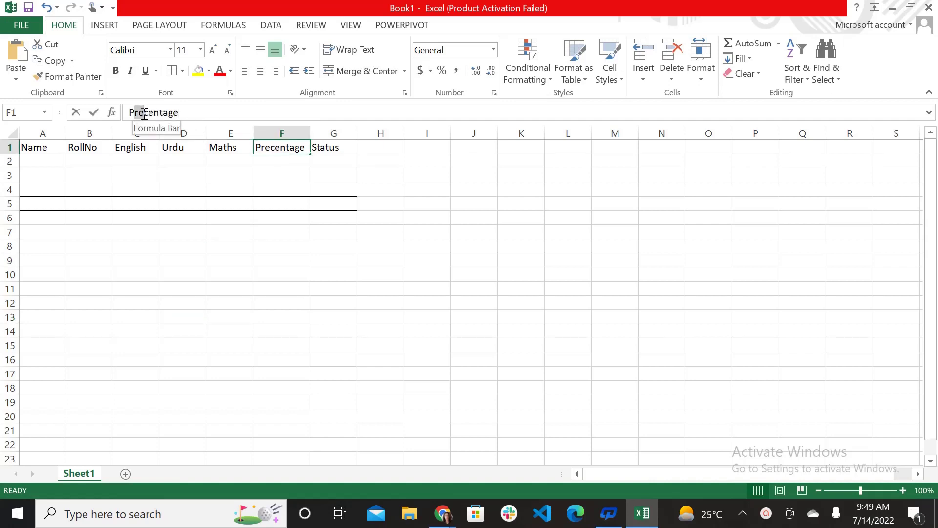
Correct the spelling of the header in cell F1 to Percentage
left_click_drag(134, 112, 144, 114)
type("er")
left_click(244, 351)
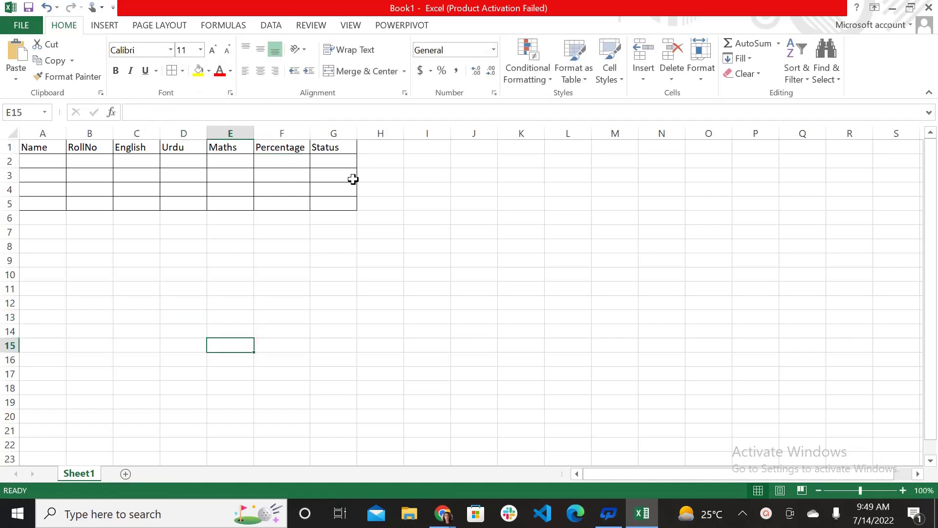
Make the header cells A1:G1 bold
left_click_drag(43, 147, 311, 146)
left_click(116, 71)
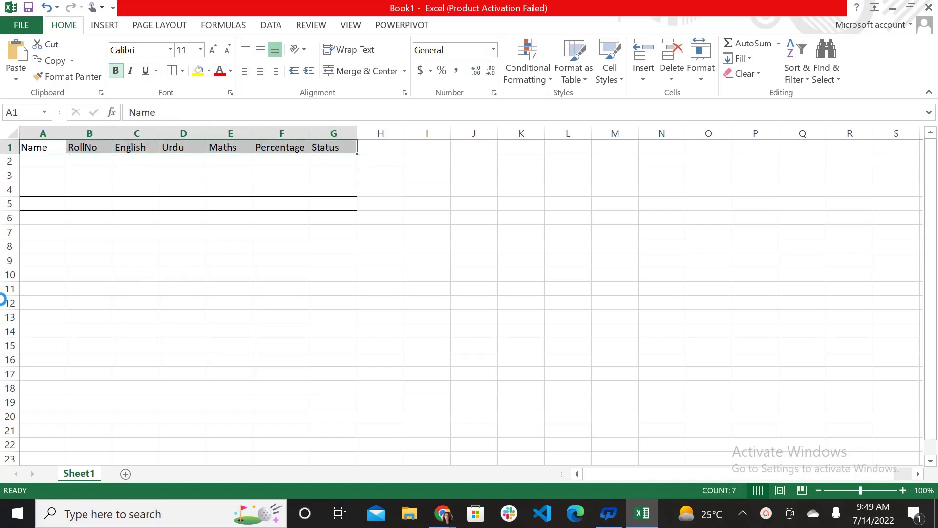
left_click(58, 248)
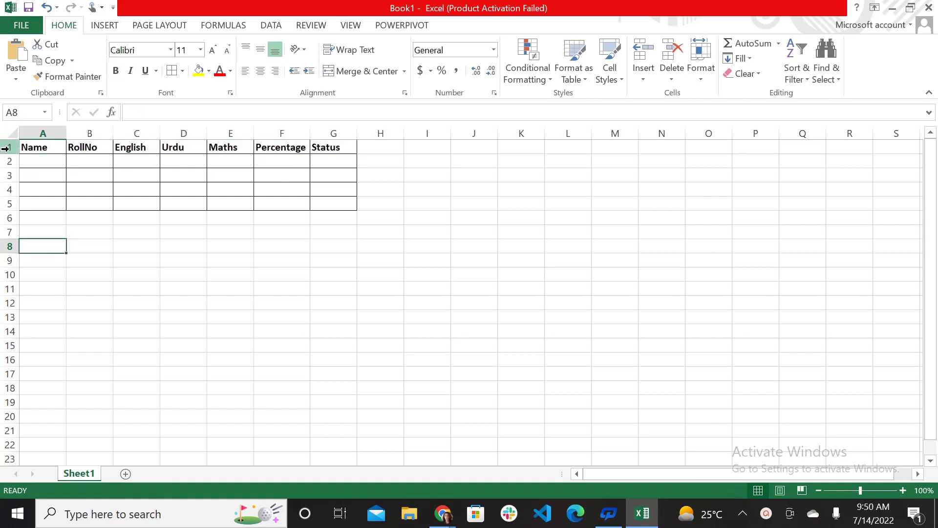
Set the height of rows 1 to 5 to 35
left_click_drag(9, 147, 10, 198)
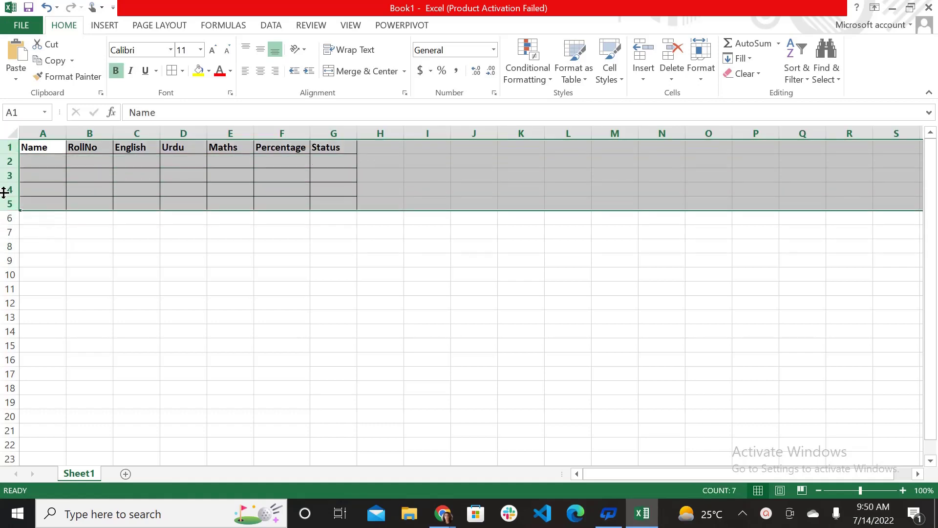
right_click(4, 187)
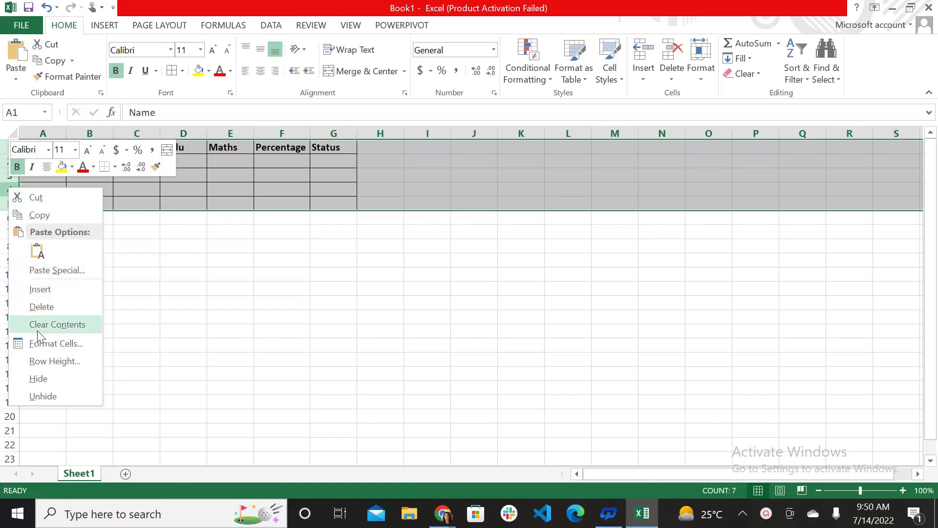
left_click(42, 361)
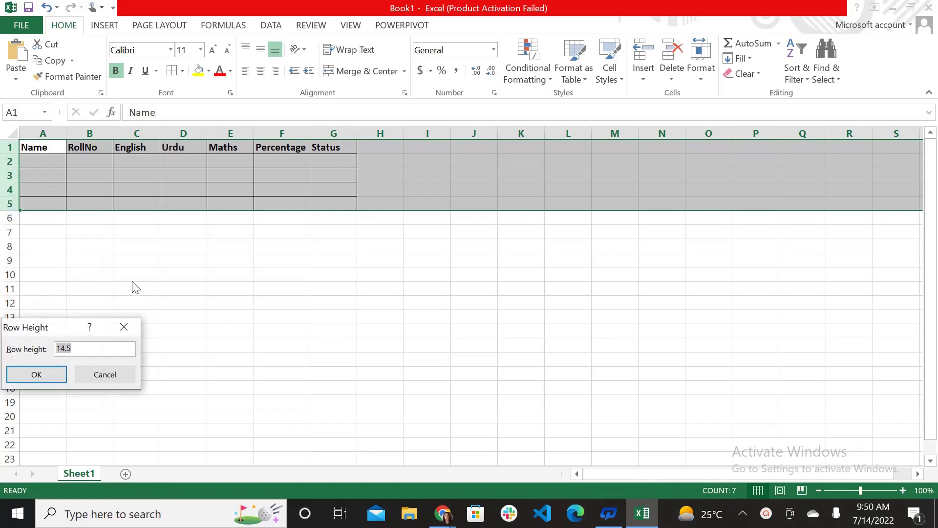
type("35")
key("Return")
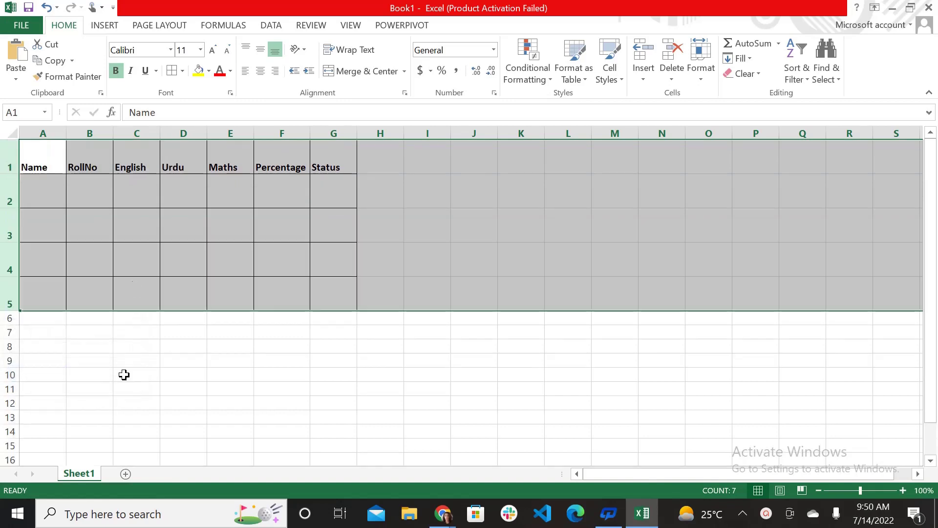
left_click(235, 386)
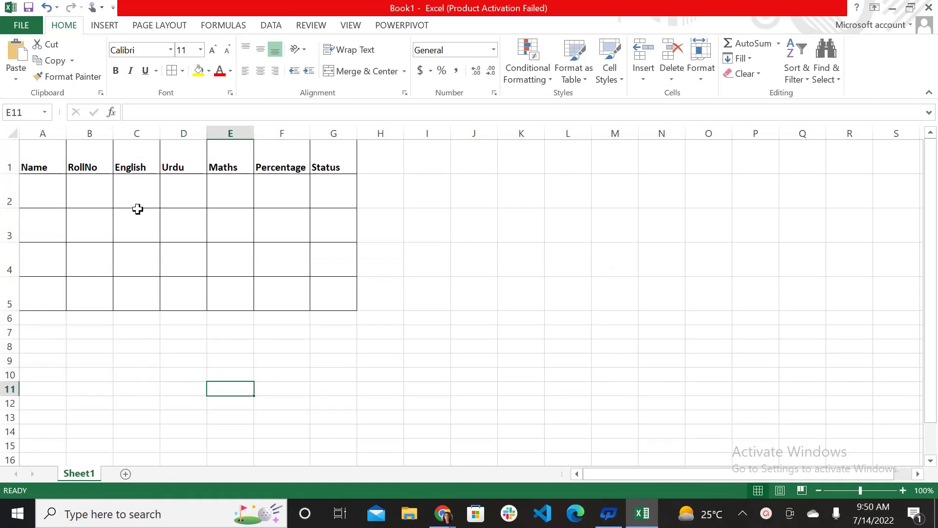
Enter the four students' names in cells A2 to A5 of the Name column
left_click(40, 193)
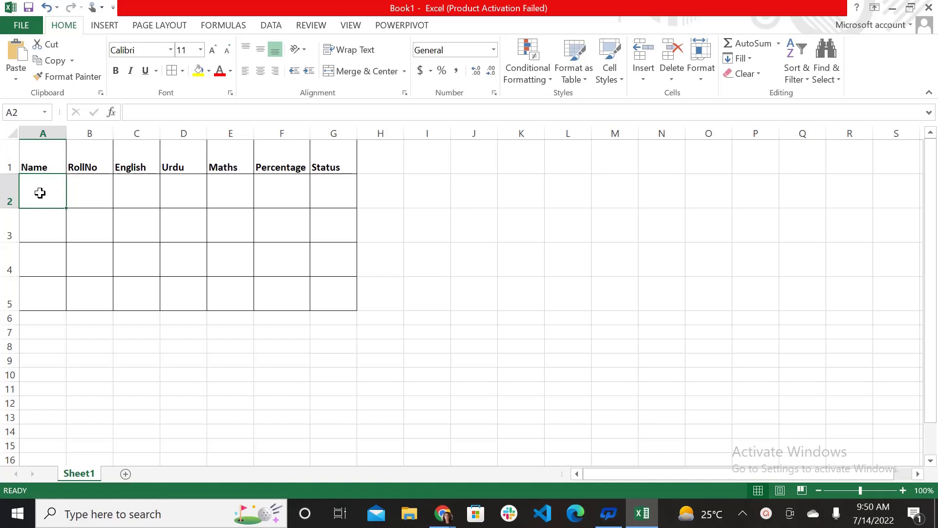
type("Sudais")
key("Return")
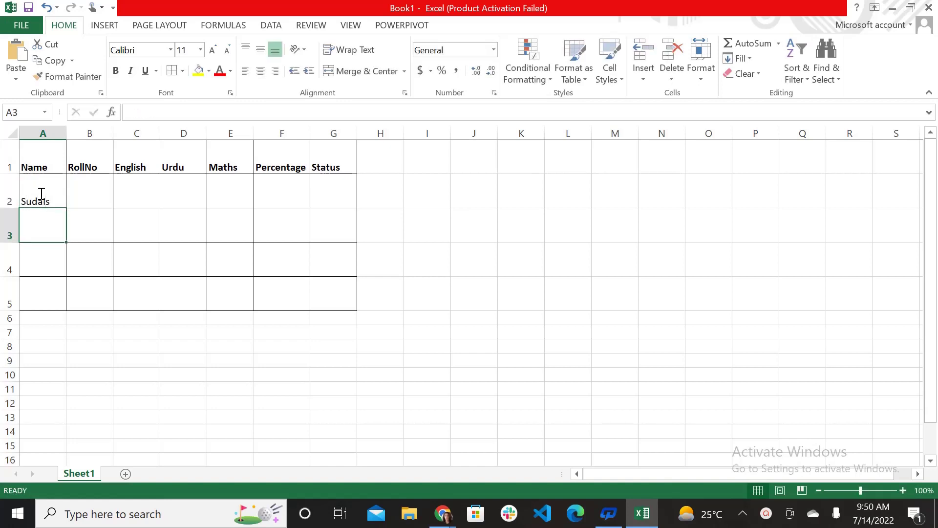
type("Mazhar")
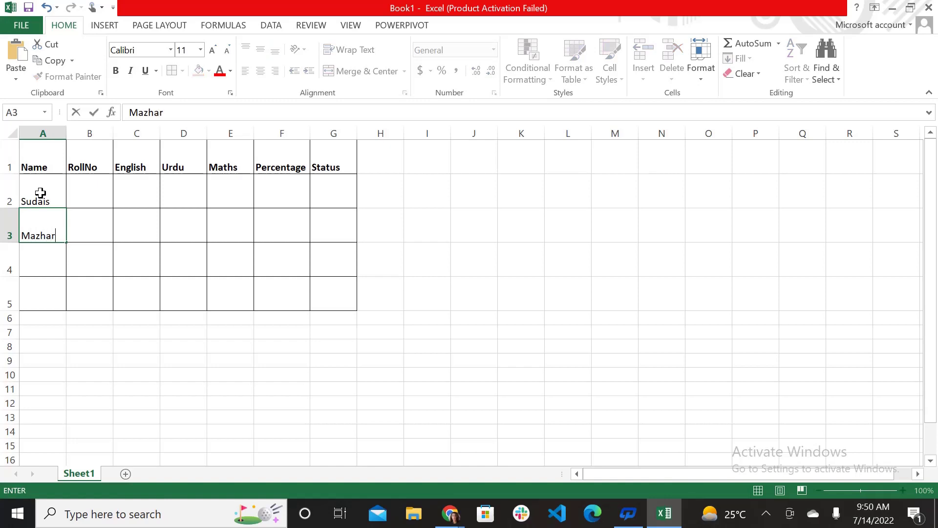
key("Return")
type("U")
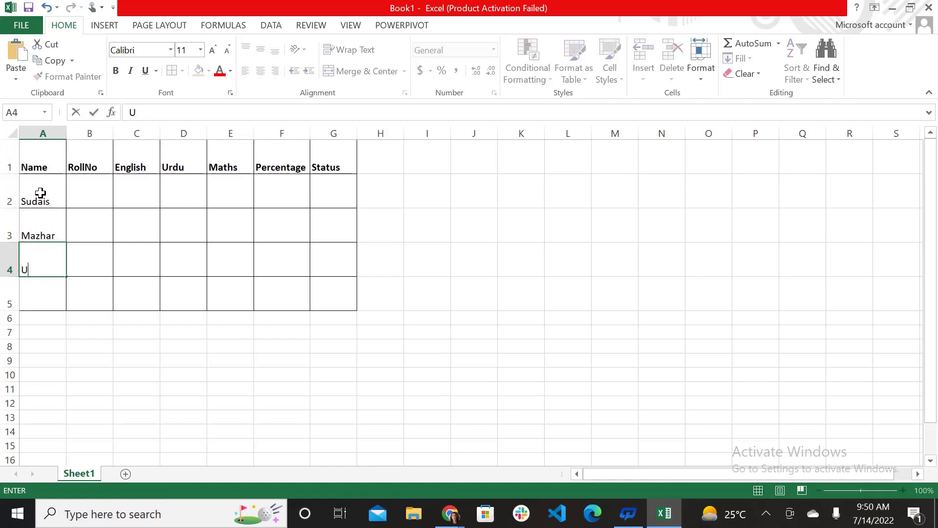
type("mar")
key("Return")
type("Mub")
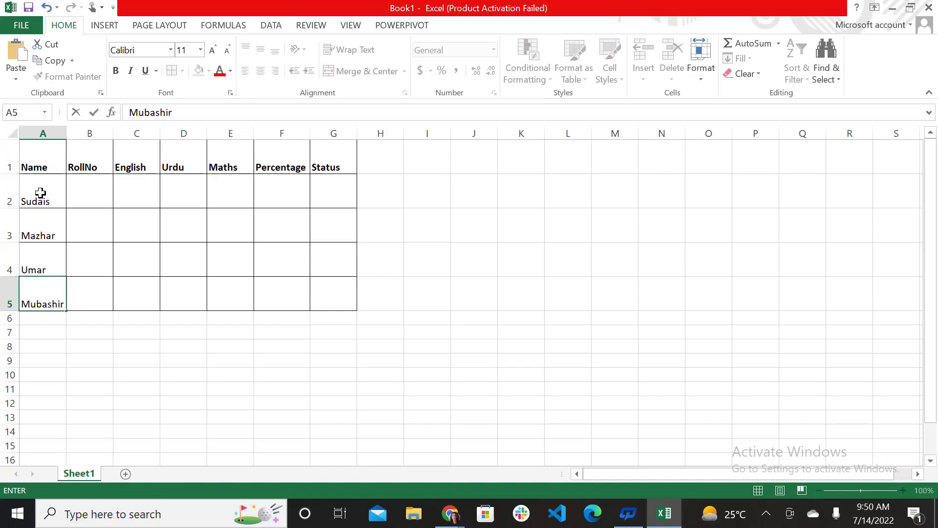
type("ashir")
left_click(71, 400)
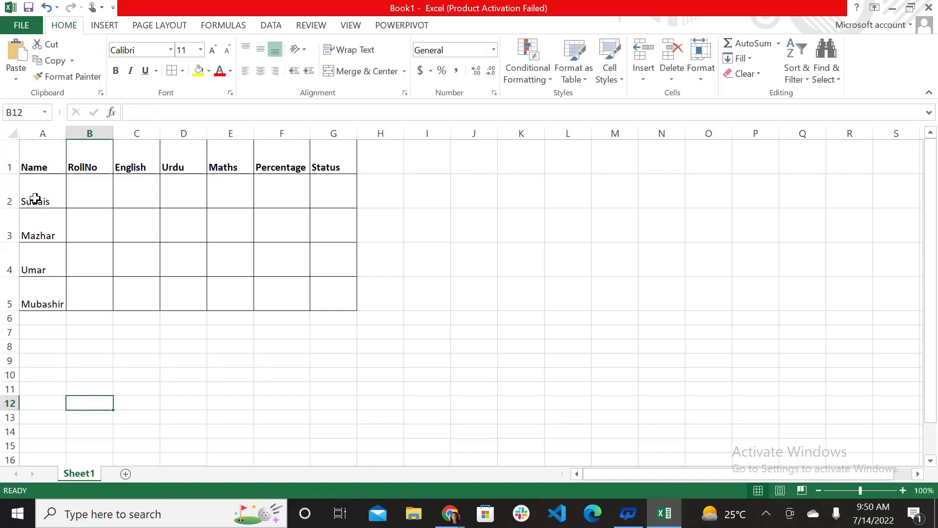
Centre the student names in A2:A5 both vertically and horizontally
left_click_drag(42, 197, 42, 292)
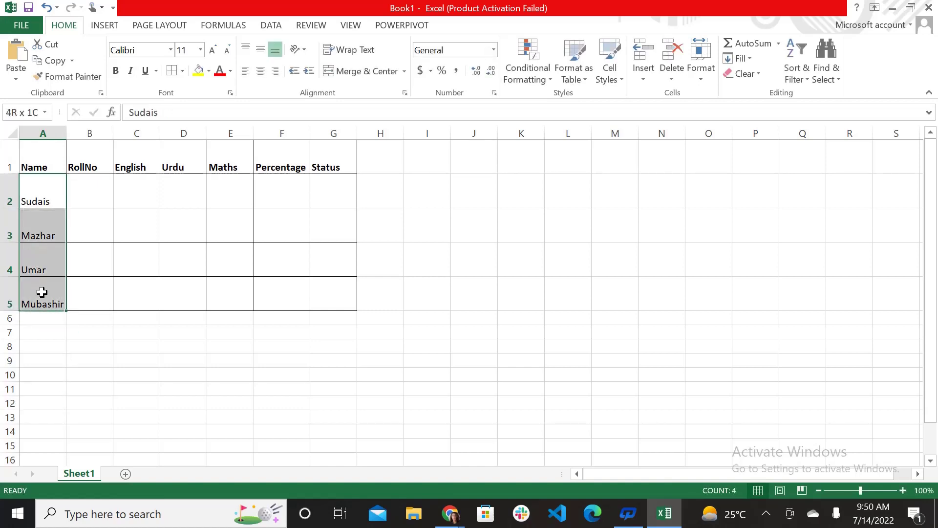
left_click(260, 50)
left_click(261, 71)
left_click(131, 319)
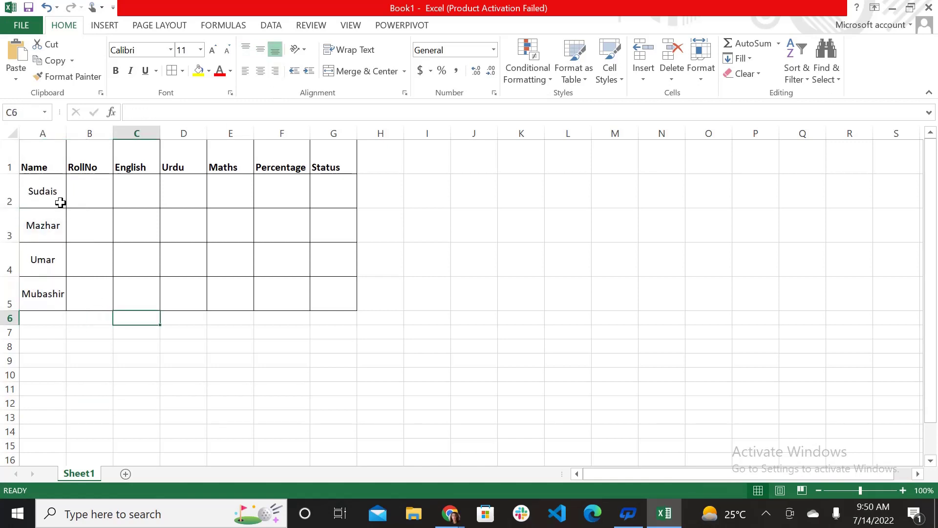
Copy the formatting of cell A2 to the whole table A1:G5 with Format Painter and make the header row bold
left_click(55, 194)
left_click(61, 76)
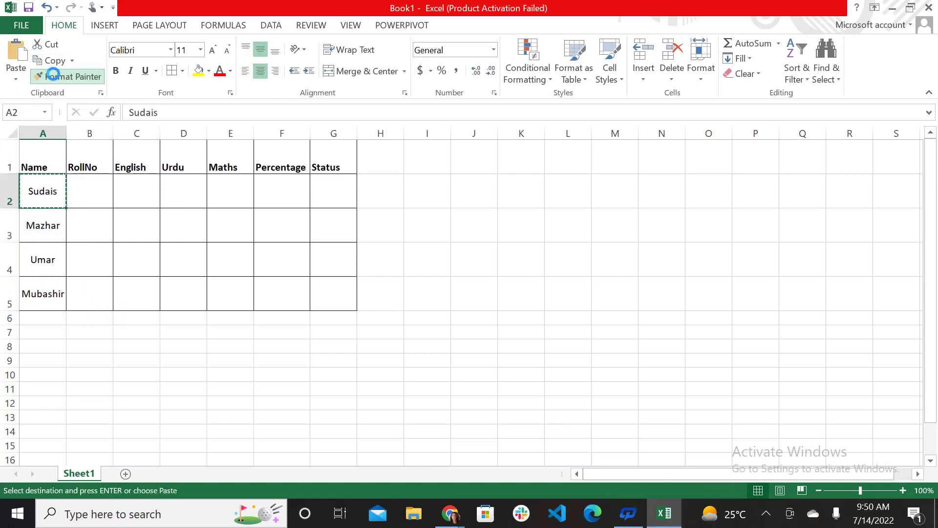
mouse_move(49, 163)
left_mouse_down()
mouse_move(343, 279)
mouse_move(335, 293)
left_mouse_up()
left_click(144, 380)
left_click(91, 194)
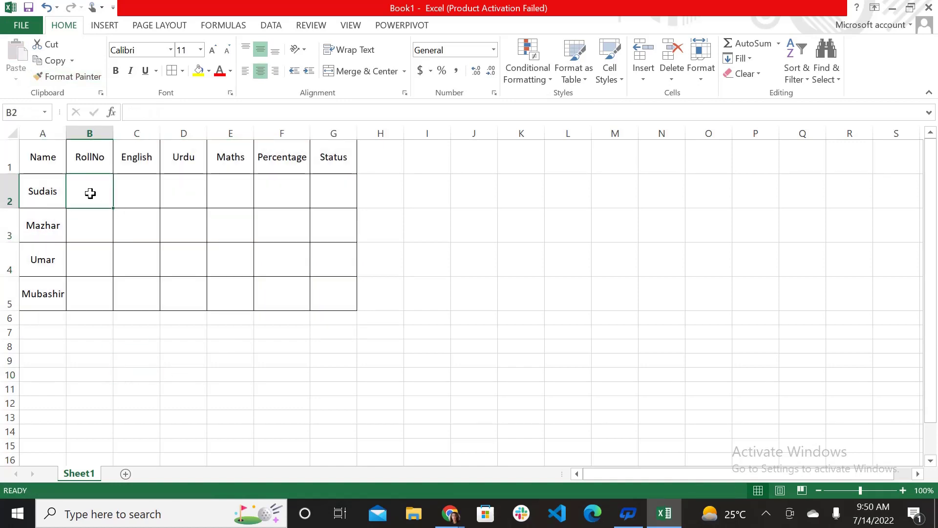
left_click_drag(36, 157, 356, 142)
left_click(115, 70)
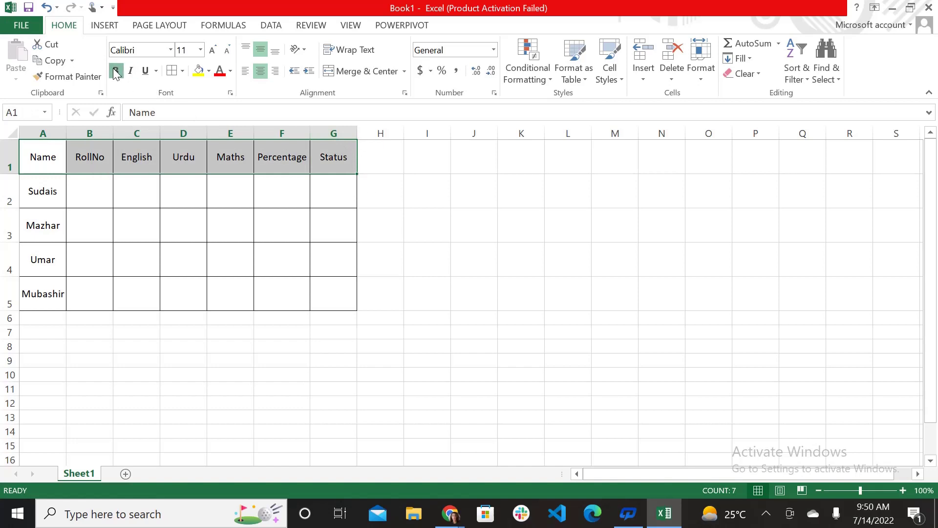
Enter the four students' roll numbers in cells B2 to B5 of the RollNo column
left_click(98, 197)
type("123")
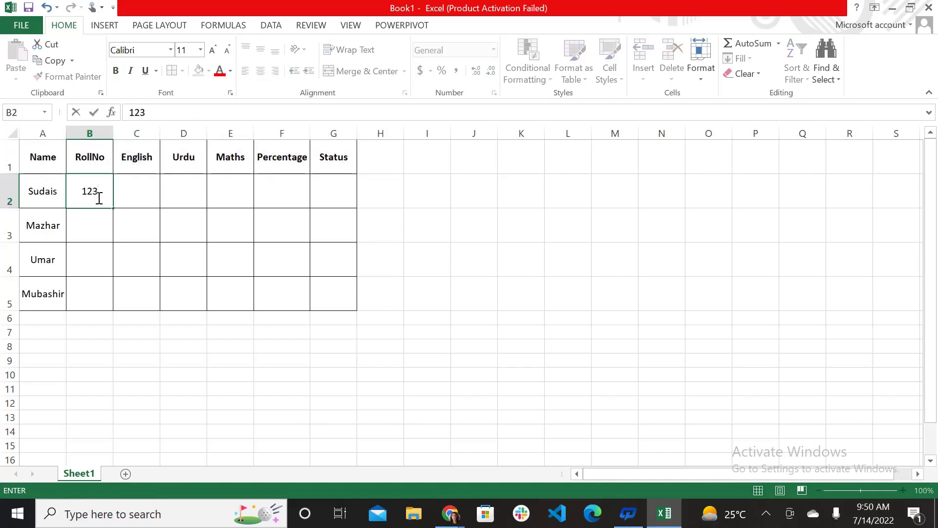
key("Return")
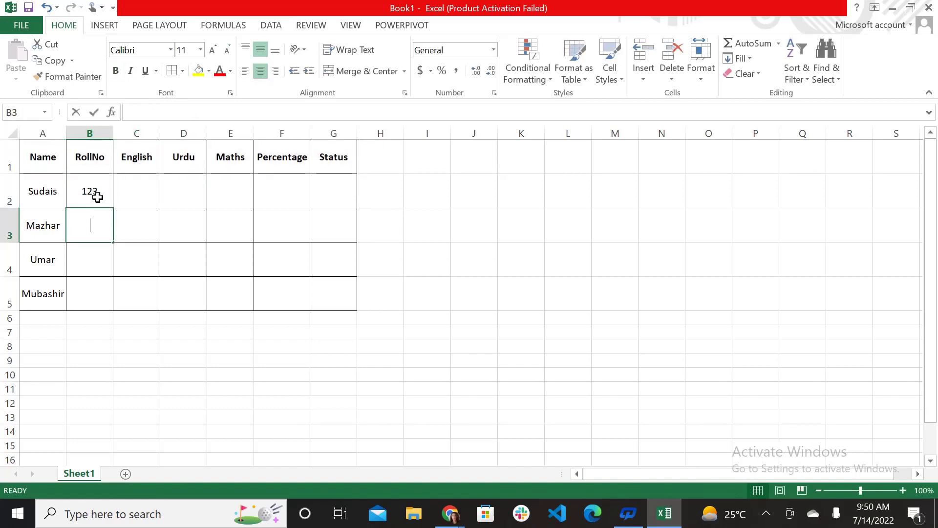
type("345")
key("Return")
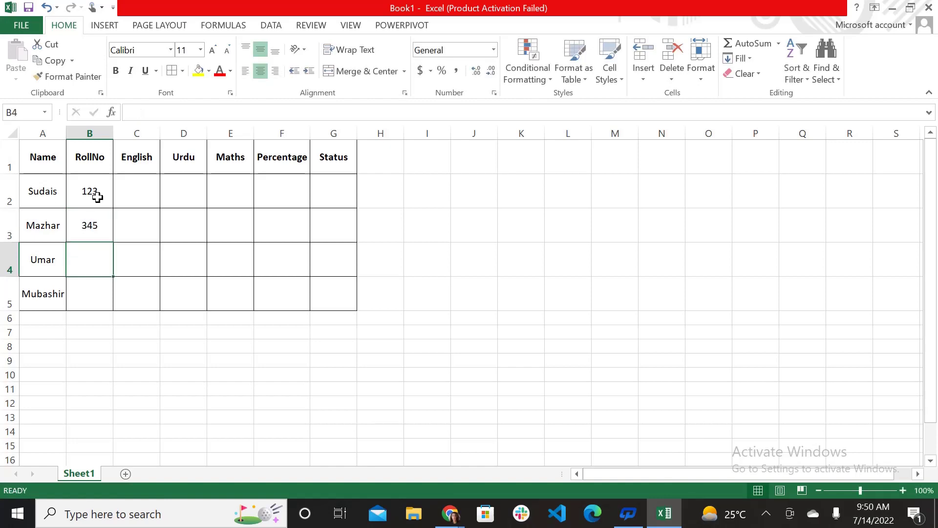
type("432")
key("Return")
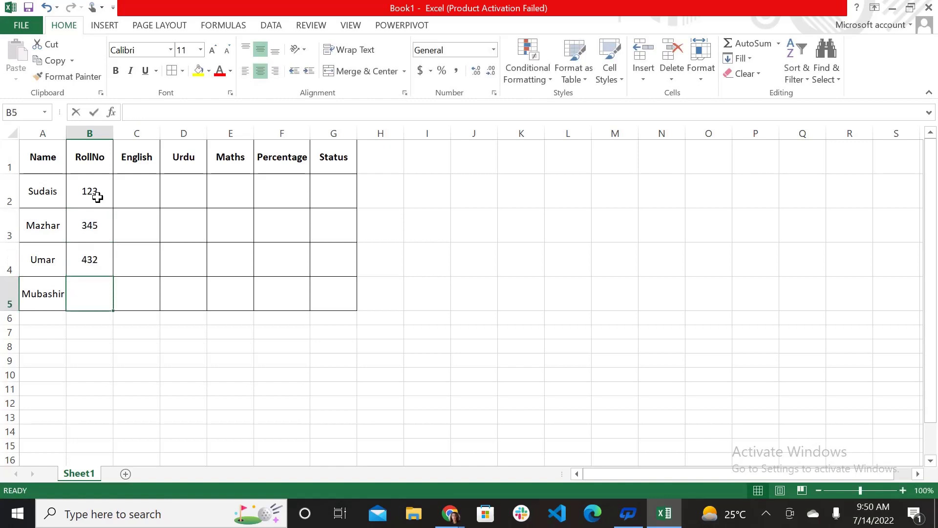
type("567")
key("Tab")
key("Up")
key("Up")
key("Up")
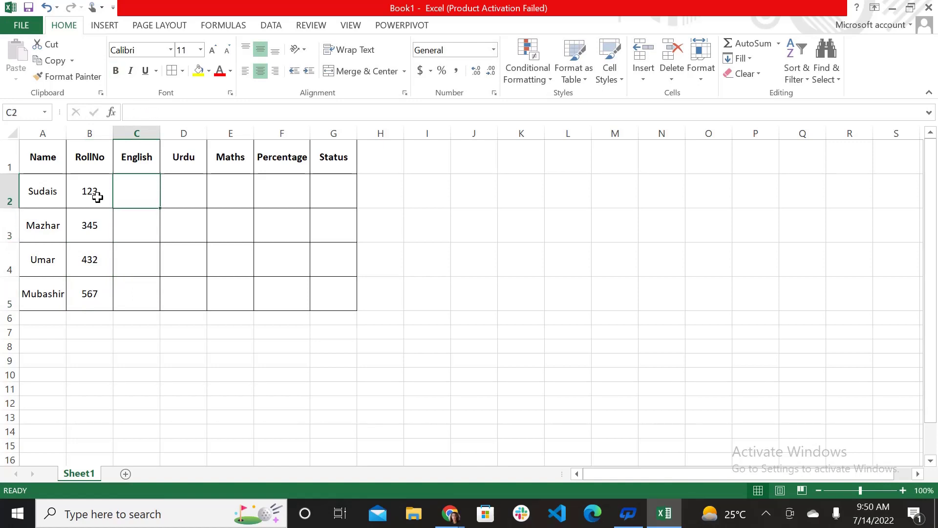
Insert a new sheet column before Percentage and give it the header Total Marks in F1
left_click(266, 149)
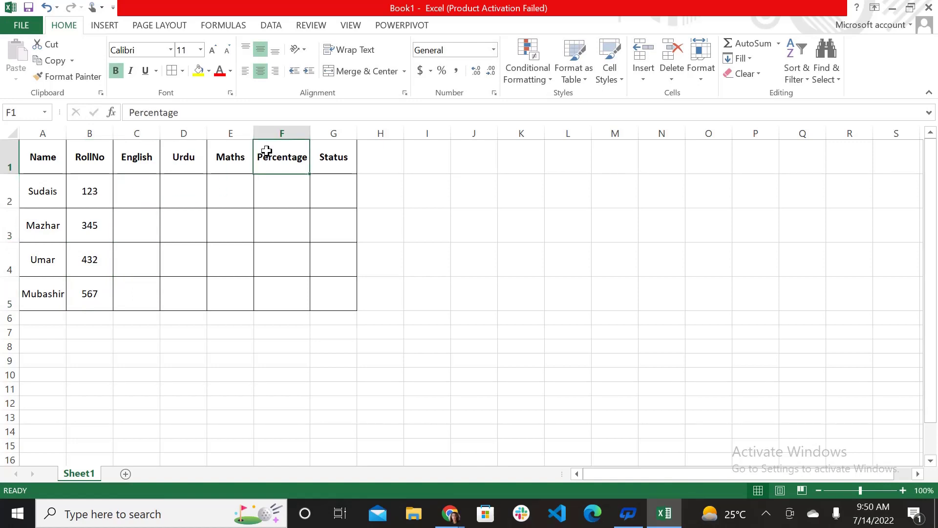
left_click(644, 77)
left_click(684, 132)
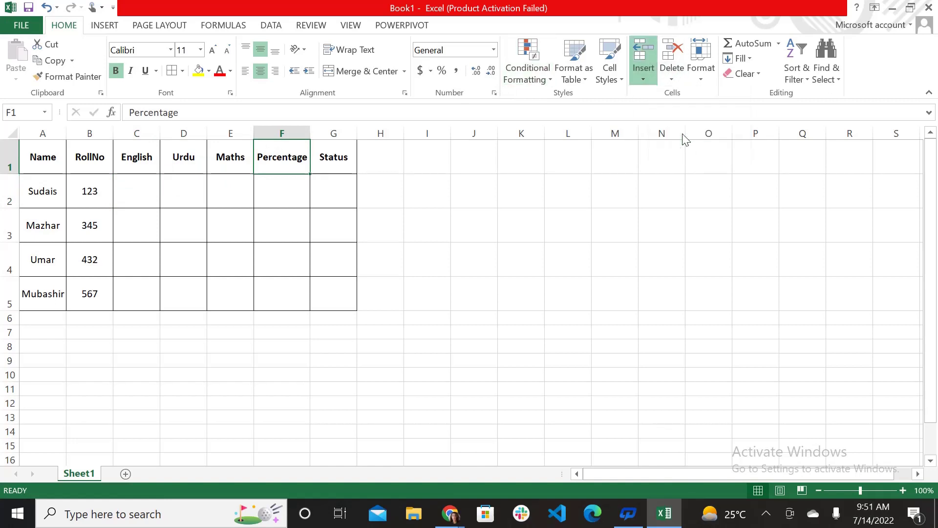
type("Total")
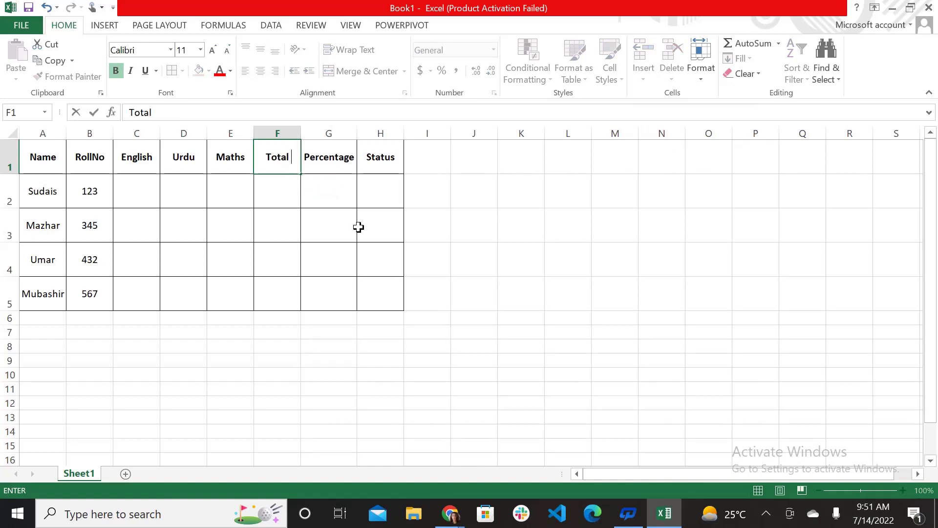
type(" Marks")
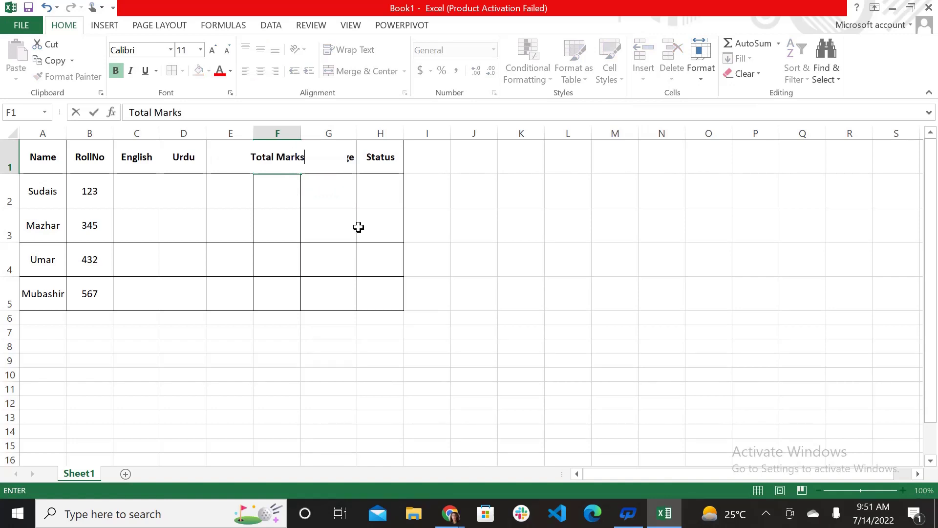
key("Return")
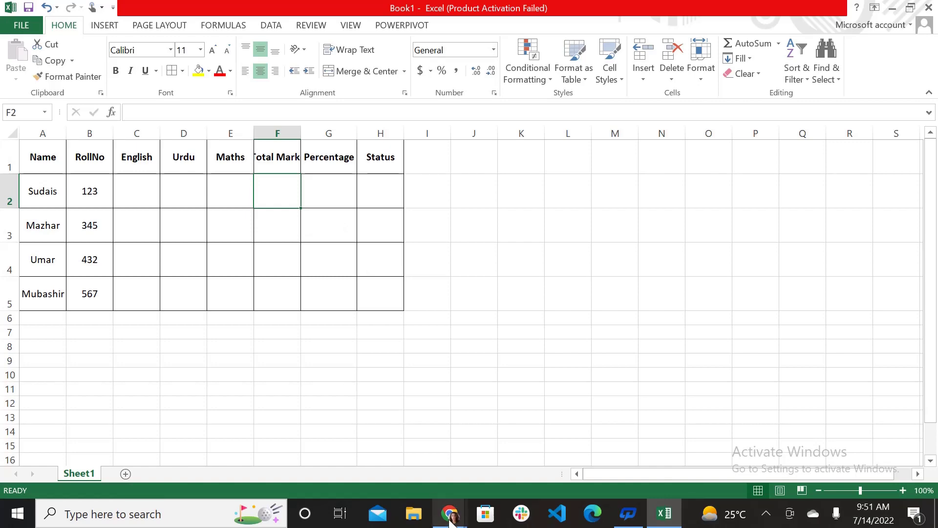
Switch to the Google Meet call in Chrome, admit the waiting participant and return to the Excel workbook
mouse_move(451, 522)
left_click(400, 483)
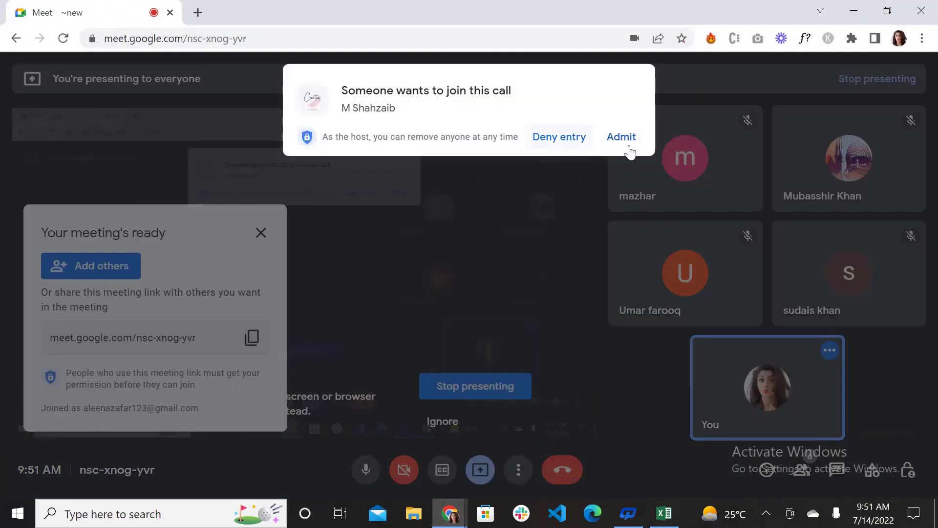
left_click(629, 140)
key("alt+Tab")
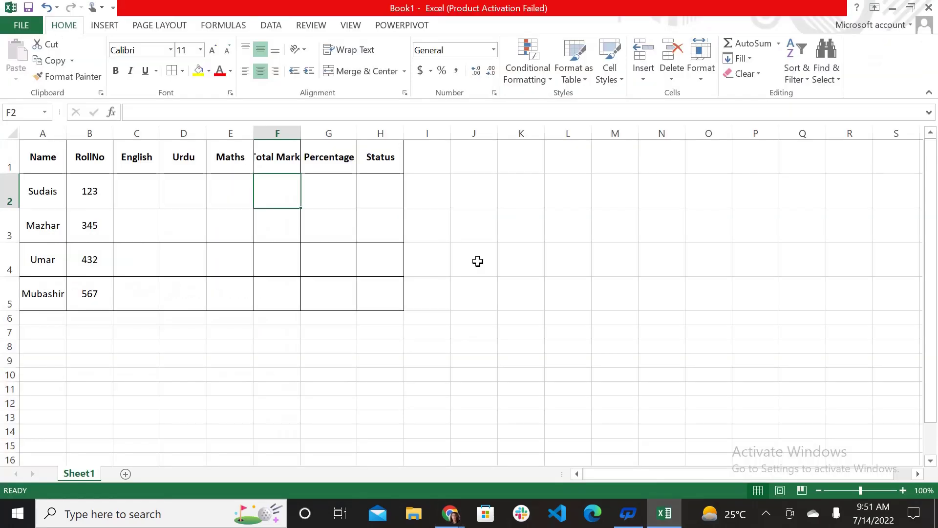
Widen the Total Marks column to fit its header and enter the English marks 70, 56, 78 and 87 in C2 to C5
left_click_drag(301, 134, 314, 134)
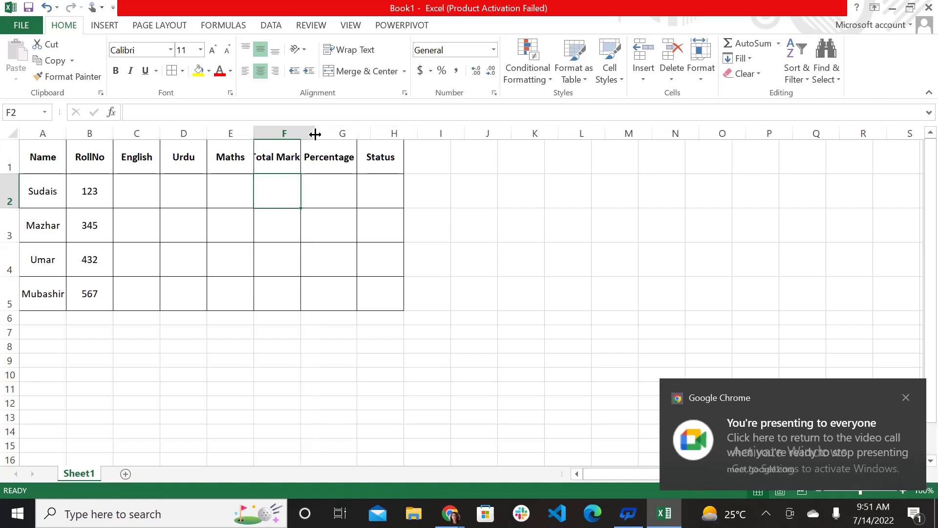
left_click(129, 196)
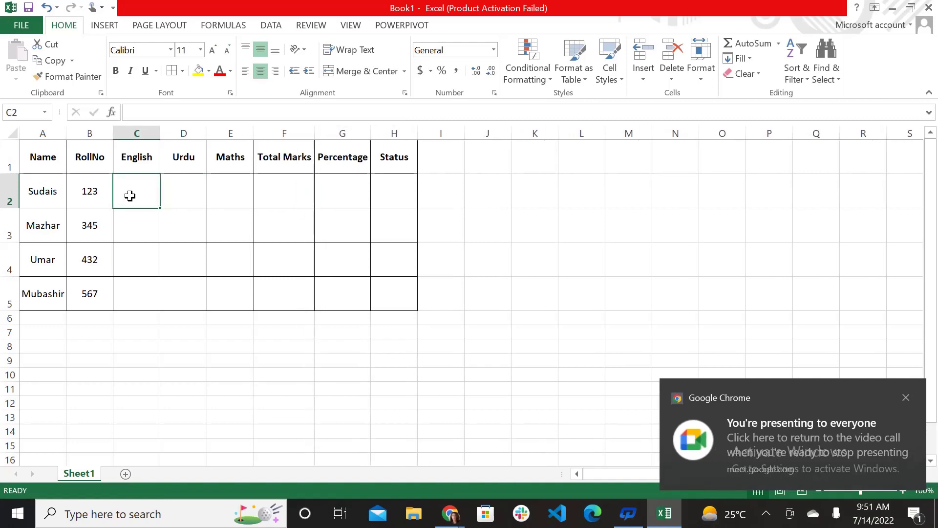
type("70")
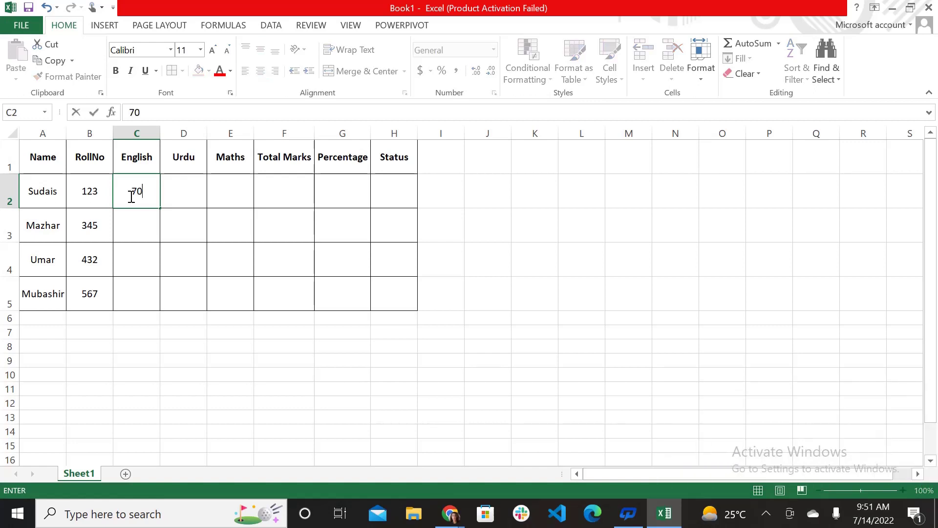
key("Return")
type("56")
key("Return")
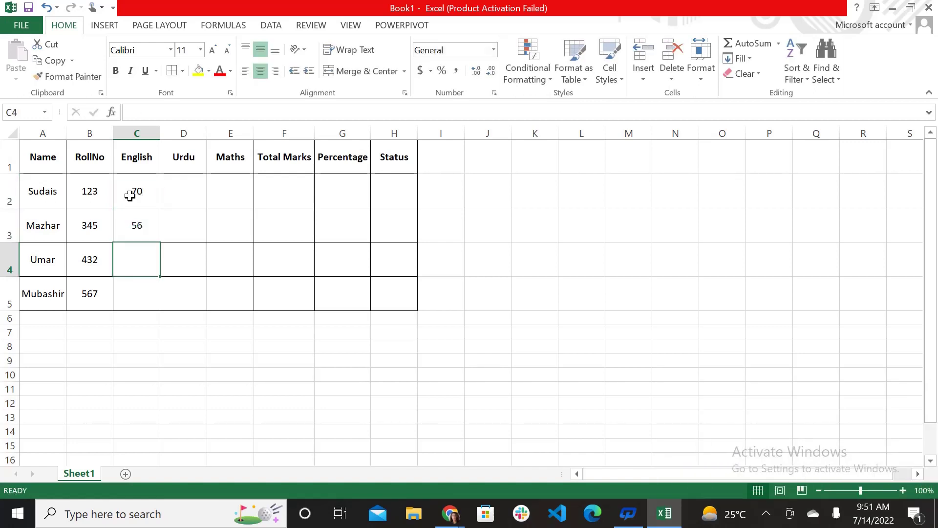
type("78")
key("Return")
type("87")
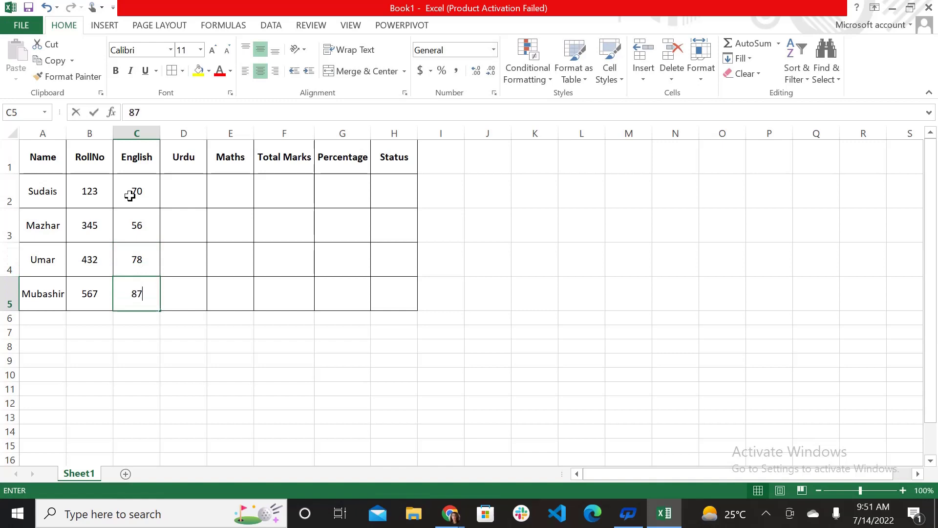
key("Tab")
Enter the Urdu marks 34, 26, 89 and 65 in cells D2 to D5
key("Up")
key("Up")
key("Up")
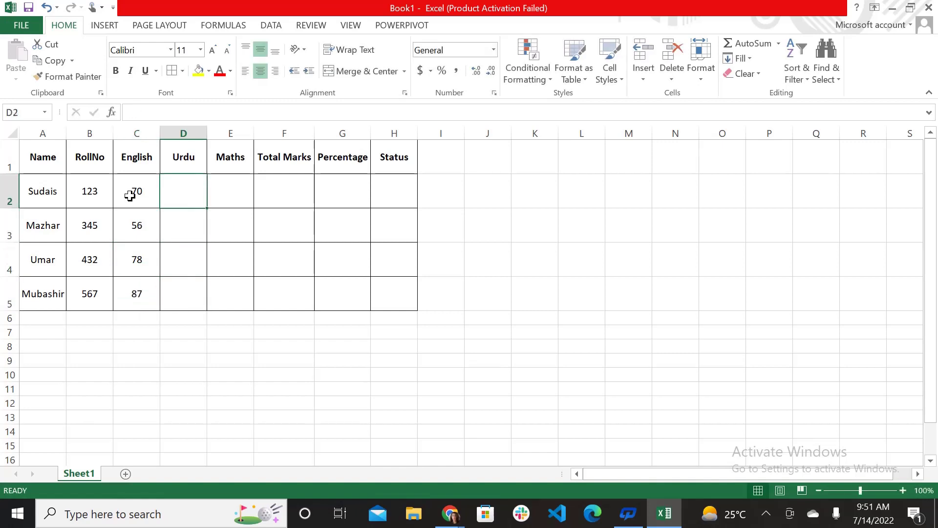
type("34")
key("Return")
type("2")
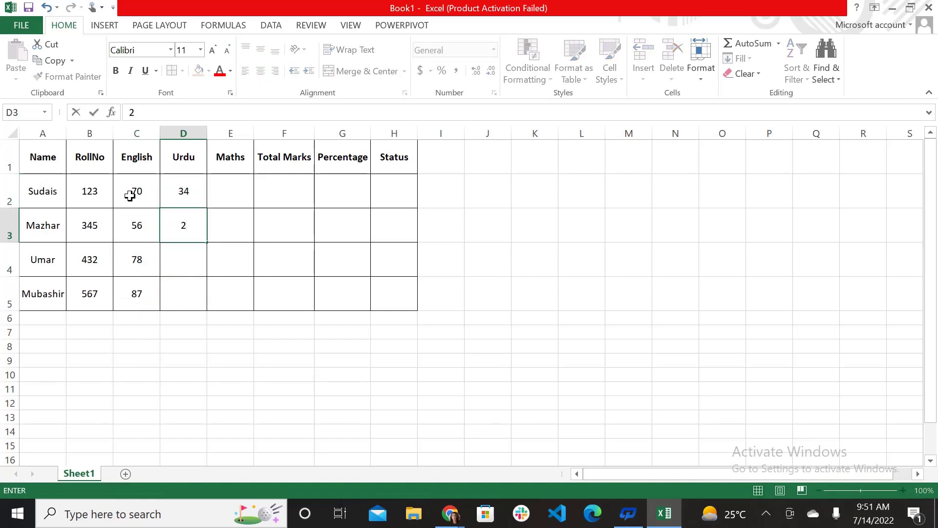
type("6")
key("Return")
type("89")
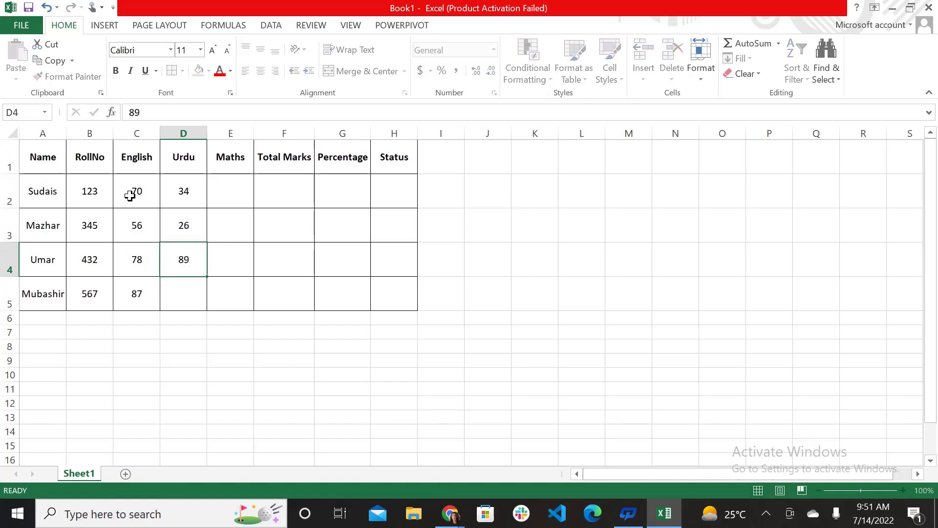
key("Return")
type("65")
key("Right")
Enter the Maths marks 98, 45, 89 and 65 in cells E2 to E5
key("Up")
key("Up")
key("Up")
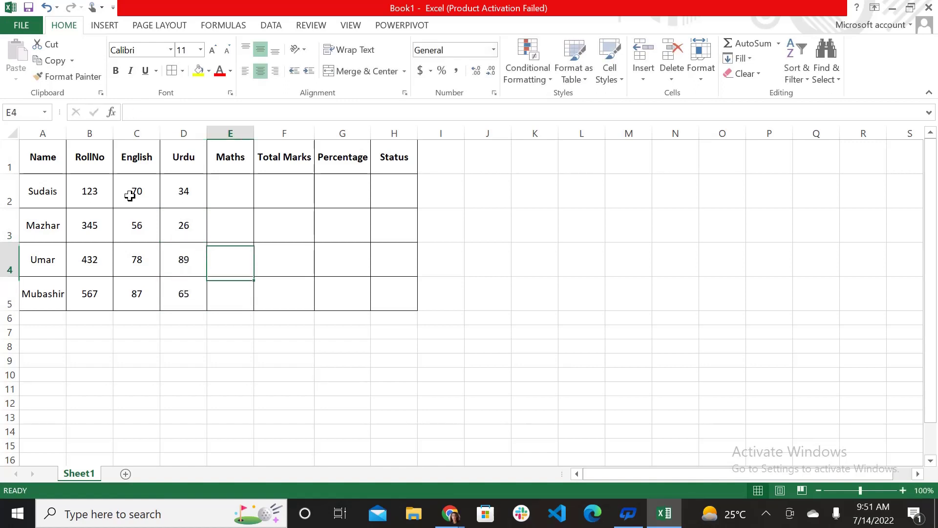
type("98")
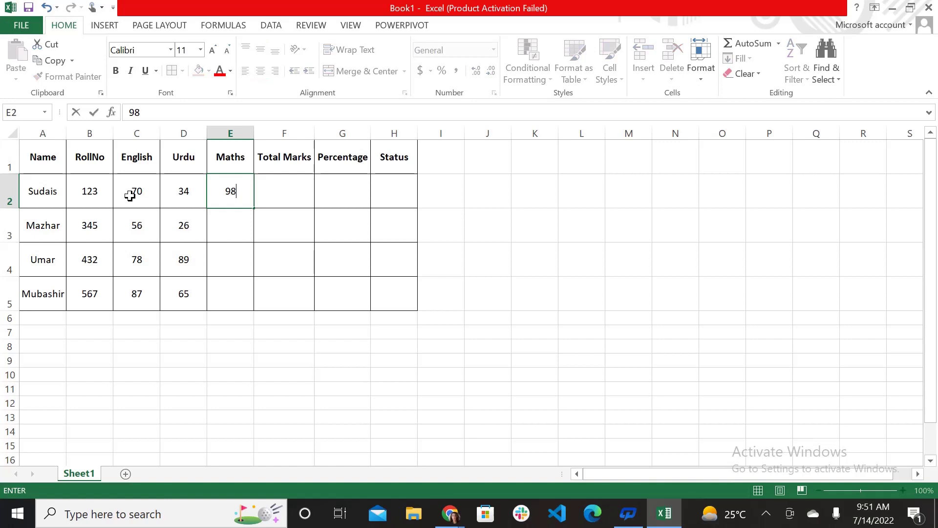
key("Return")
type("45")
key("Return")
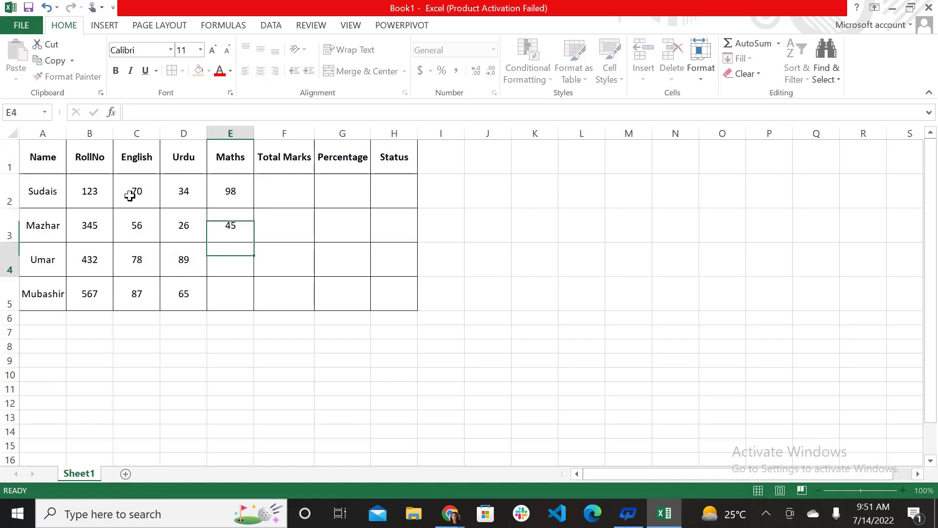
type("89")
key("Return")
type("65")
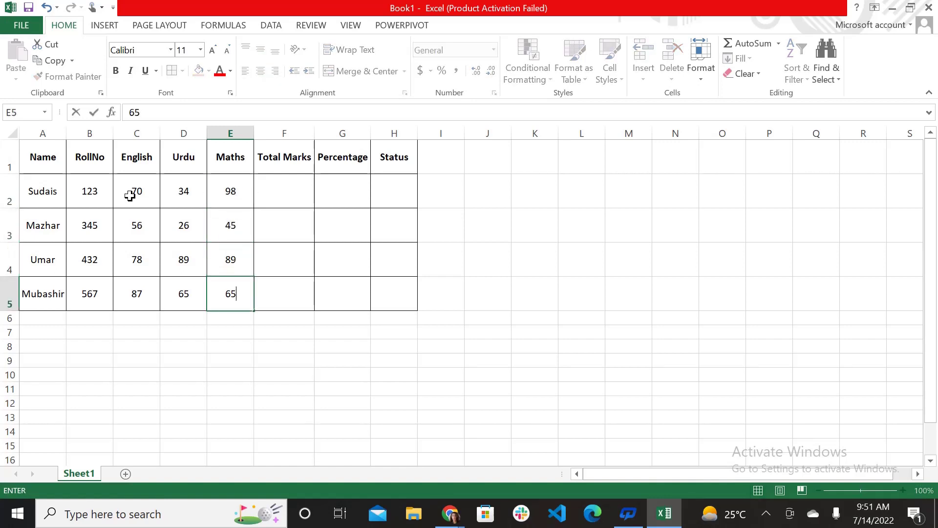
key("Right")
Enter 100 as the total marks in F2 and fill it down to F5
key("Up")
key("Up")
key("Up")
type("100")
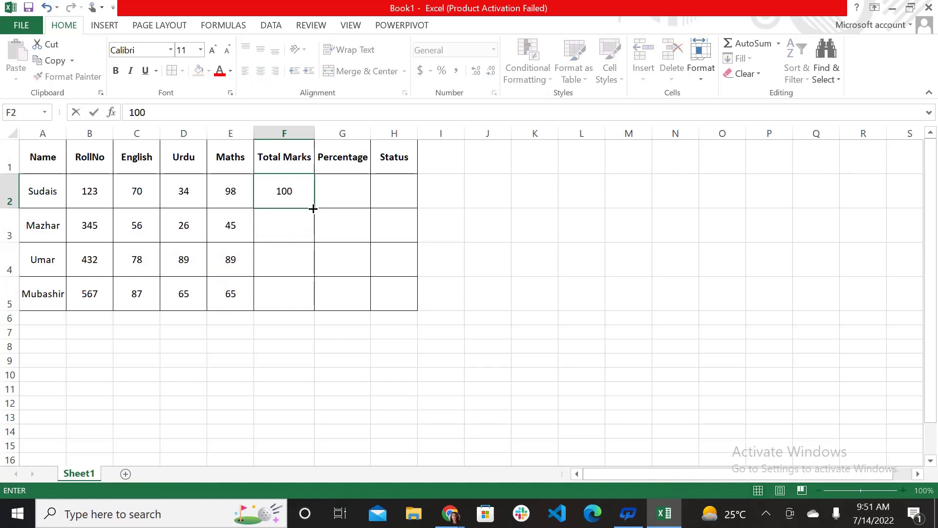
left_click_drag(313, 208, 310, 302)
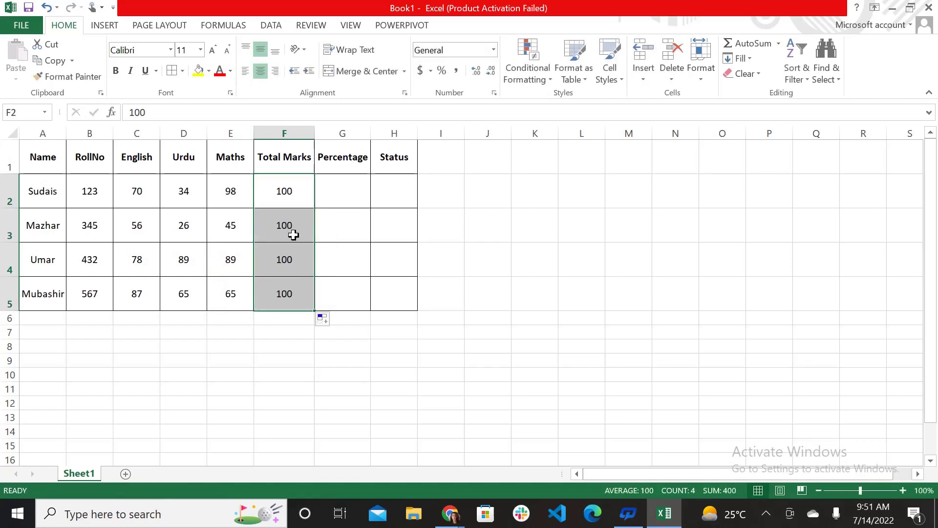
left_click(338, 193)
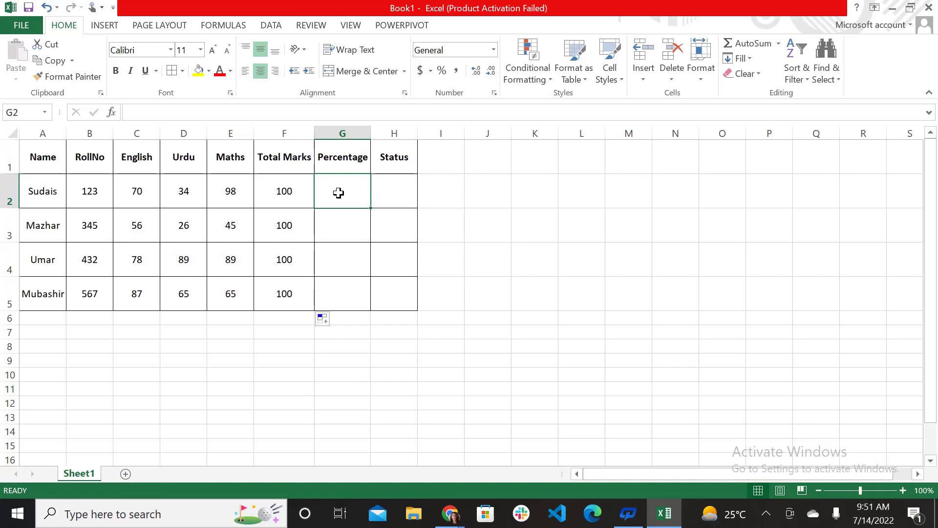
type("=")
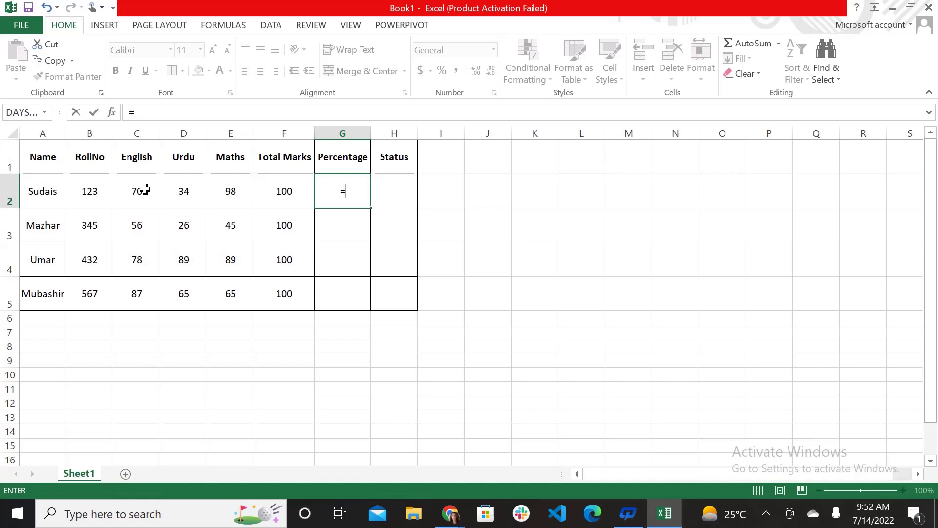
key("BackSpace")
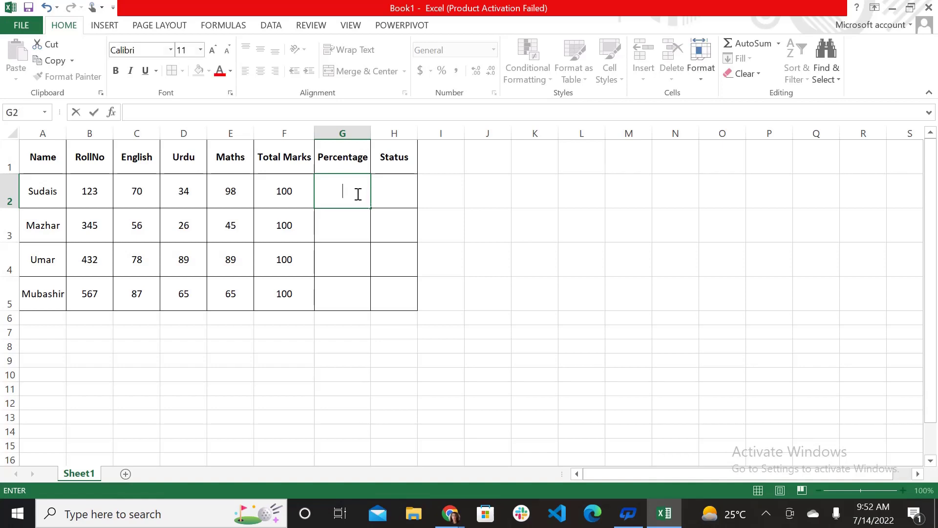
left_click(462, 278)
Insert a new sheet column before Maths and move the Maths header and marks from F1:F5 into E1:E5
left_click(242, 162)
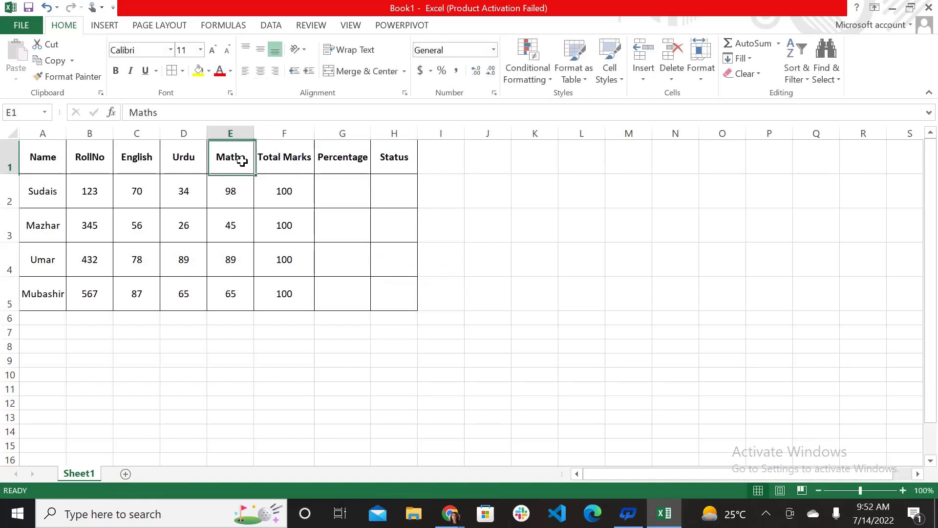
left_click(644, 79)
left_click(675, 132)
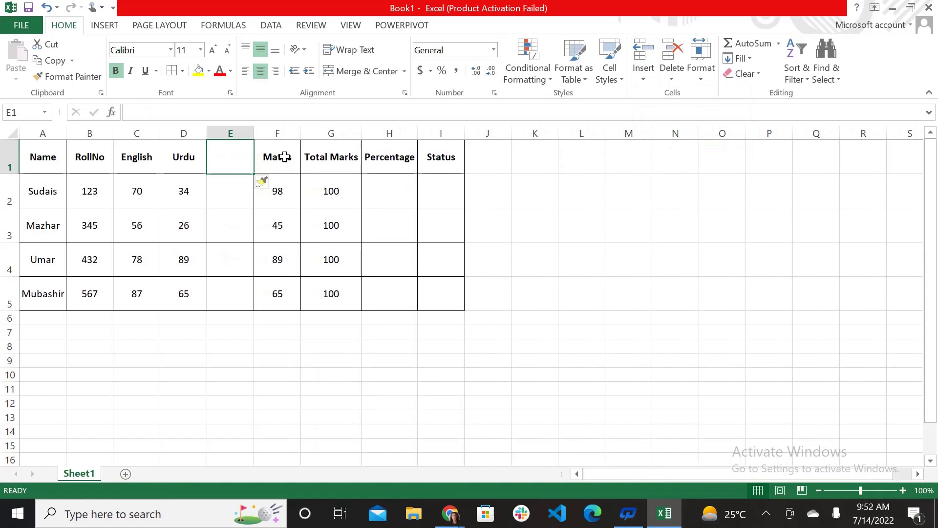
left_click_drag(285, 156, 297, 278)
key("ctrl+c")
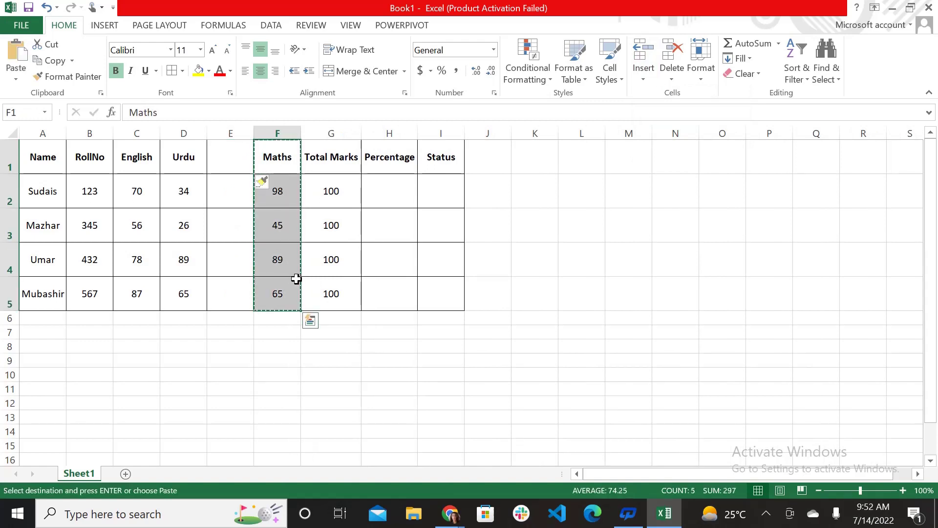
left_click_drag(230, 155, 236, 300)
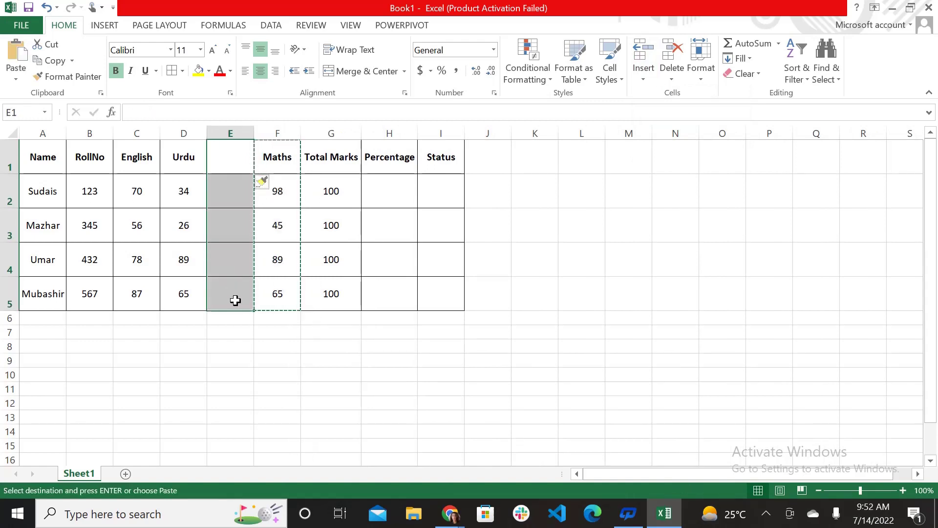
key("ctrl+v")
Enter the header Sum in cell F1 of the emptied column
left_click(281, 165)
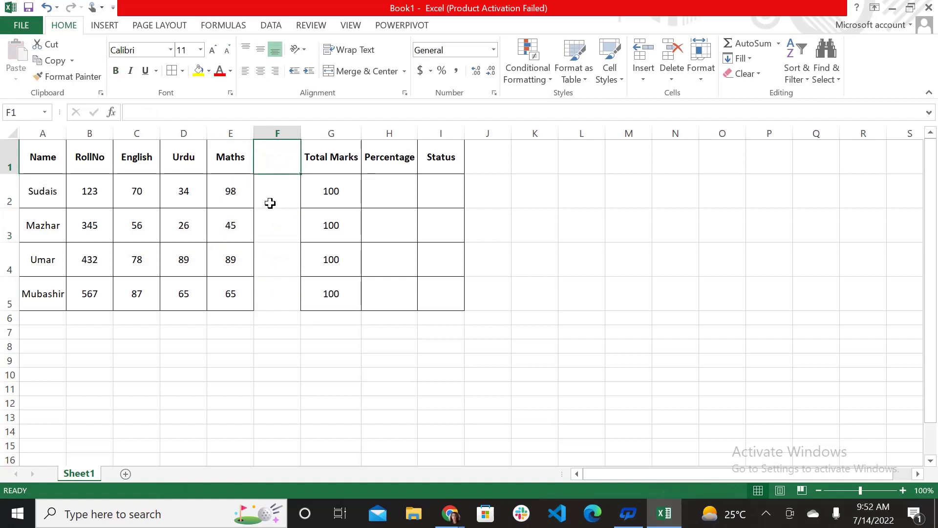
type("S")
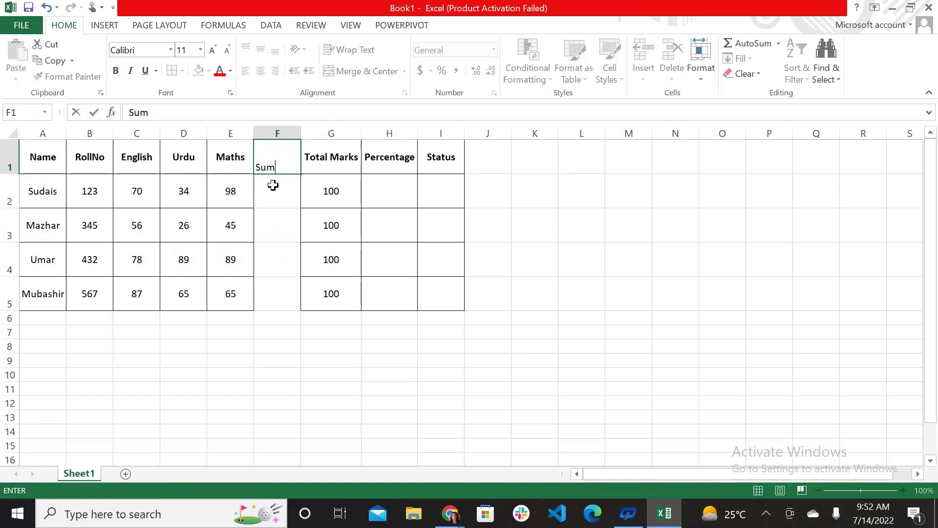
type("um")
key("Return")
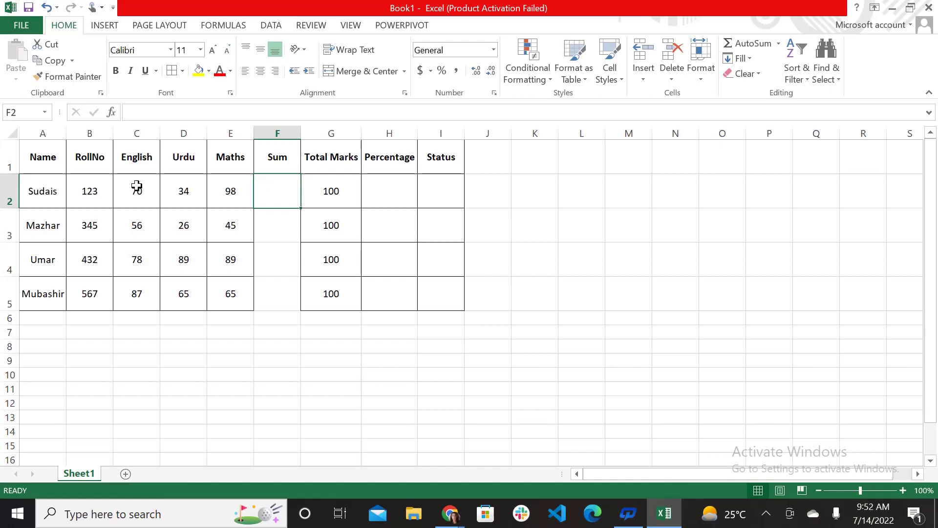
Total each student's English, Urdu and Maths marks with AutoSum in F2, =SUM(C2:E2), and fill the formula down to F5
left_click_drag(136, 186, 285, 202)
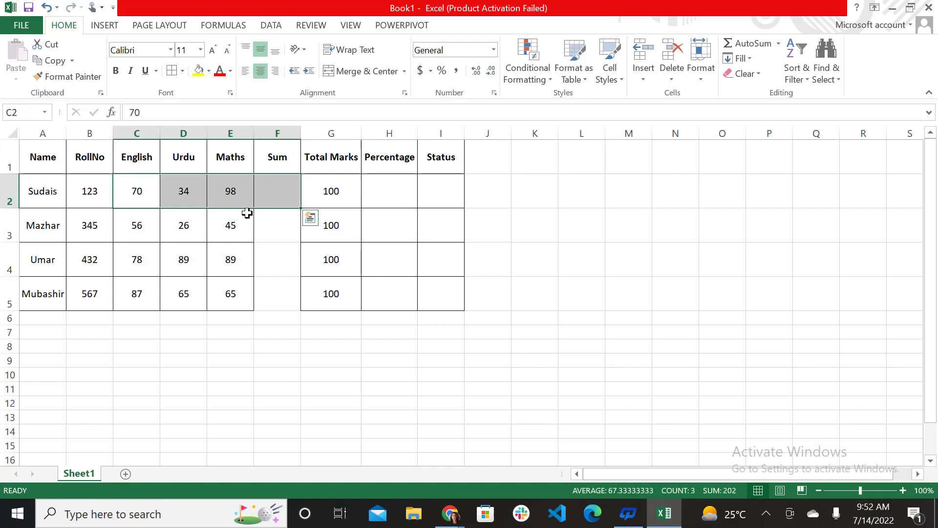
left_click(763, 47)
left_click(231, 199)
left_click(293, 183)
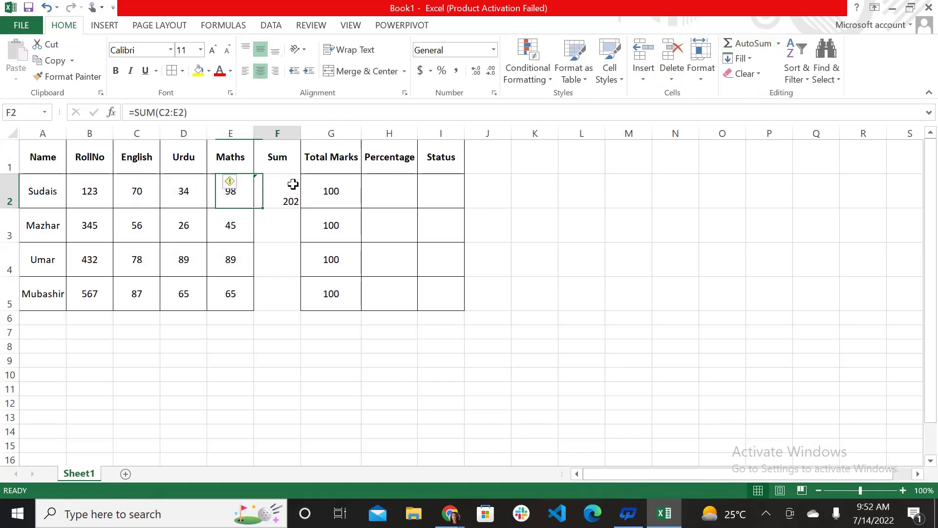
left_click_drag(302, 208, 275, 300)
left_click(241, 342)
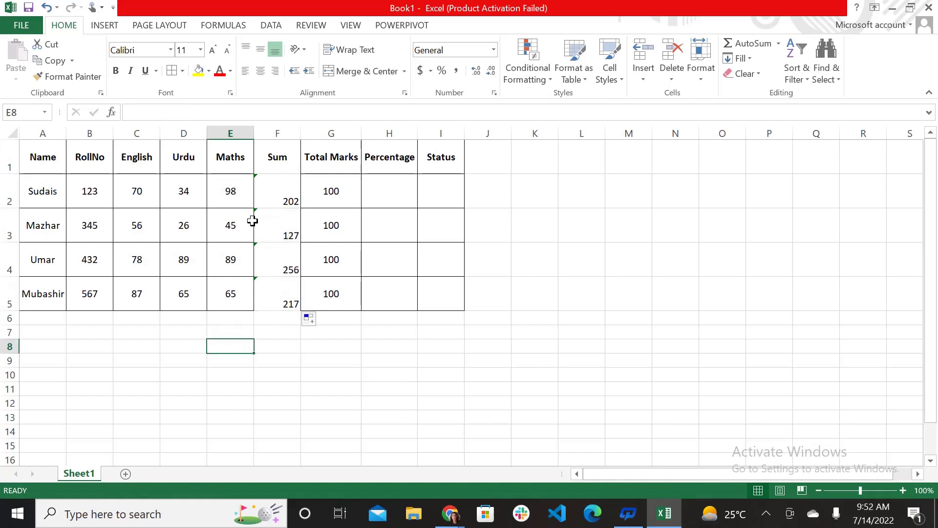
Use Format Painter to copy the formatting of D2 to F1:F5 and the Maths header's formatting to the Sum header
left_click(184, 190)
left_click(78, 78)
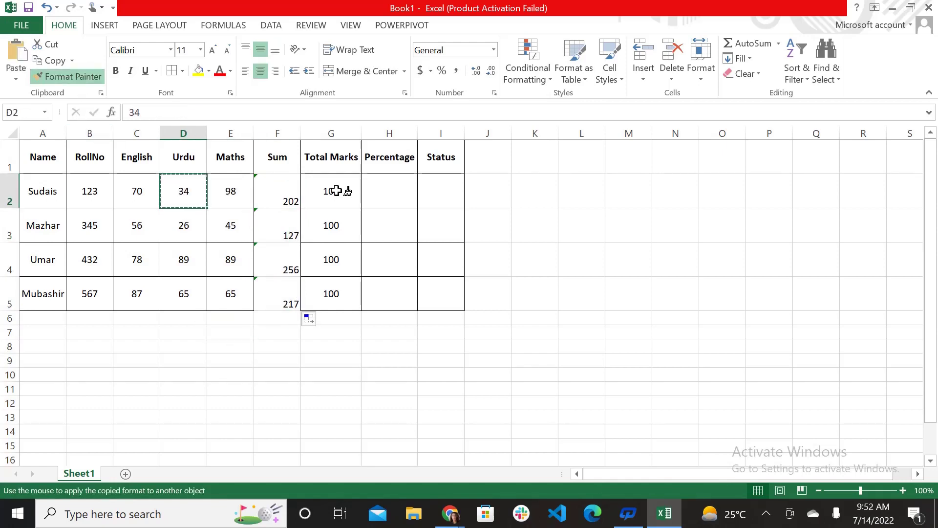
left_click_drag(277, 157, 283, 300)
left_click(236, 157)
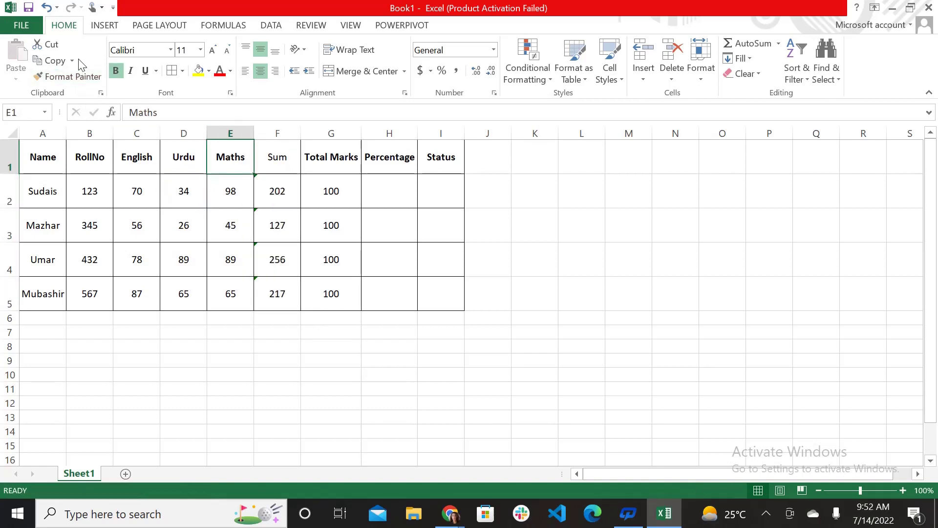
left_click(68, 77)
left_click(280, 169)
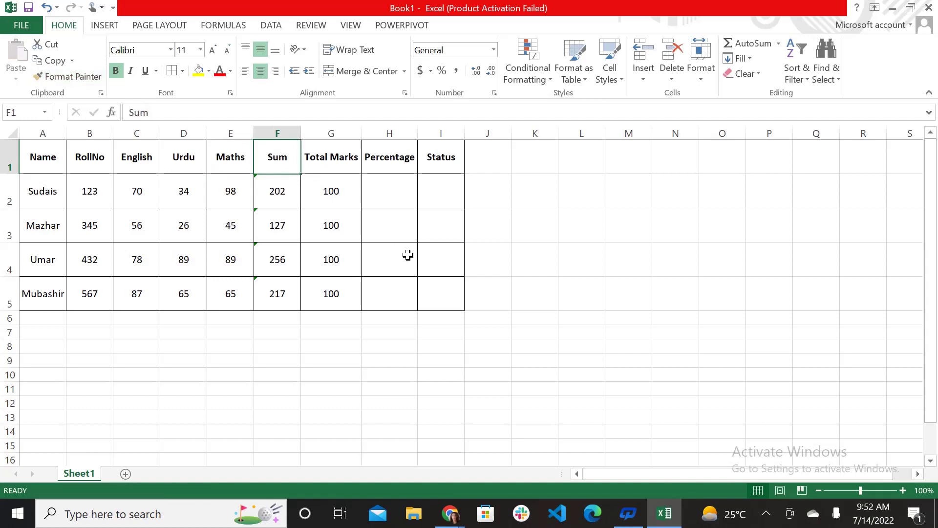
left_click(571, 320)
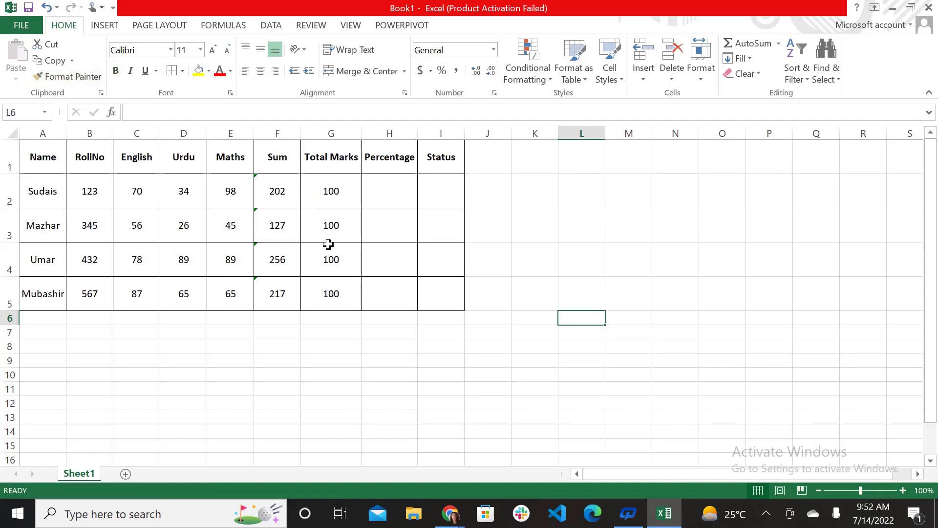
Enter the formula =F2/G2 in cell H2 of the Percentage column and reselect that cell
left_click(377, 202)
type("=")
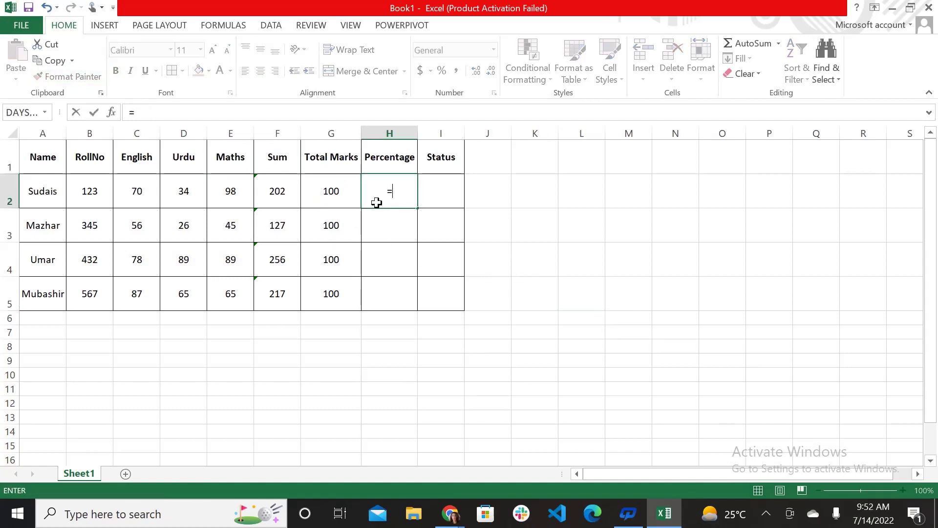
left_click(282, 191)
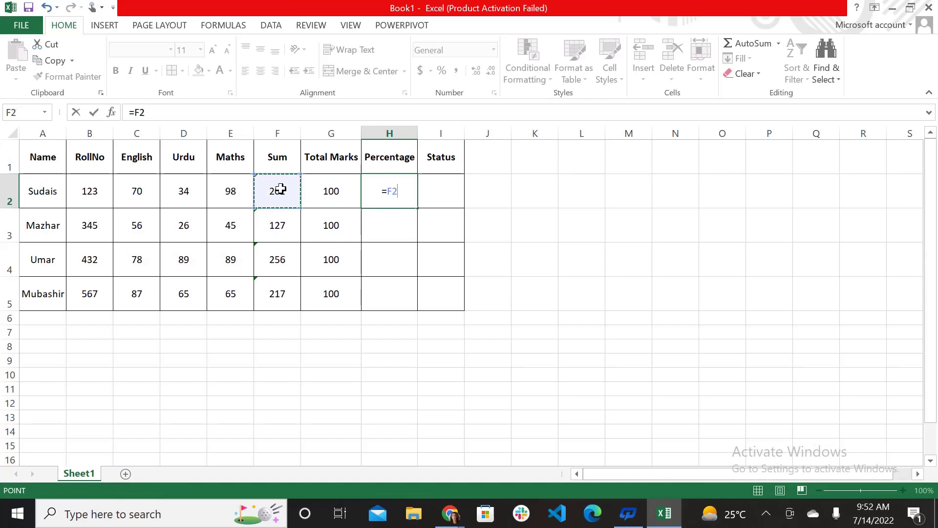
type("/")
left_click(321, 201)
key("Return")
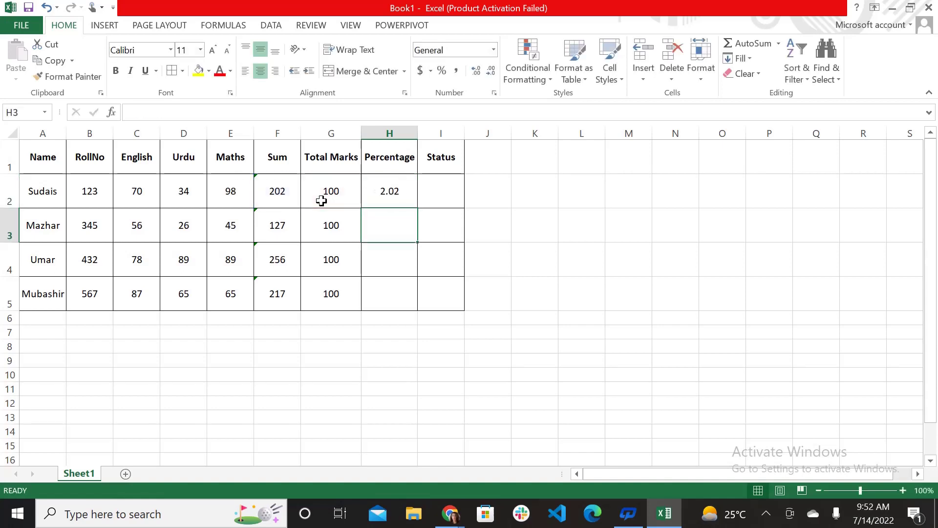
left_click(392, 197)
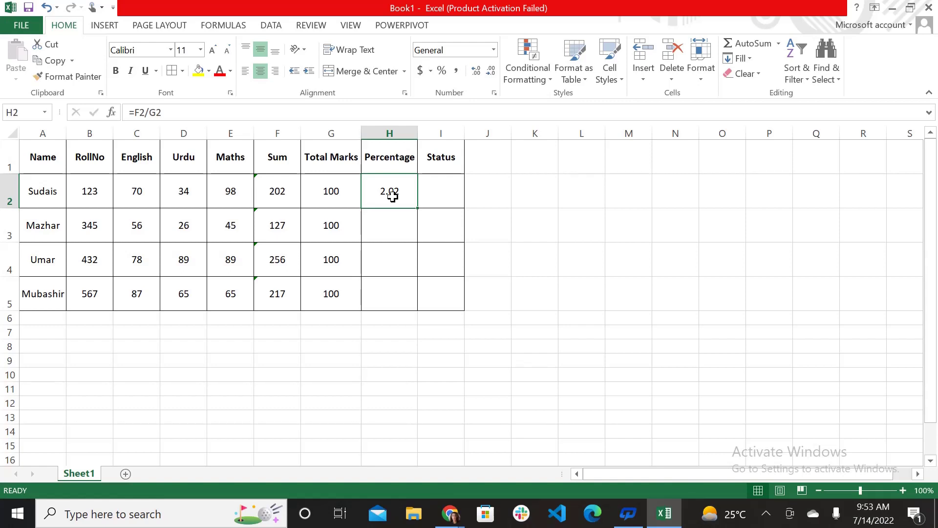
Clear the formula from H2 and set the total marks in G2 to 300
key("BackSpace")
key("Return")
left_click(341, 254)
left_click(336, 202)
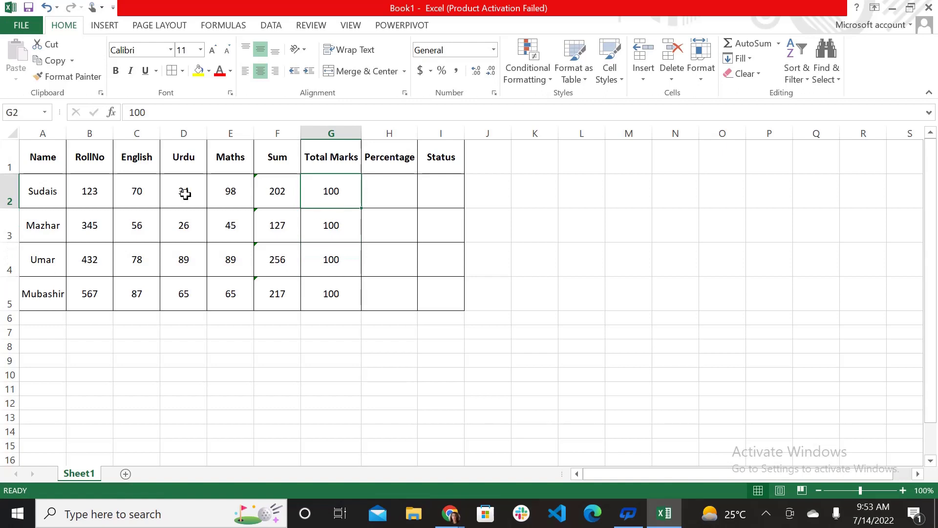
left_click(145, 188)
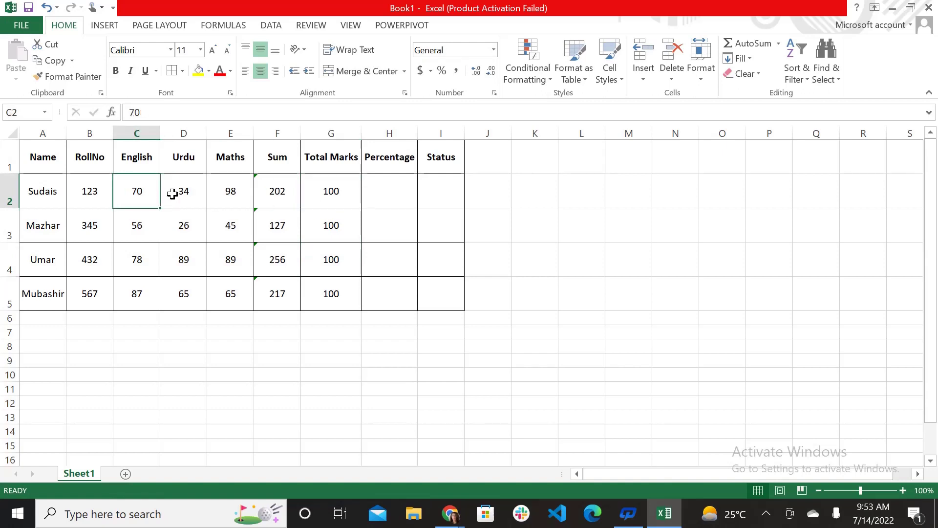
left_click(335, 190)
type("300")
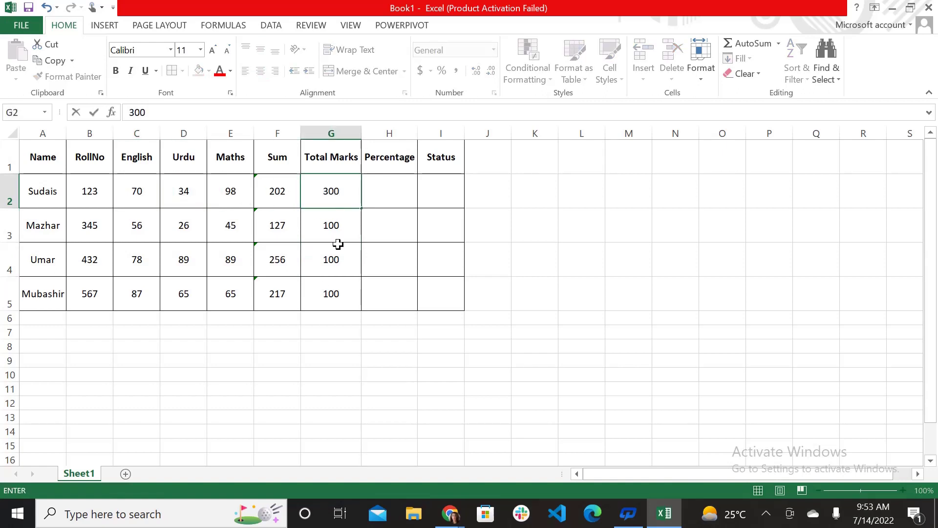
key("ctrl+Return")
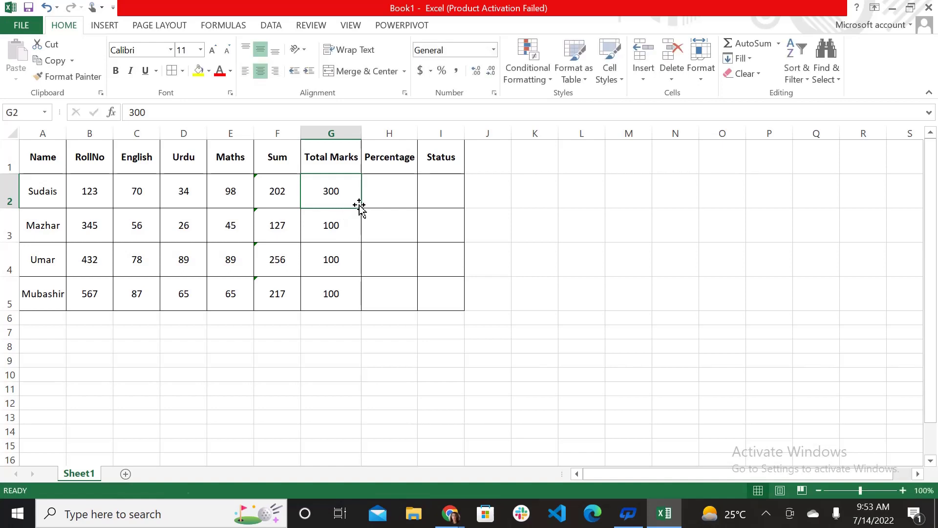
Fill the total marks value from G2 down to G5
left_click(351, 260)
left_click(342, 189)
left_click_drag(362, 209, 358, 297)
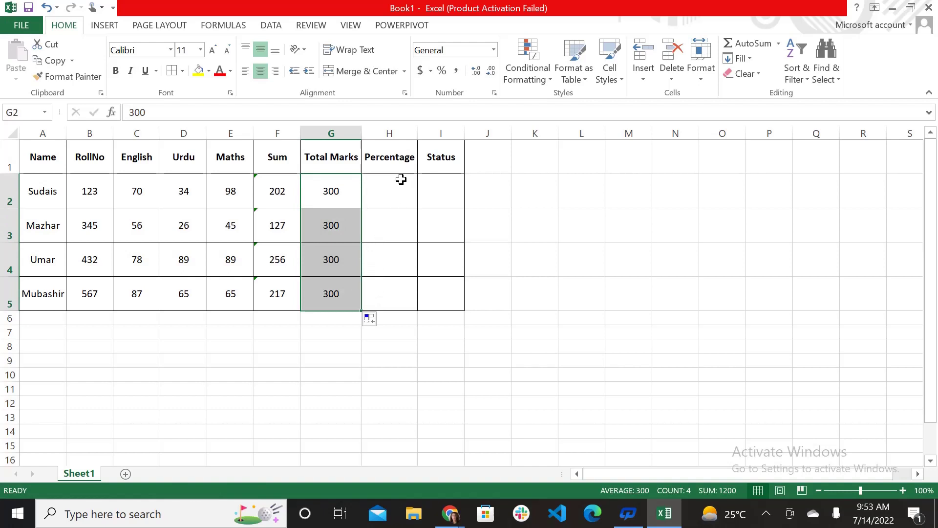
Enter the formula =F2/G2 in cell H2 of the Percentage column
left_click(398, 181)
type("=")
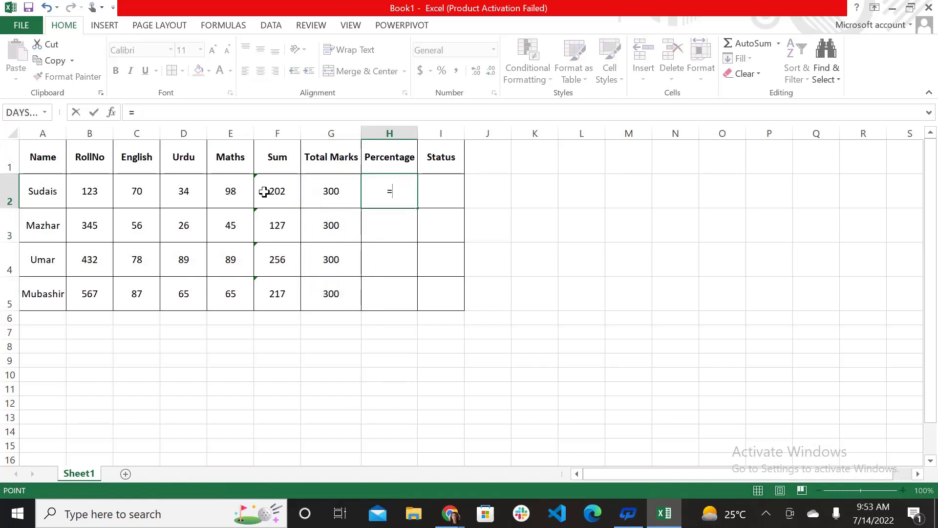
left_click(262, 192)
type("/")
left_click(337, 200)
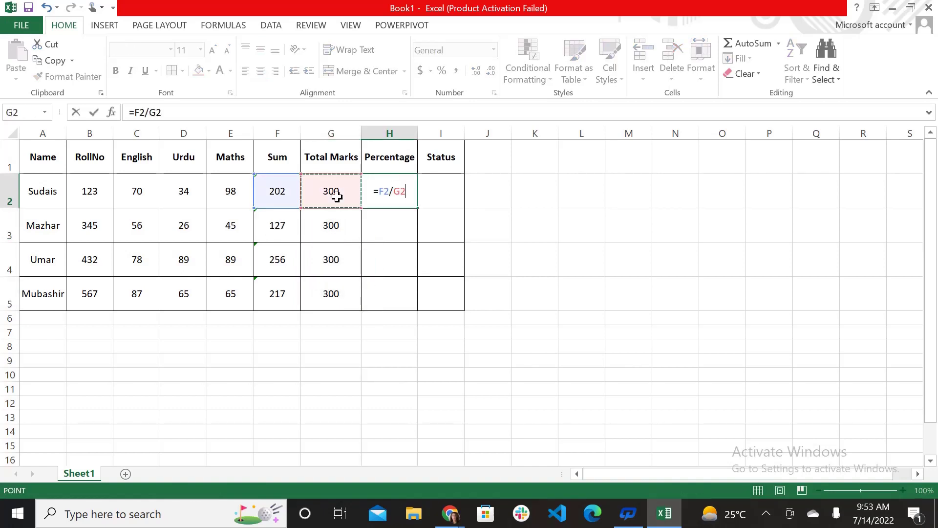
key("Return")
Apply the percent number format to H2 and fill its formula down to H5
left_click(374, 201)
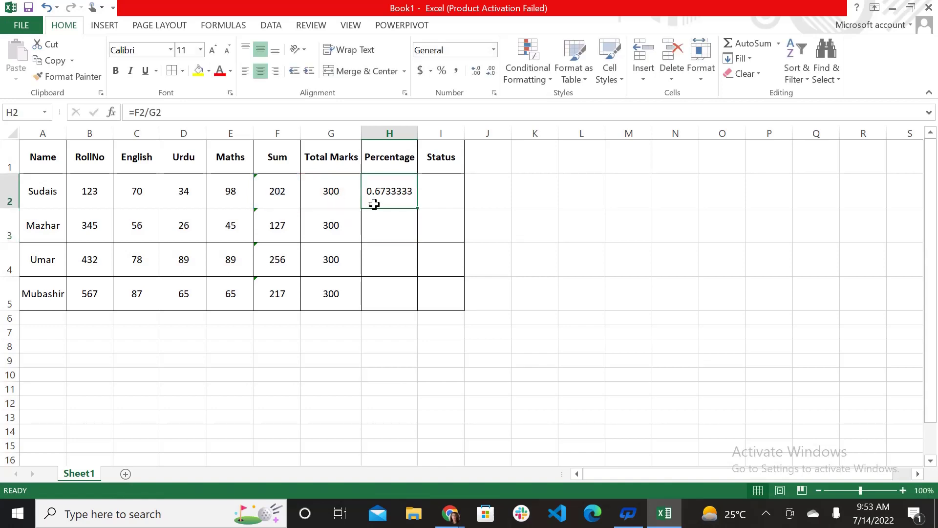
left_click(441, 72)
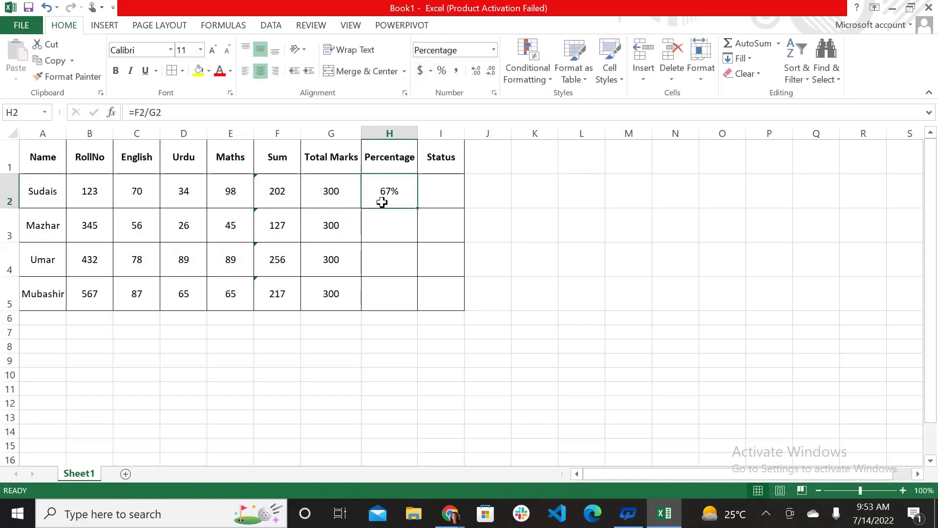
left_click_drag(416, 207, 404, 314)
left_click(441, 187)
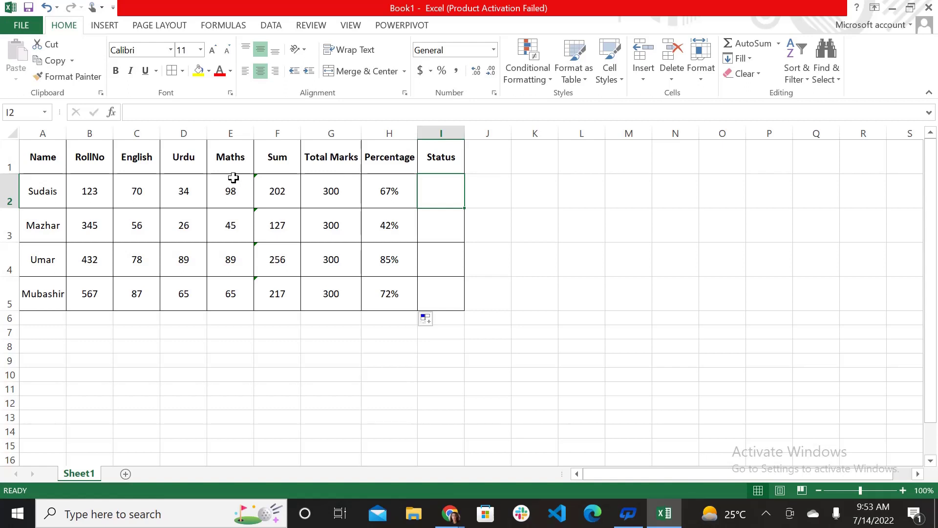
left_click(549, 75)
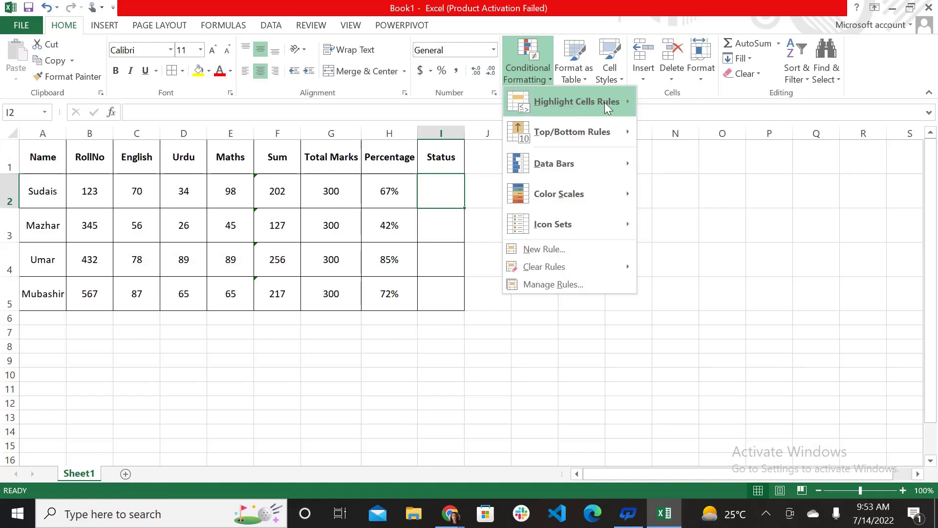
mouse_move(615, 107)
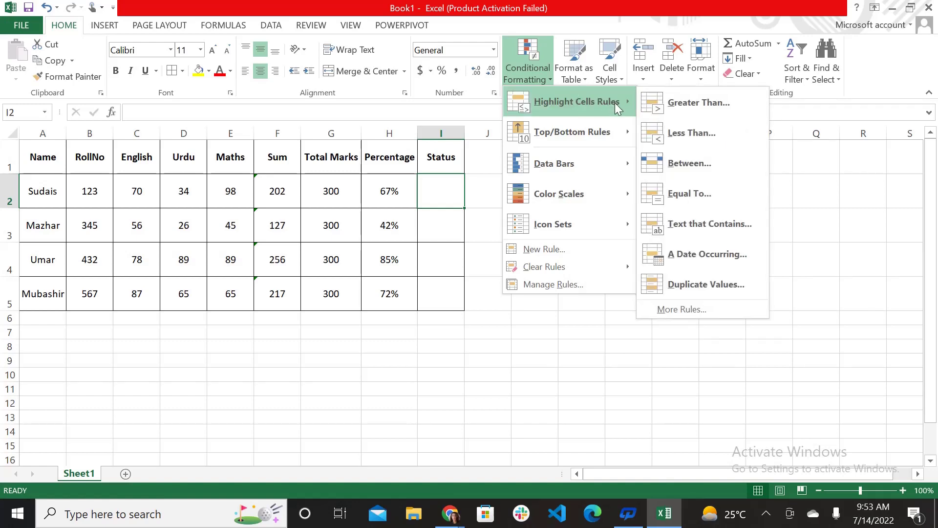
left_click(436, 210)
left_click(537, 203)
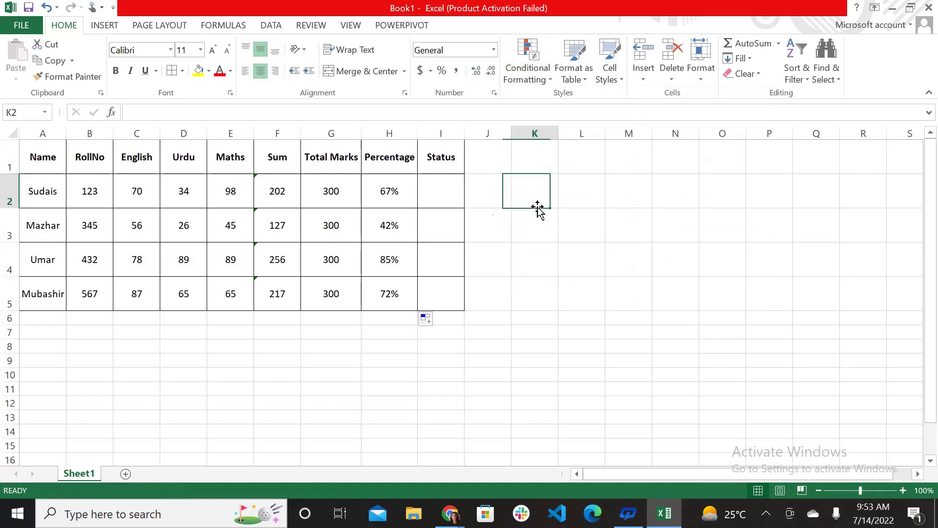
Start an IF formula in cell I2 of the Status column
left_click(446, 192)
type("=")
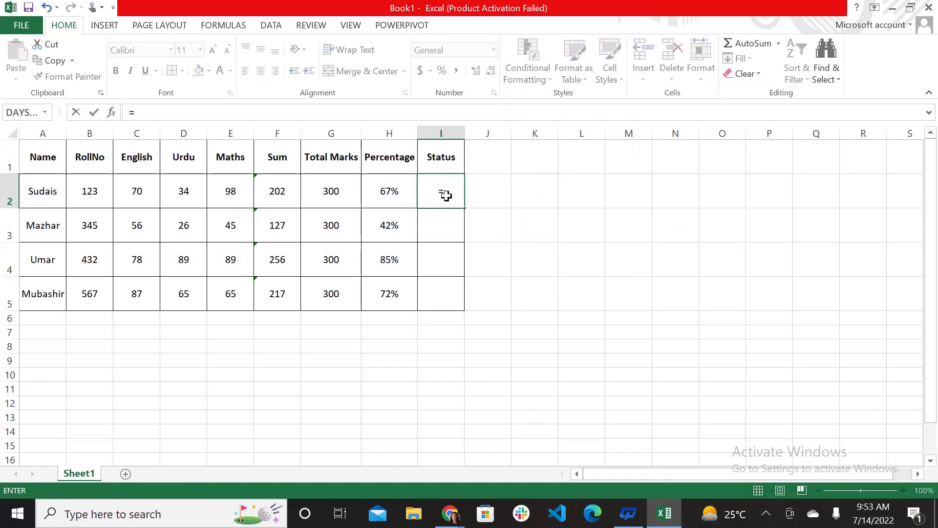
type("IF")
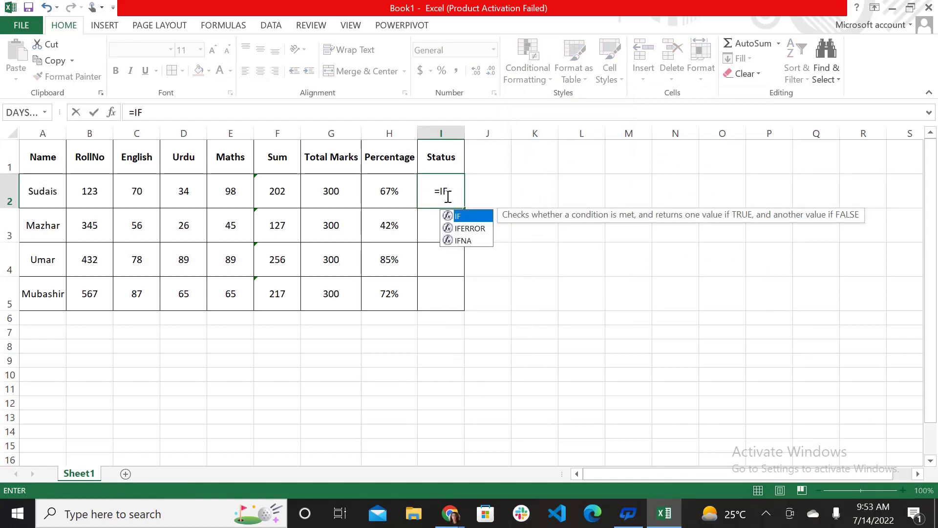
type("(")
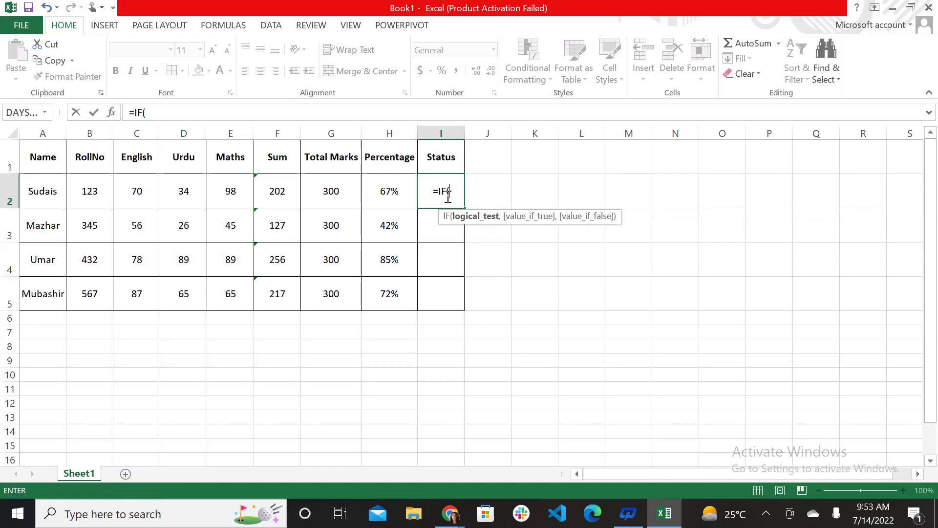
mouse_move(450, 514)
left_click(382, 452)
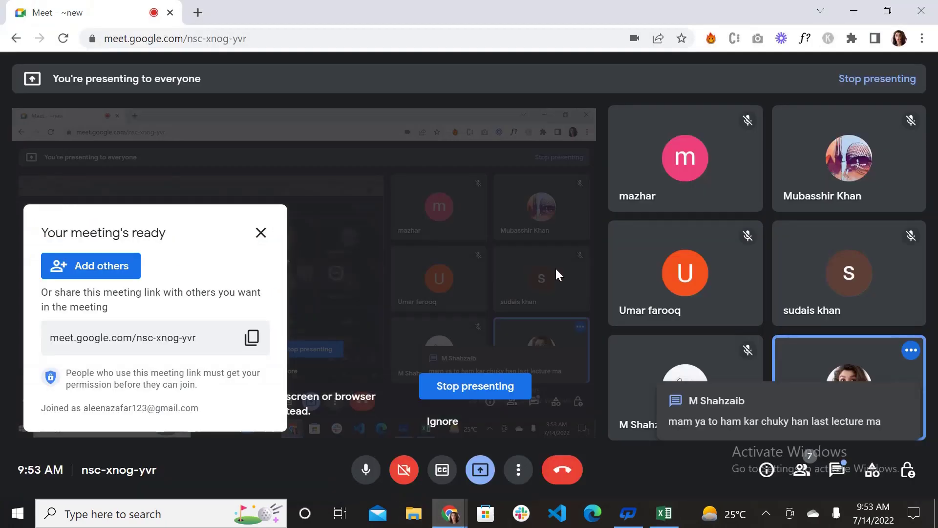
left_click(664, 518)
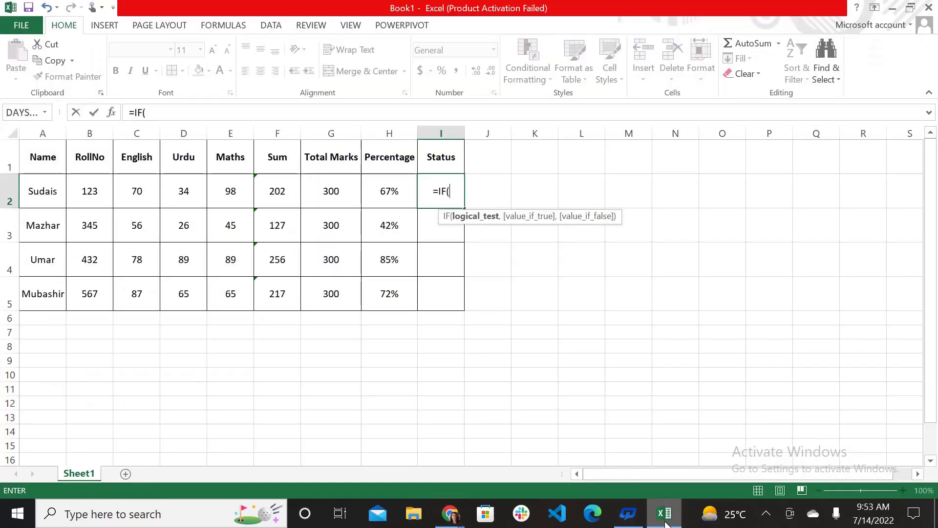
left_click(665, 519)
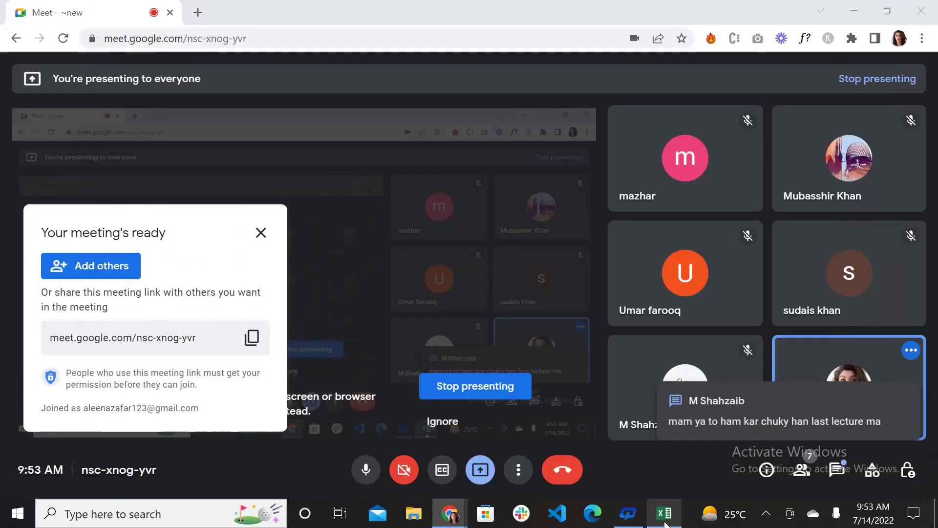
left_click(665, 519)
left_click(665, 519)
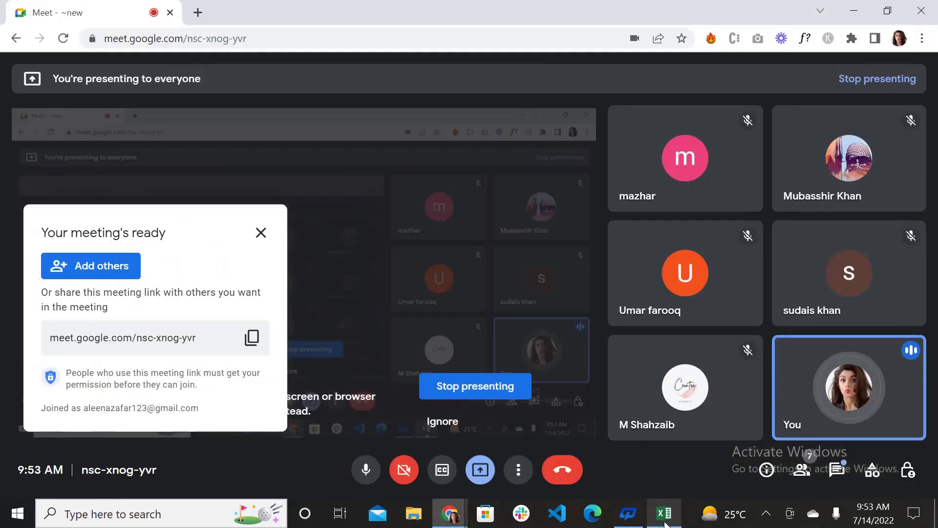
left_click(665, 522)
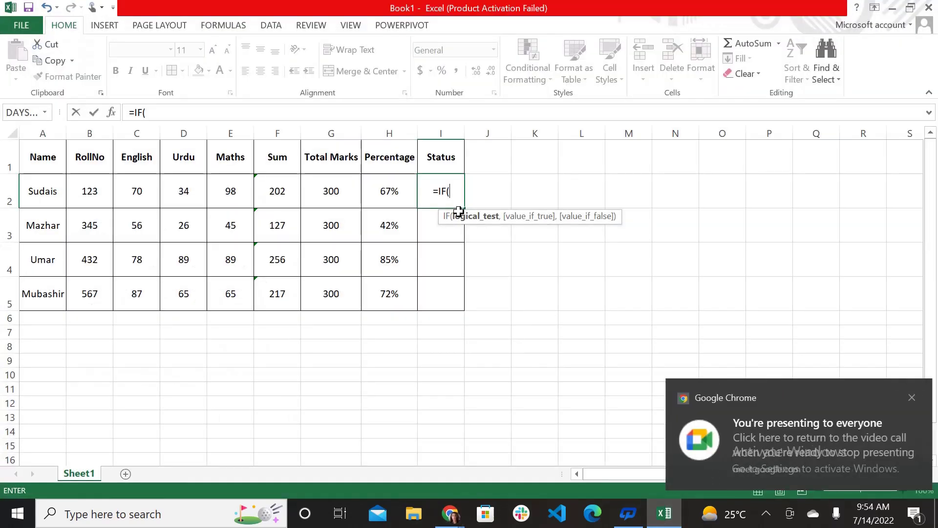
left_click(906, 398)
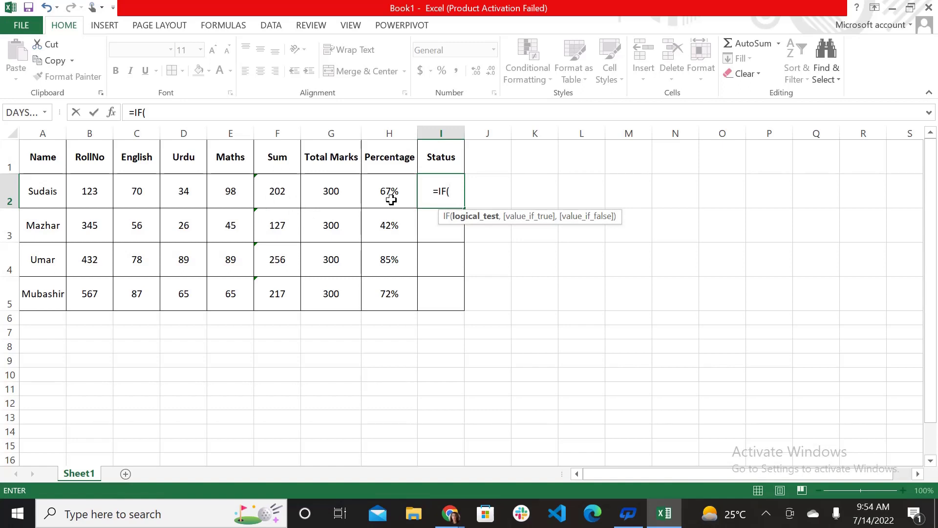
Add the logical test H2>40% and the true value "pass" to the IF formula in I2
left_click(391, 198)
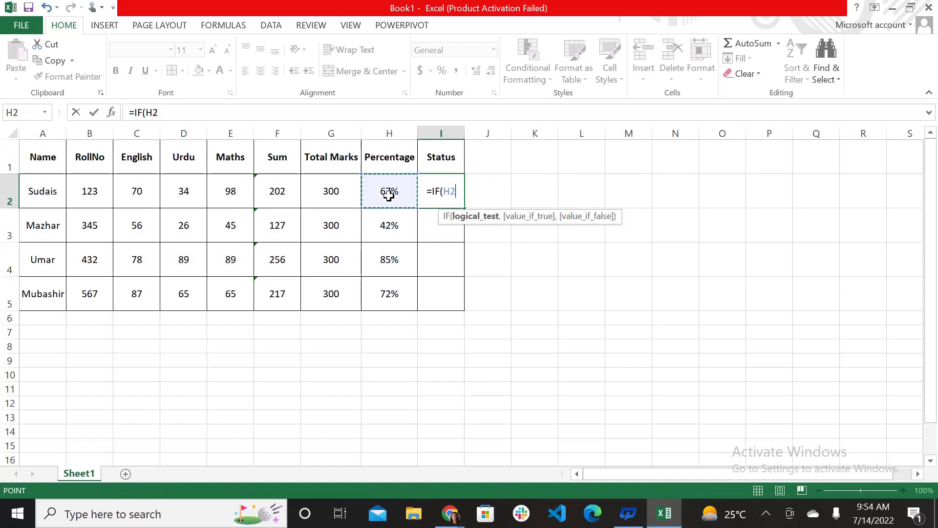
type("?")
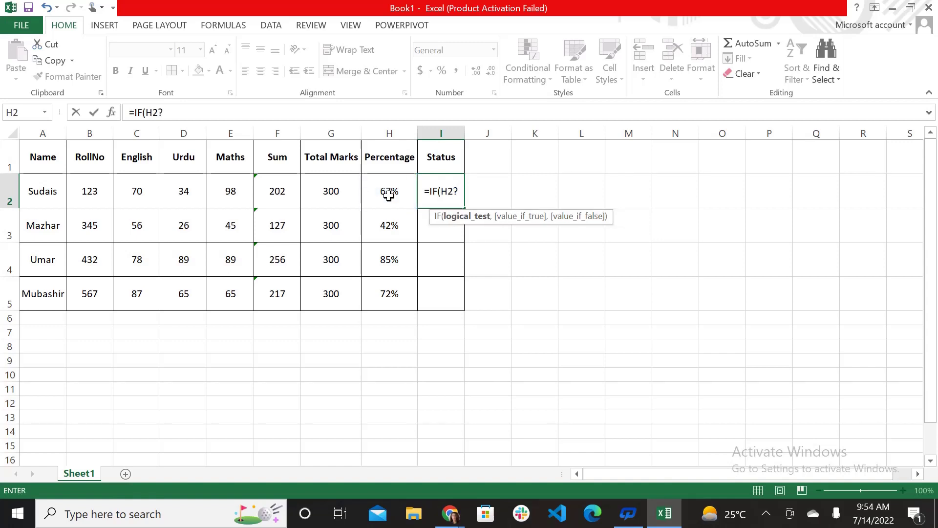
key("BackSpace")
type("?")
key("BackSpace")
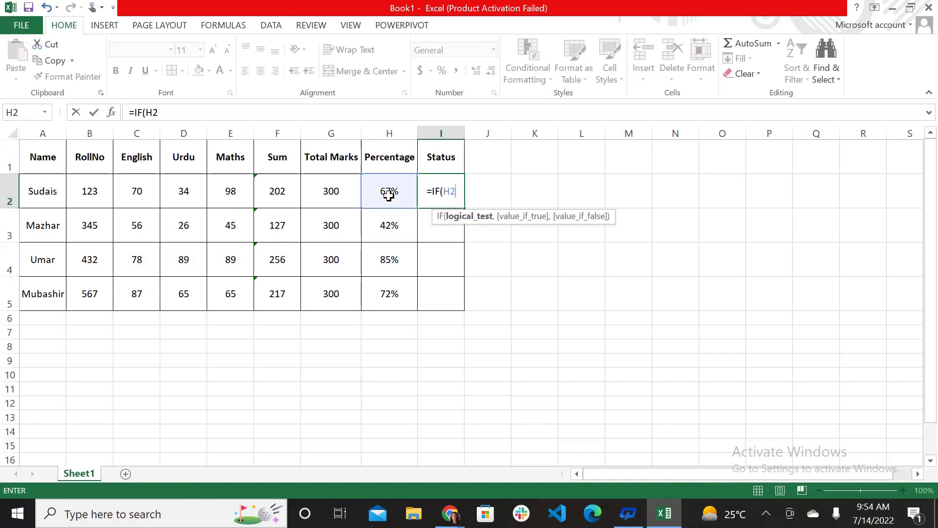
type(">40")
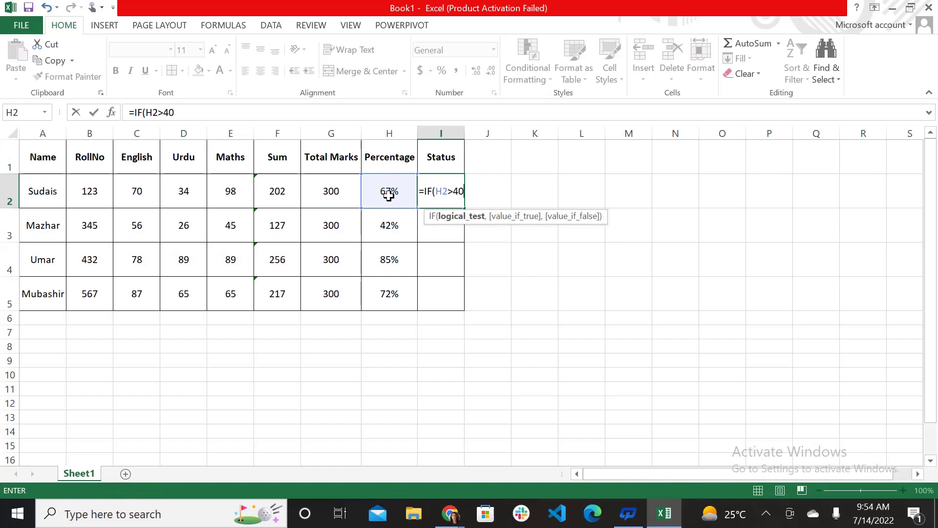
type("%,")
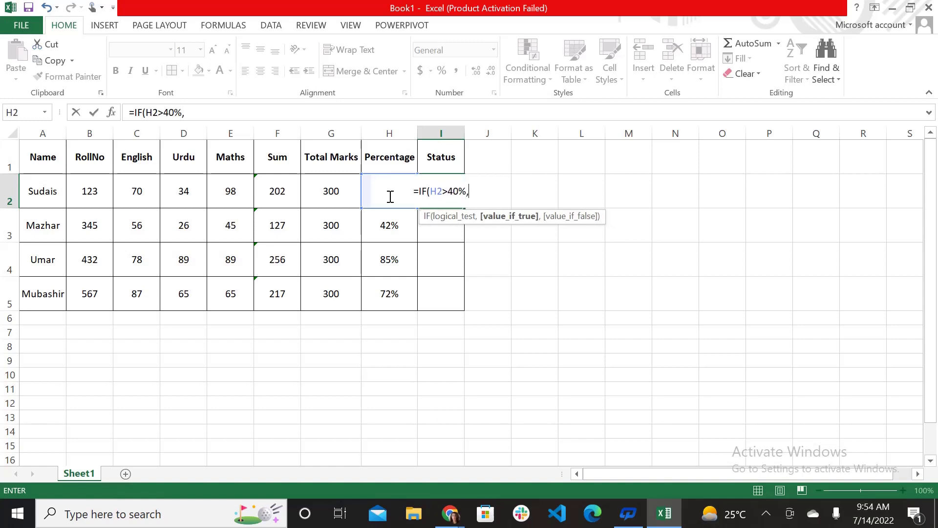
type("\"")
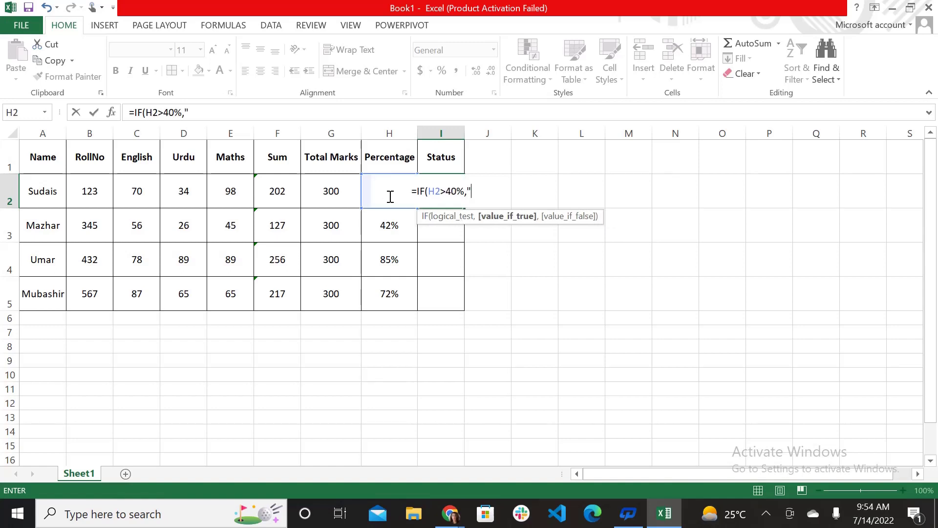
type("pass\"")
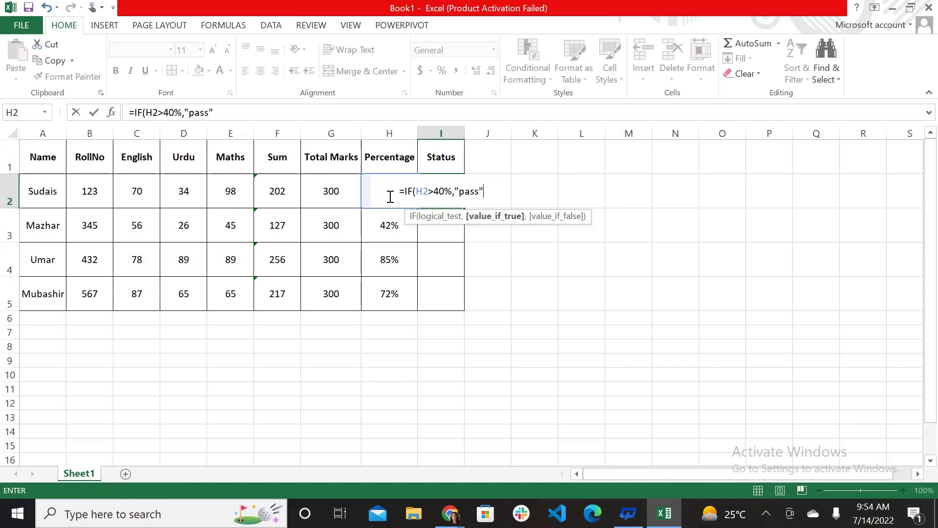
Nest a second IF with the logical test H2<40% as the false value of the Status formula in I2
type(",(")
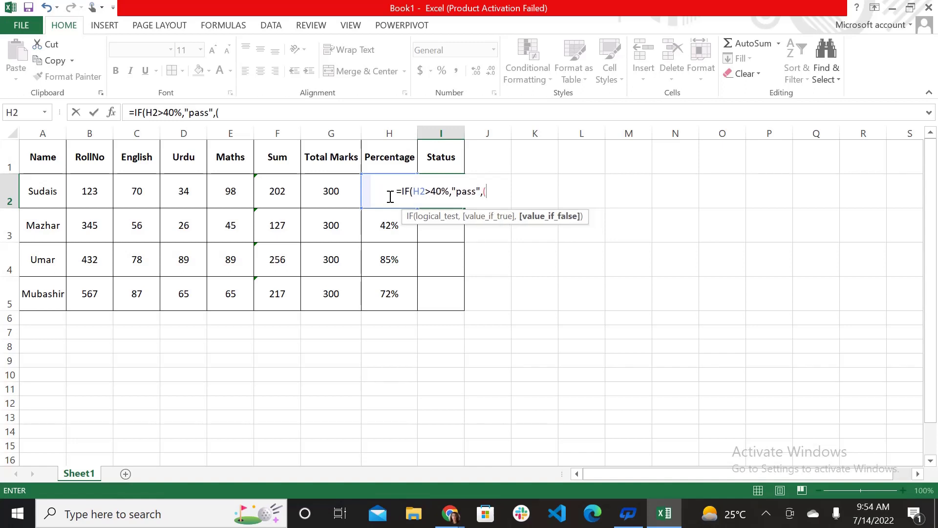
type("a")
key("BackSpace")
key("BackSpace")
type("I")
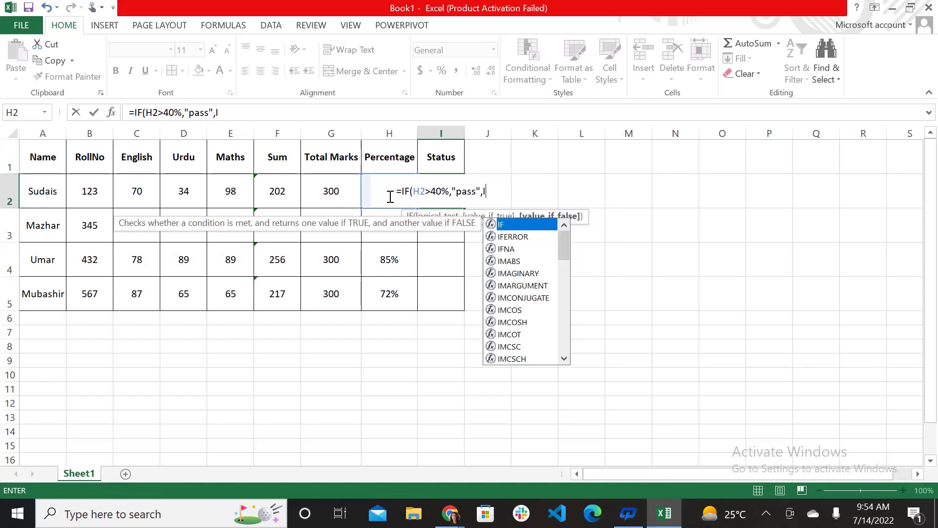
type("F(")
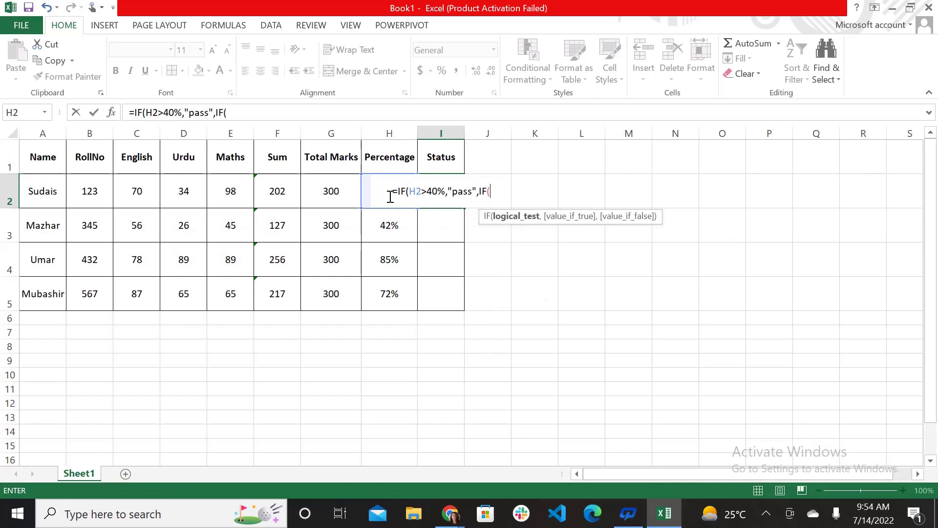
type("H")
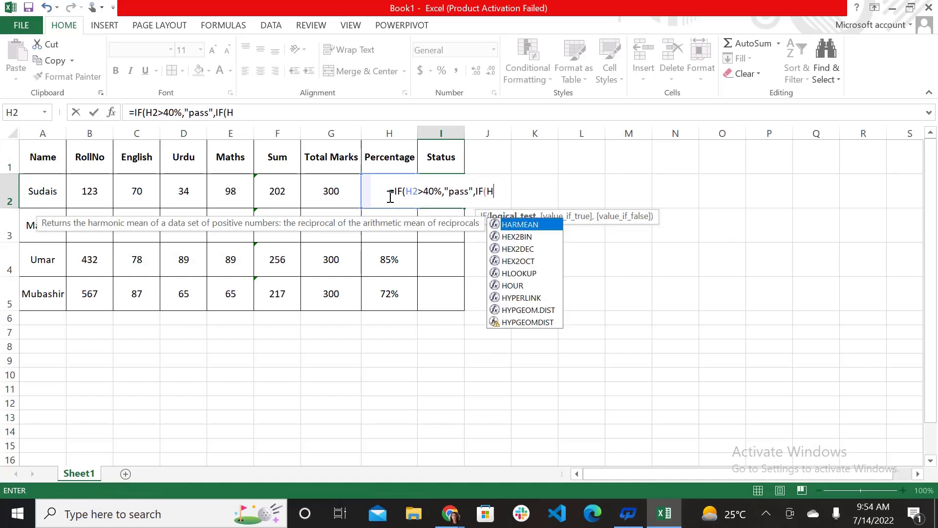
type("2")
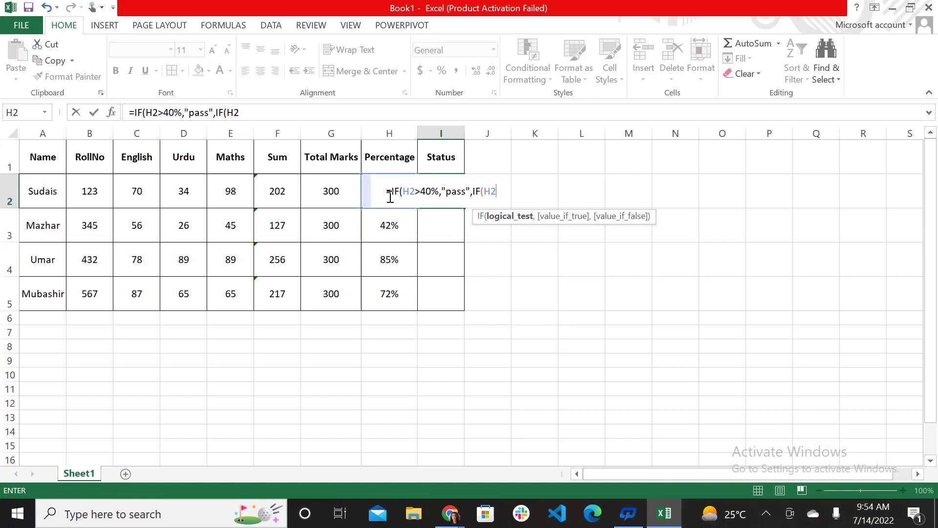
type("<")
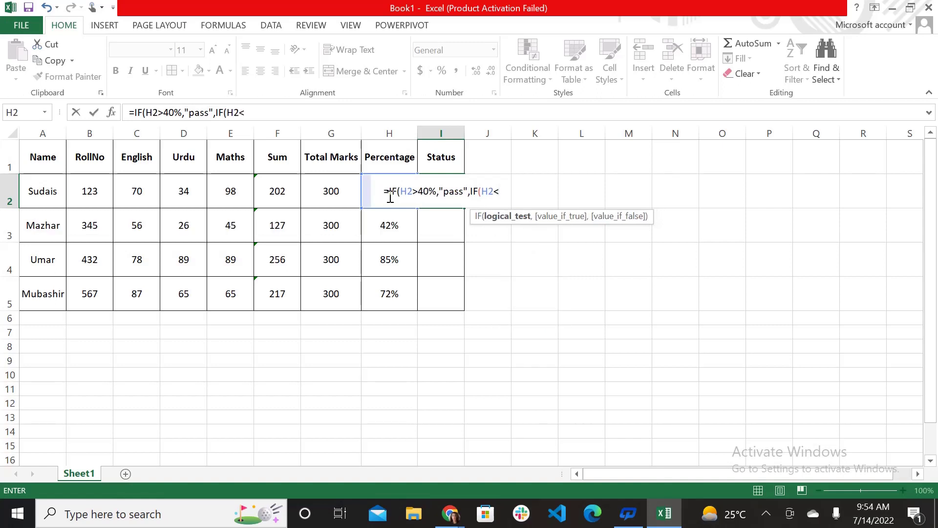
type("40%")
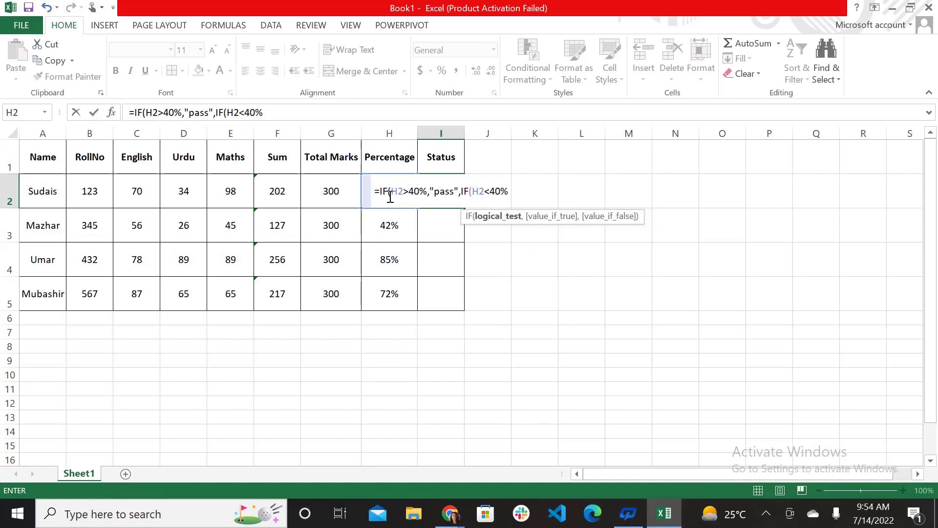
Add "fail" as the nested IF's true value and complete the formula =IF(H2>40%,"pass",IF(H2<40%,"fail")) in I2
type(",")
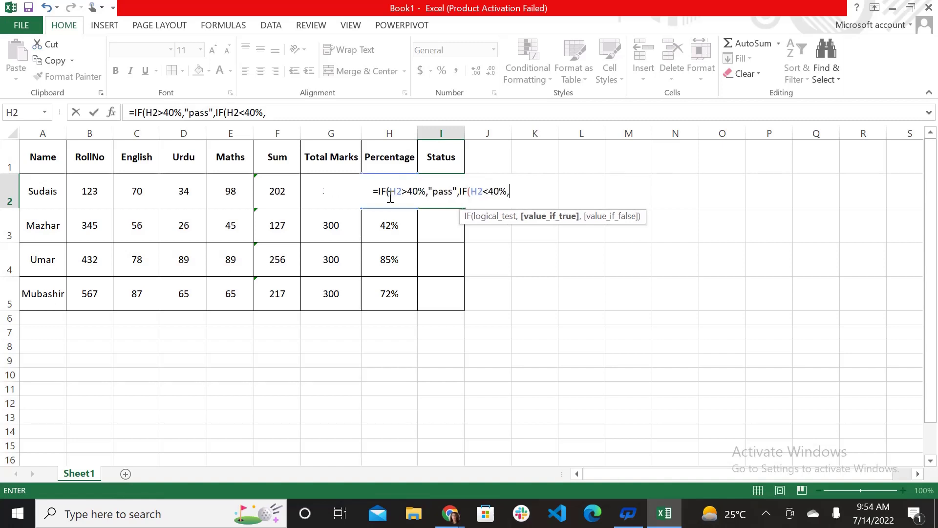
type("\"fail")
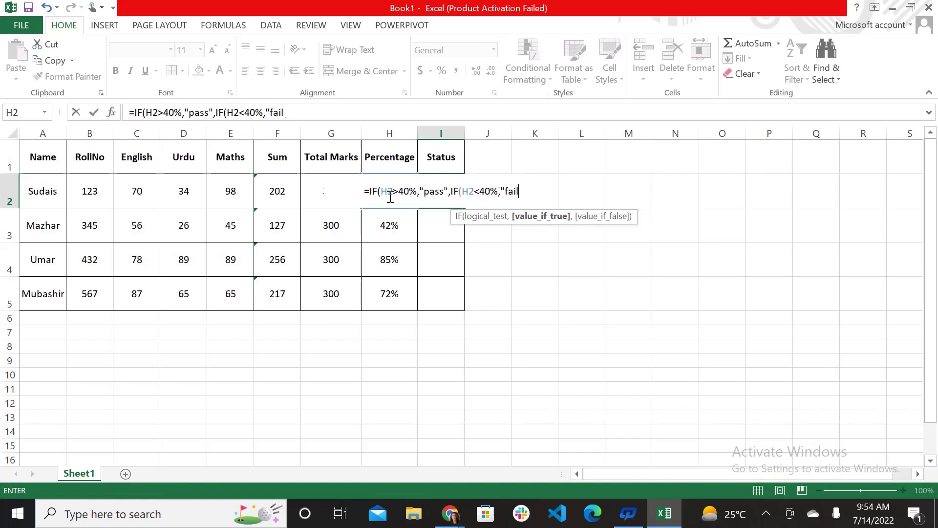
type("\"")
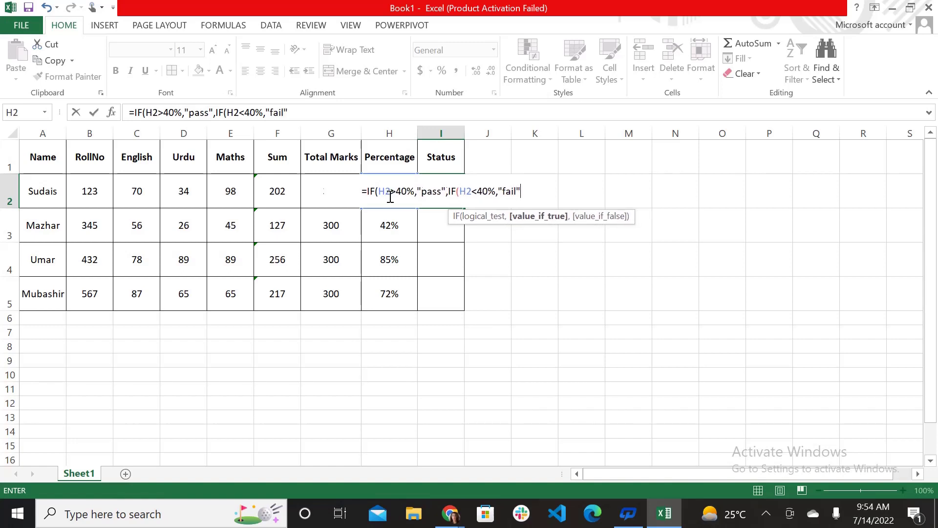
type("(")
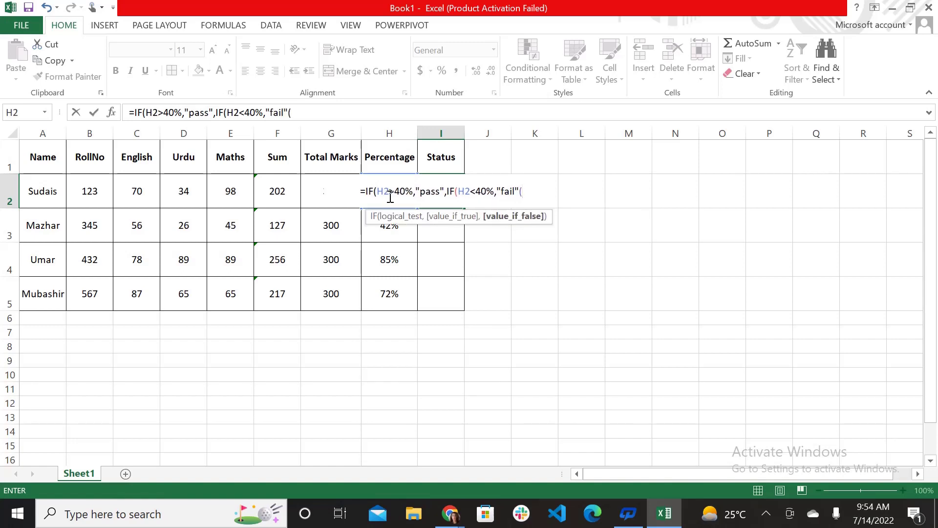
key("BackSpace")
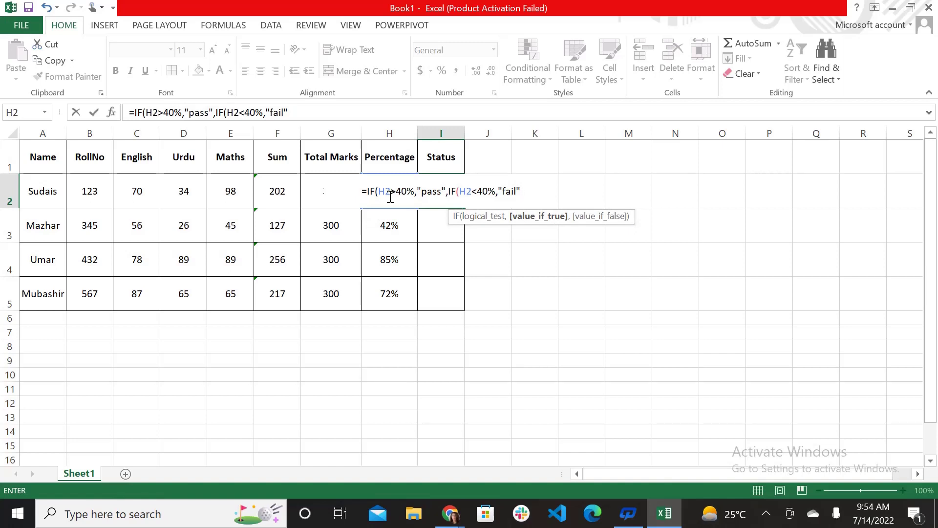
type("))")
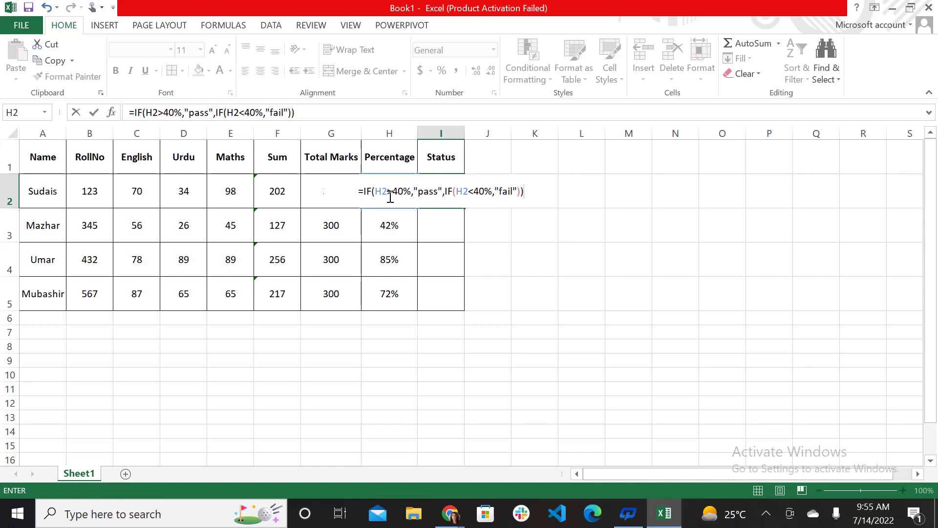
key("Return")
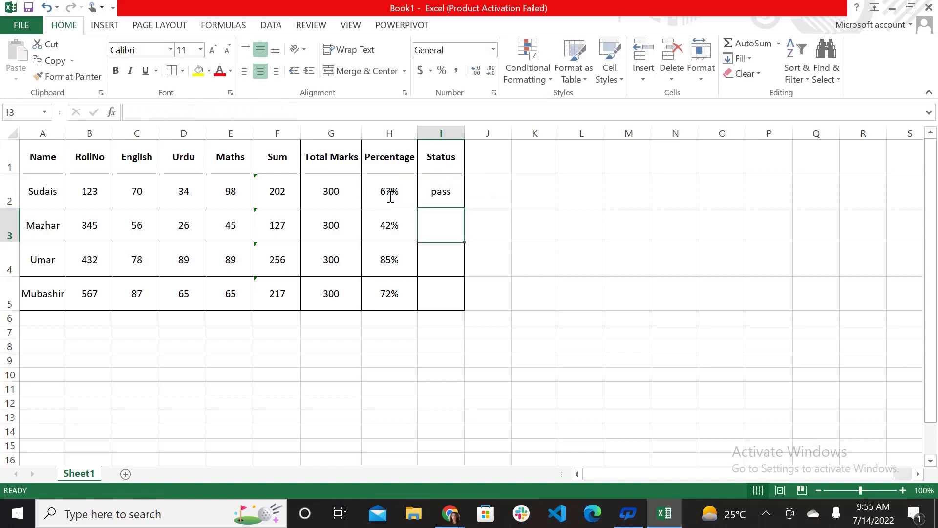
Fill the Status formula from I2 down to I5
left_click(442, 192)
left_click_drag(464, 209, 465, 303)
left_click(501, 231)
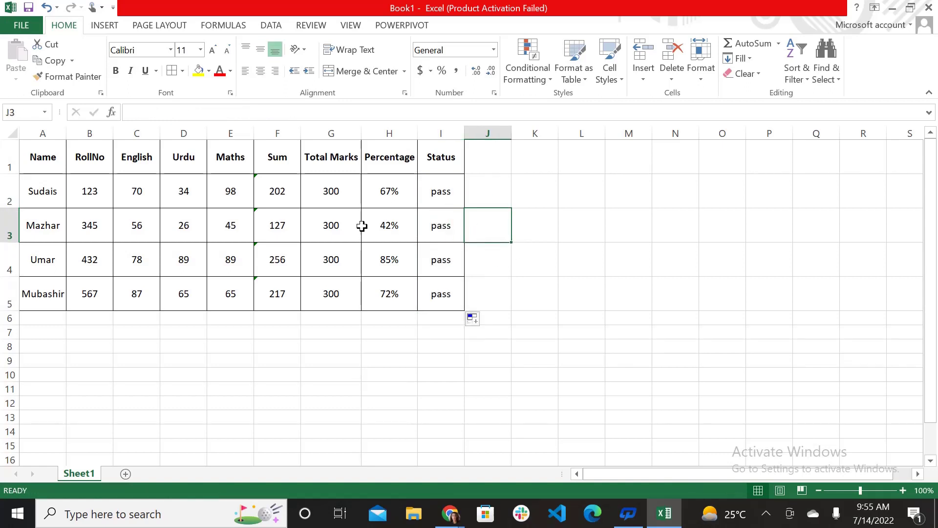
Change the English mark in C3 to 30
left_click(145, 230)
type("30")
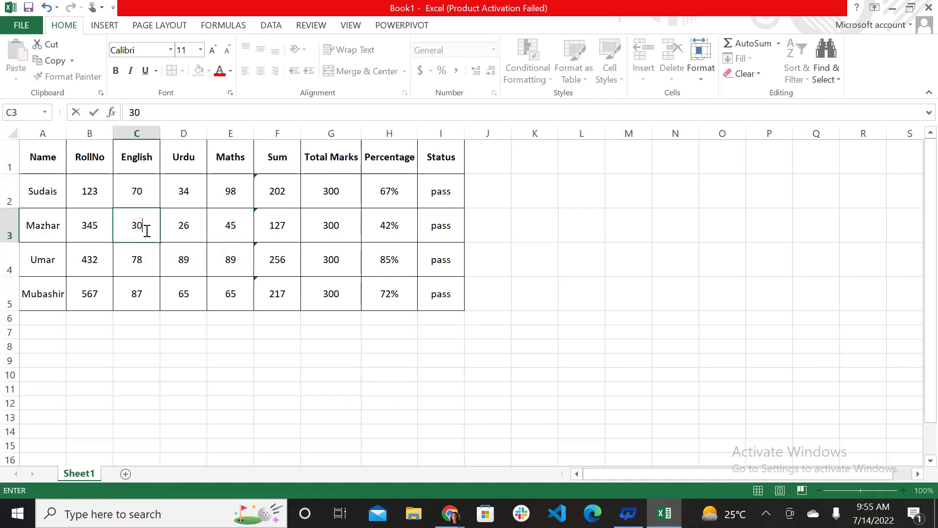
key("Tab")
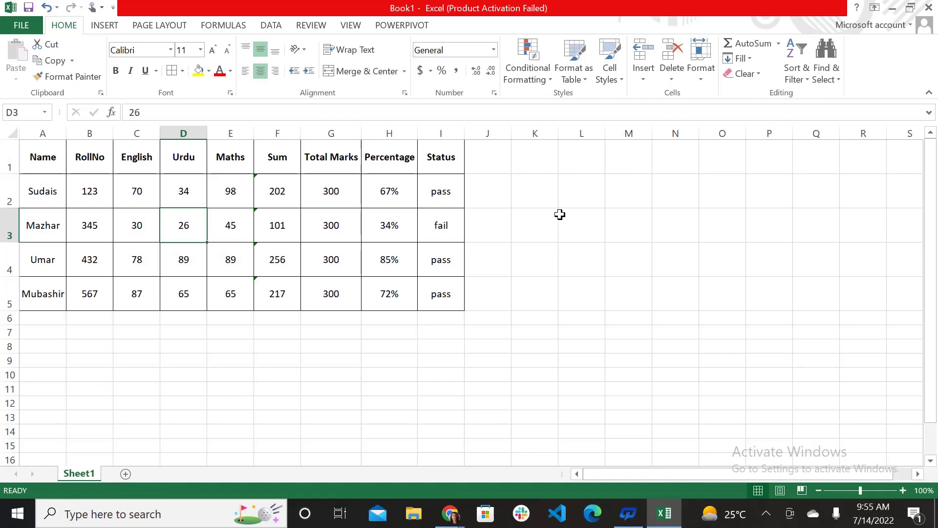
left_click(585, 218)
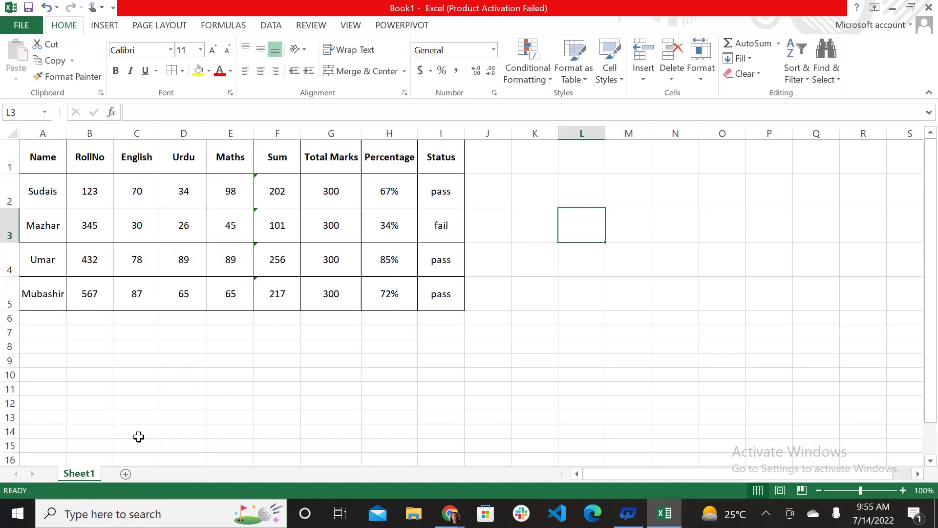
Widen column M and enter the label Loan Amount in M6 with the value 200000 in N6
left_click(617, 319)
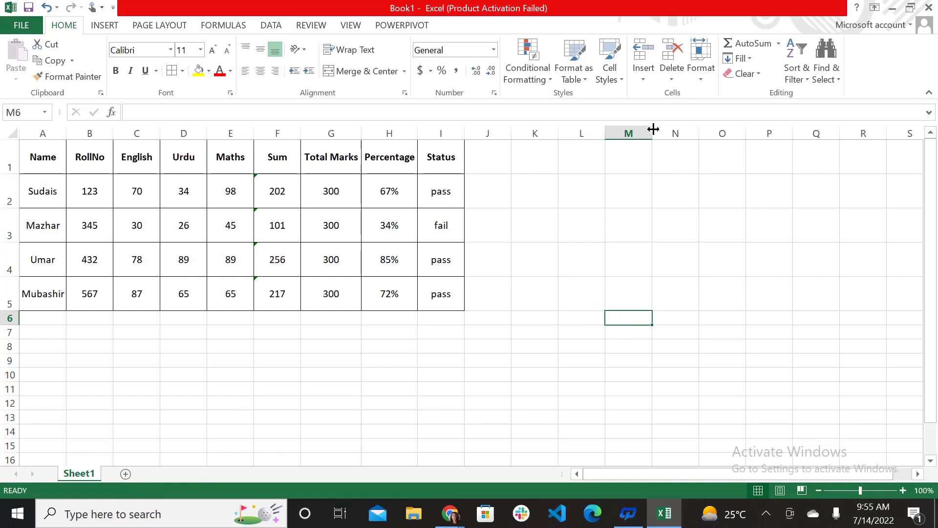
left_click_drag(653, 134, 685, 135)
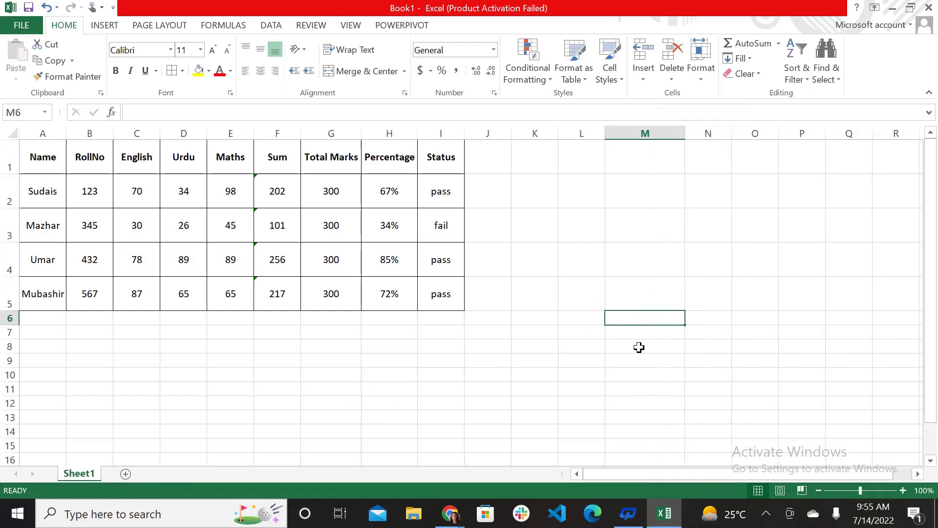
type("Loan")
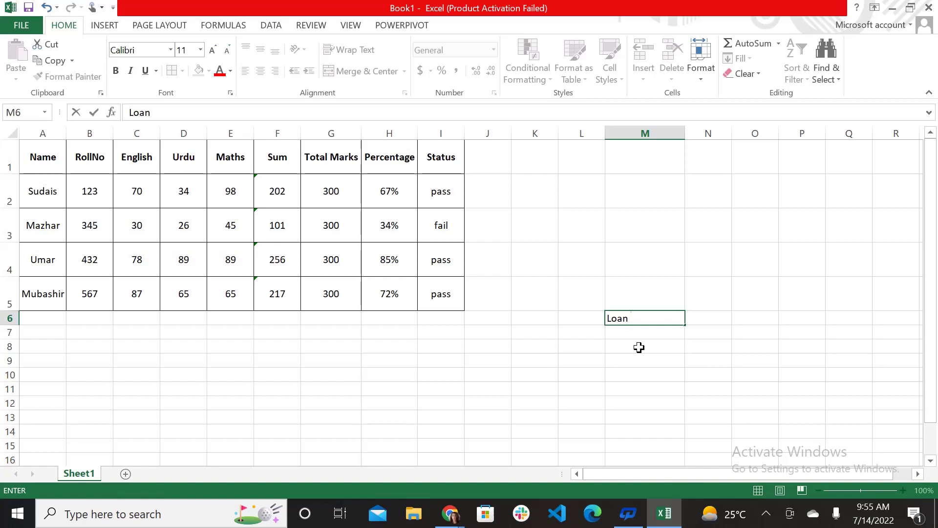
type(" Amount")
key("Tab")
type("2")
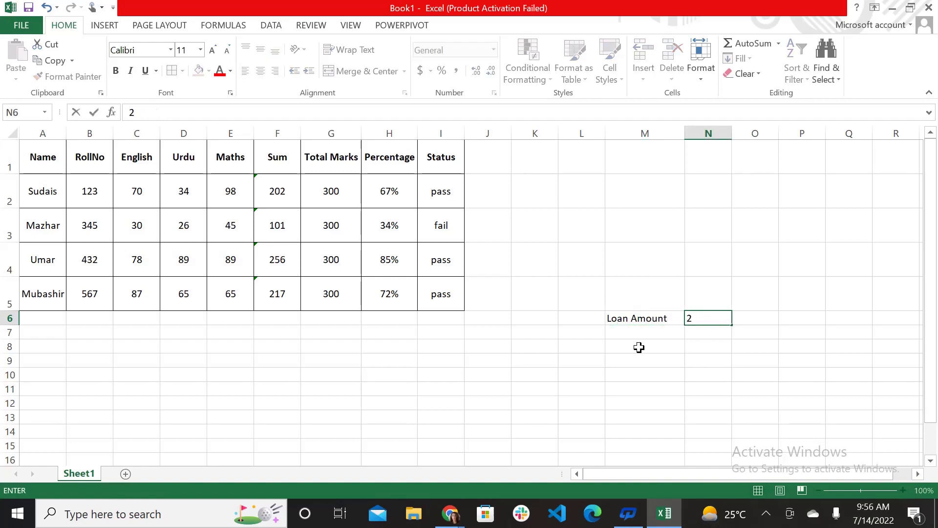
type("00000")
key("Return")
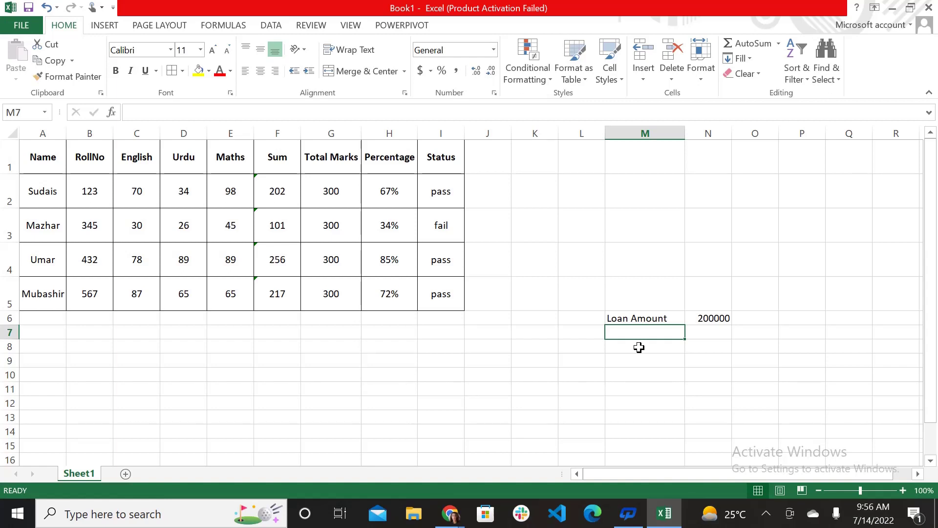
Enter the label Interest in M7 with the rate 5% in N7
type("Interes")
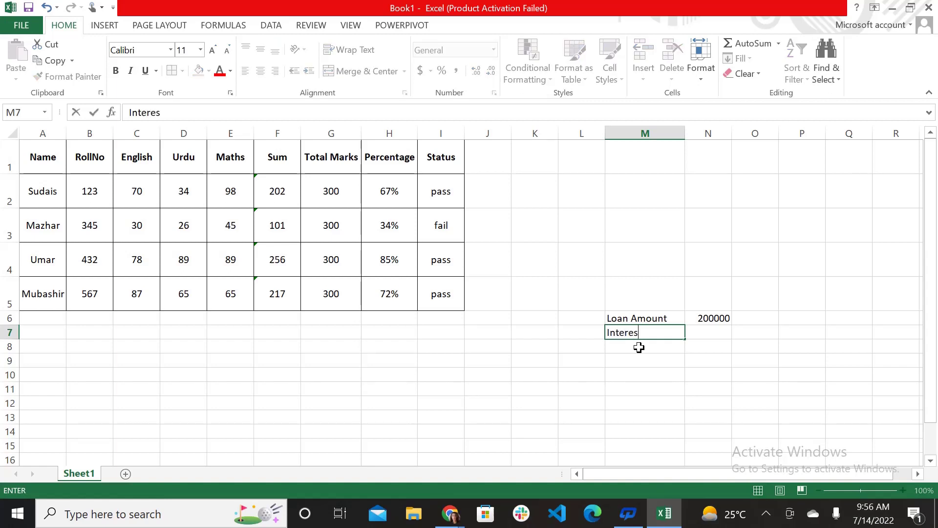
type("t")
key("Tab")
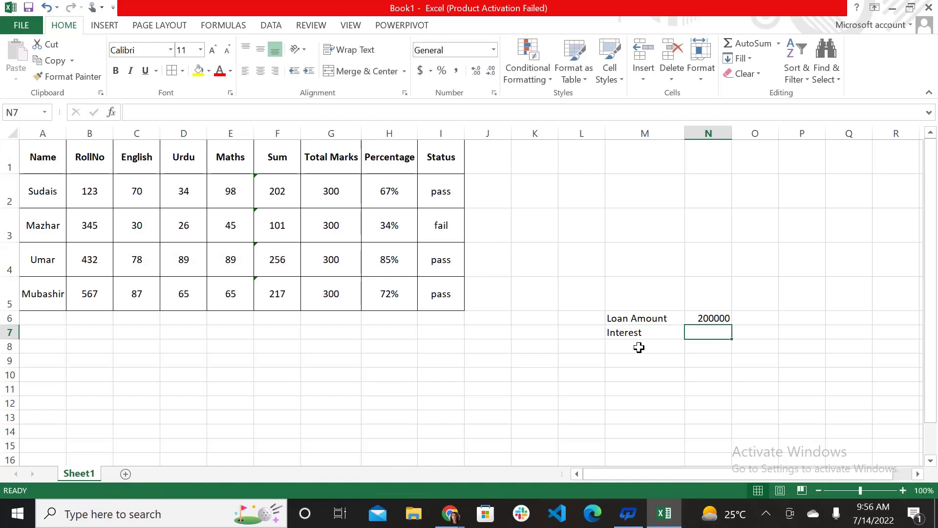
type("8")
key("BackSpace")
type("5%")
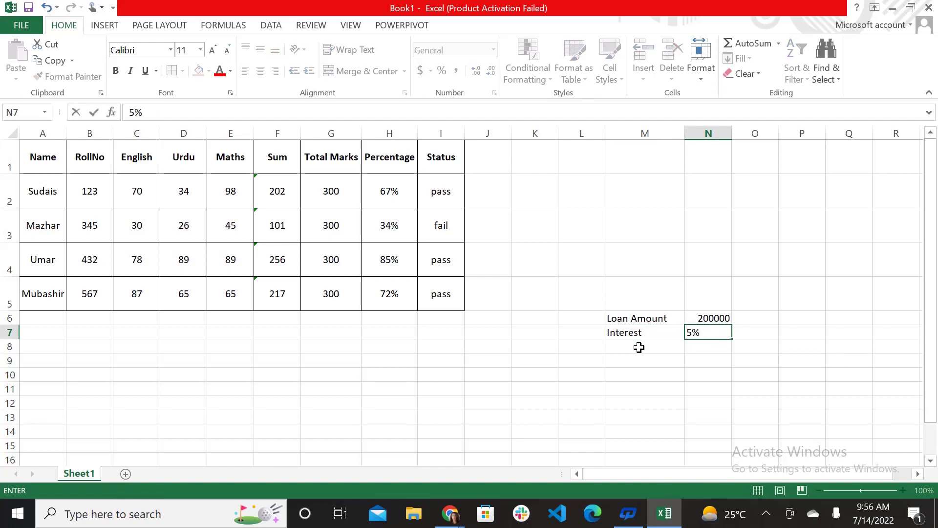
key("Return")
Add the note "pa" in O7 beside the interest rate
left_click(640, 347)
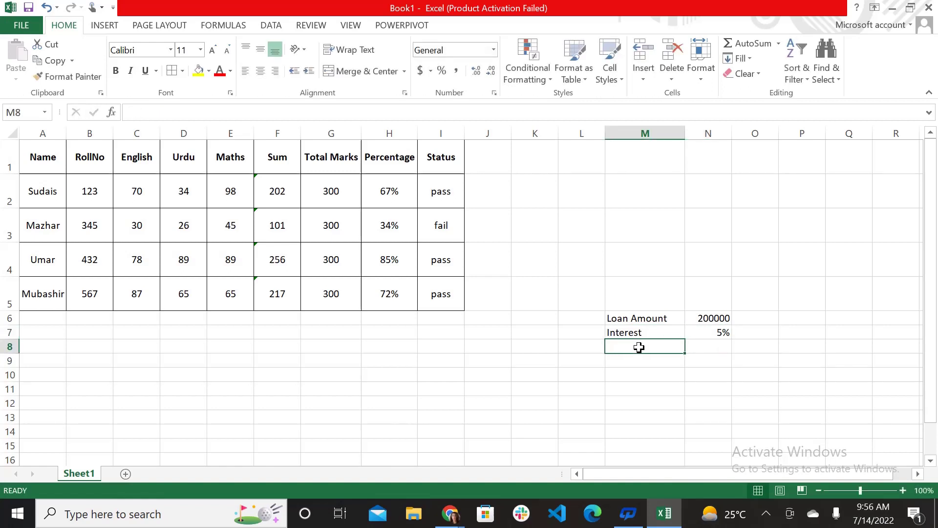
key("Up")
key("Right")
key("Right")
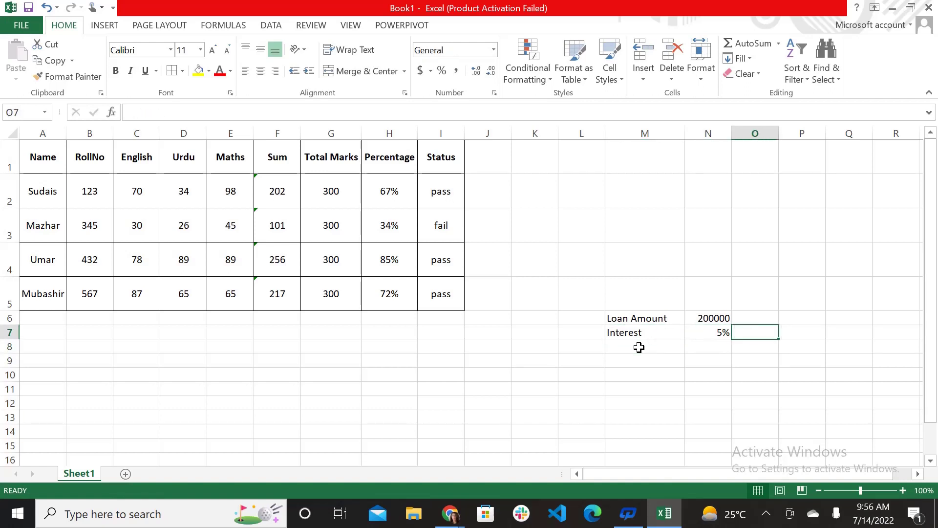
type("pa")
key("Return")
Enter the label Time(yearly) in M8 with the value 5 in N8
left_click(639, 347)
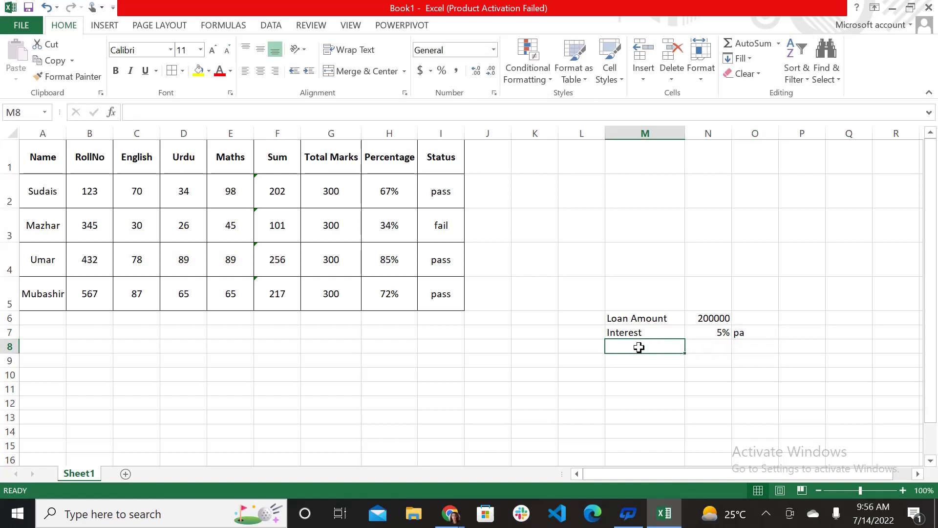
type("Time")
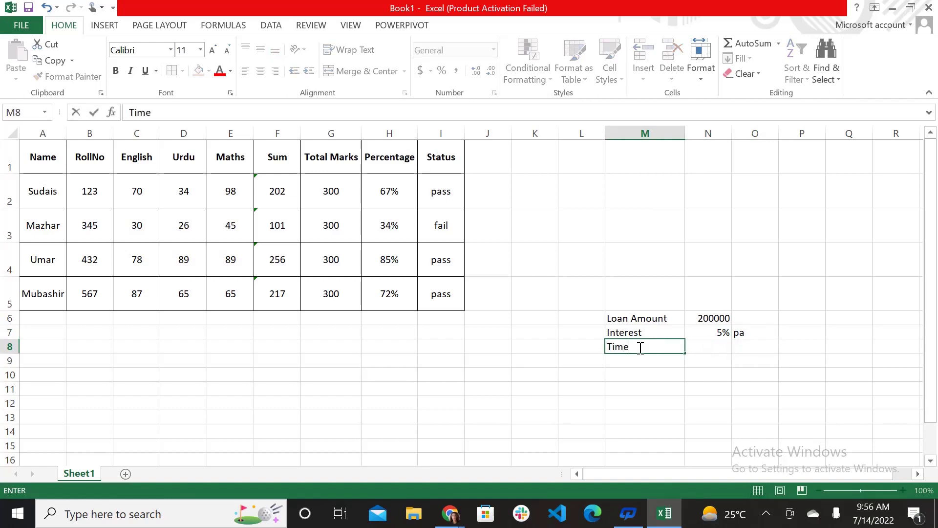
type("(yearly)")
key("Tab")
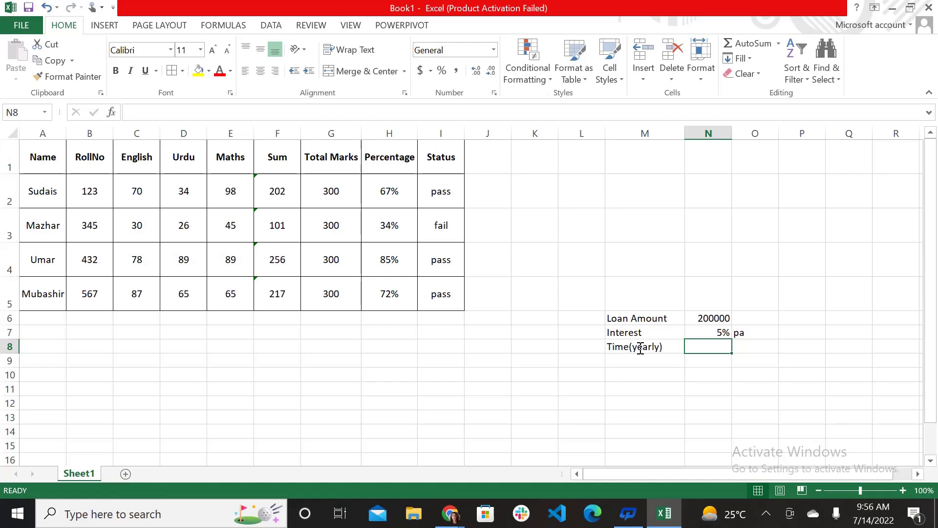
type("5")
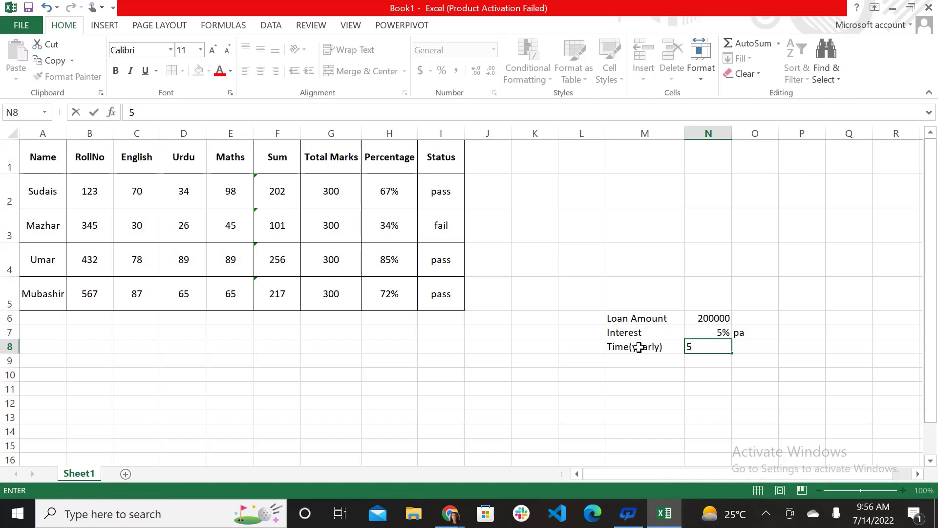
key("Return")
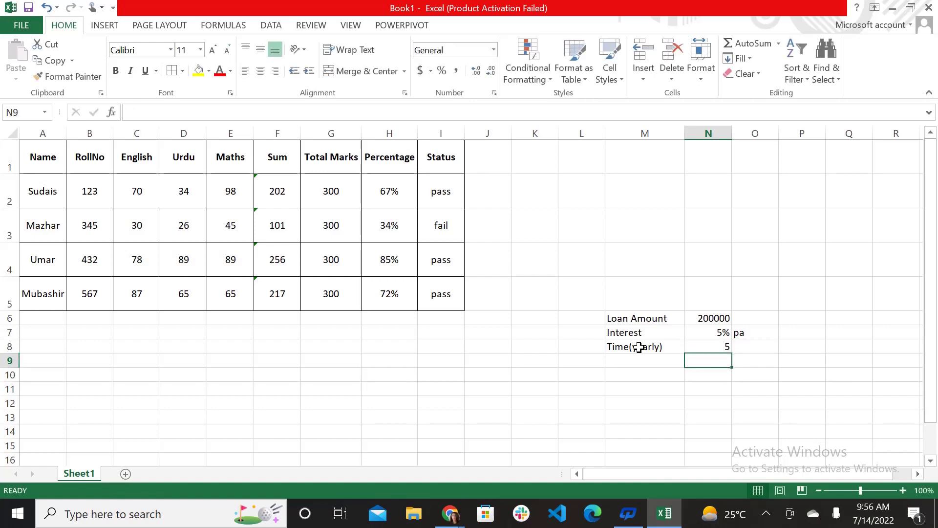
Change the Time(yearly) value in N8 to 2
key("Up")
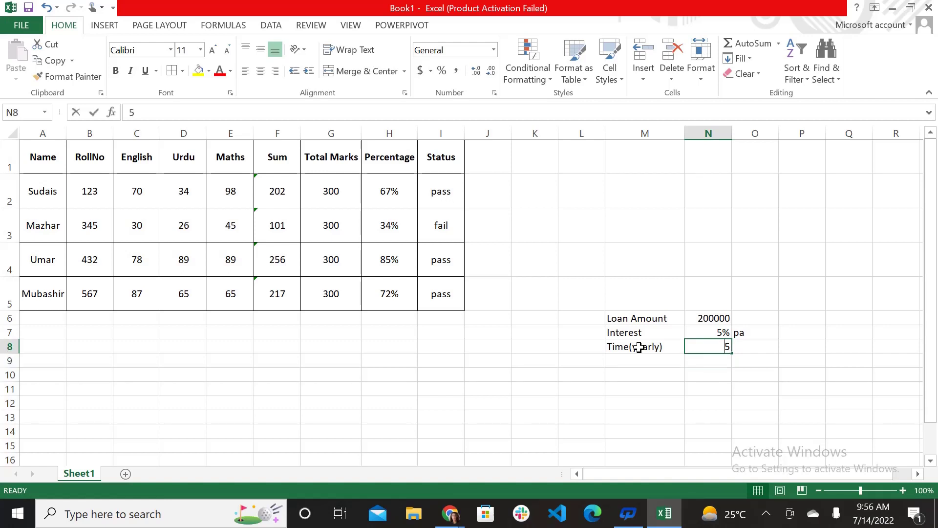
type("2")
key("Return")
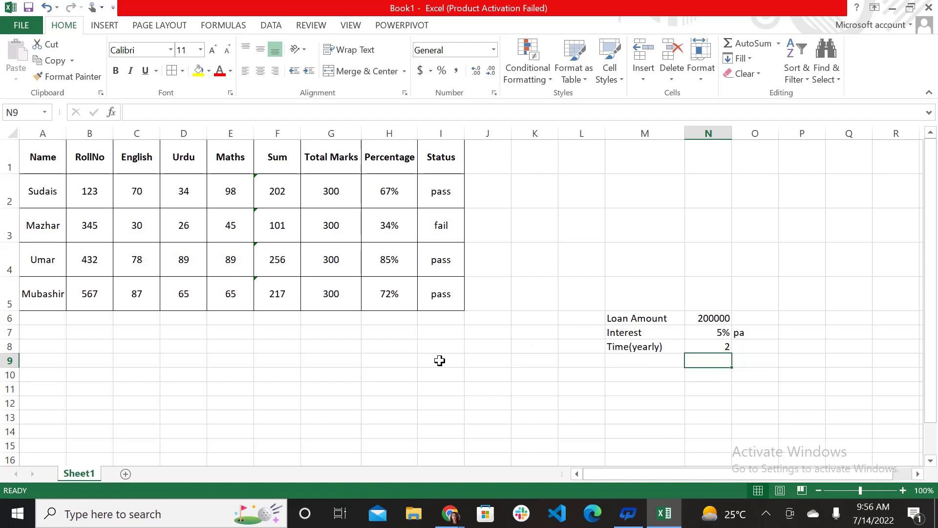
Change the Interest label in M7 to Interest Rate
left_click(622, 333)
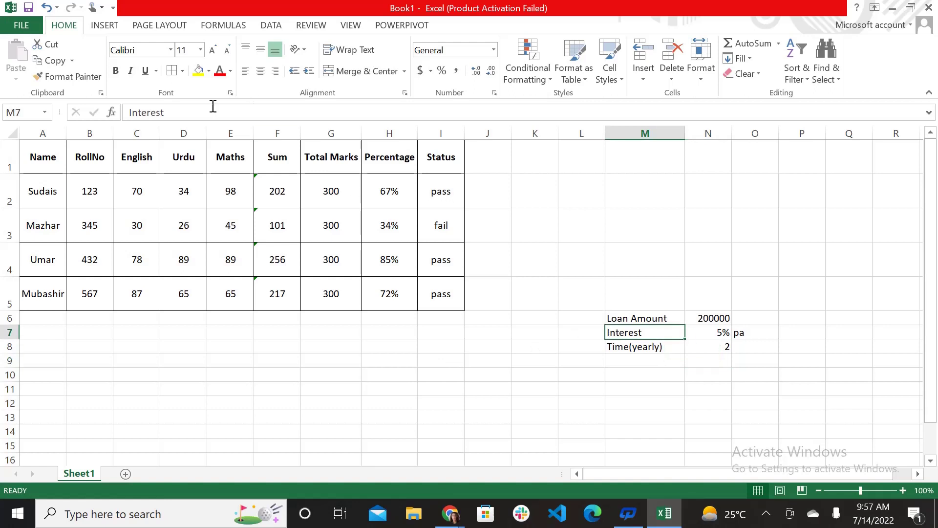
type("Rate")
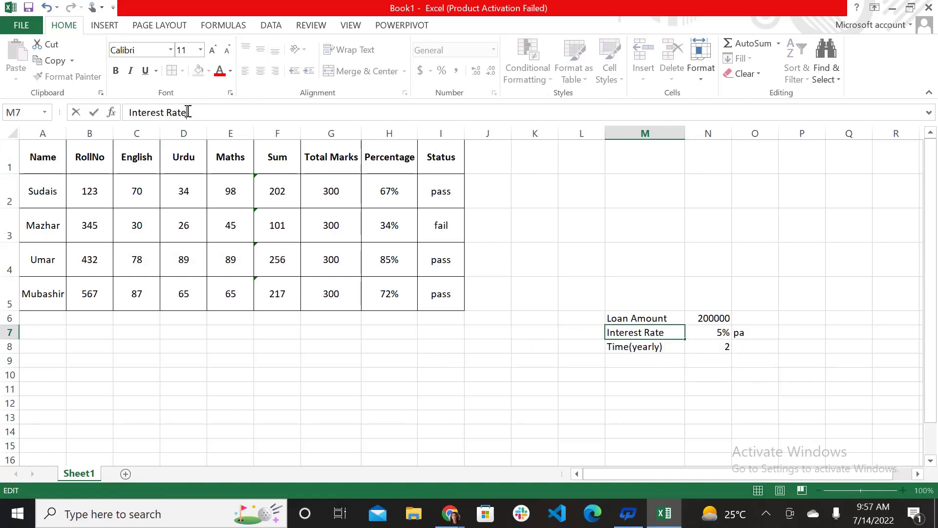
key("Return")
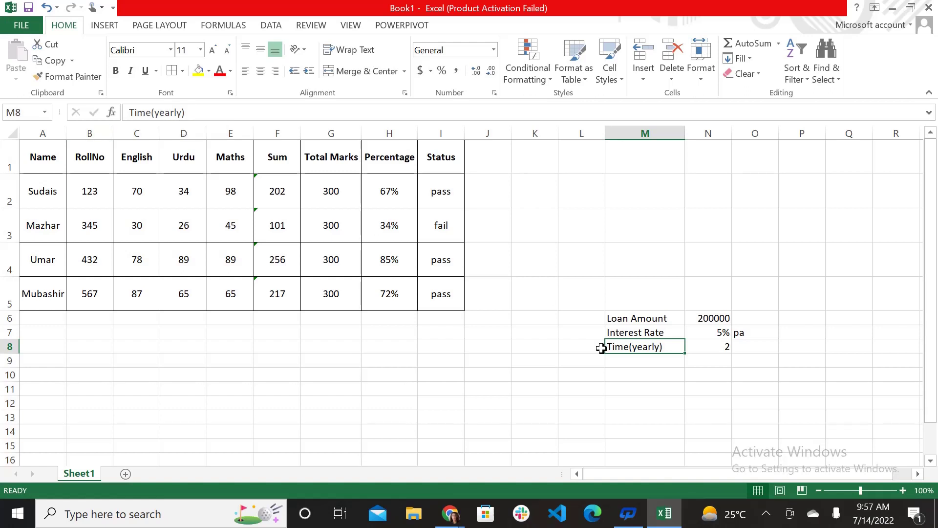
Enter the label EMI in M10, leaving one blank row below the loan details
left_click(621, 373)
type("EMI")
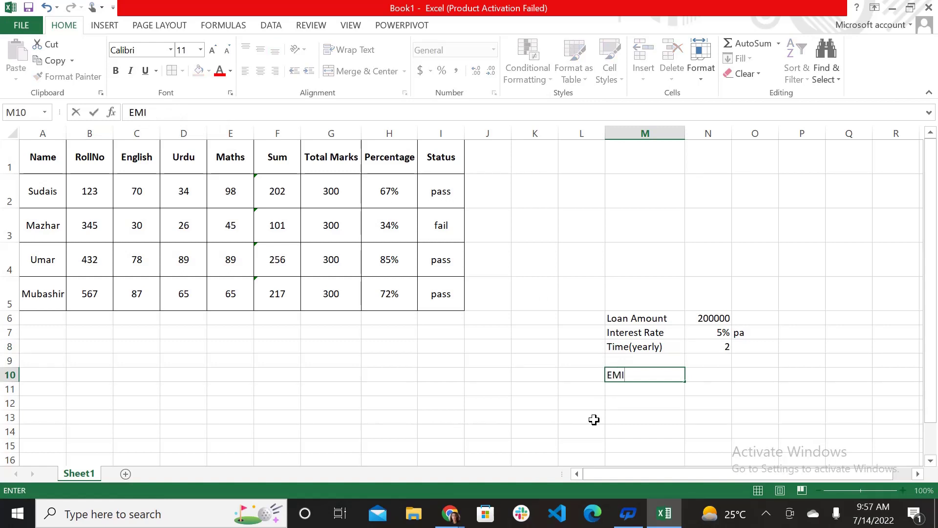
key("Tab")
Enter the function name PMT in G8 below the marks table
key("Left")
key("Left")
key("Left")
key("Left")
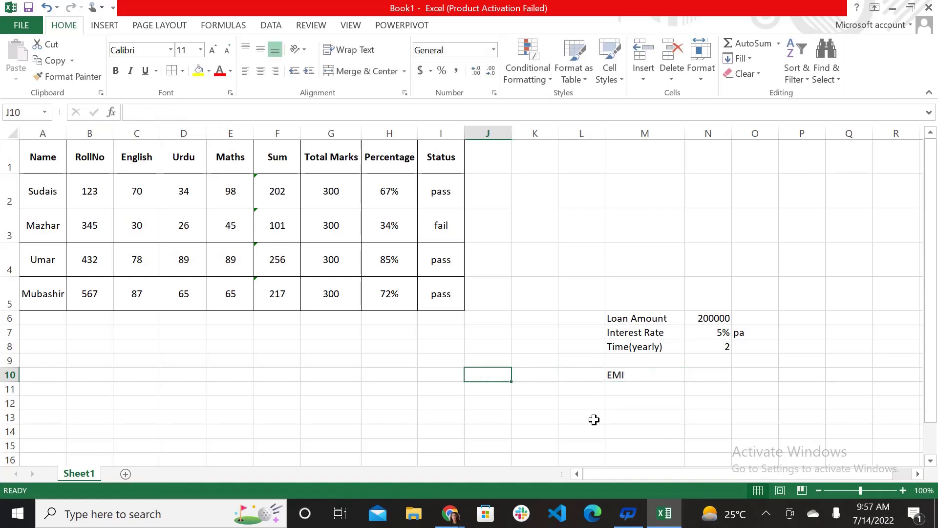
key("Left")
key("Left")
key("Left")
key("Up")
key("Up")
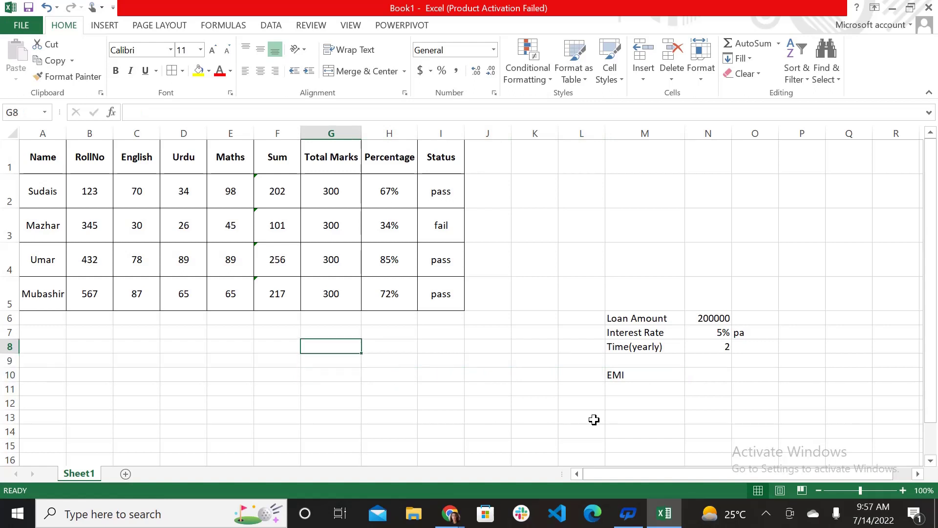
type("PMT")
key("Right")
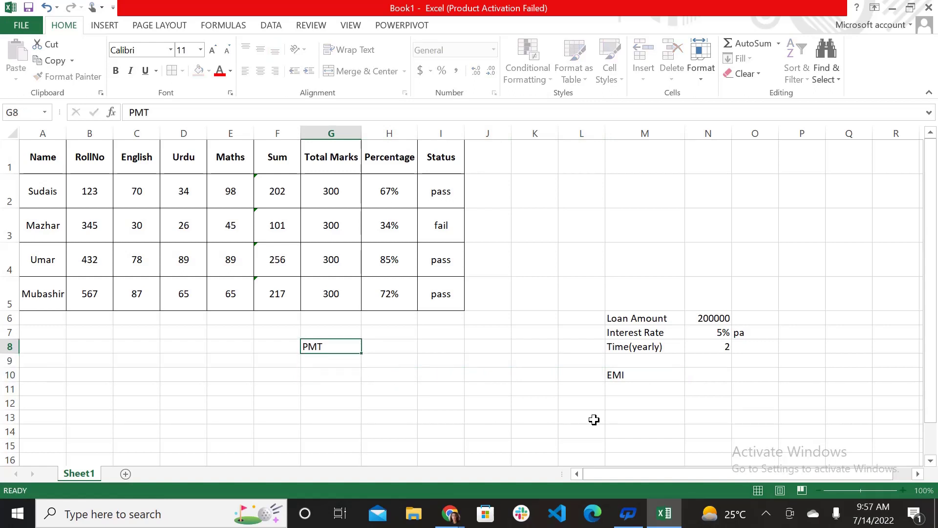
List the function names IPMT in G9 and PPMT in G10 below PMT
key("Down")
key("Left")
type("IPMT")
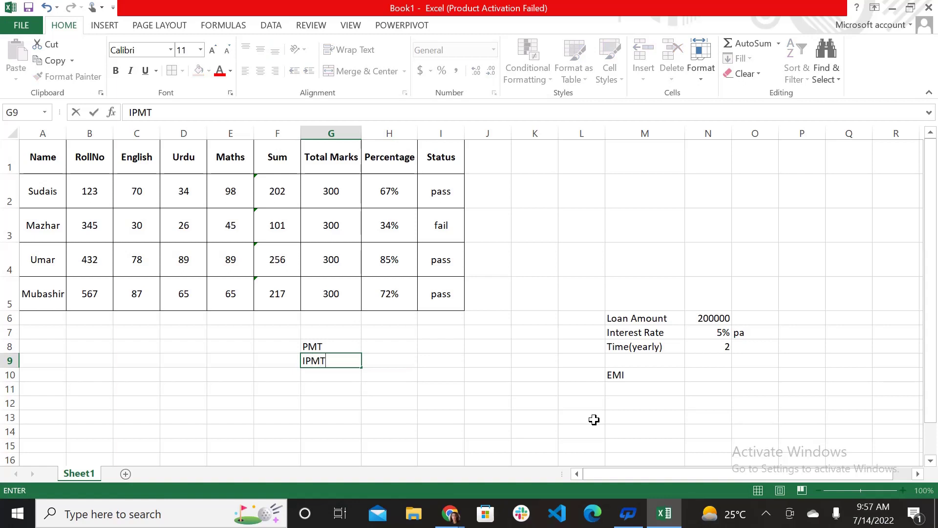
key("Return")
type("PPMT")
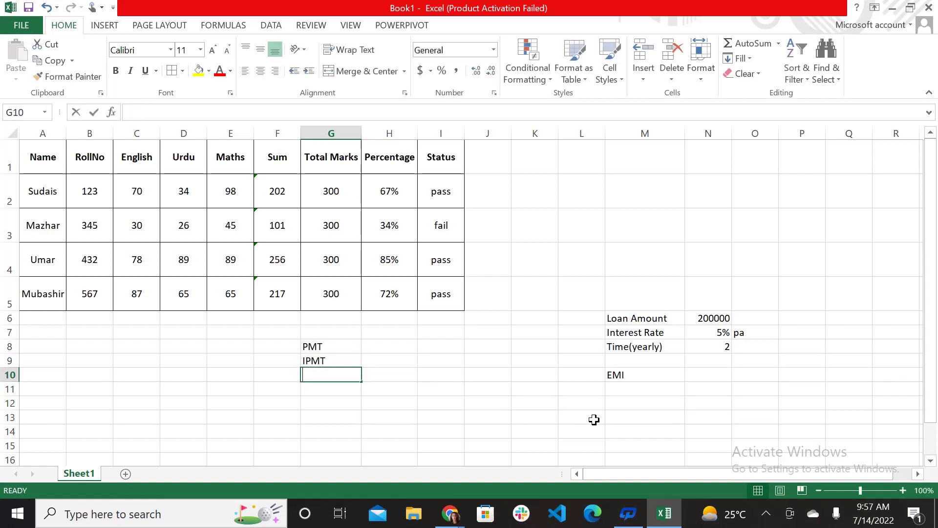
key("Right")
key("Up")
key("Up")
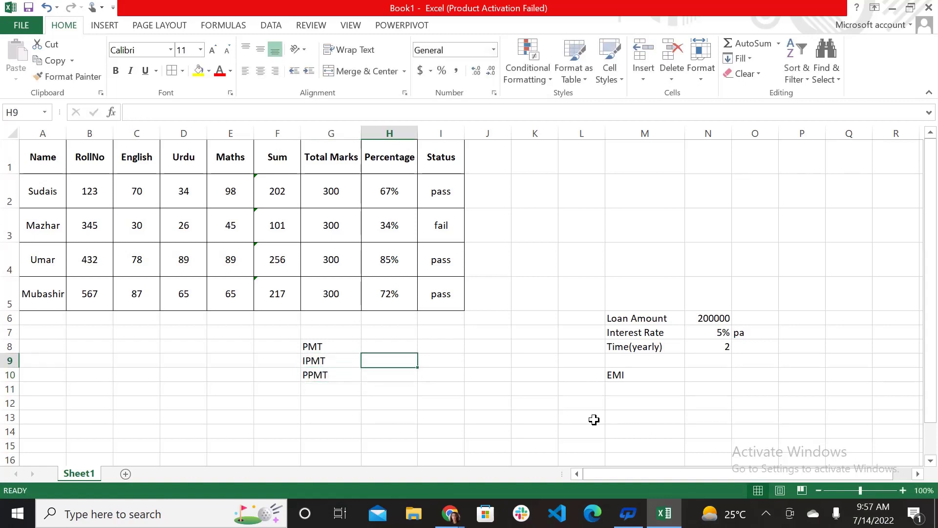
left_click(620, 376)
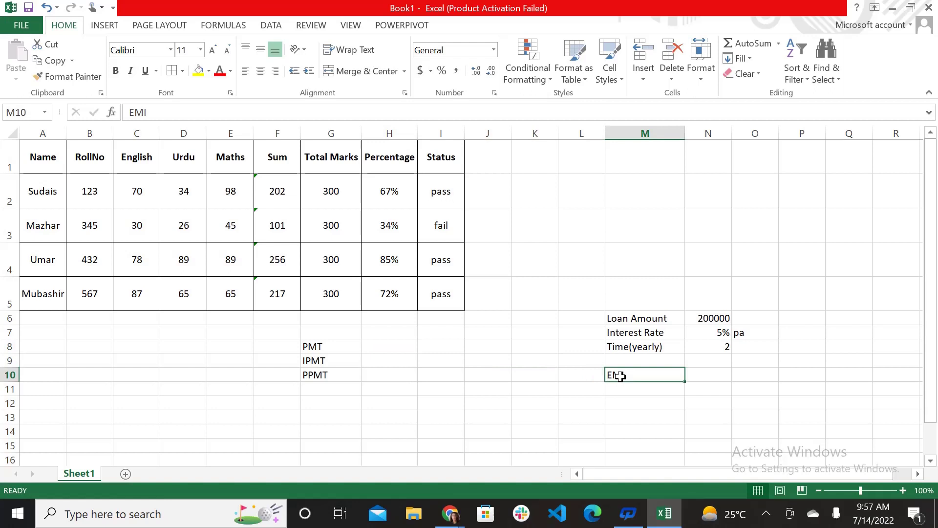
left_click(338, 350)
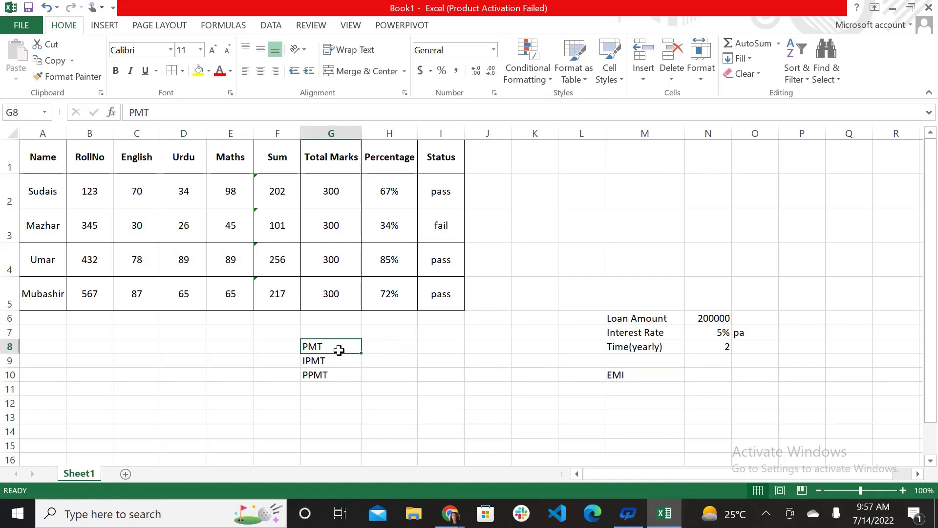
left_click(382, 350)
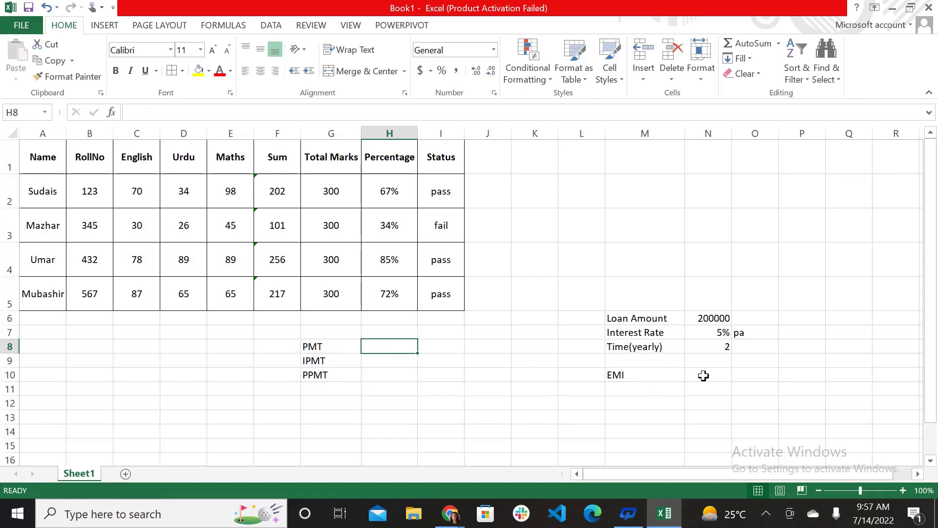
Enter the text Equated Monthly Installments in M11 below the EMI label
left_click(624, 387)
type("Equated ")
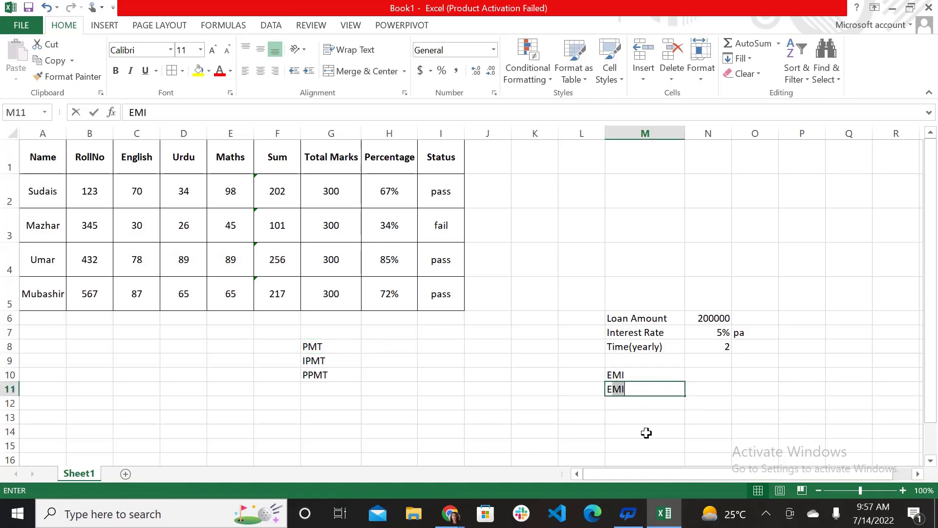
type("MO")
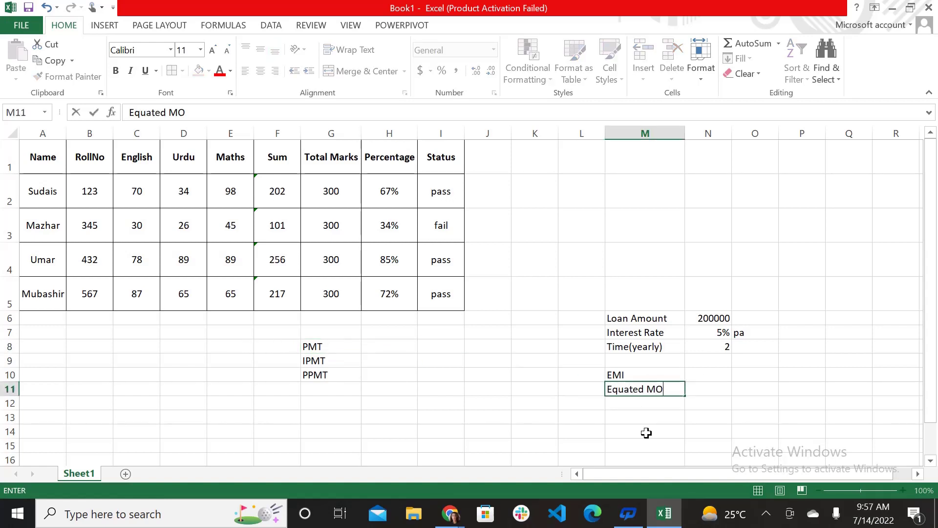
type("nthly Installments")
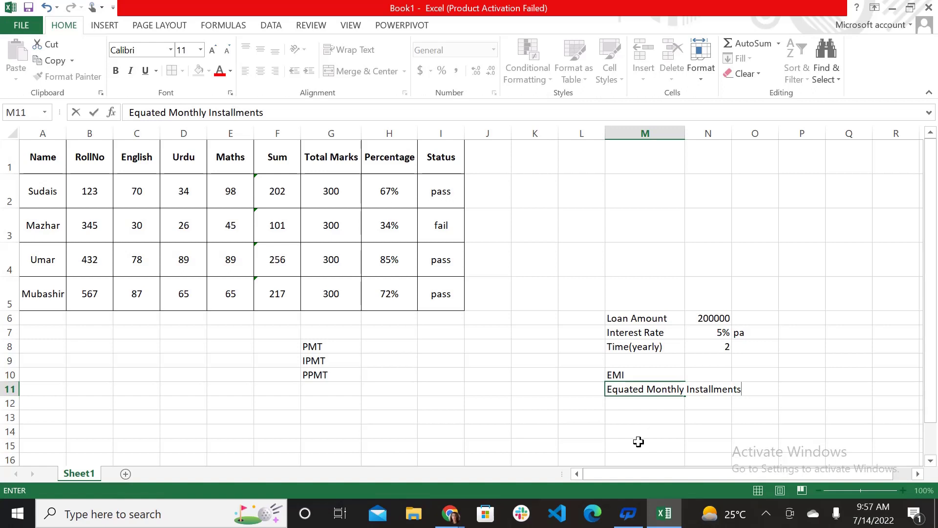
left_click(639, 442)
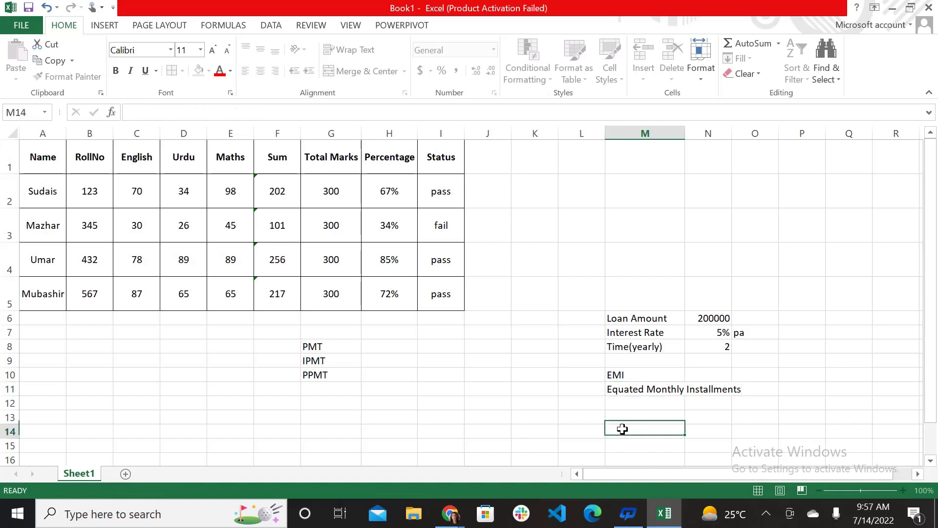
Enter the description Payment Per Month in C8, on the same row as PMT
left_click(279, 344)
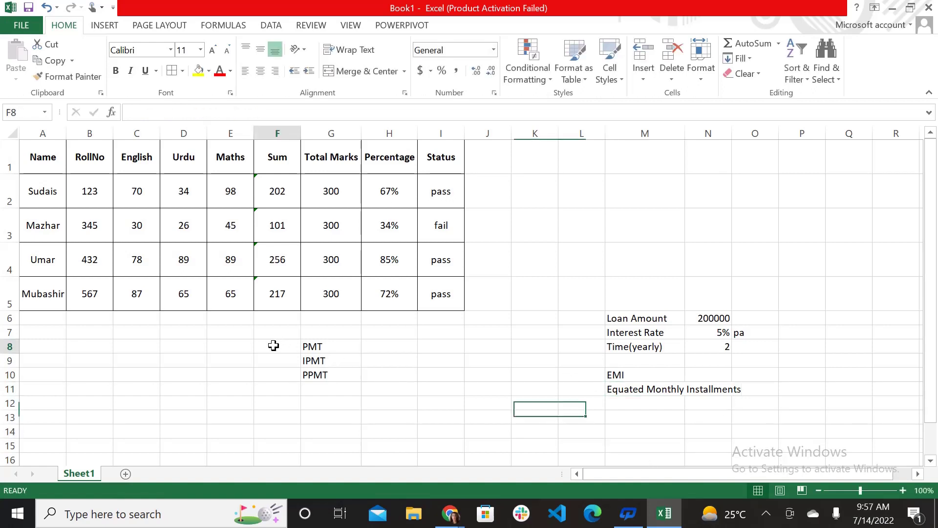
left_click(152, 349)
type("P")
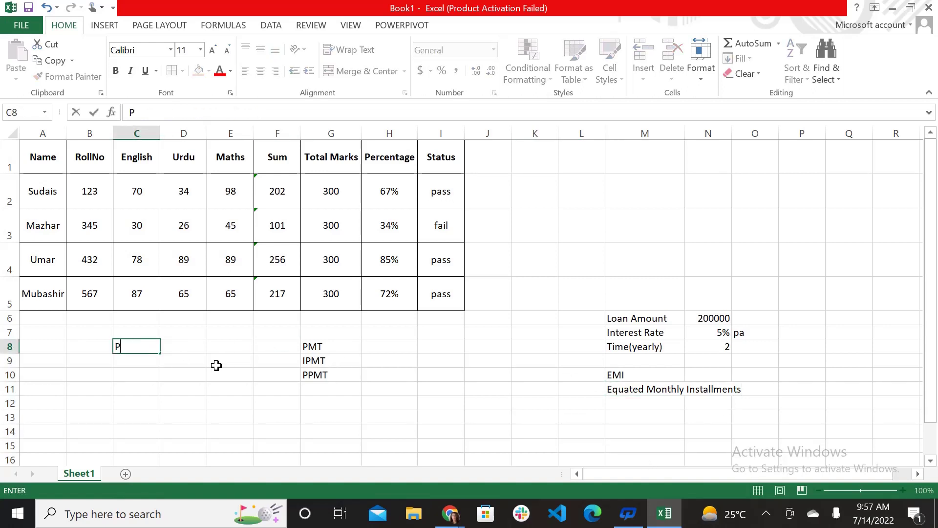
type("ayment P")
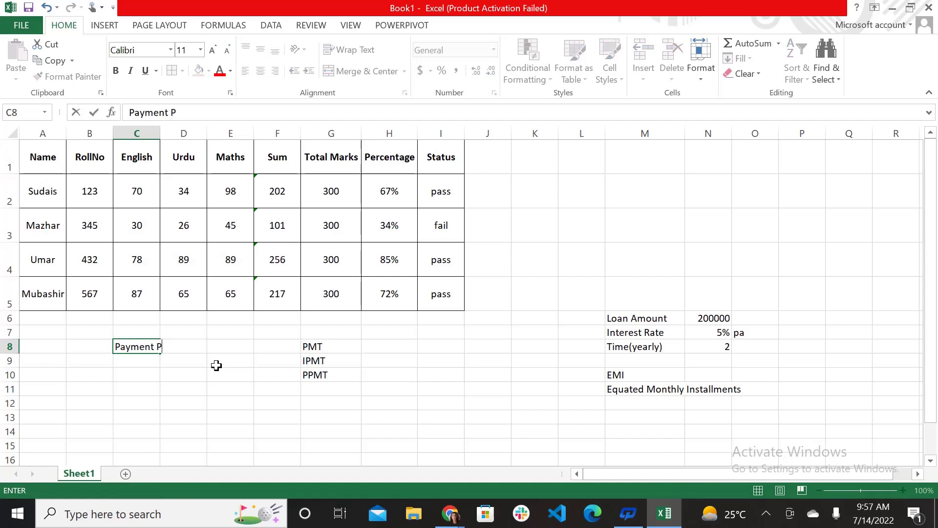
type("er Month")
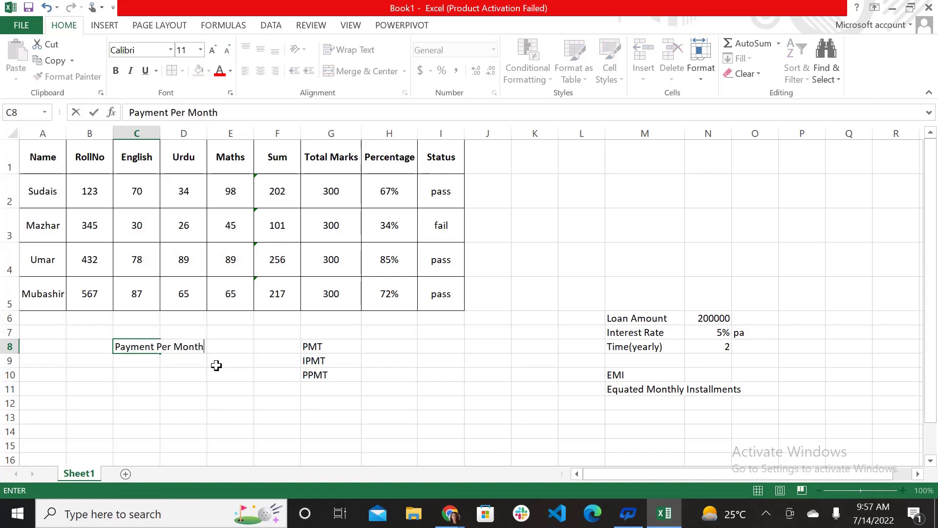
key("Return")
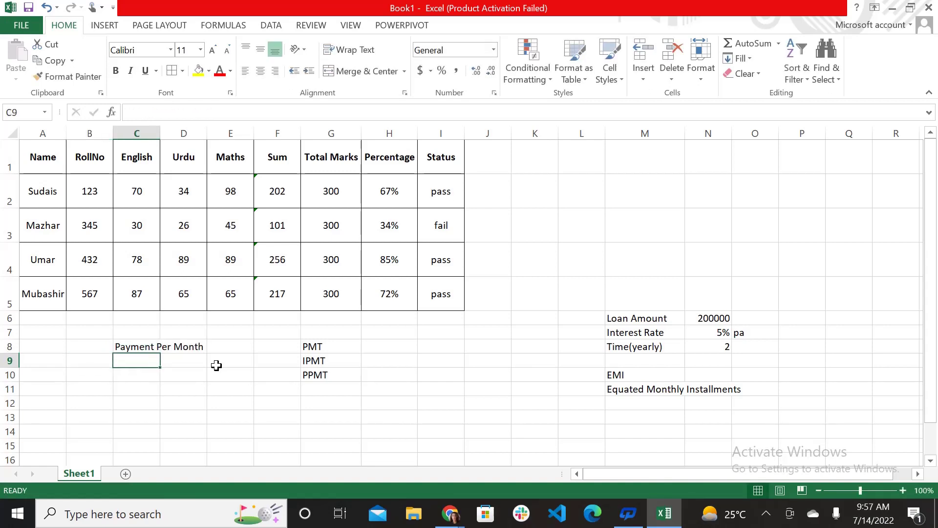
Enter the description Interest Payment Per Month in C9 for the IPMT row
type("Interest ")
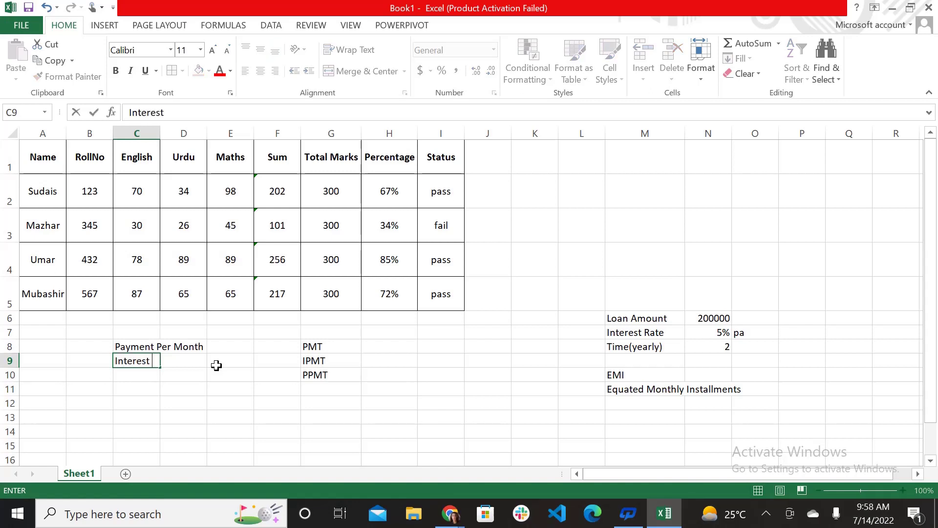
type("Paymen")
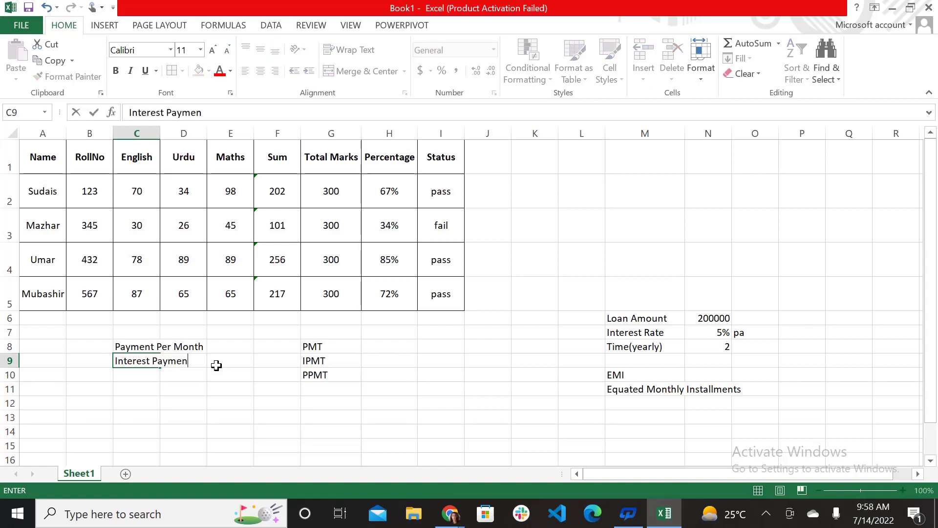
type("t Per MOnth")
key("Return")
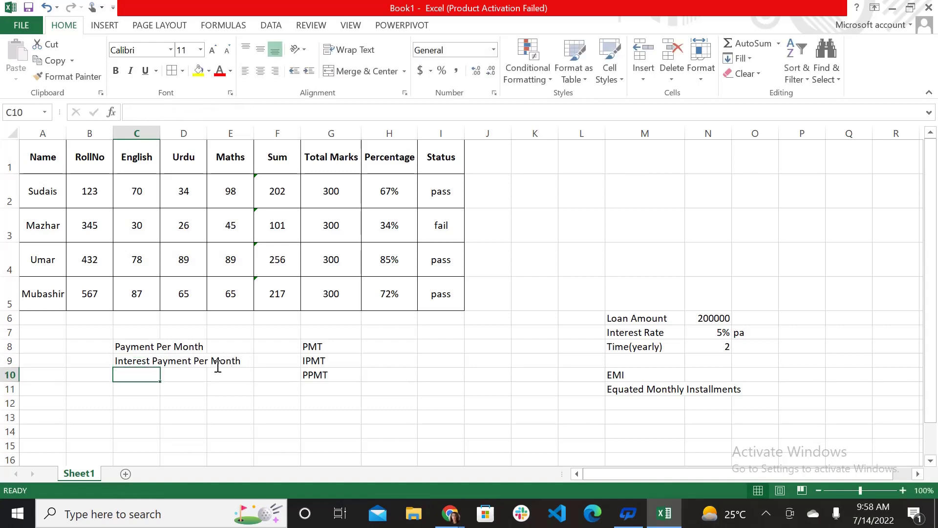
Enter the description Principal Payment Per Month in C10 for the PPMT row
type("Prin")
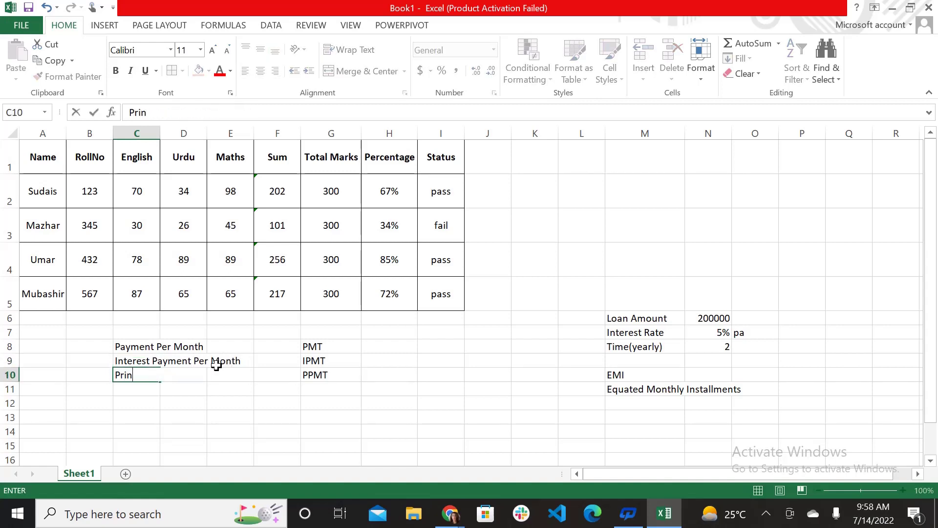
type("cipal Payment Per Month")
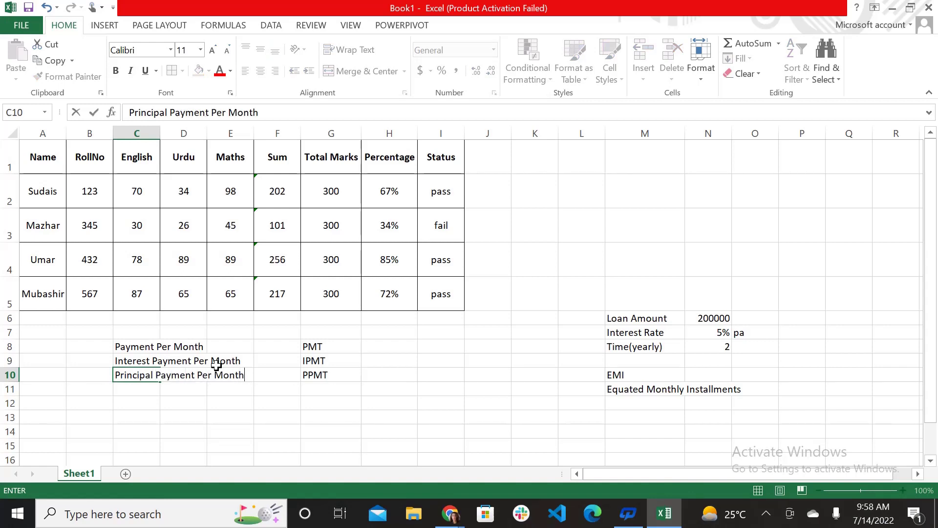
key("Tab")
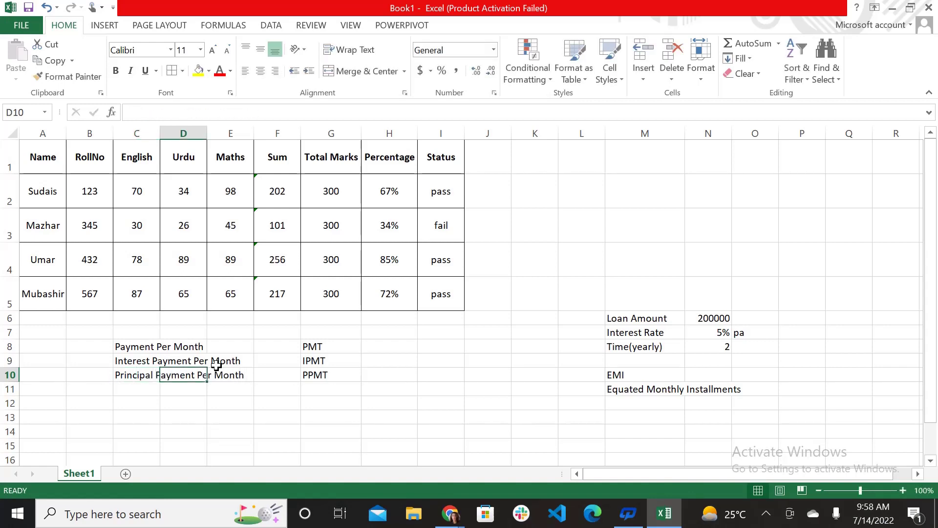
left_click(373, 351)
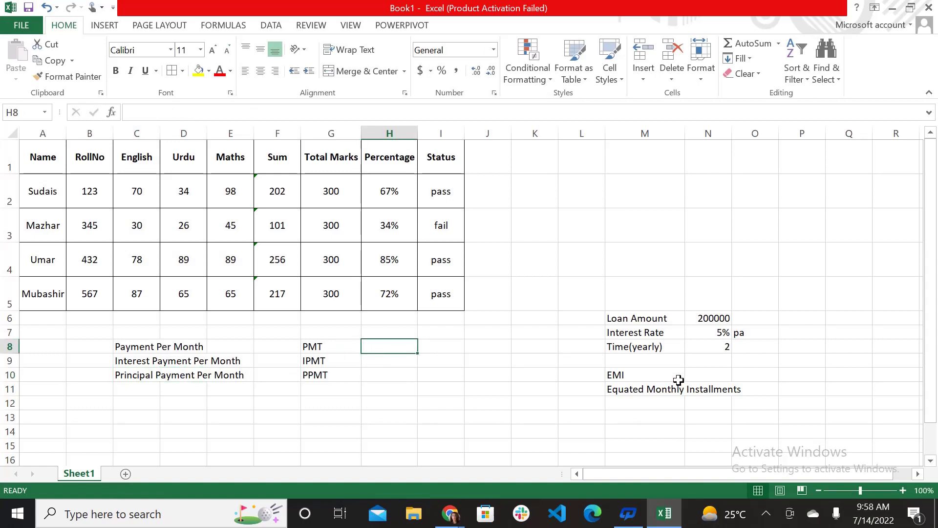
left_click(704, 374)
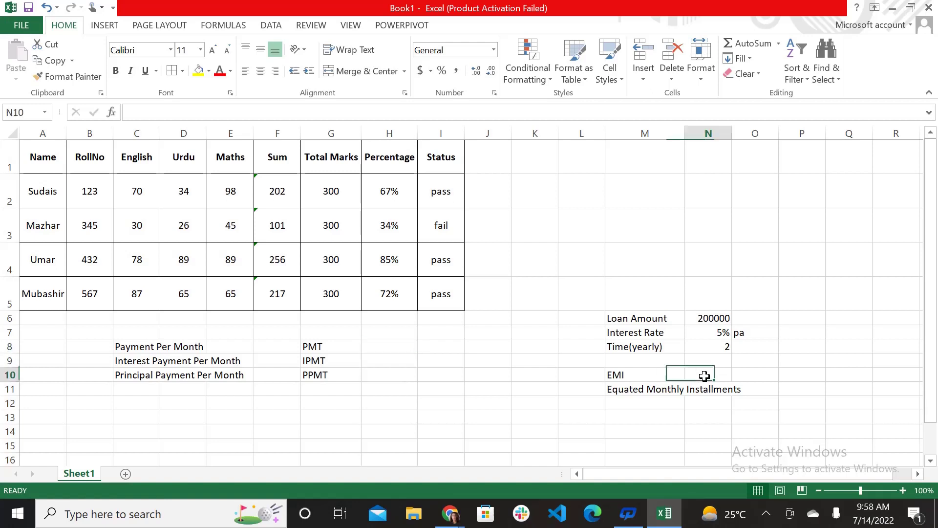
left_click(367, 348)
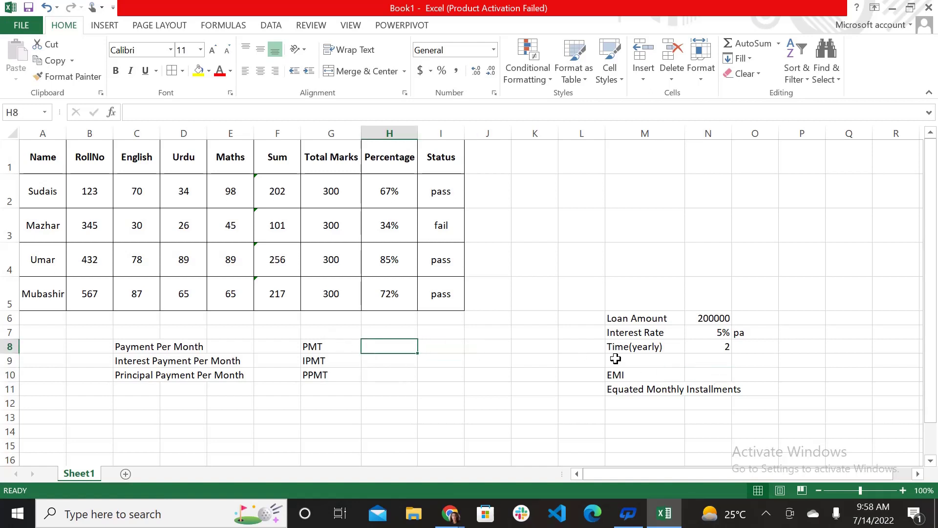
Calculate the EMI in N10 with =PMT(N7/12,N8*12,N6), using monthly interest rate, number of months and loan amount
left_click(702, 372)
type("=")
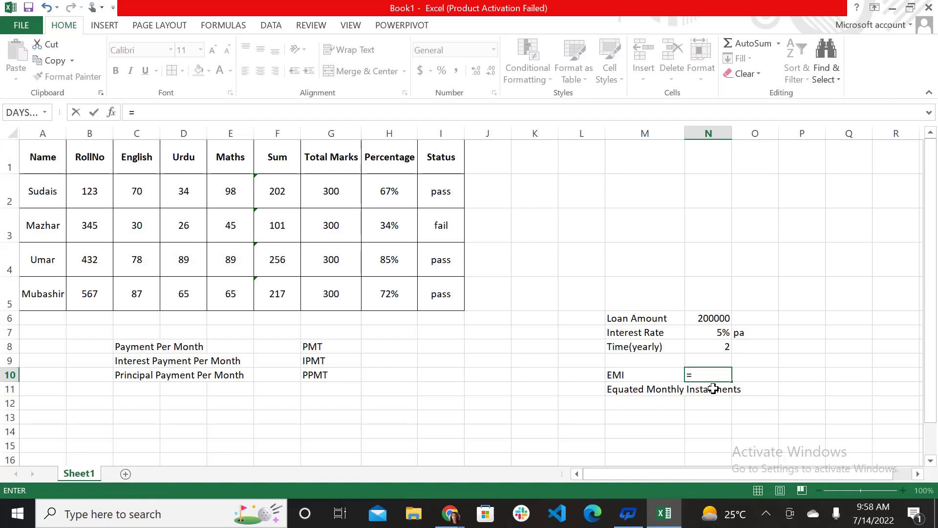
type("PMT")
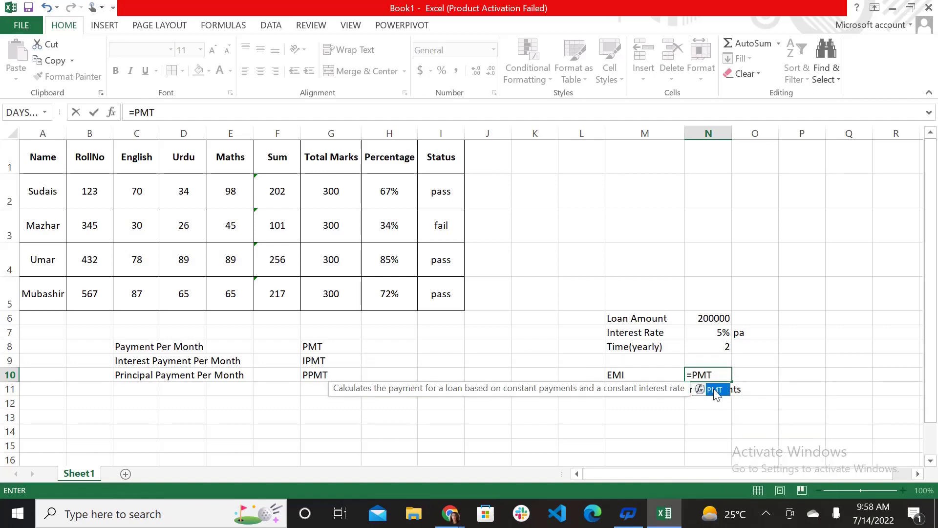
double_click(714, 390)
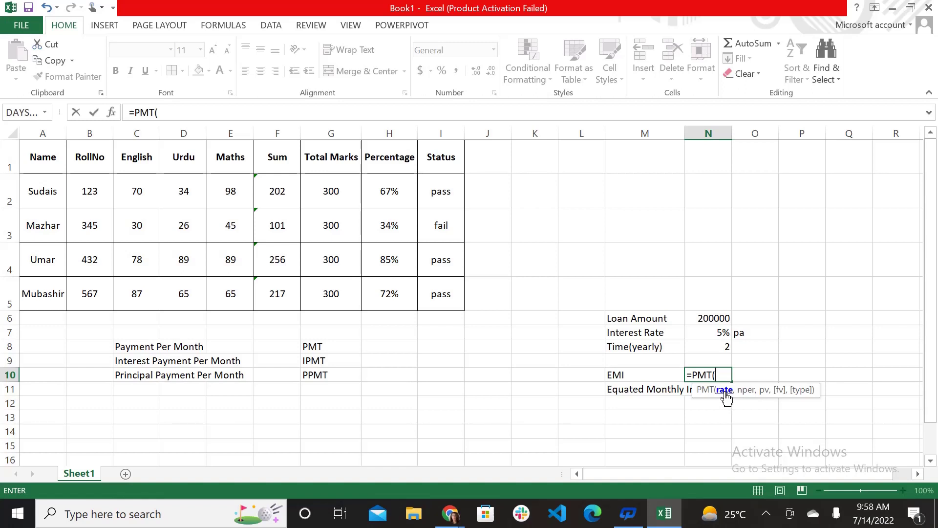
left_click(711, 332)
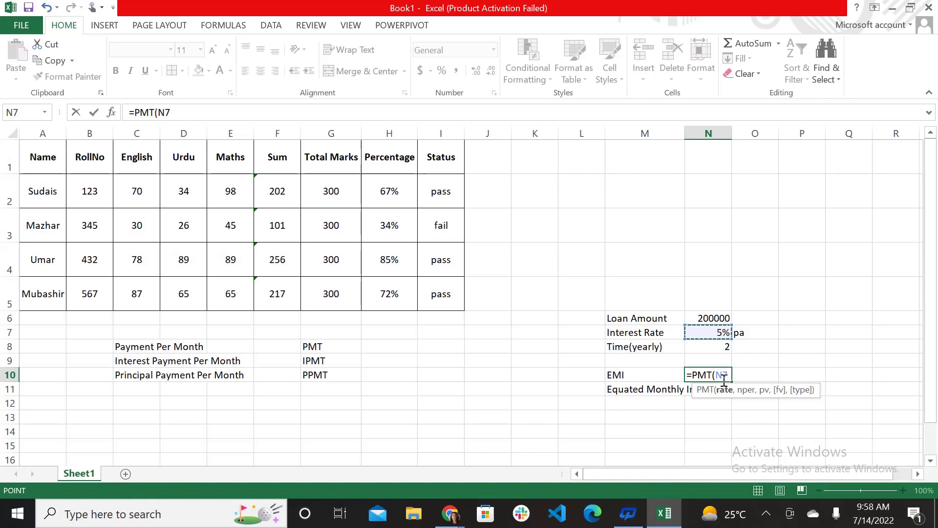
type("/12,")
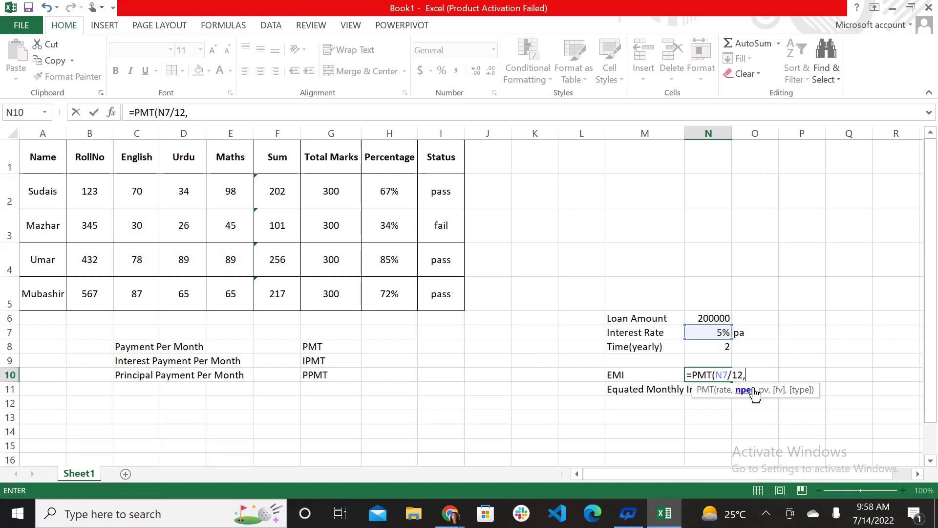
left_click(719, 348)
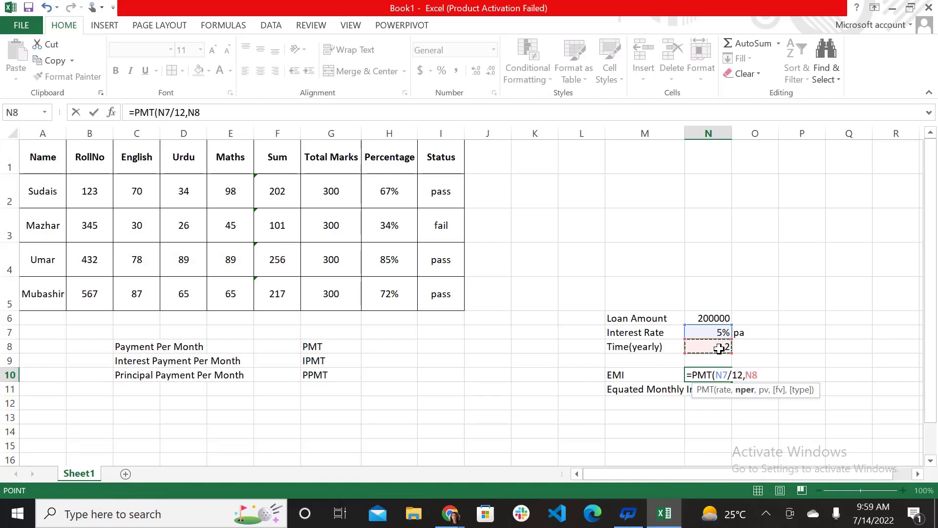
type("*12,")
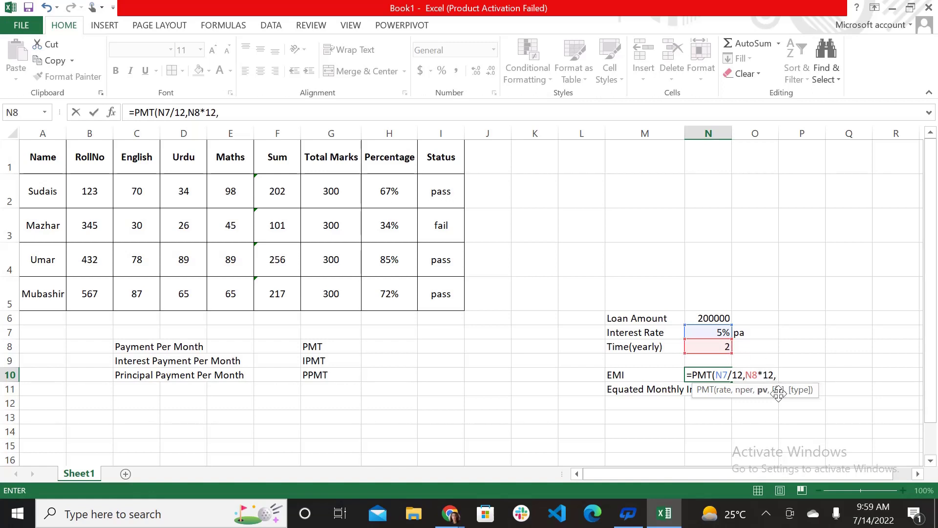
left_click(717, 318)
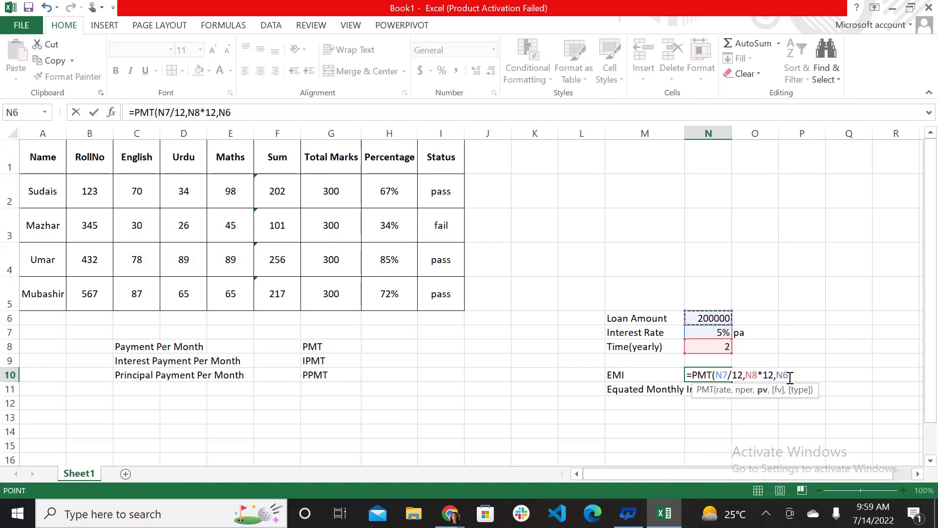
key("Return")
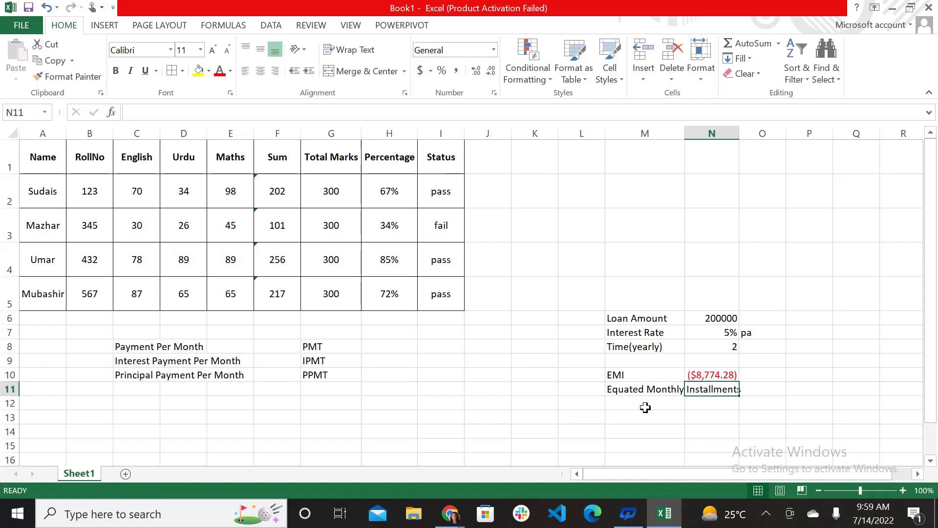
Calculate the interest payment for period 3 in H9 with =IPMT(N7/12,3,N8*12,N6)
left_click(389, 360)
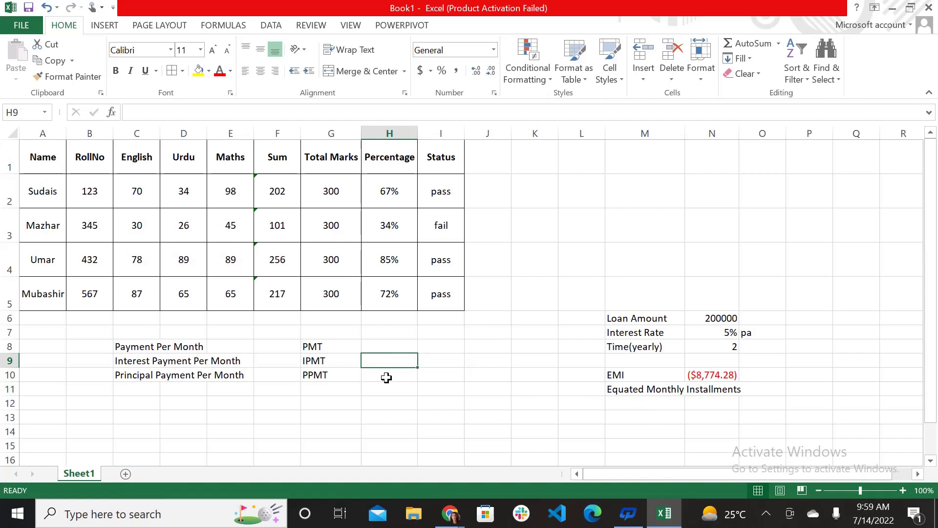
left_click(386, 378)
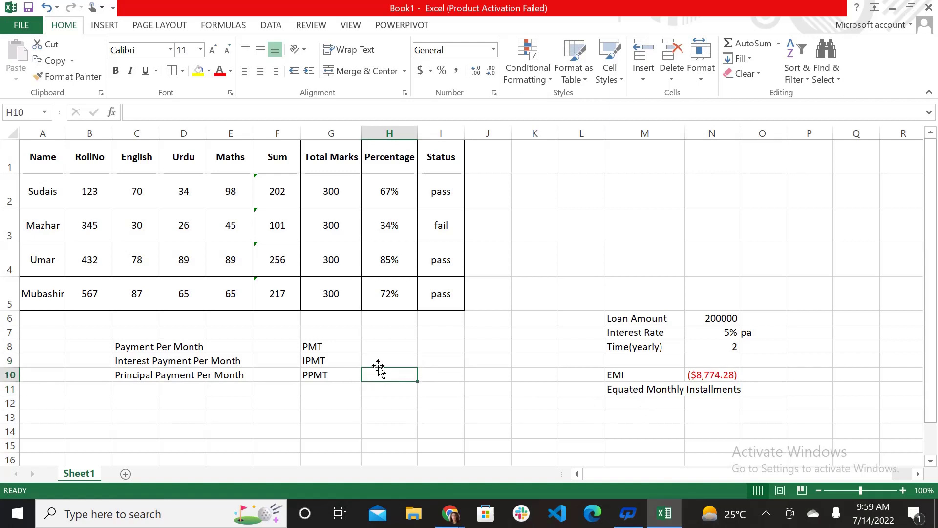
left_click(375, 361)
type("=IPMT")
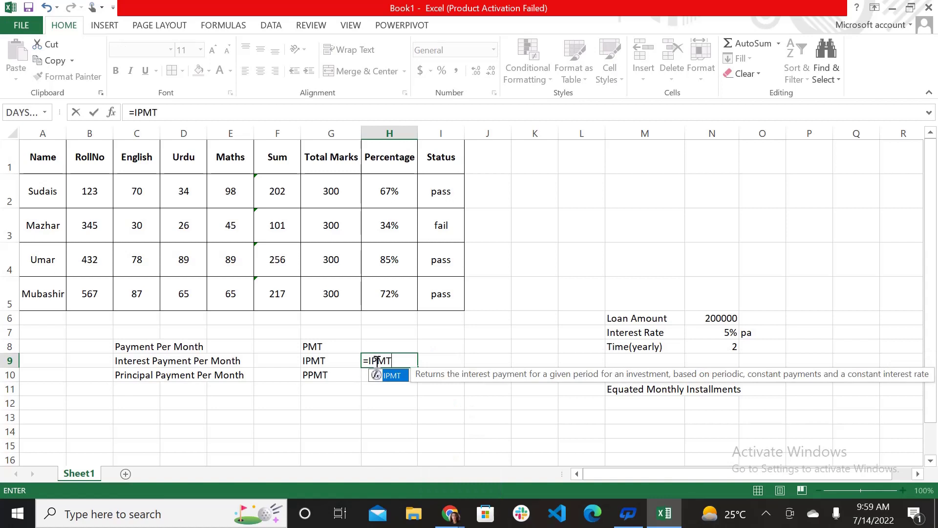
type("(")
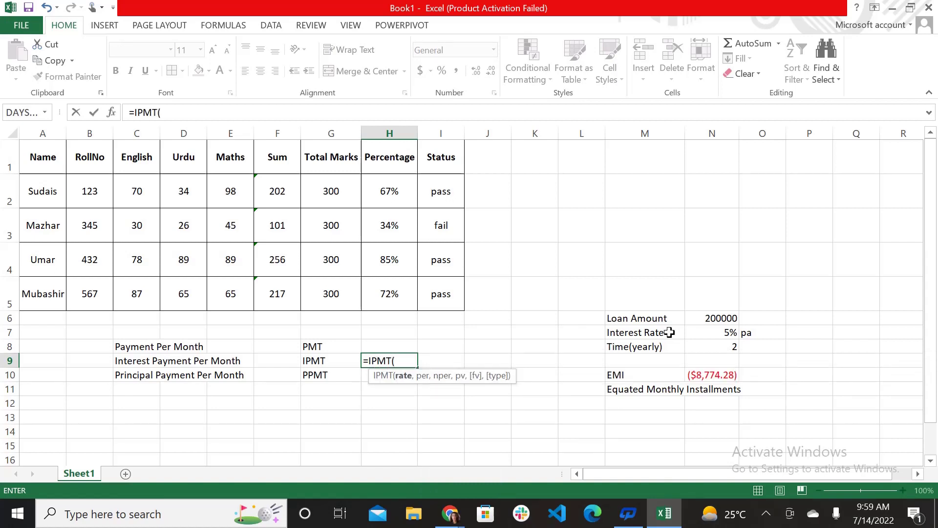
left_click(717, 334)
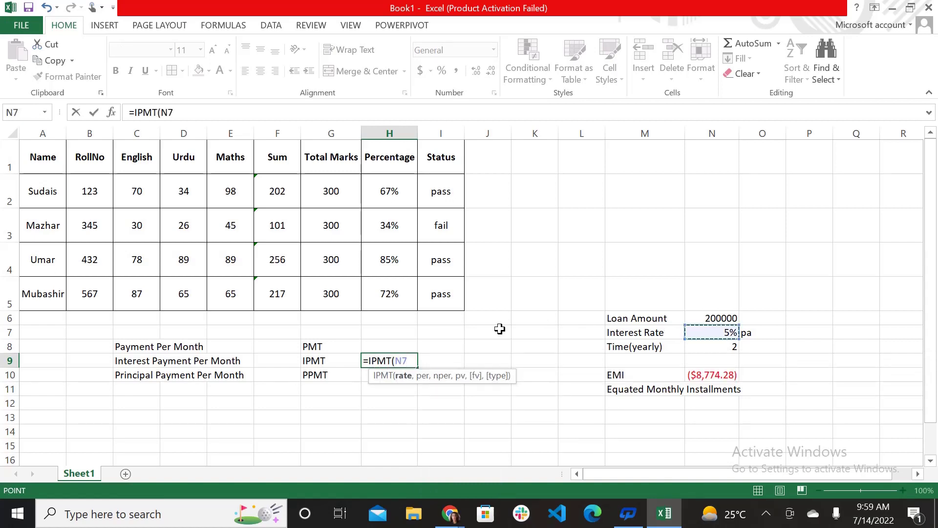
type("/12")
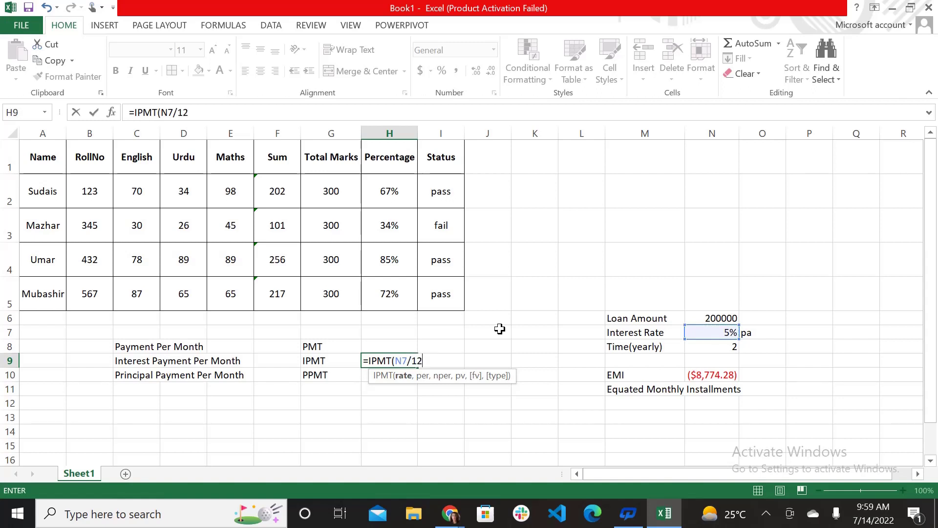
type(",")
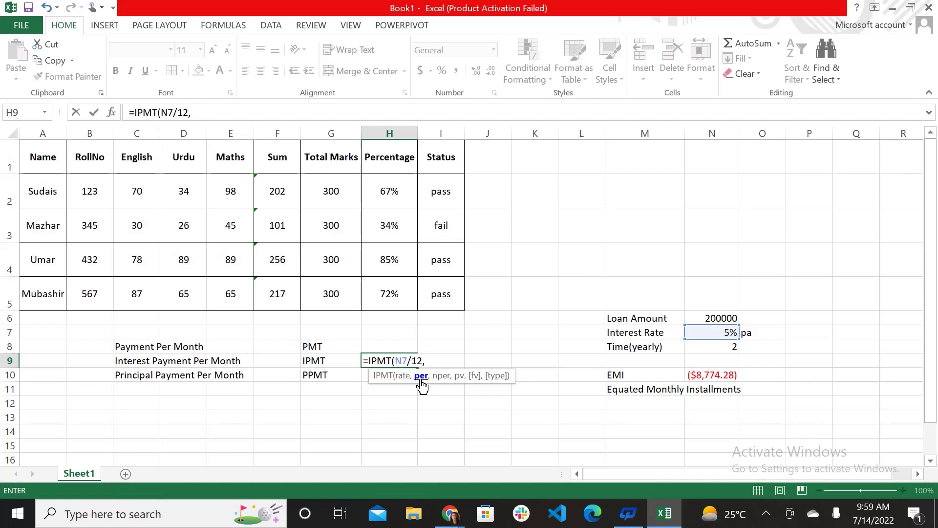
type("3,")
left_click(708, 348)
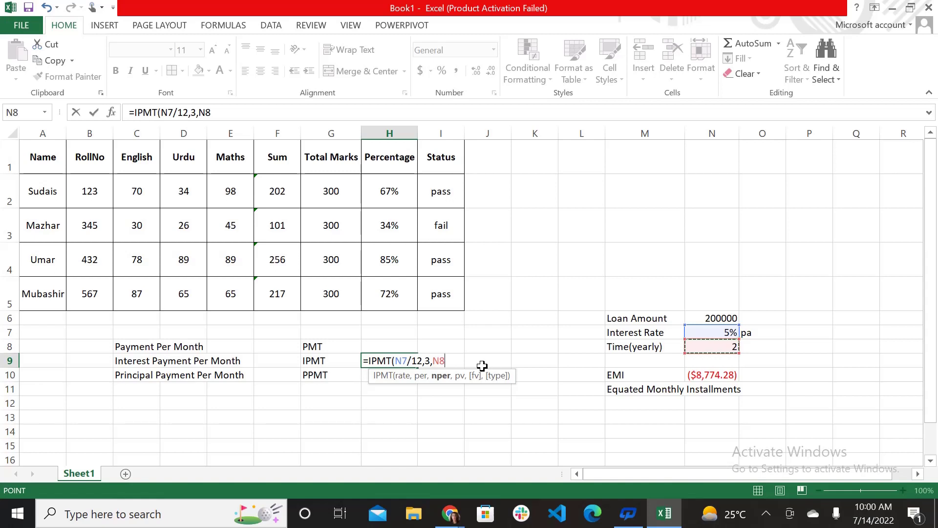
type("*12,")
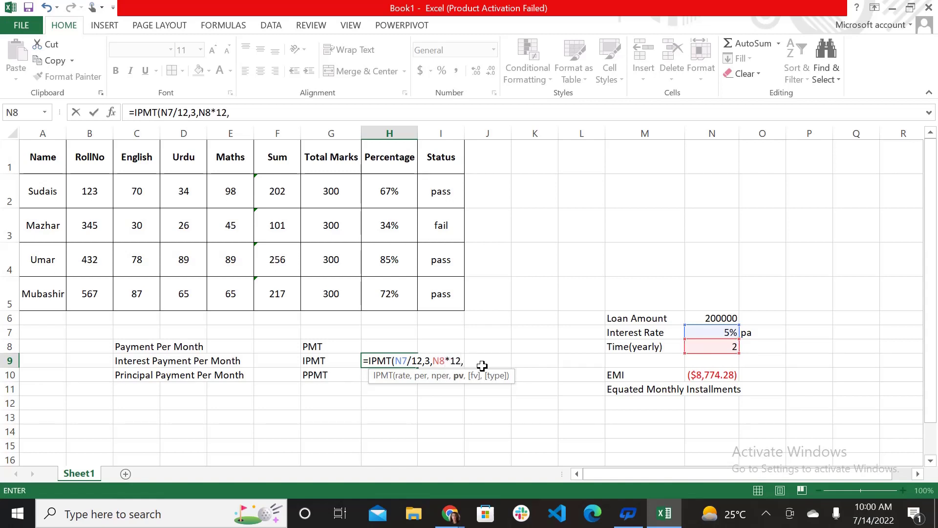
left_click(728, 317)
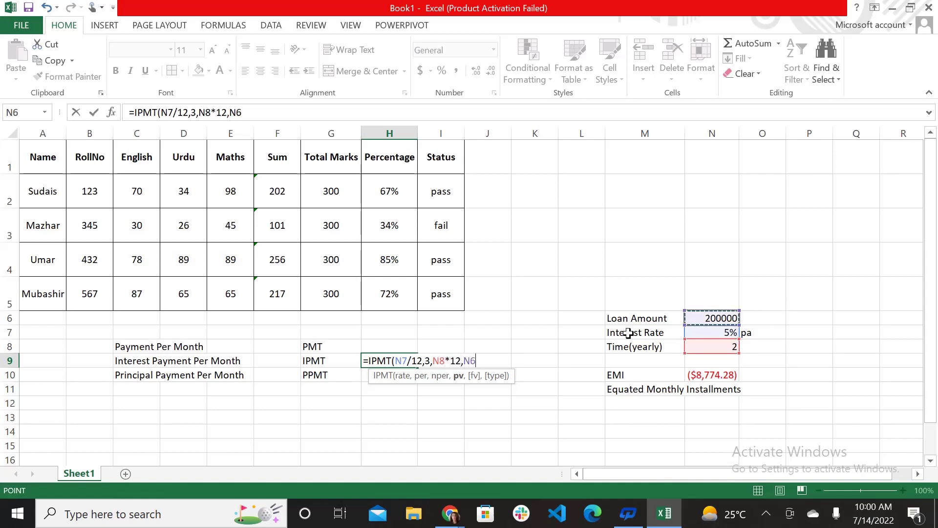
type(")")
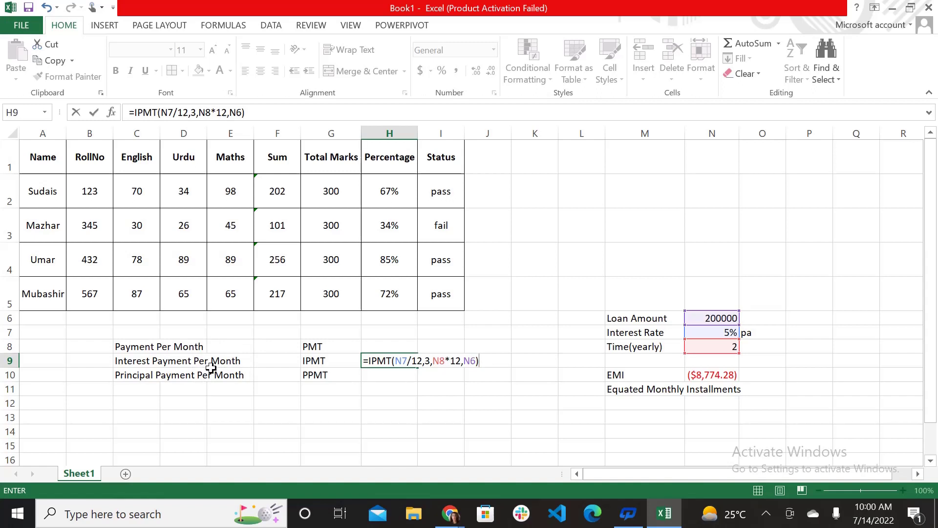
key("Return")
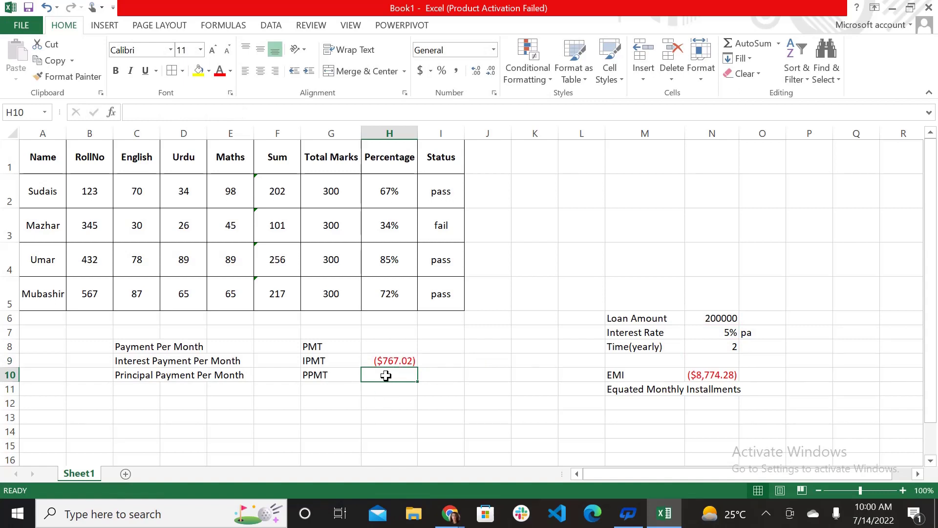
Calculate the principal payment for period 3 in H10 with =PPMT(N7/12,3,N8*12,N6)
type("=")
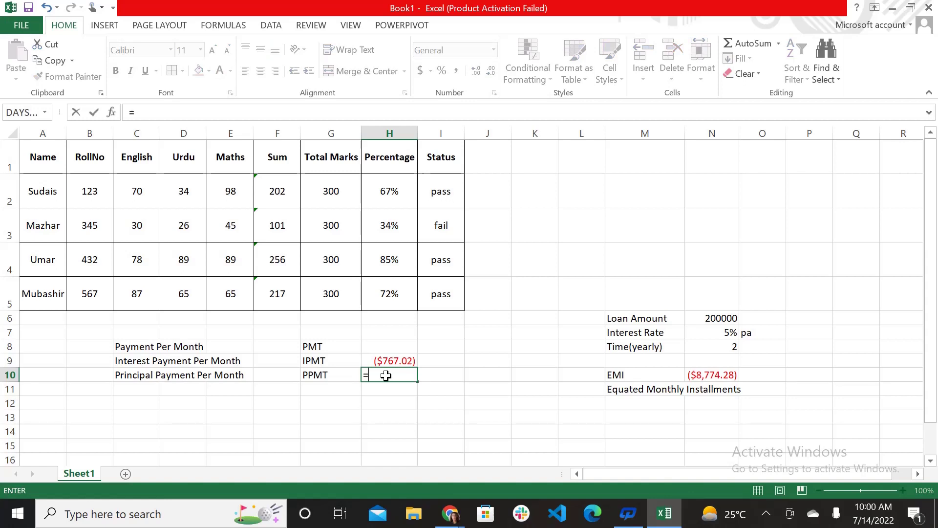
type("PPM")
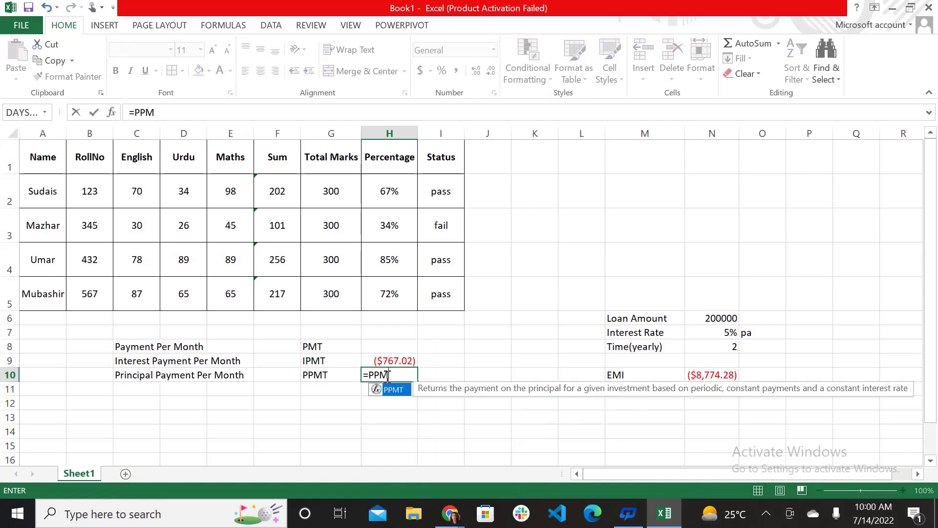
type("T(")
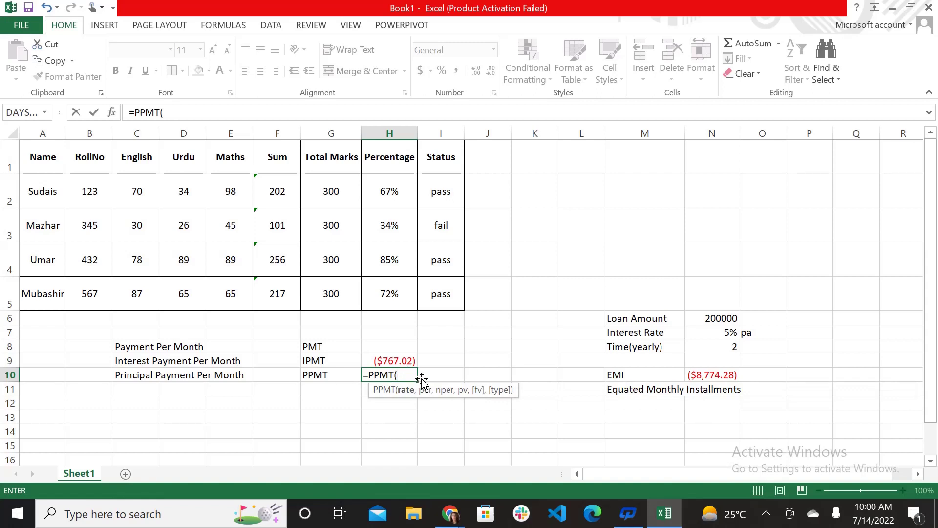
left_click(727, 332)
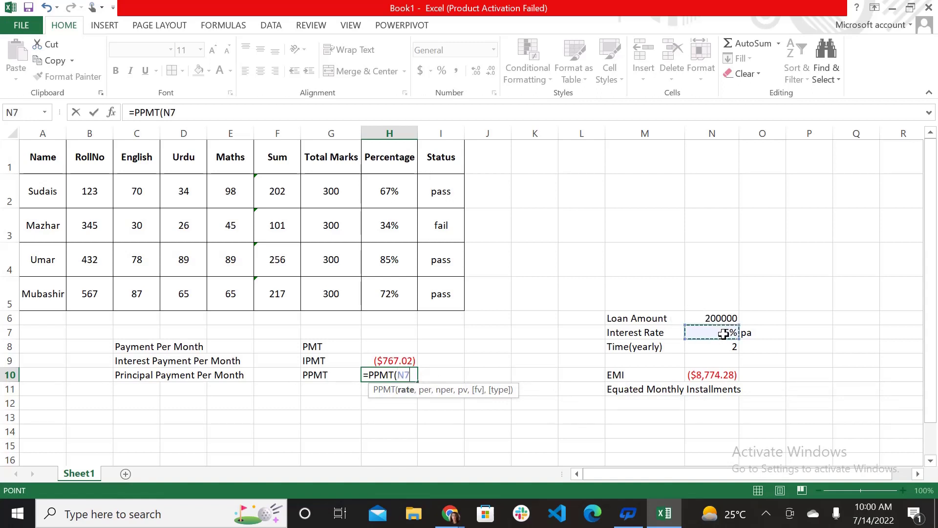
type("/12,")
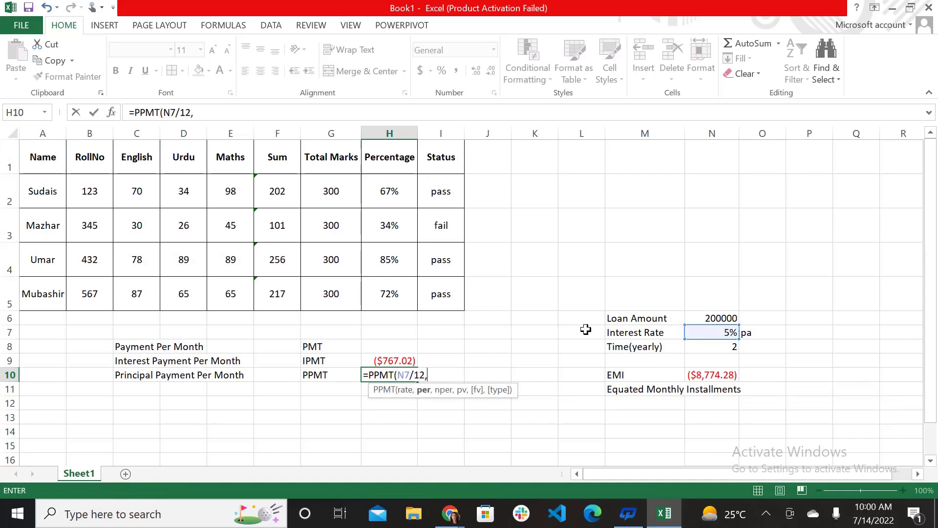
type("3,")
left_click(721, 348)
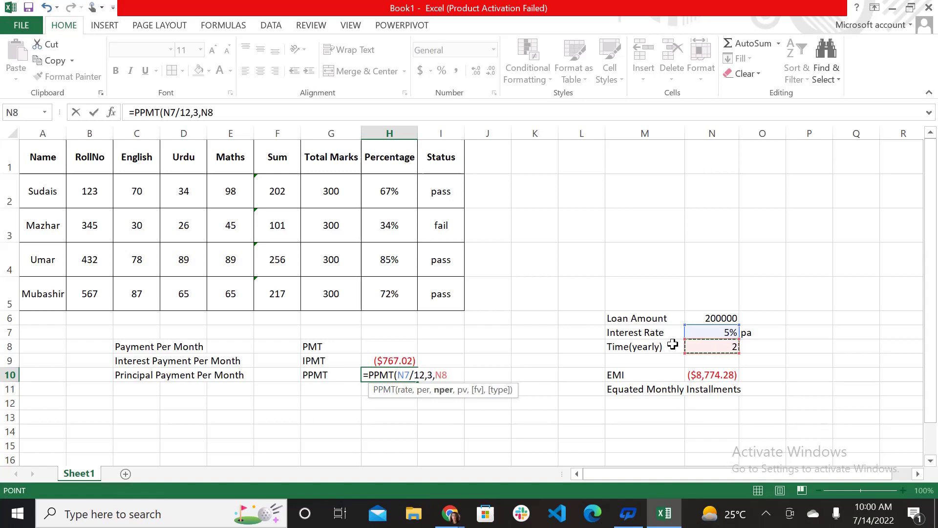
type("*12,")
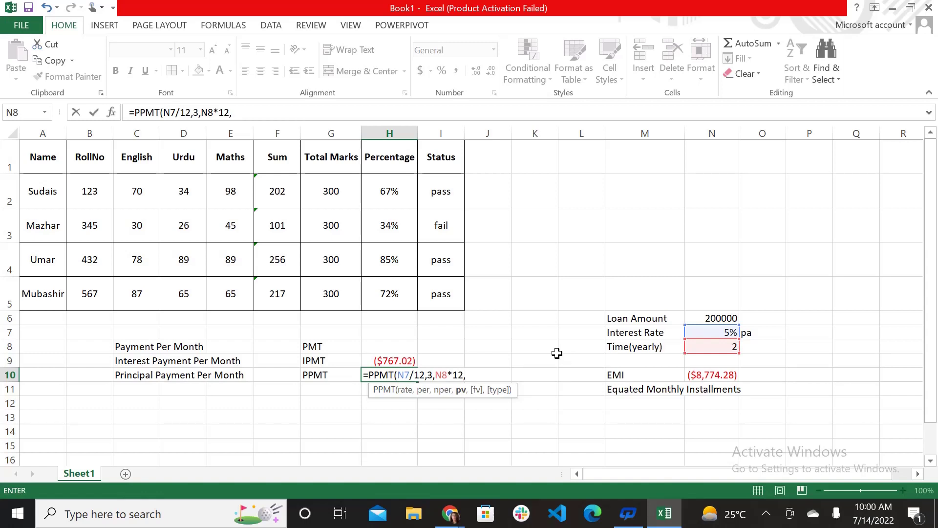
left_click(720, 316)
type(")")
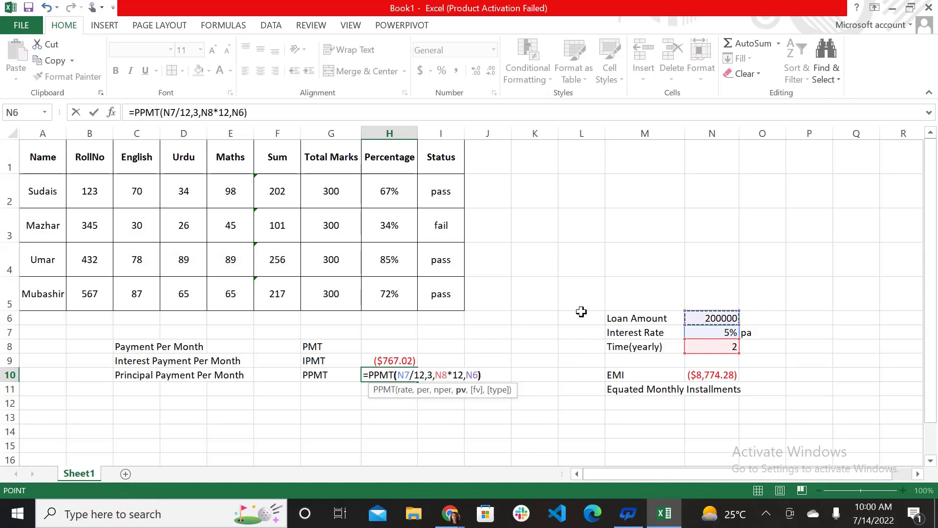
key("Return")
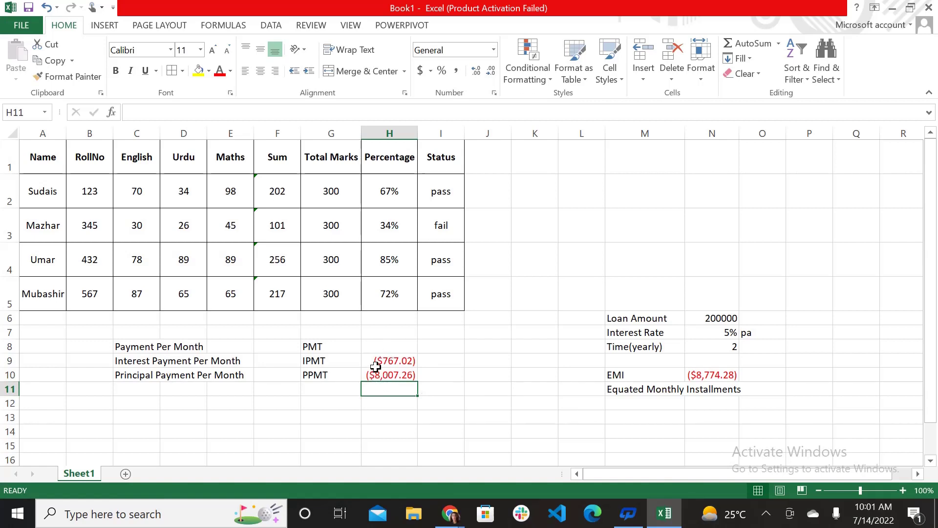
Enter the period number 3 in B9 and B10, beside the interest and principal payment descriptions
left_click(87, 365)
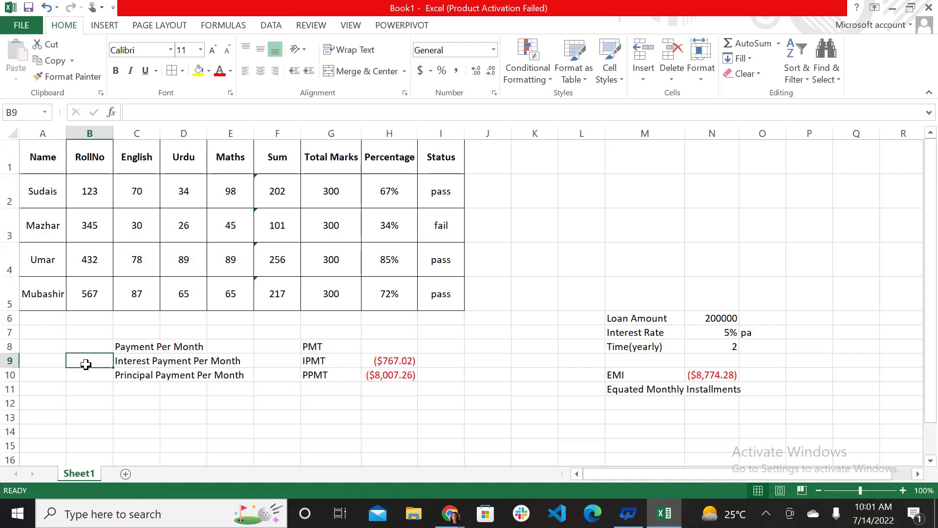
type("3")
key("Return")
type("3")
key("Return")
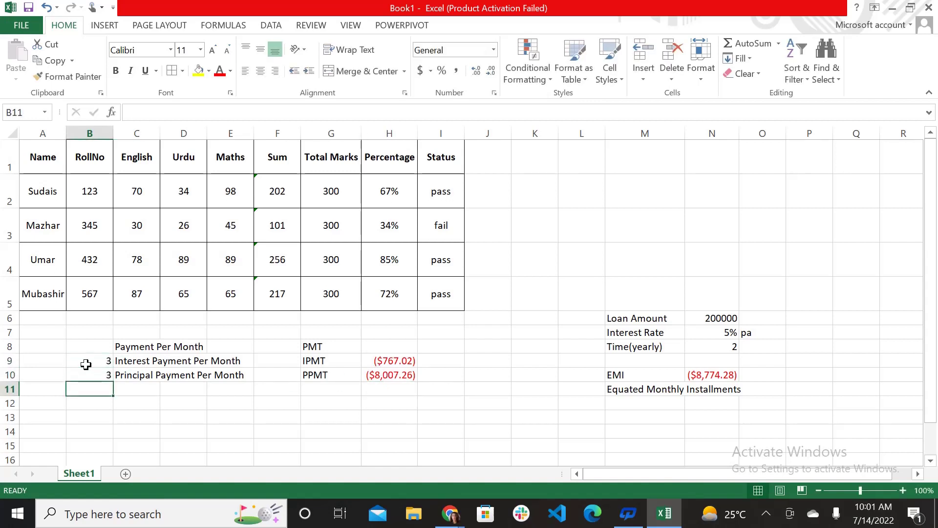
key("Up")
key("Up")
key("Down")
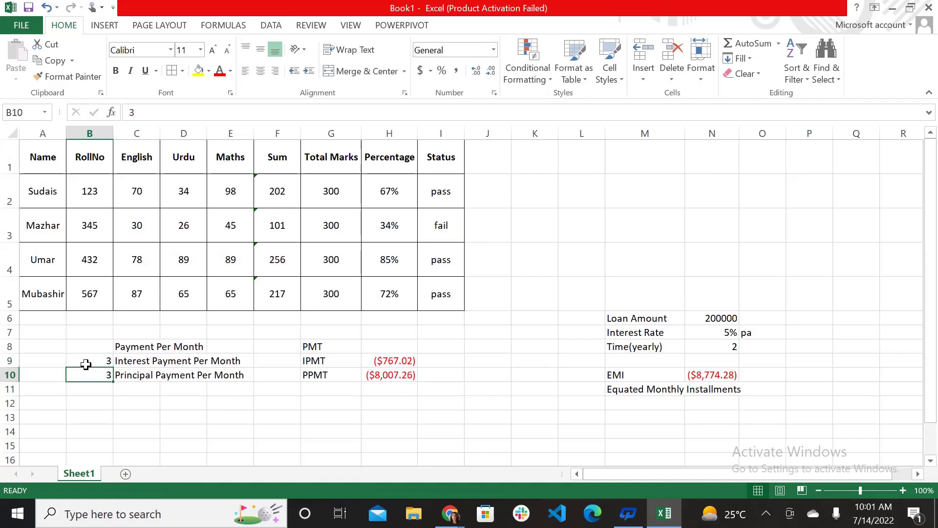
key("Up")
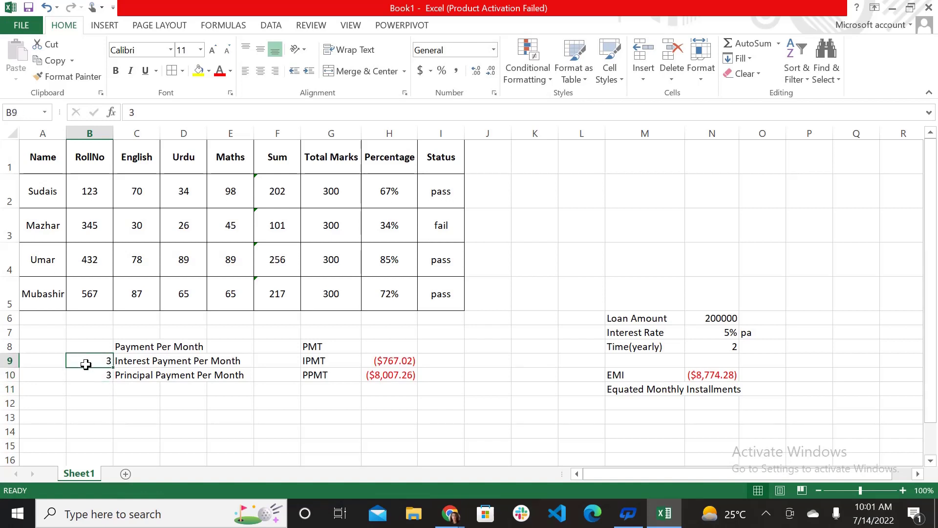
key("Down")
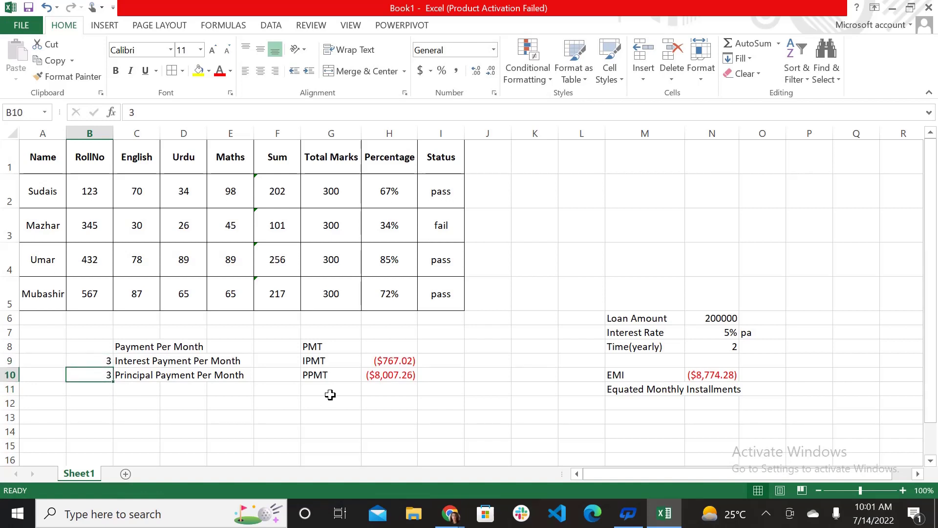
Add the interest and principal payments in H11 with =SUM(H9:H10)
left_click_drag(374, 361, 367, 378)
left_click(708, 374)
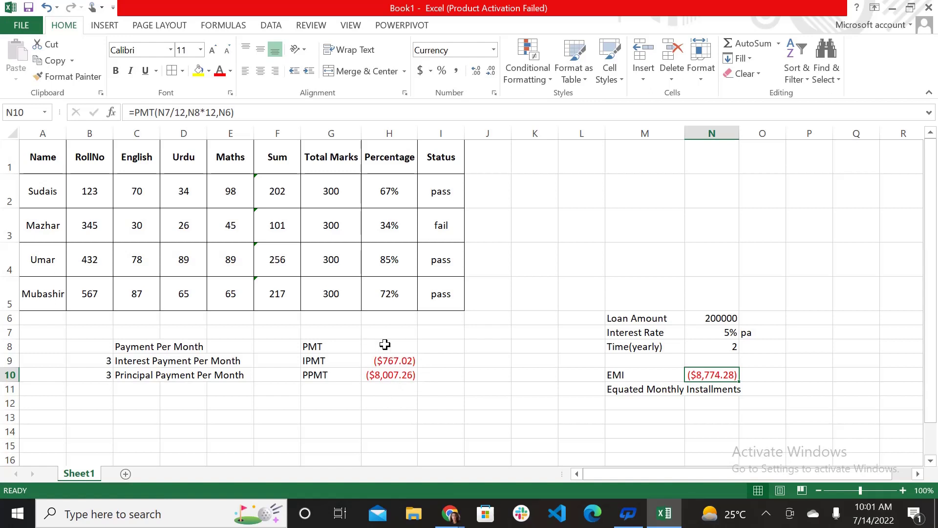
left_click(375, 390)
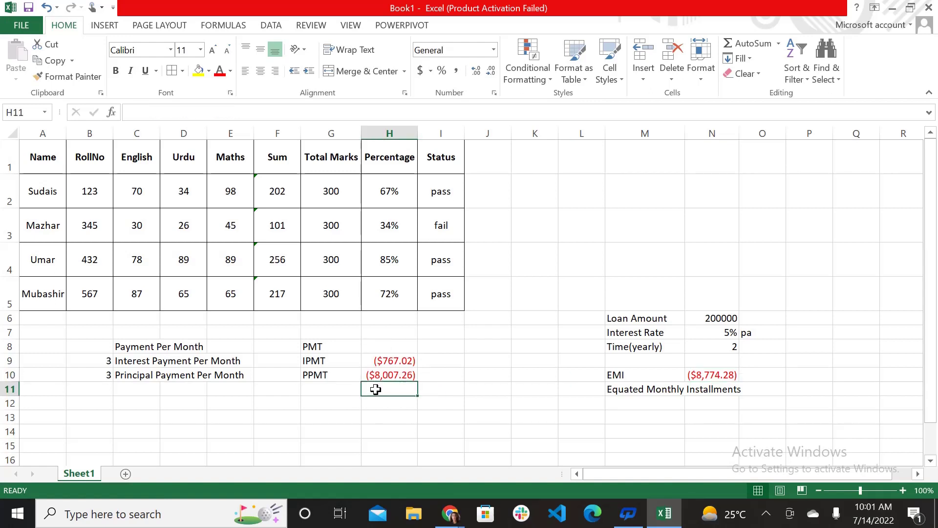
type("=SUM(")
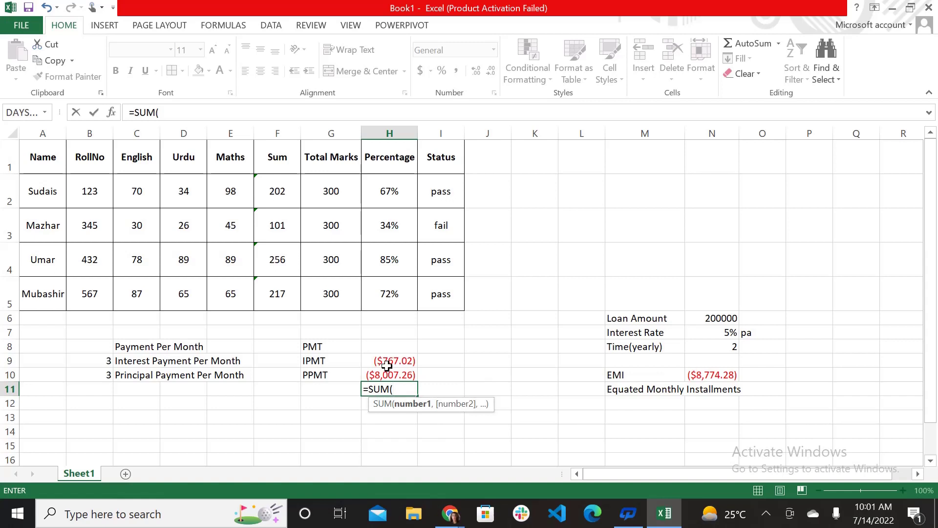
left_click_drag(386, 362, 387, 371)
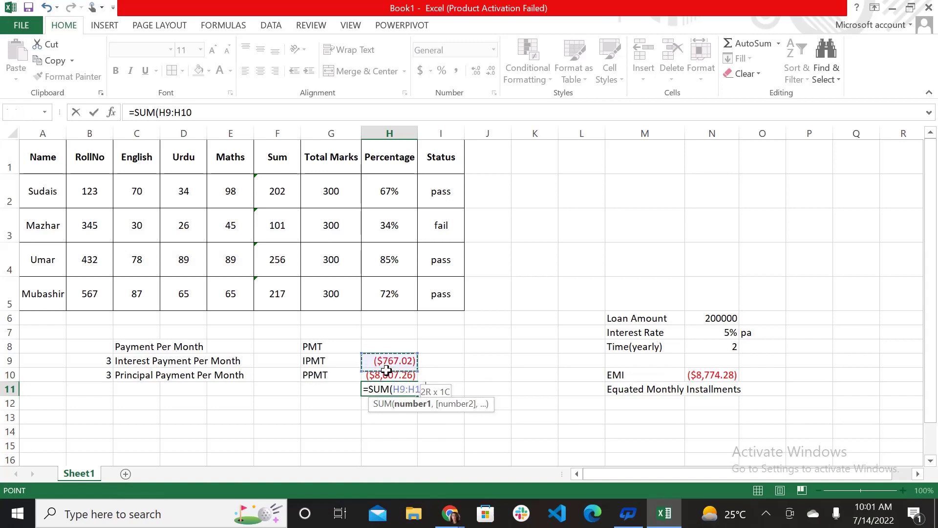
key("Return")
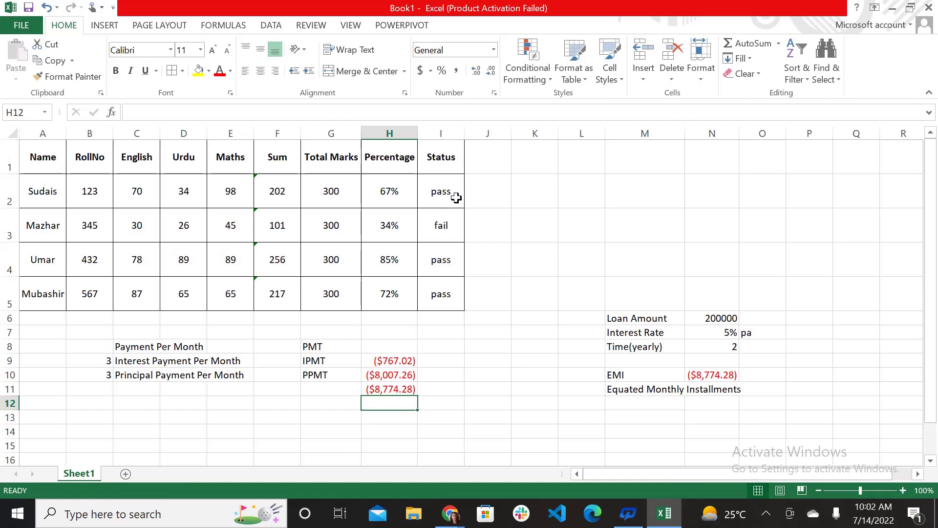
left_click(482, 195)
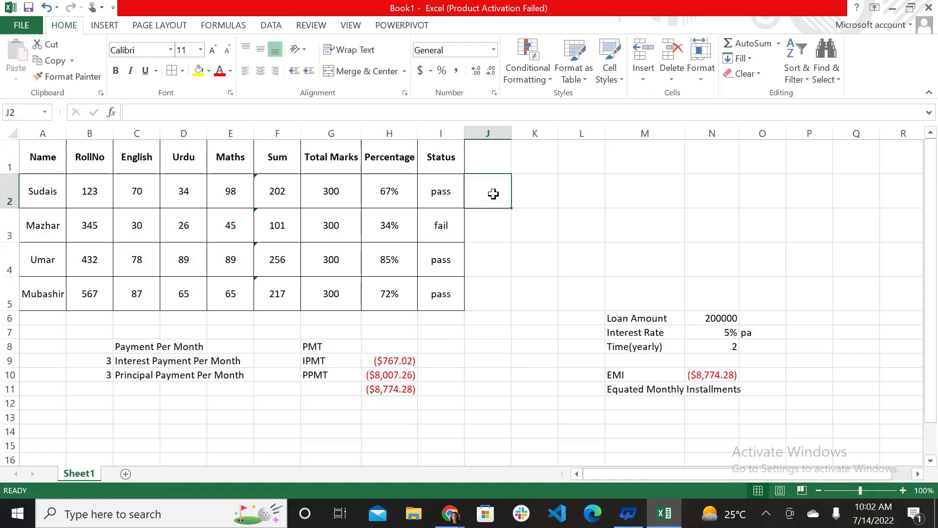
type("=I")
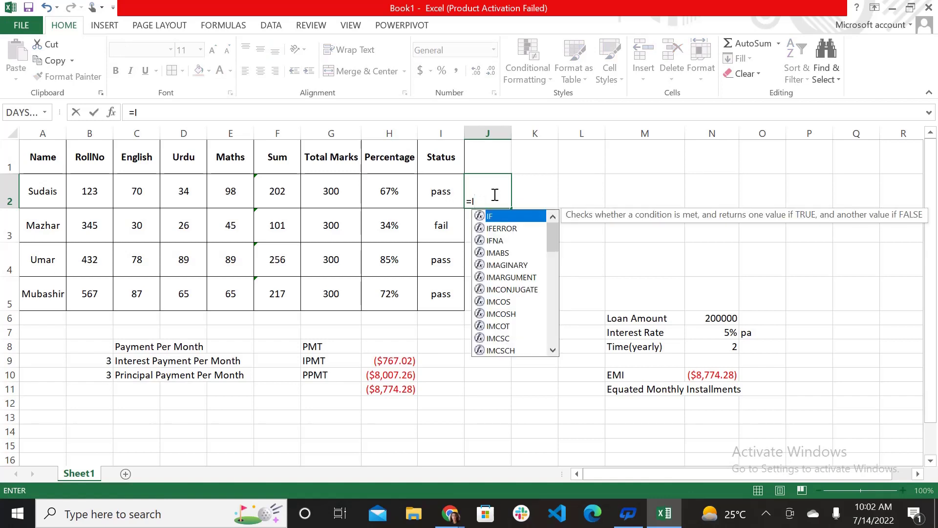
type("f(")
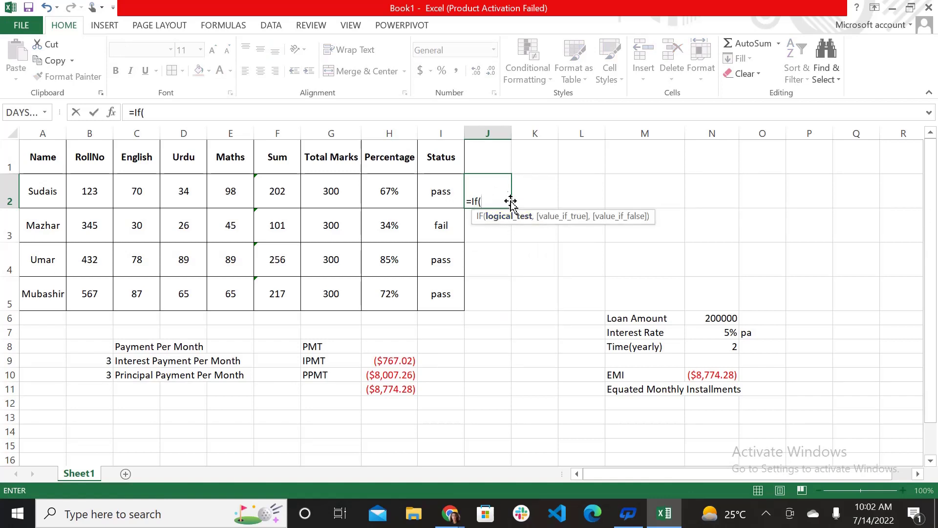
key("BackSpace")
key("BackSpace")
key("BackSpace")
key("BackSpace")
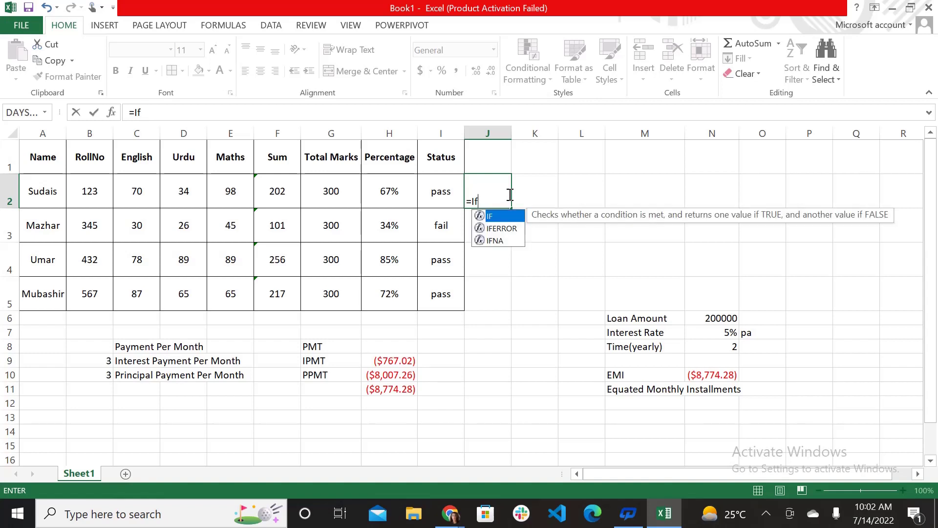
left_click(522, 278)
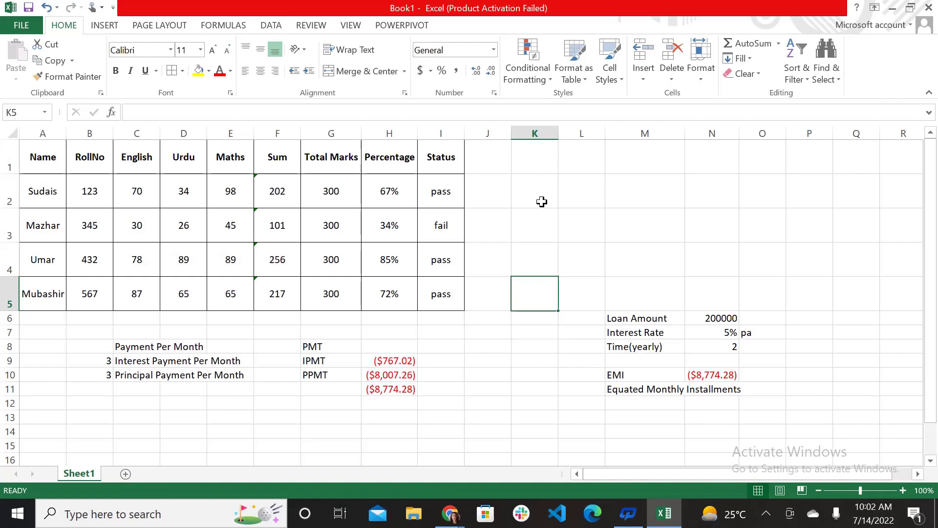
Enter a sample first name in capital letters in L2
left_click(574, 201)
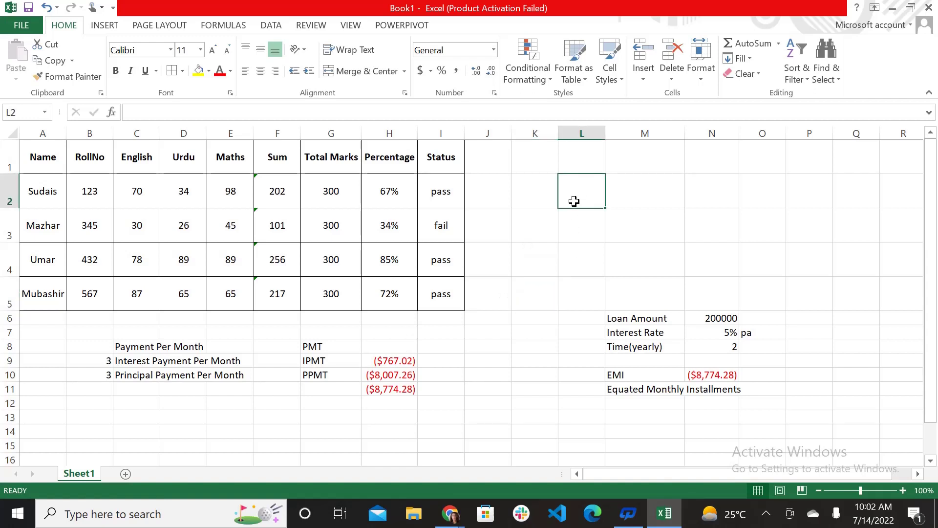
type("ALIS")
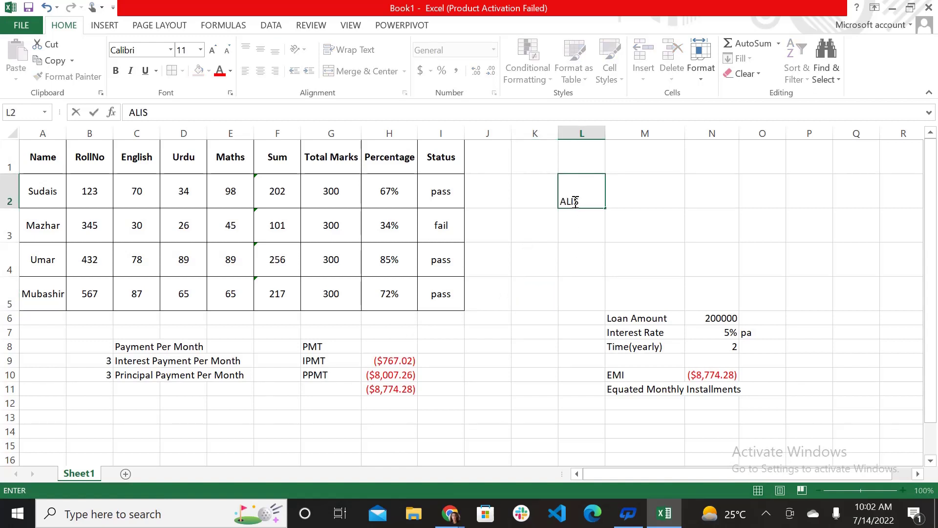
type("HBA")
left_click(570, 262)
Format L2 with red text and a yellow fill, centred horizontally and vertically
left_click(591, 191)
left_click(220, 71)
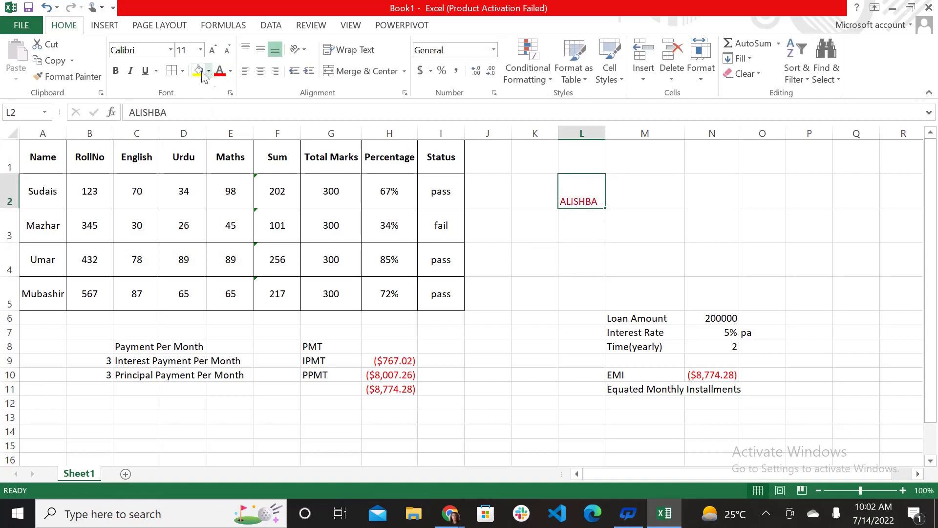
left_click(199, 71)
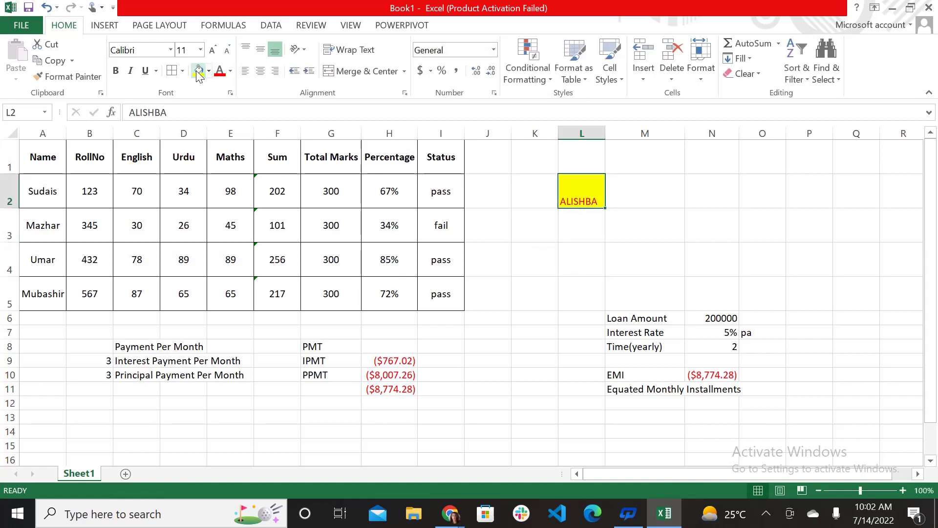
left_click(261, 49)
left_click(260, 72)
left_click(551, 249)
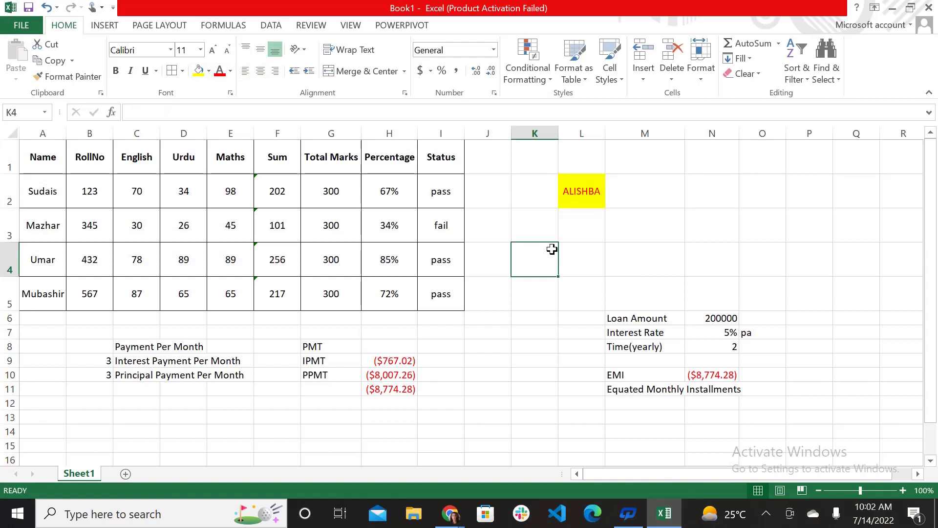
Apply all borders to L2 and make its text bold
left_click(588, 195)
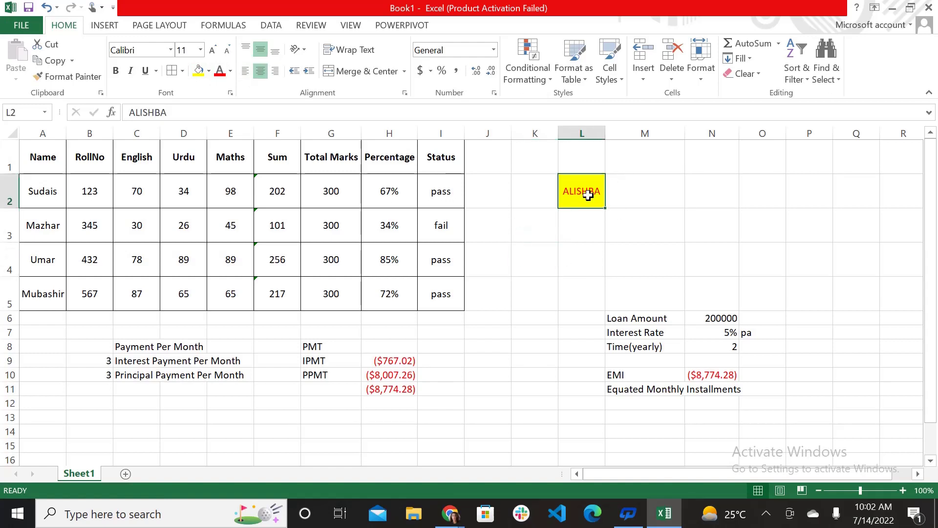
left_click(183, 71)
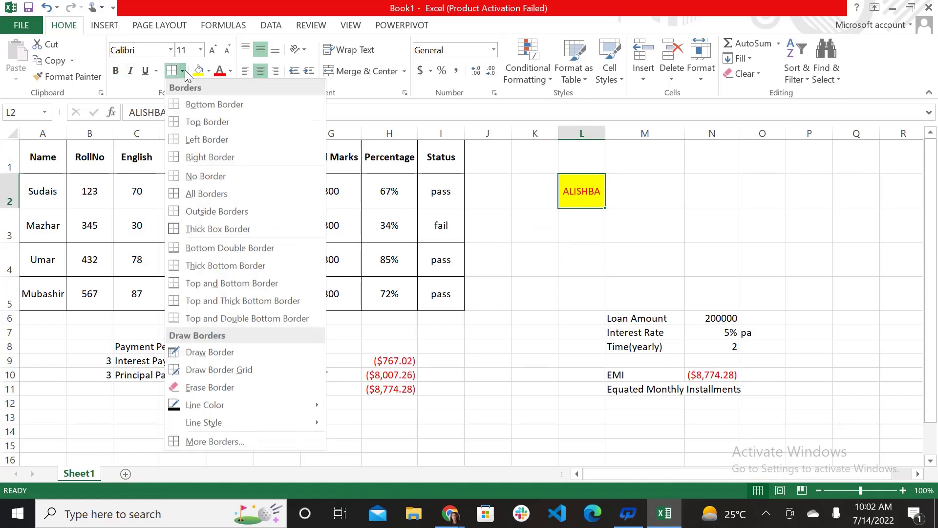
left_click(195, 194)
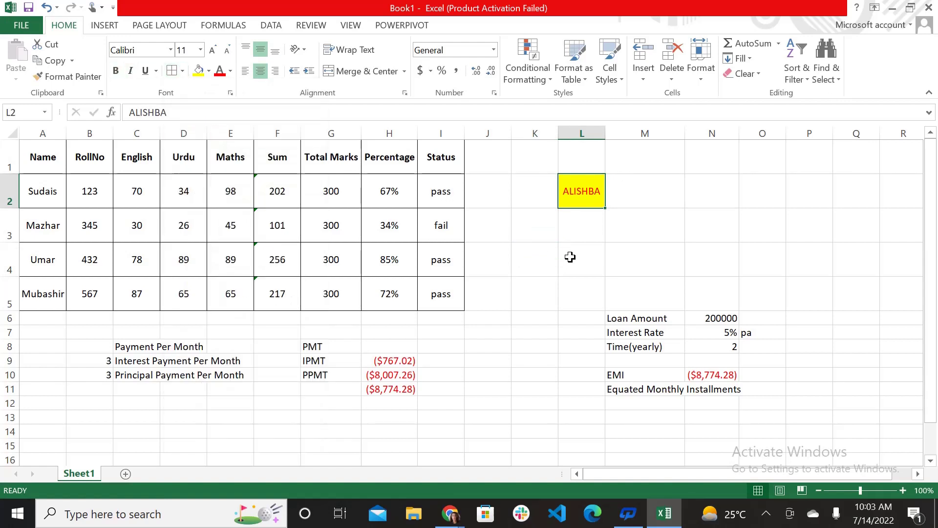
left_click(570, 256)
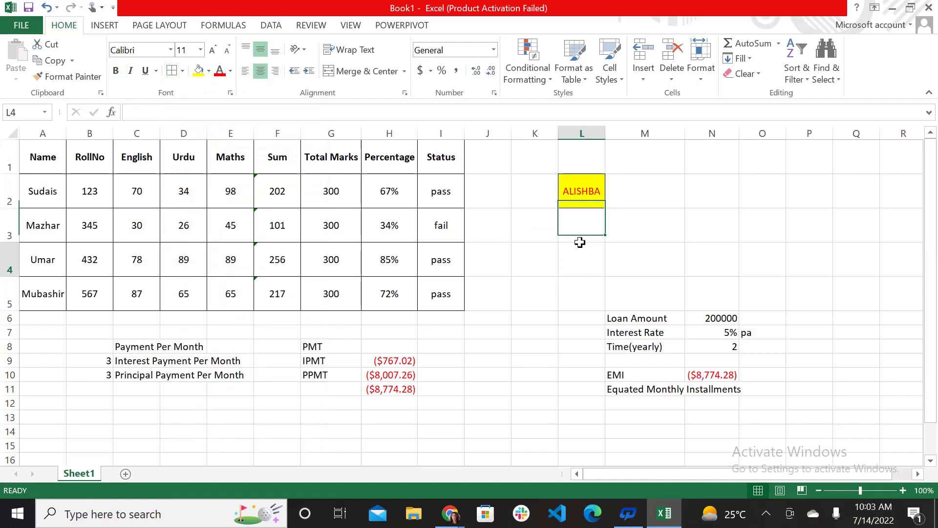
left_click(586, 203)
left_click(116, 70)
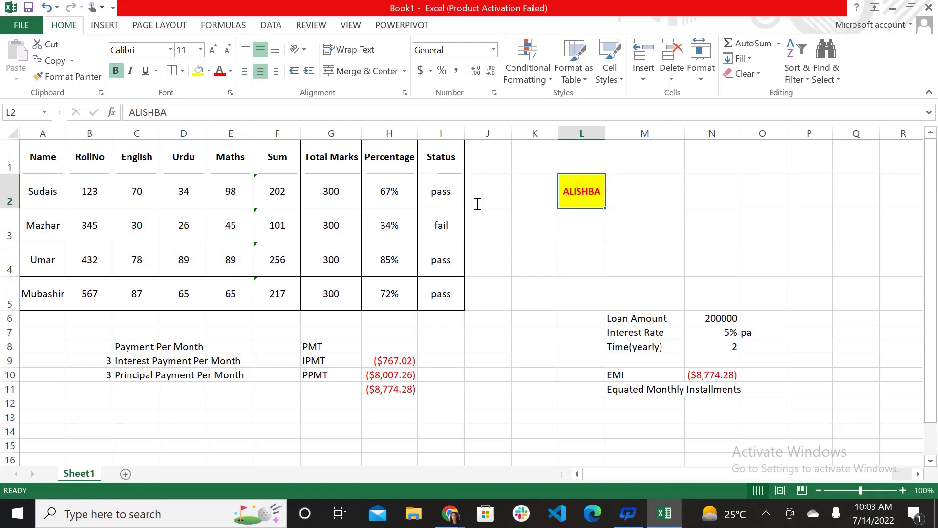
Return the name from L2 without its formatting in L3 using =CLEAN(L2)
left_click(598, 225)
type("=")
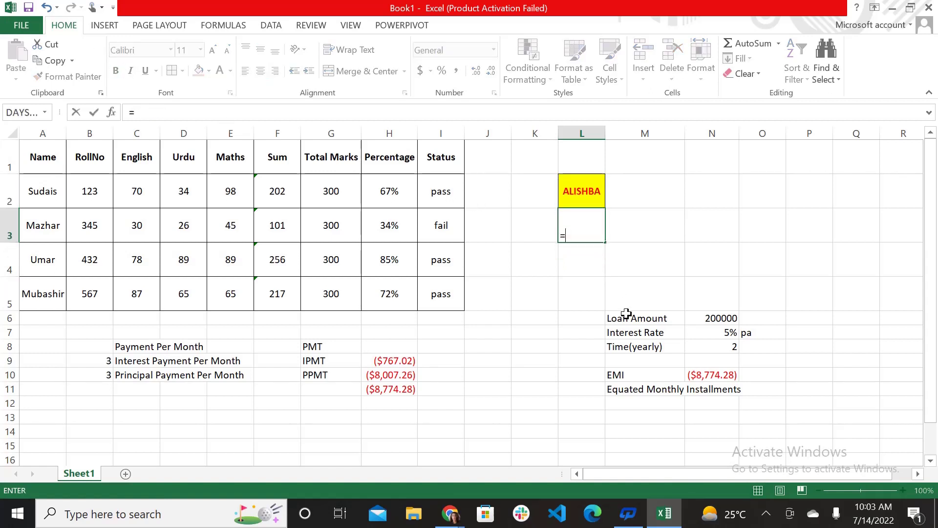
type("C")
type("LE")
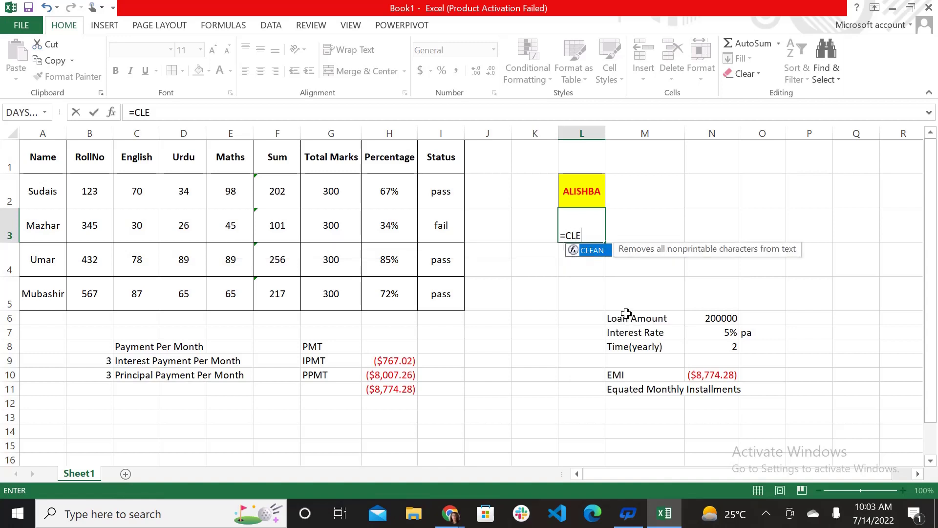
type("AN(")
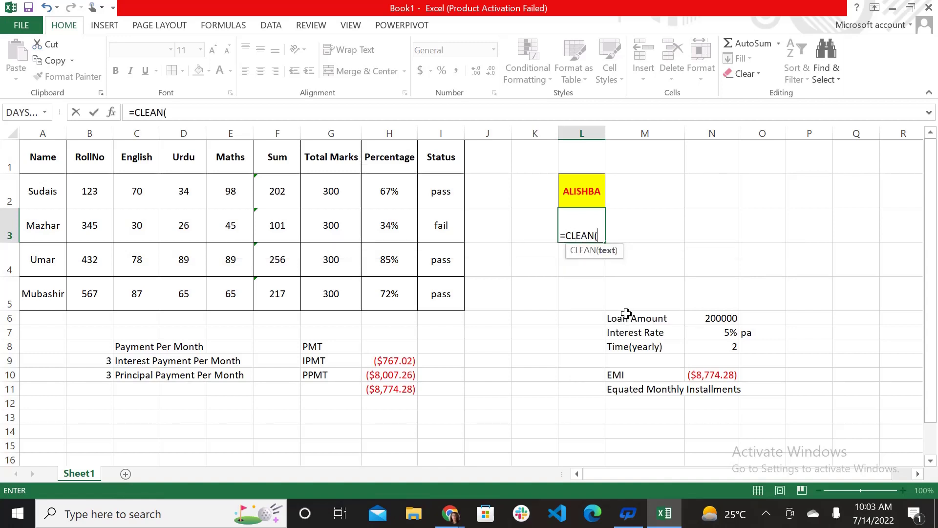
left_click(568, 193)
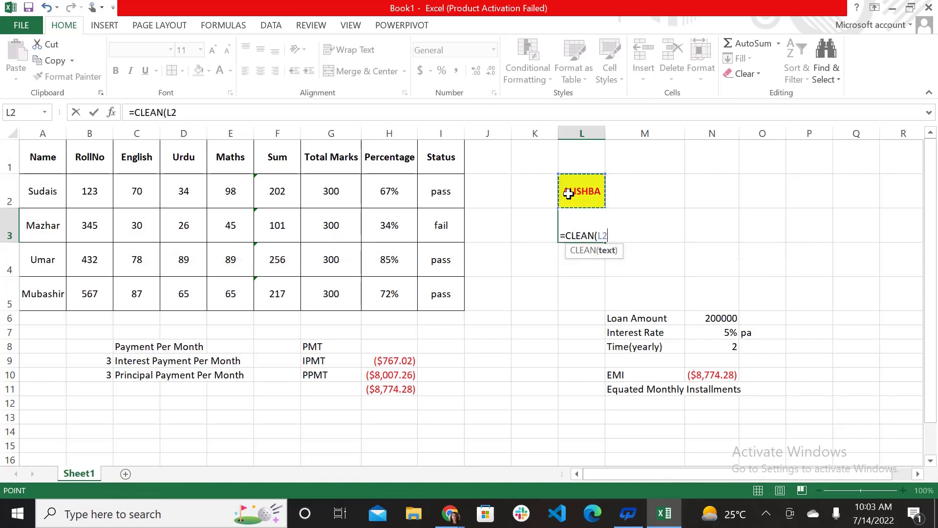
key("Return")
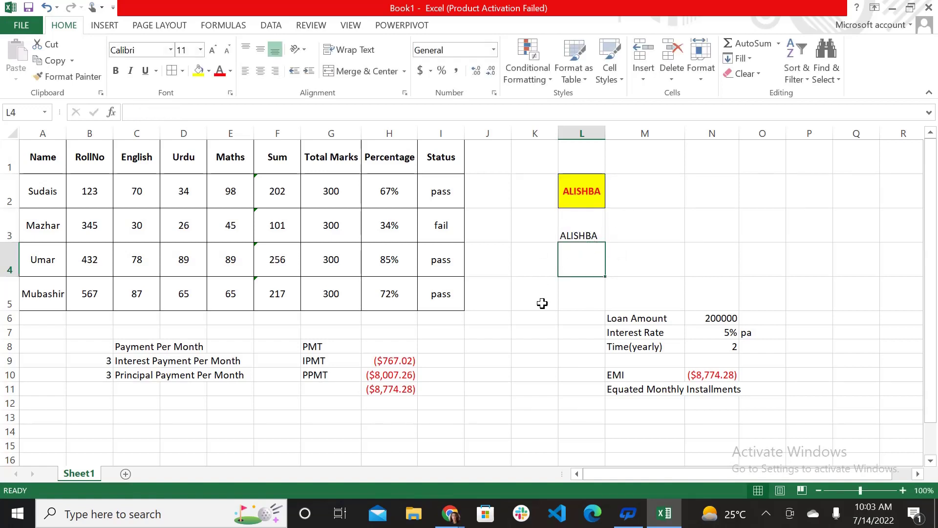
Enter the function label CLEAN in C13 and its description "Formatting clean" in D13
left_click(143, 419)
type("CL")
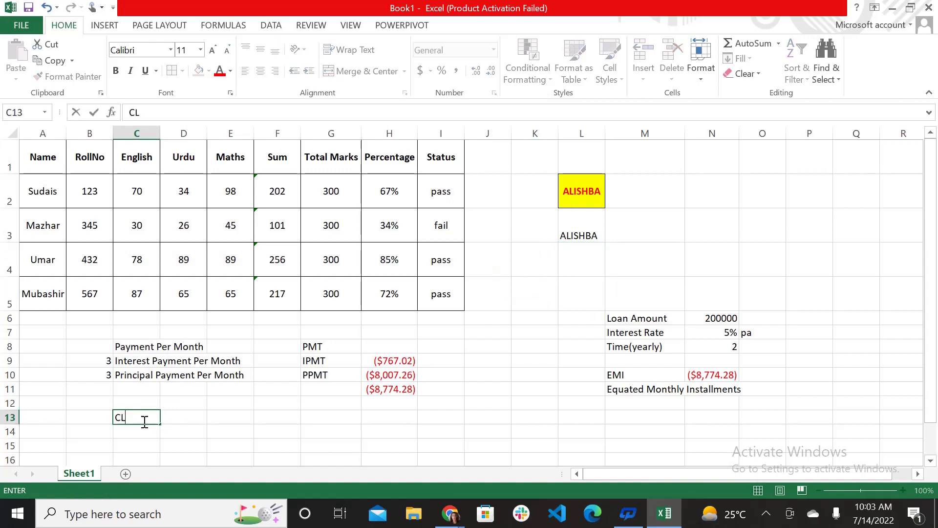
type("EAN")
key("BackSpace")
type("N")
key("Tab")
type("For")
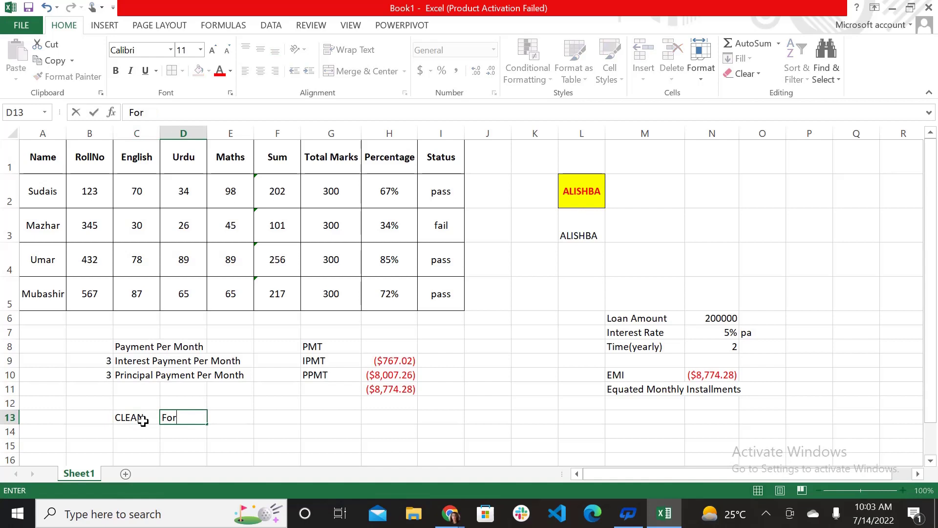
type("matting clean")
key("Return")
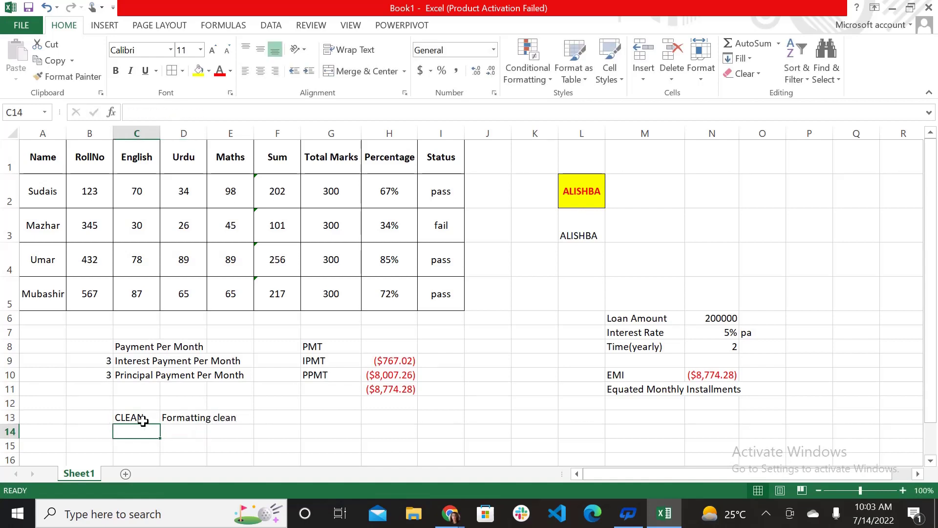
Enter the function label LOWER in C14, below CLEAN
left_click(634, 197)
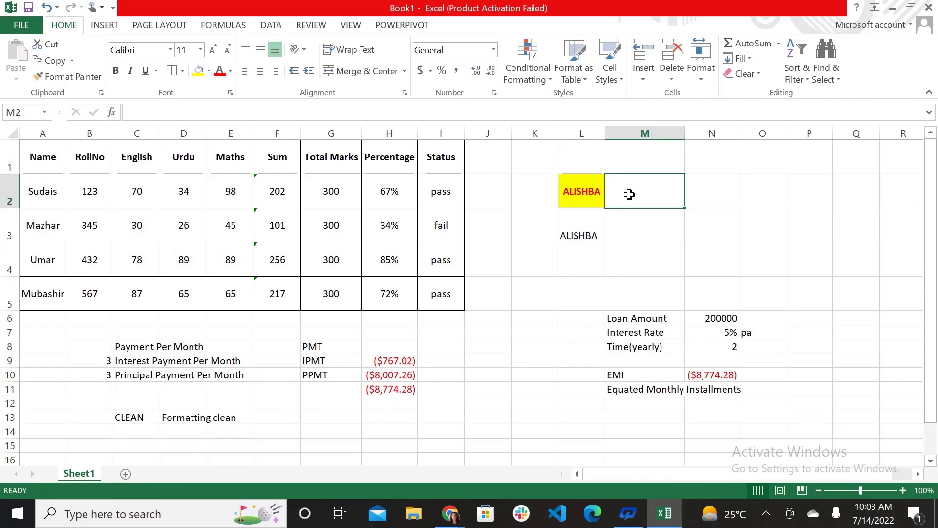
left_click(141, 431)
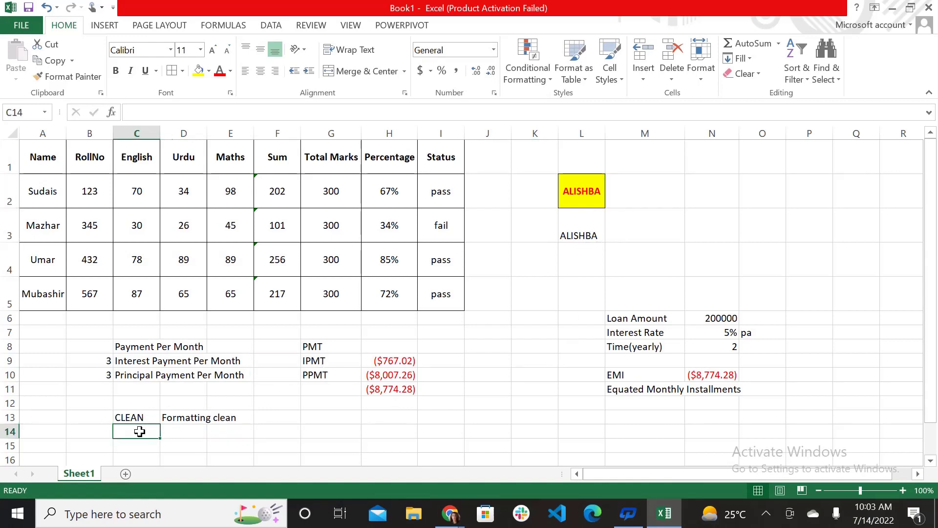
type("LOWER")
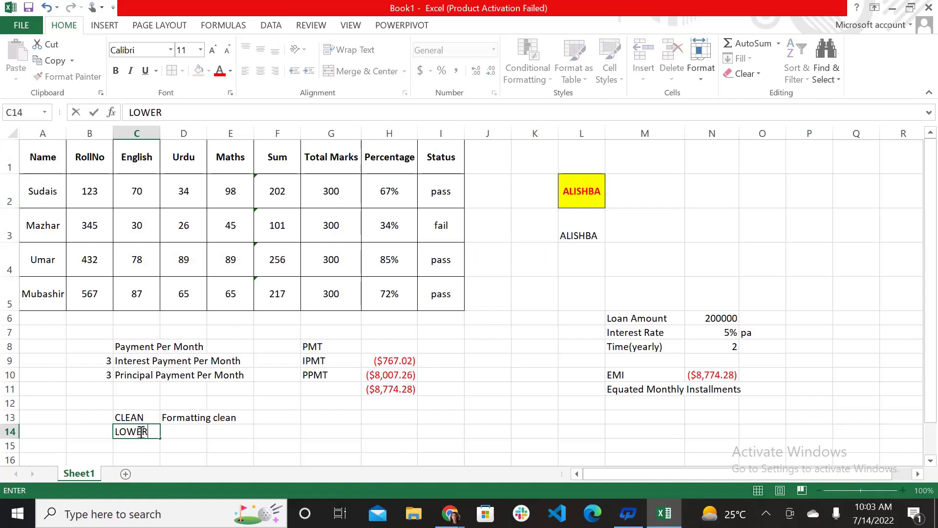
left_click(194, 432)
Convert the name from L2 to lowercase in L4 using =LOWER(L2)
left_click(655, 185)
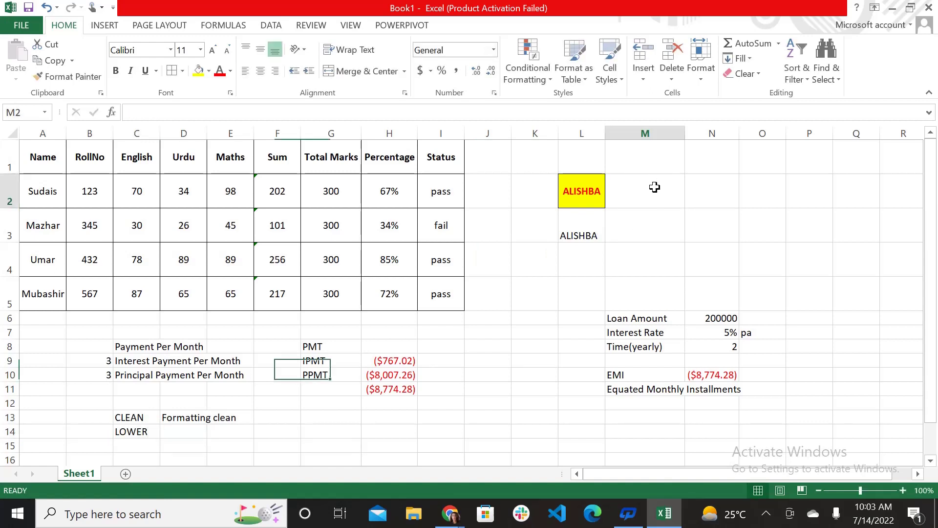
left_click(577, 266)
type("=L")
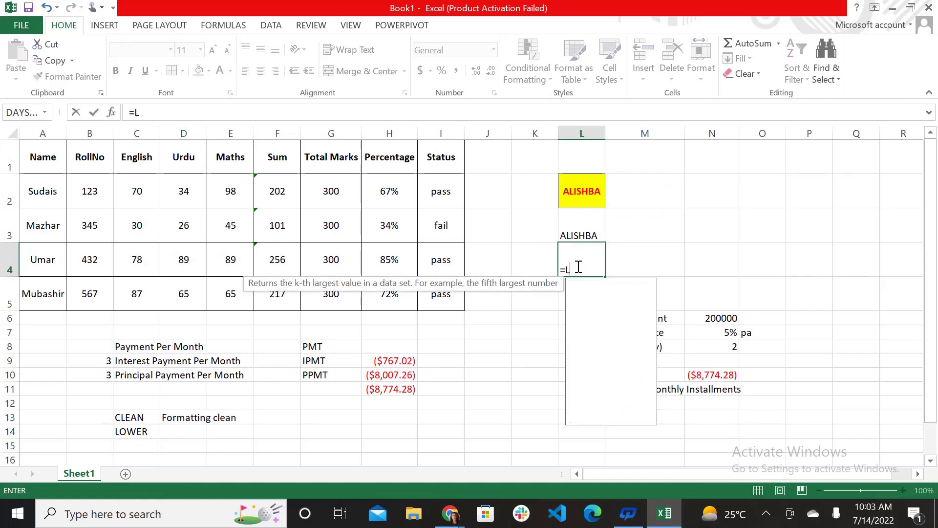
type("OWER(")
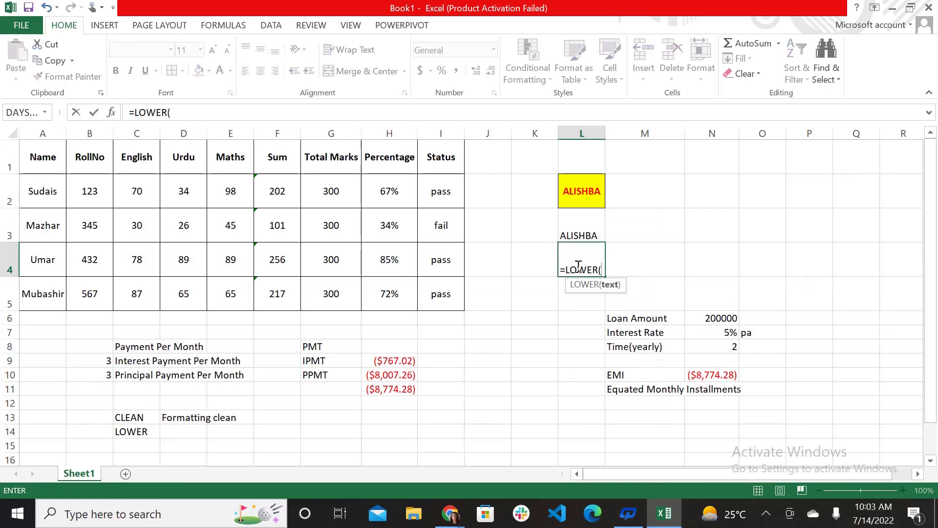
left_click(586, 201)
type(")")
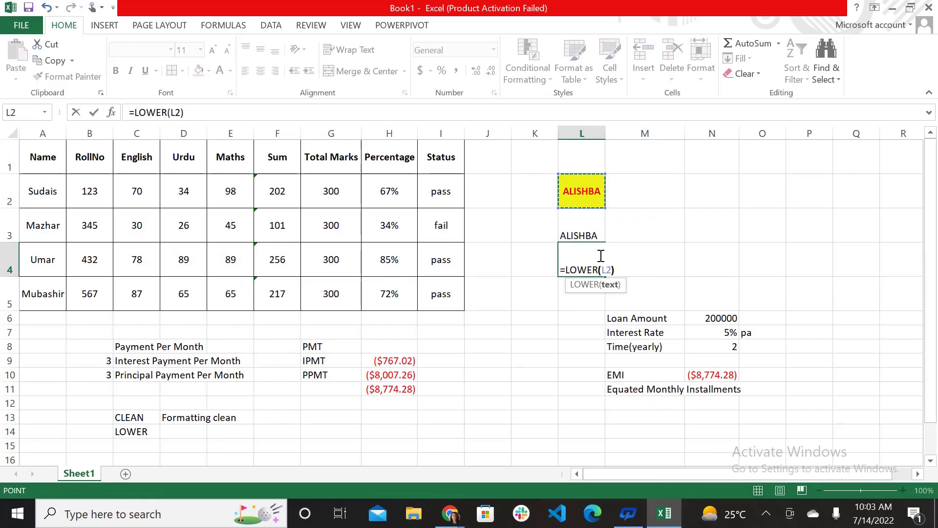
key("Return")
left_click(576, 266)
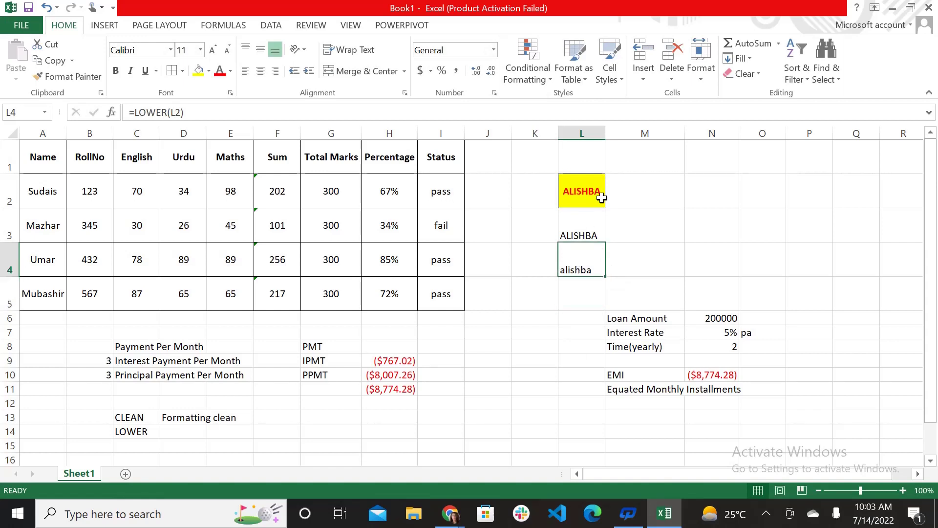
Retype the name in L2 with only its first letter capitalized
left_click(585, 210)
left_click(585, 204)
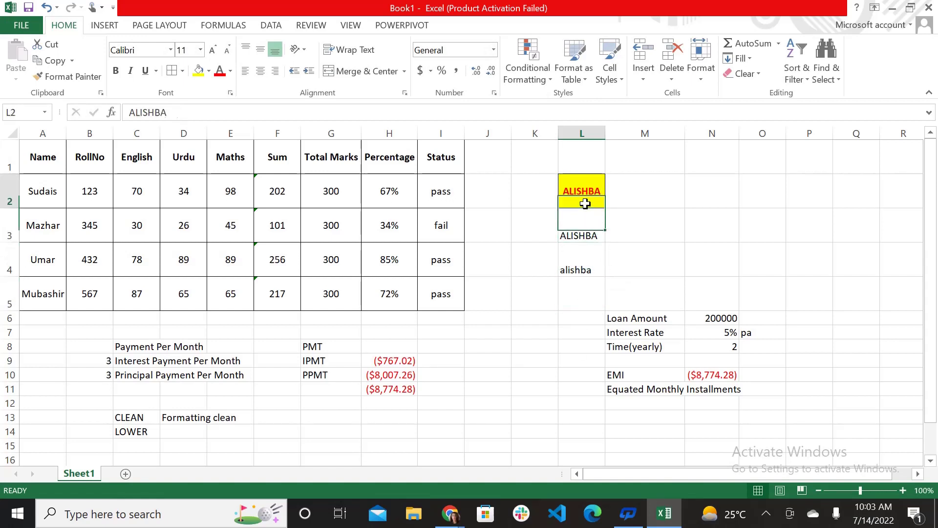
double_click(182, 112)
type("Alishba")
key("Return")
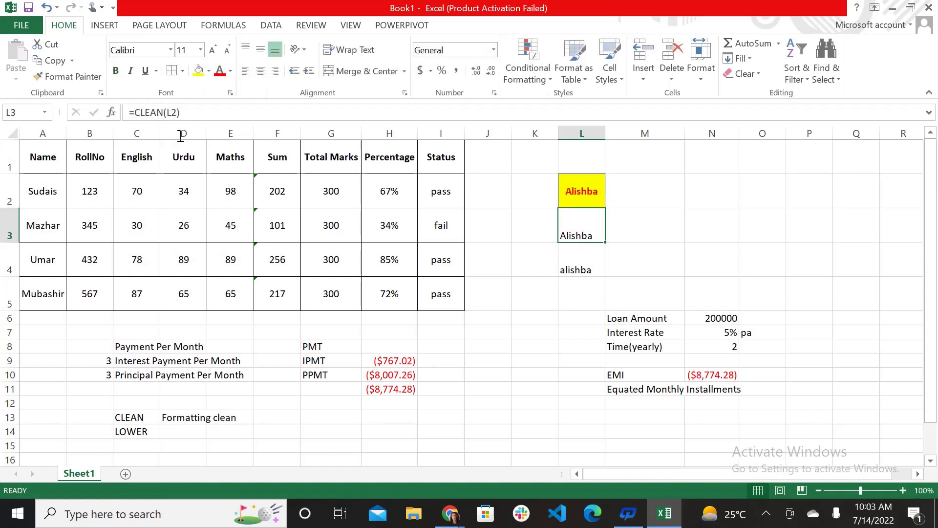
Convert the name from L2 to uppercase in M4 using =UPPER(L2)
left_click(637, 264)
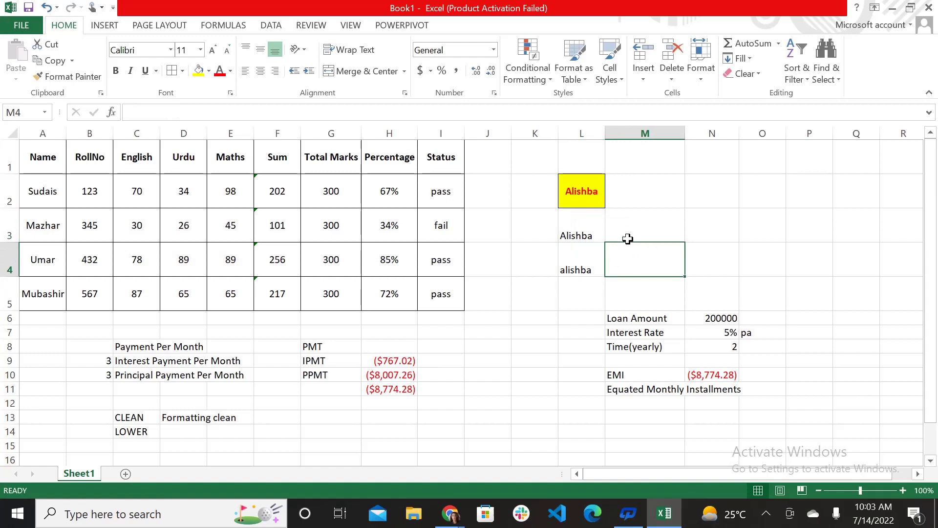
type("=UPPER")
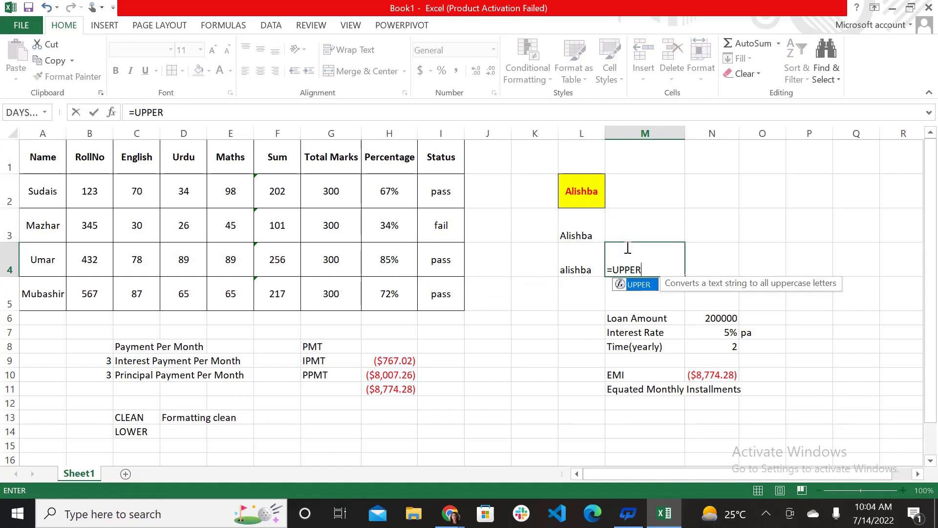
type("(")
left_click(575, 191)
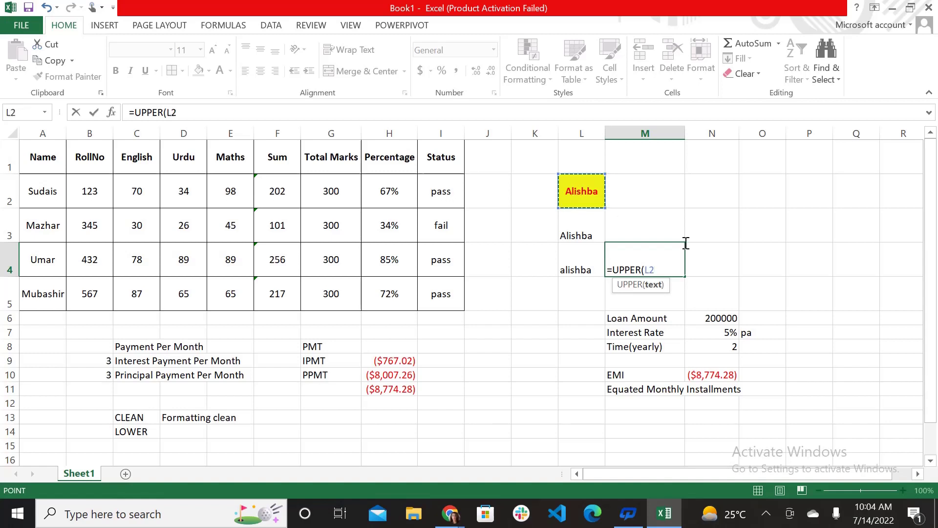
type(")")
key("Return")
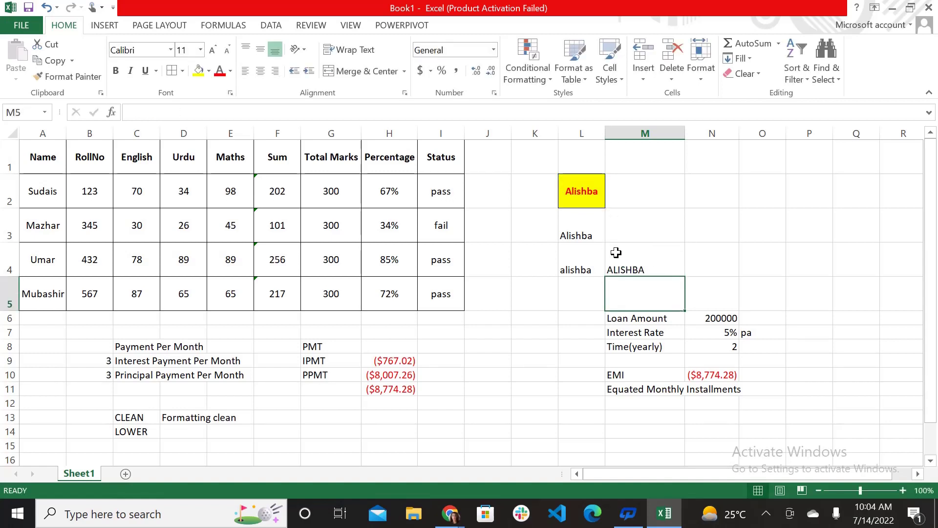
Enter the function labels UPPER, LEFT and RIGHT in C15, C16 and C17, below LOWER
left_click(136, 447)
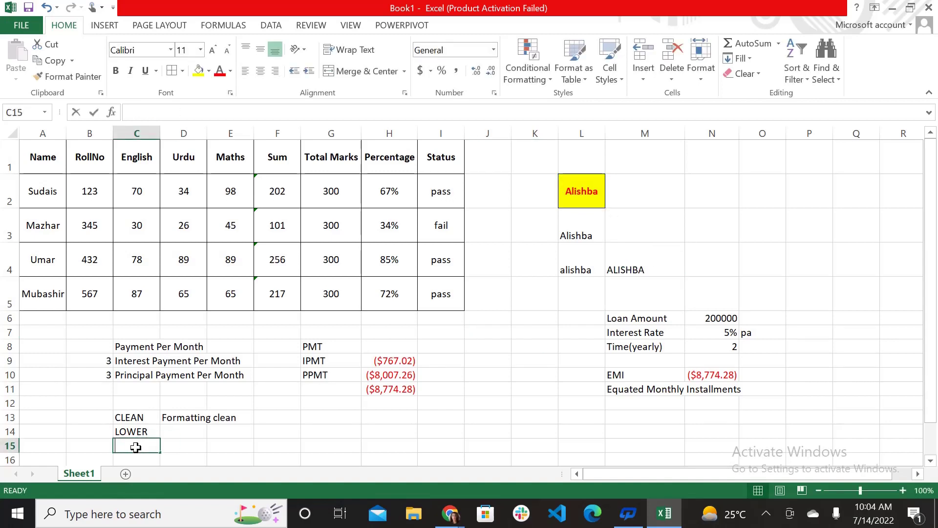
type("UPPER")
key("Return")
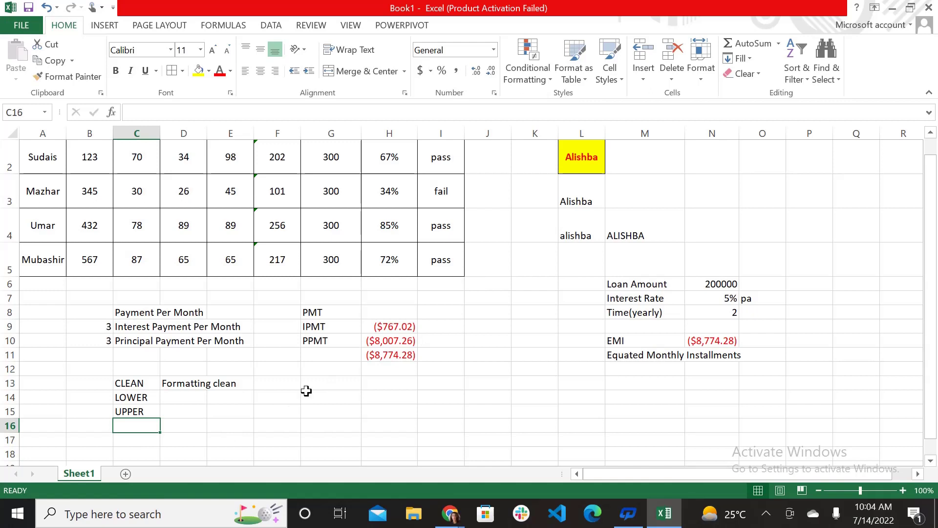
type("LEFT")
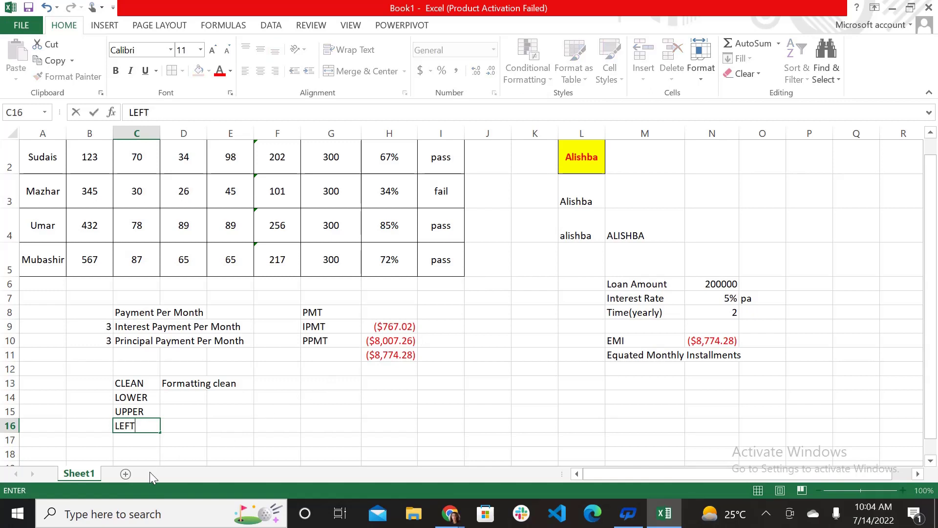
key("Return")
type("RIGHT")
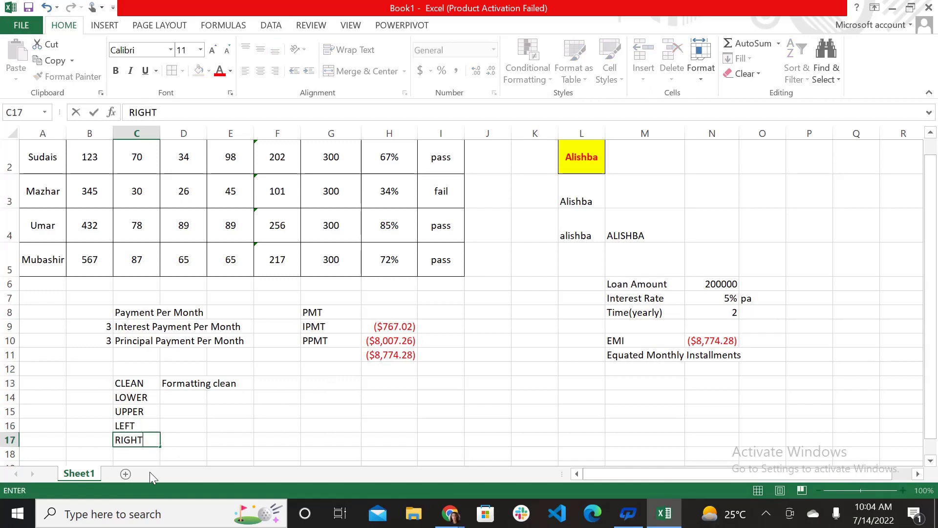
Extract the first 7 characters of L3 in M3 using =LEFT(L3,7)
left_click(641, 197)
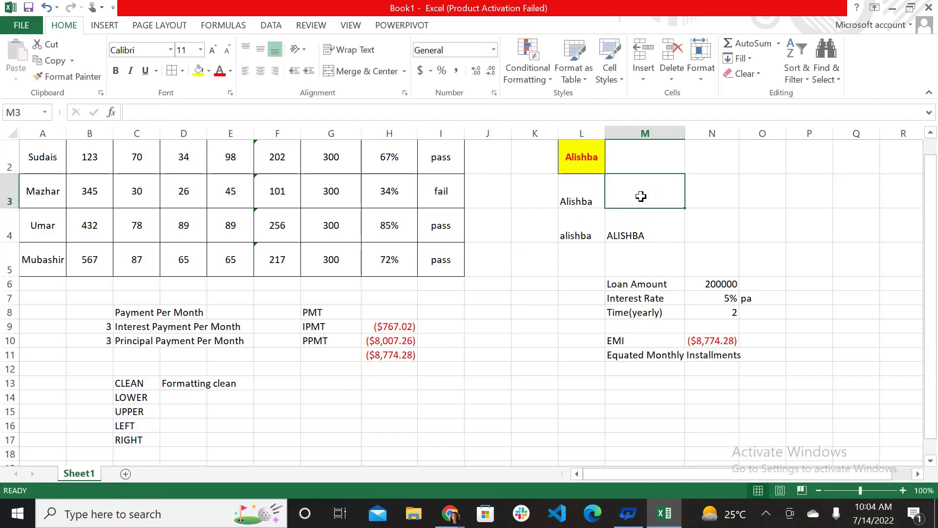
type("=LEFT")
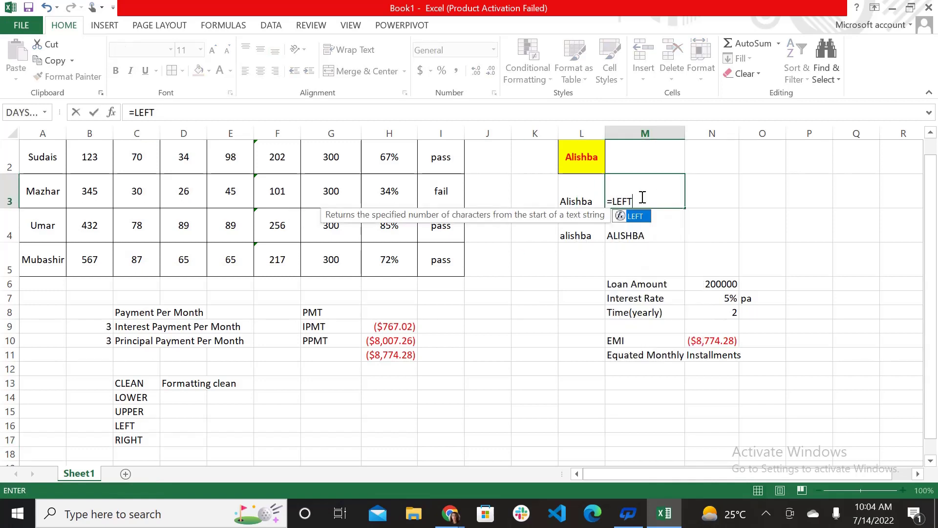
type("(")
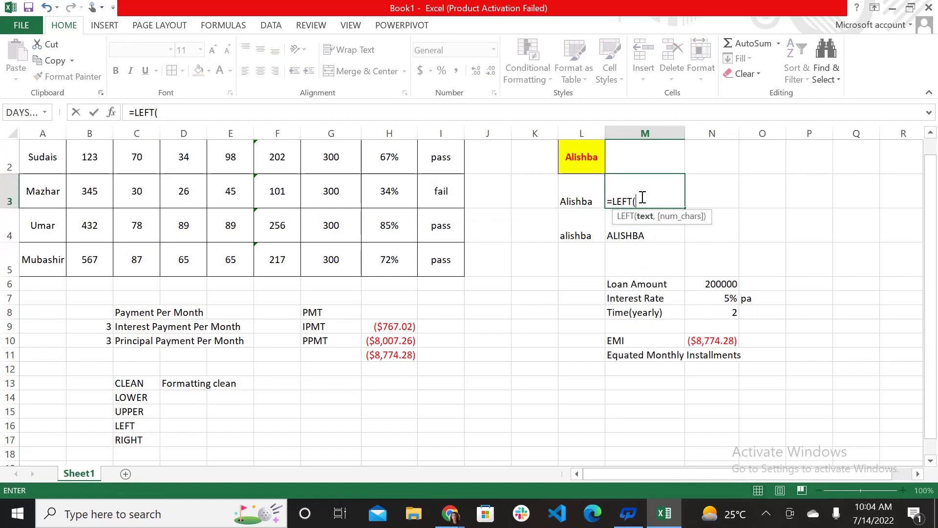
left_click(573, 189)
type(",7")
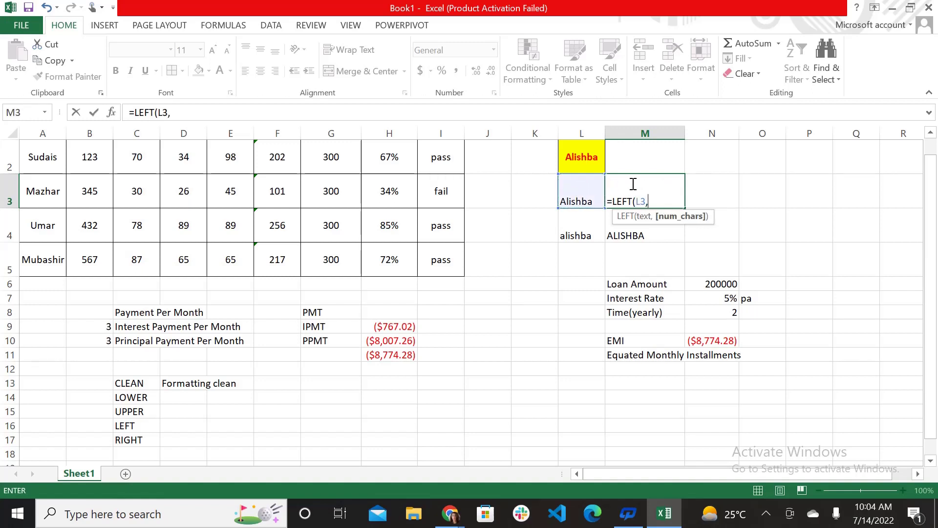
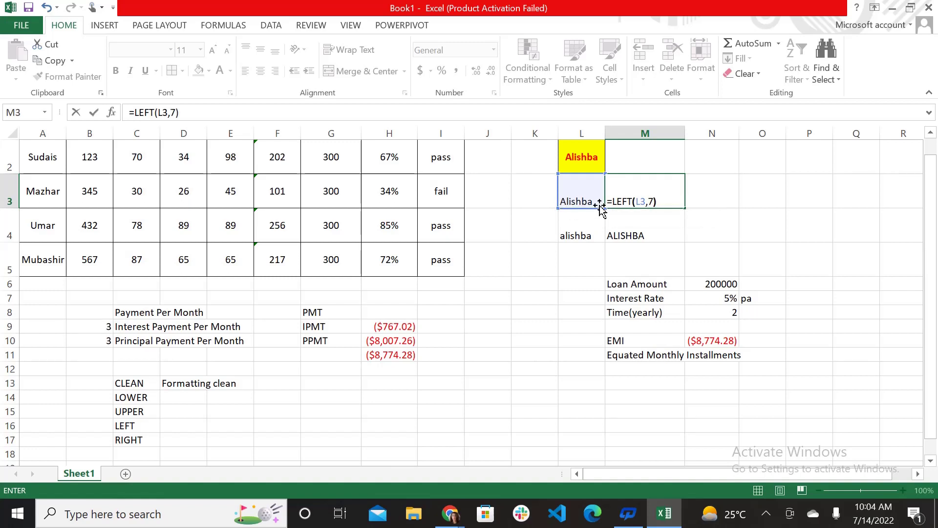
key("Return")
Change the formula in M3 to =LEFT(L3,3) so it extracts only the first 3 characters
left_click(645, 195)
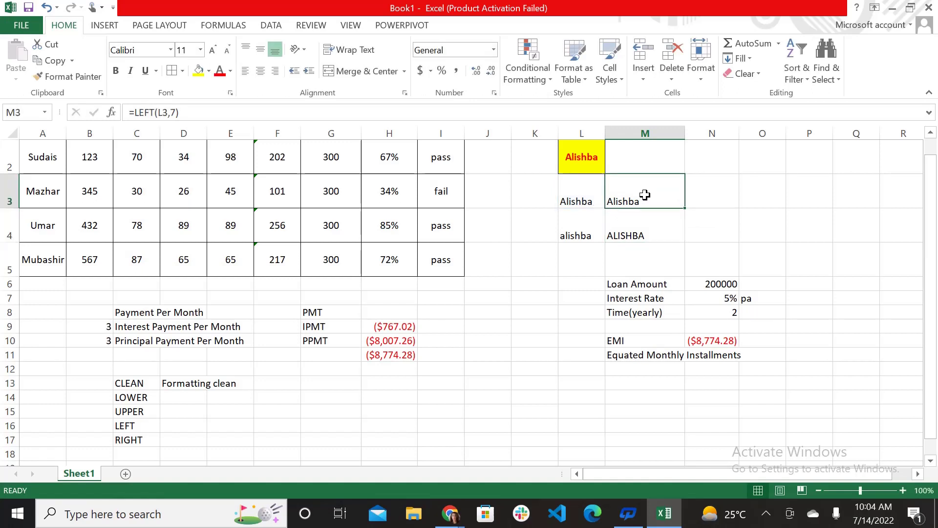
left_click(170, 112)
key("BackSpace")
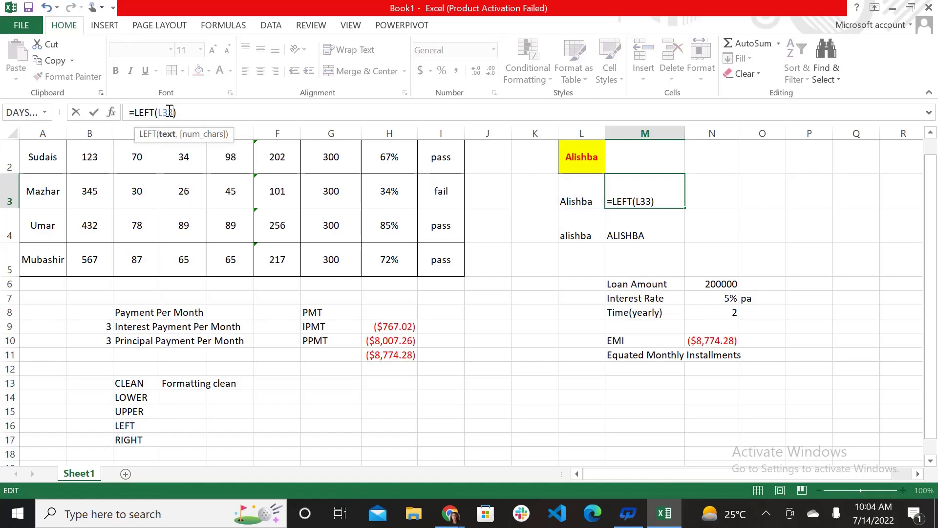
key("Return")
left_click(648, 197)
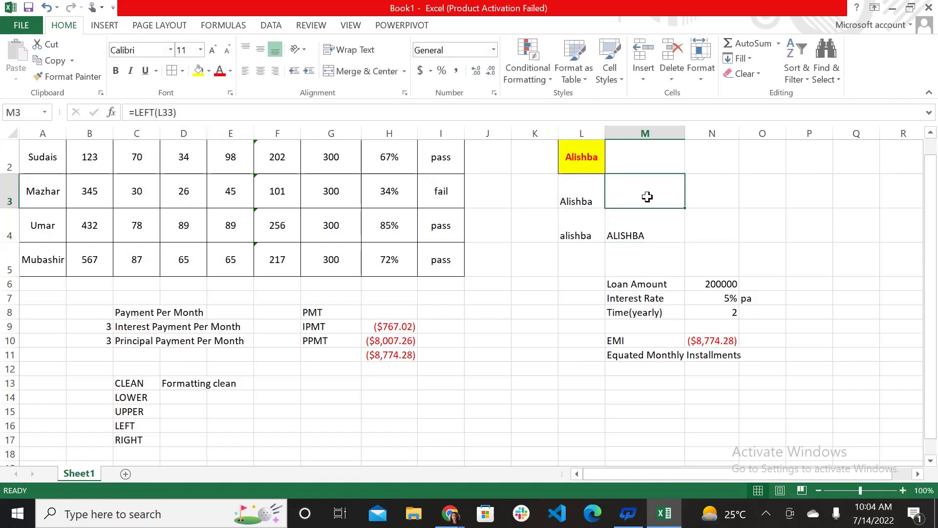
left_click(167, 113)
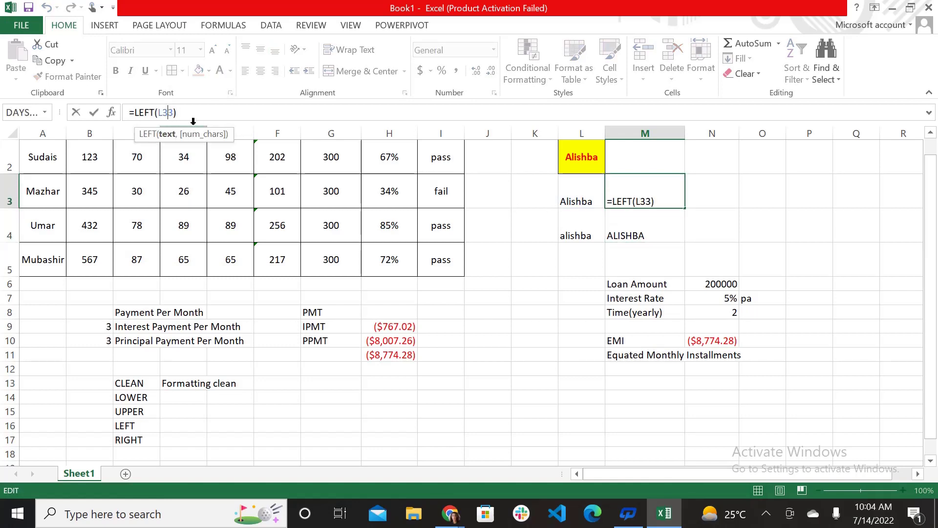
type(",3")
key("Return")
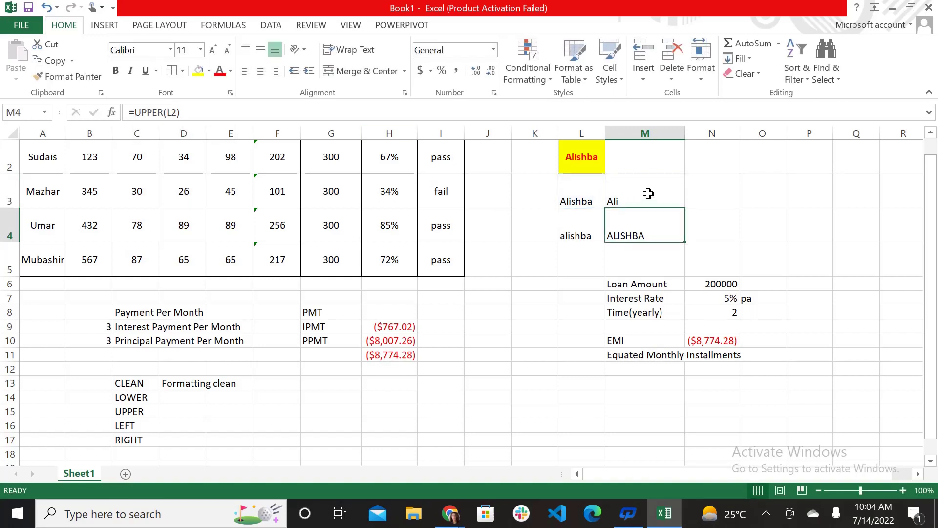
Extract the last 3 characters of L3 in N3 using =RIGHT(L3,3)
left_click(704, 201)
type("-")
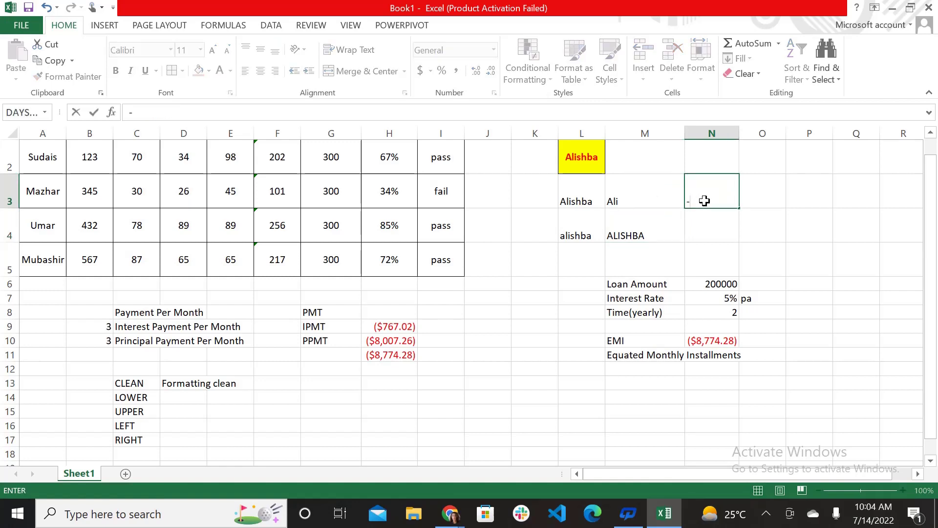
key("BackSpace")
type("=RIGH")
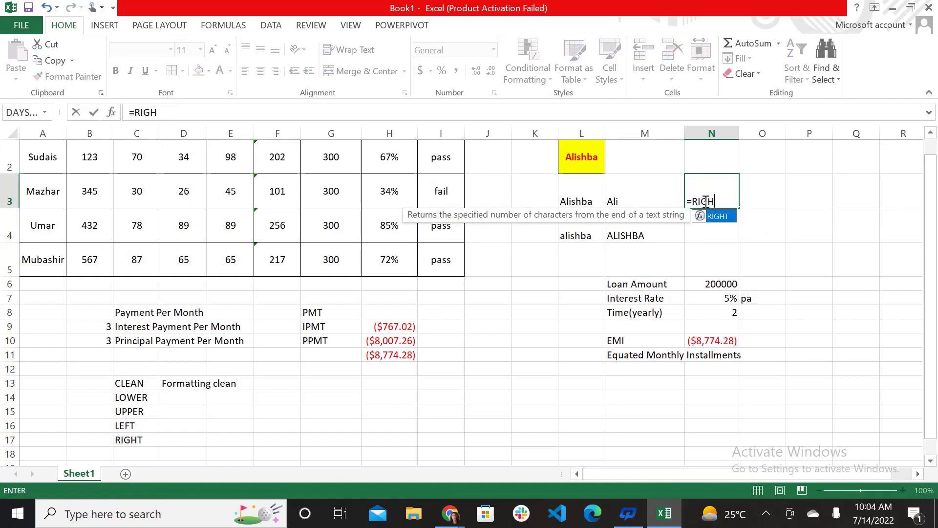
type("T(")
key("BackSpace")
type("(")
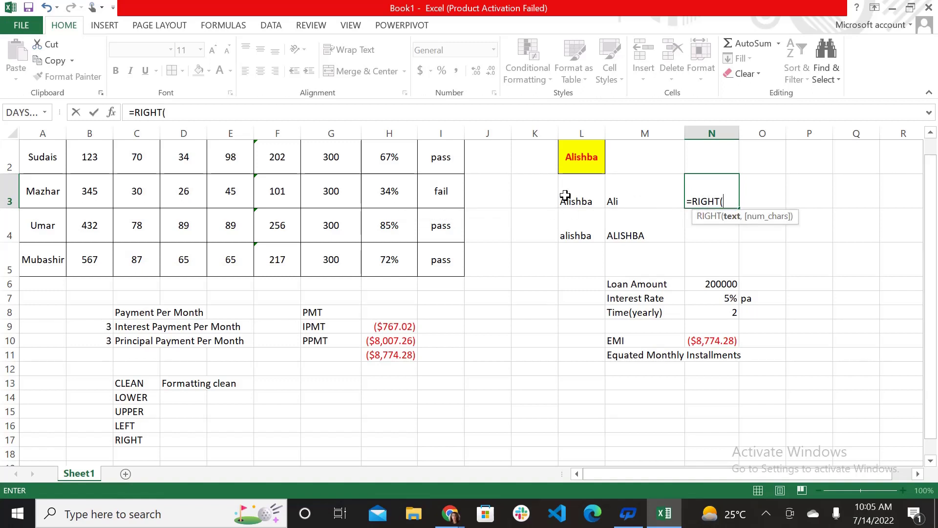
left_click(592, 201)
type(",")
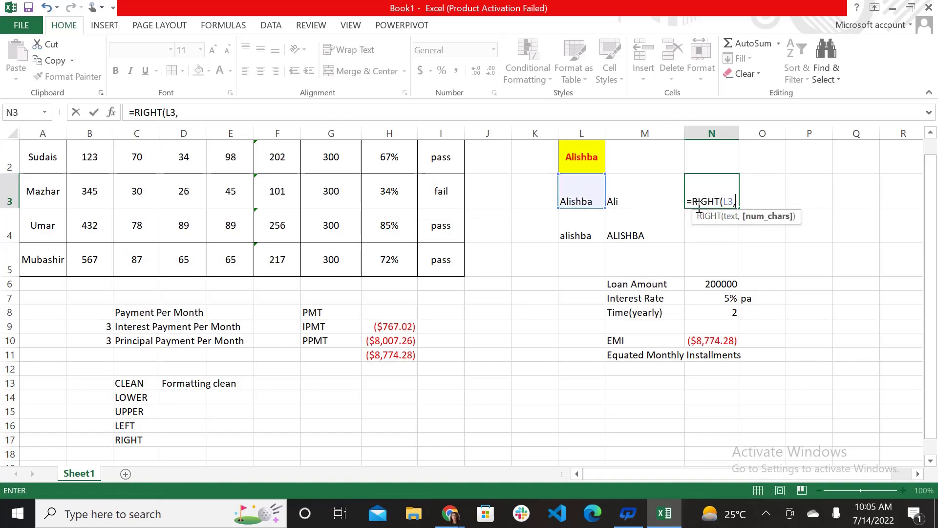
type("3)")
key("Return")
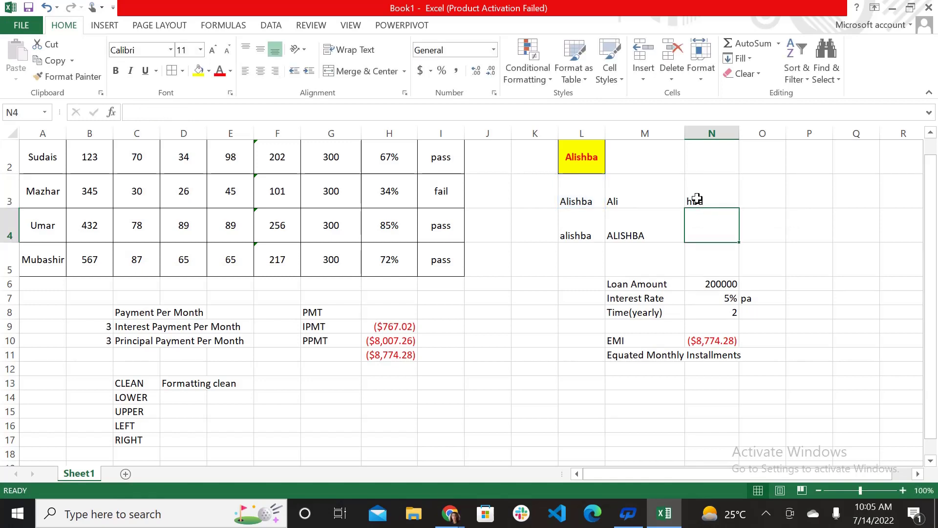
Change the formula in N3 to =RIGHT(L3,4) so it extracts the last 4 characters
left_click(718, 195)
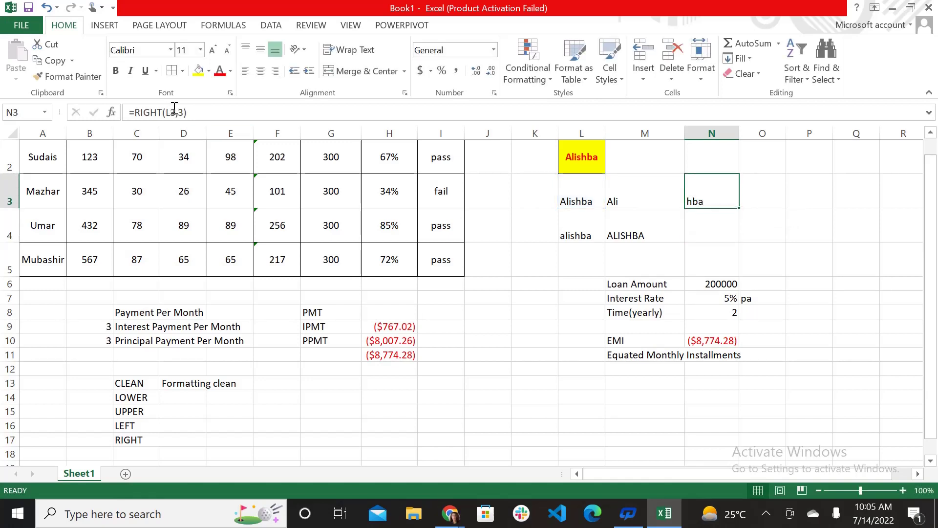
left_click(183, 113)
key("BackSpace")
type("4")
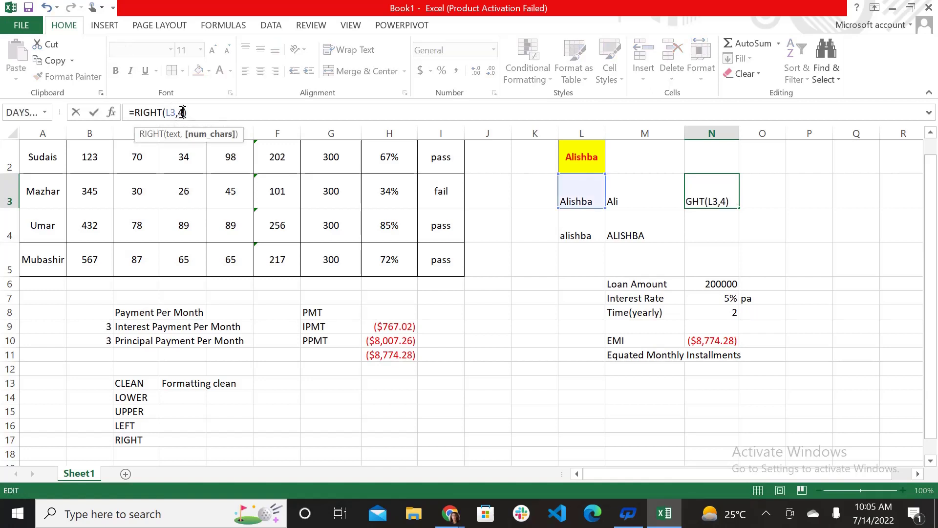
key("Return")
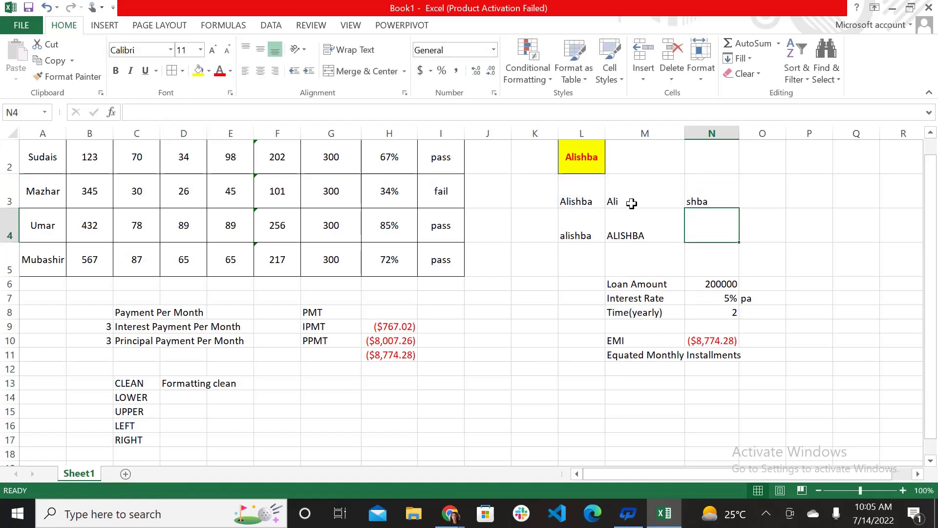
left_click(632, 203)
left_click(714, 200)
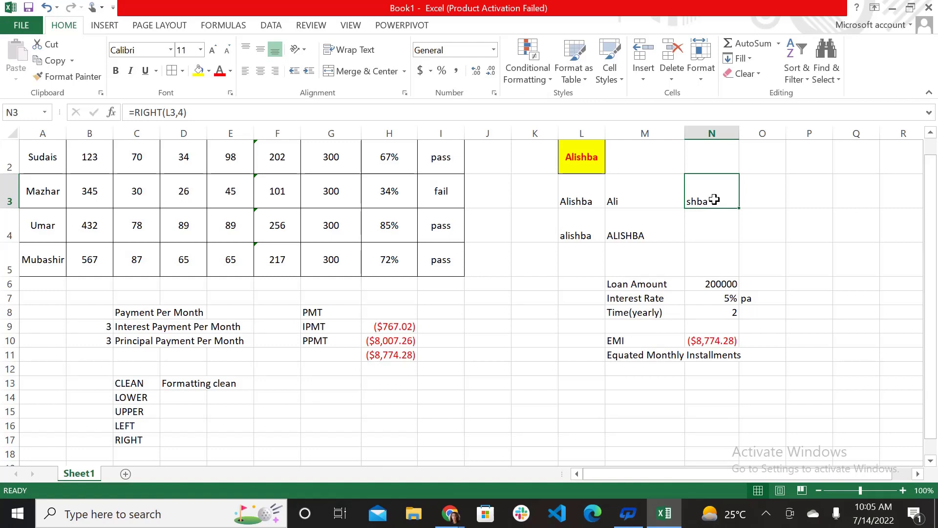
left_click(397, 399)
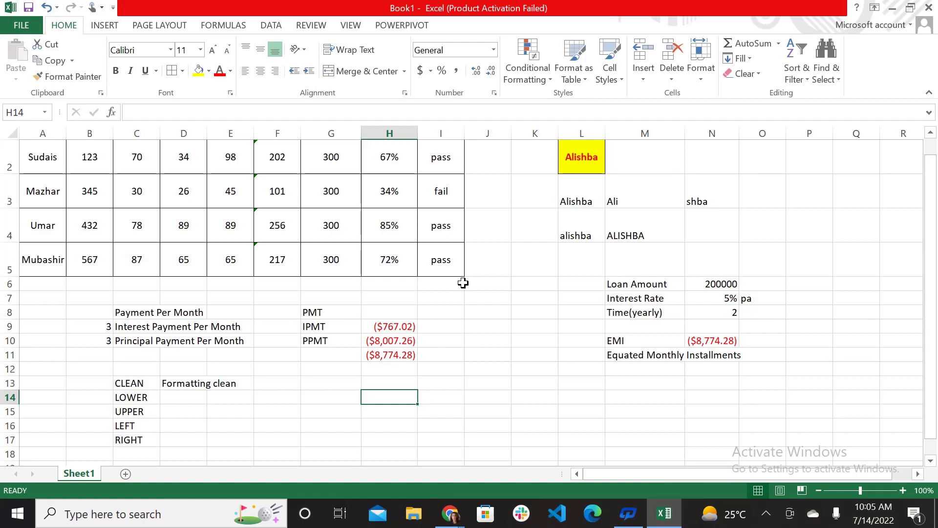
type("=dat")
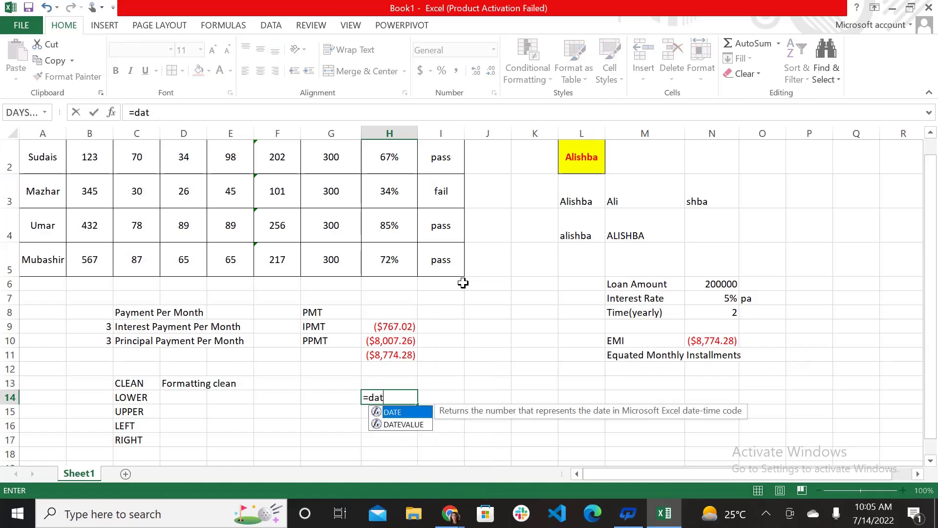
key("Return")
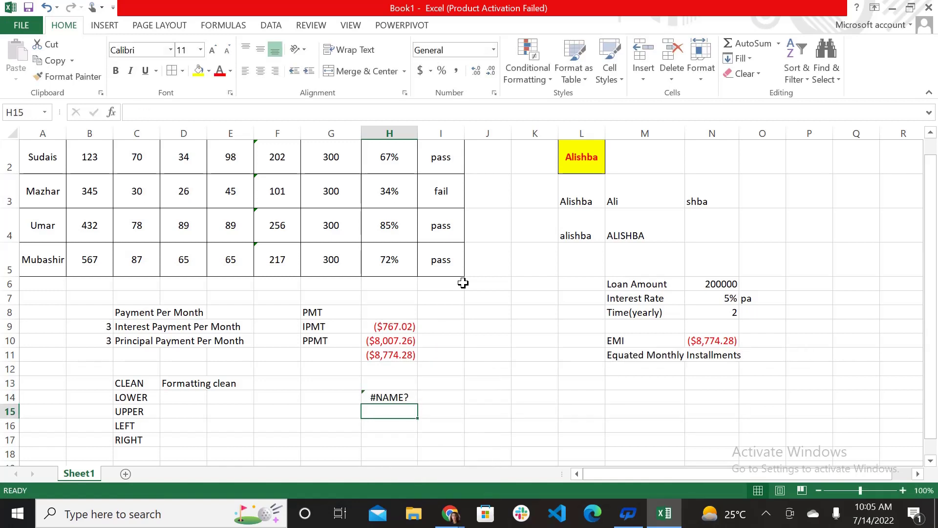
key("Up")
key("BackSpace")
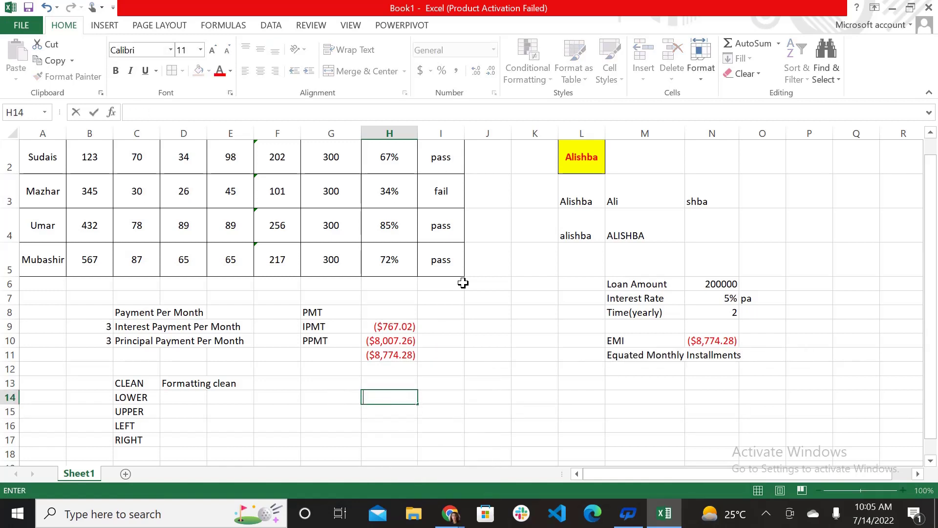
Build the date 7/14/2022 in H14 using =DATE(2022,7,14)
type("=DATE")
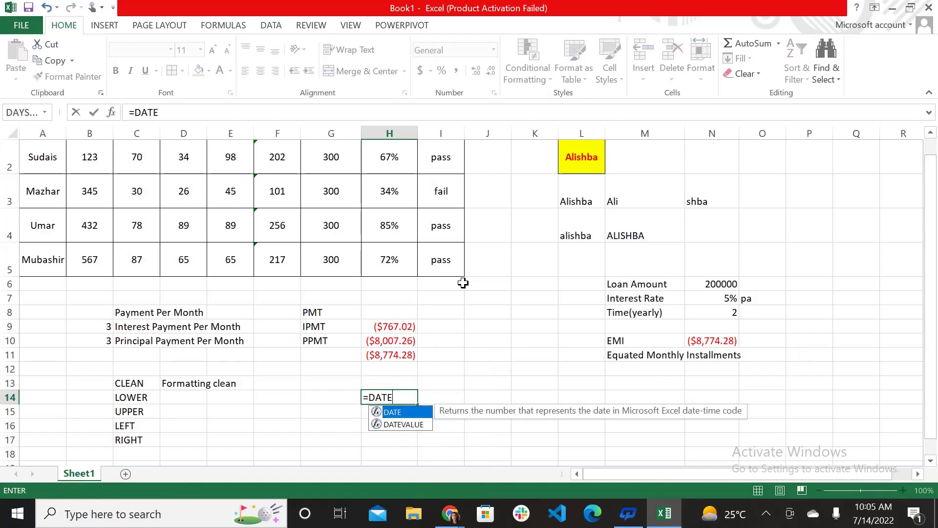
type("()")
key("Return")
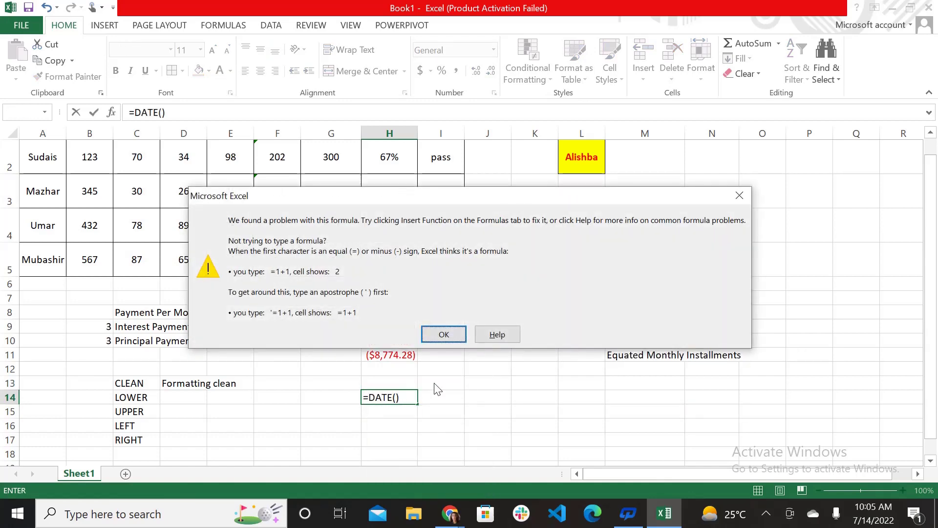
left_click(444, 335)
left_click(411, 385)
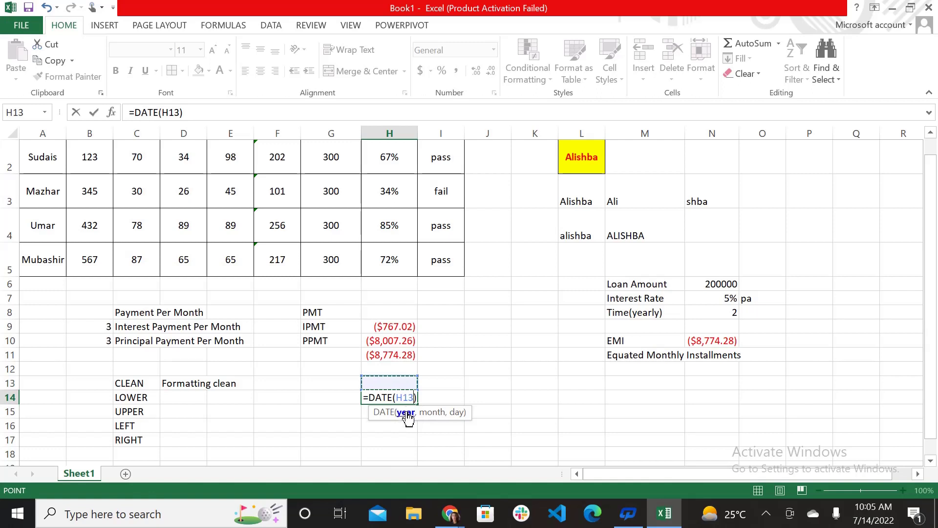
key("BackSpace")
key("BackSpace")
key("BackSpace")
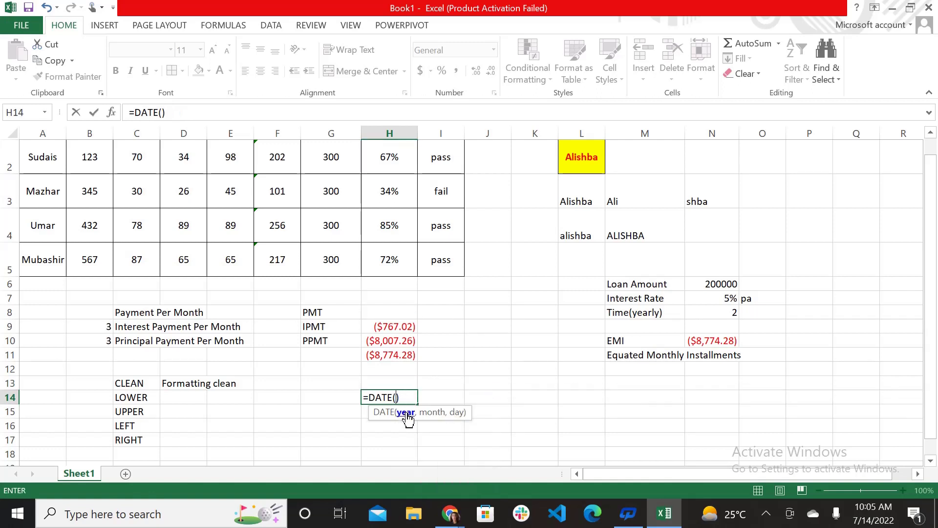
type("2022,")
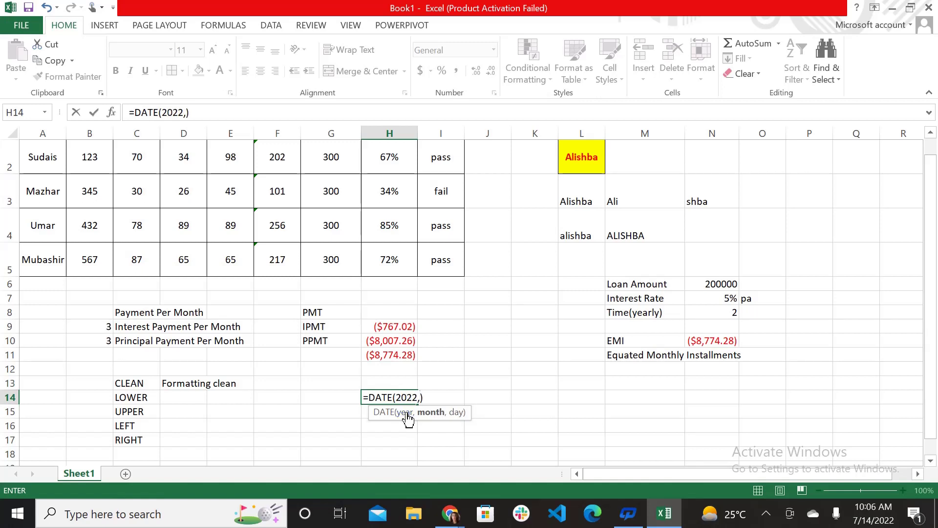
type("7,14")
key("Return")
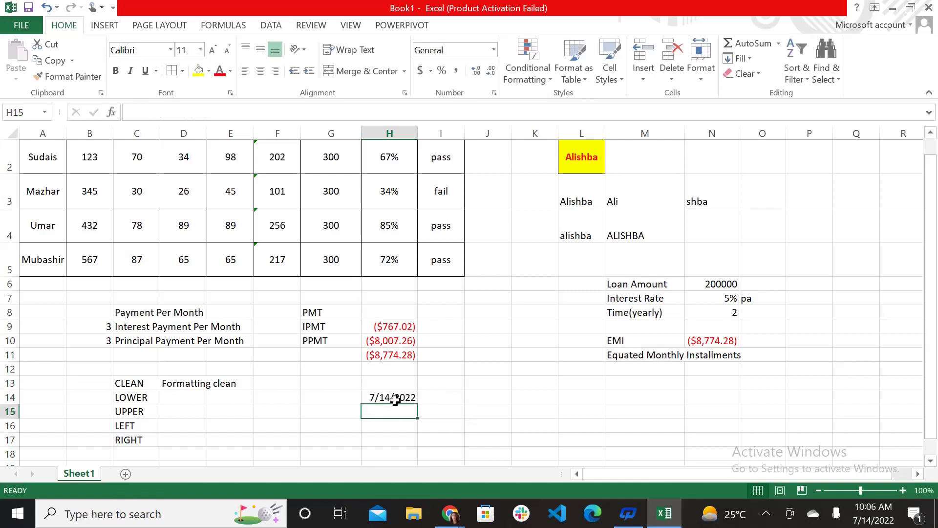
Extract the day from the date in H14 into H15 using =DAY(H14)
left_click(395, 398)
left_click(389, 414)
type("=day")
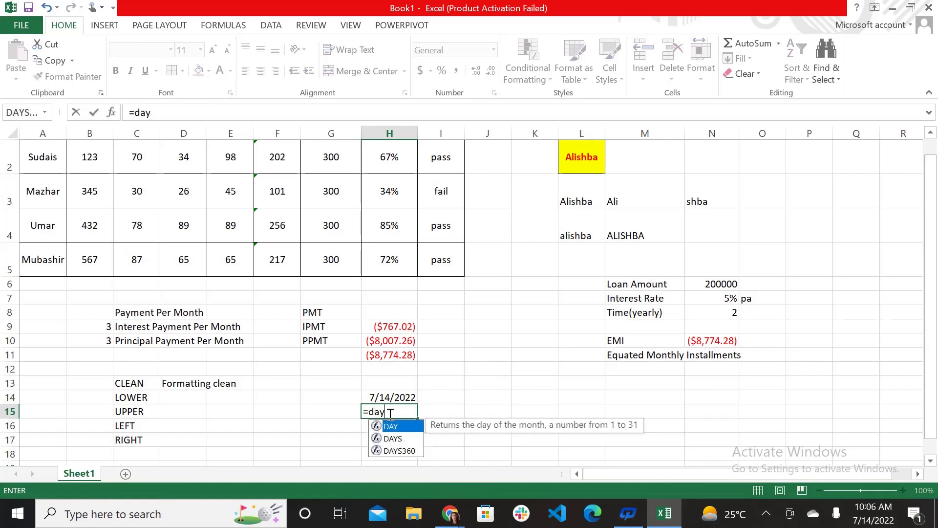
type("(")
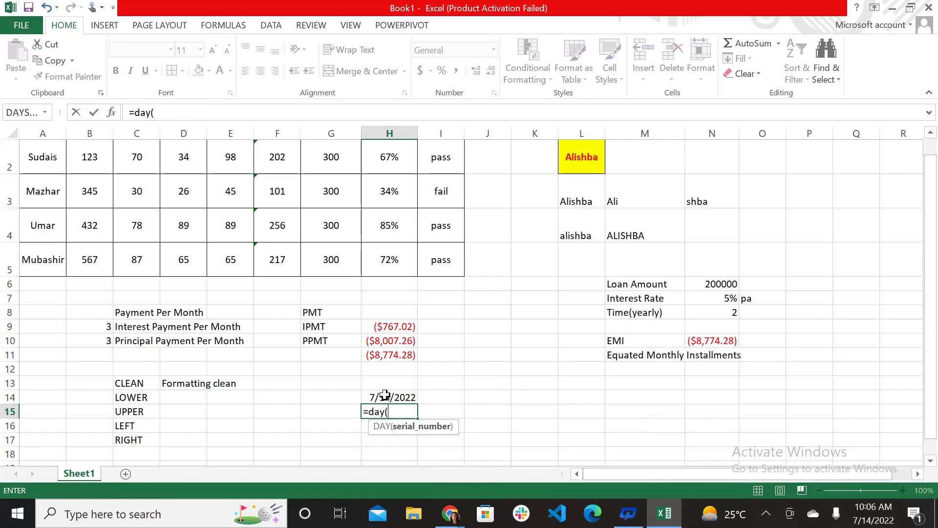
left_click(386, 397)
key("Return")
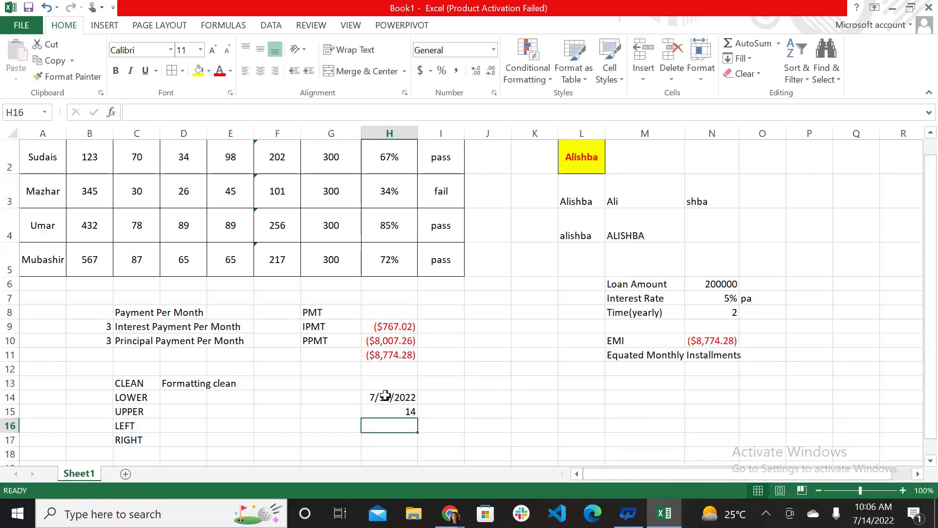
Extract the month from the date in H14 into H16 using =MONTH(H14)
left_click(404, 413)
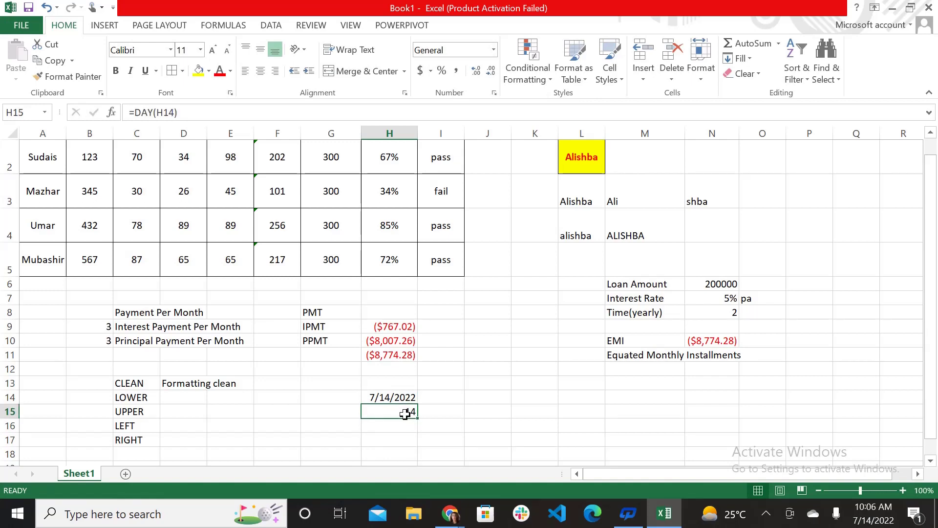
left_click(398, 425)
type("=")
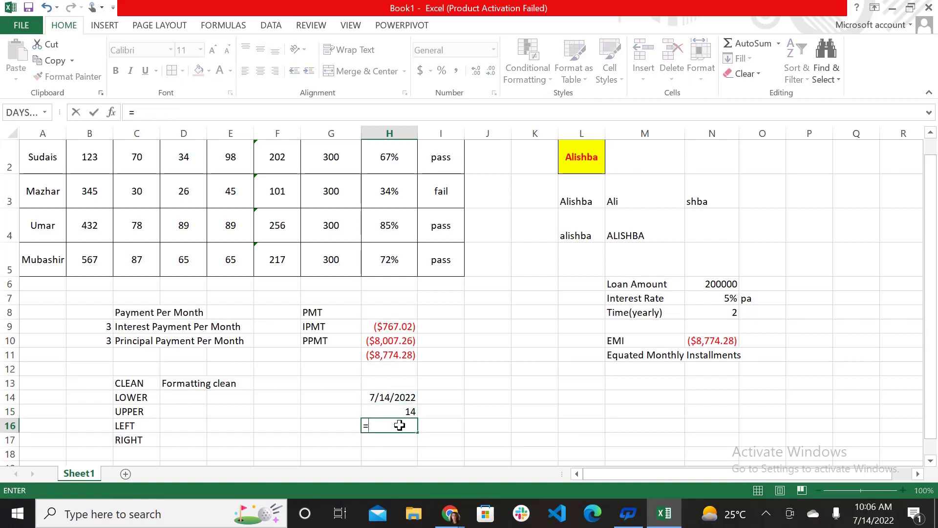
type("mon")
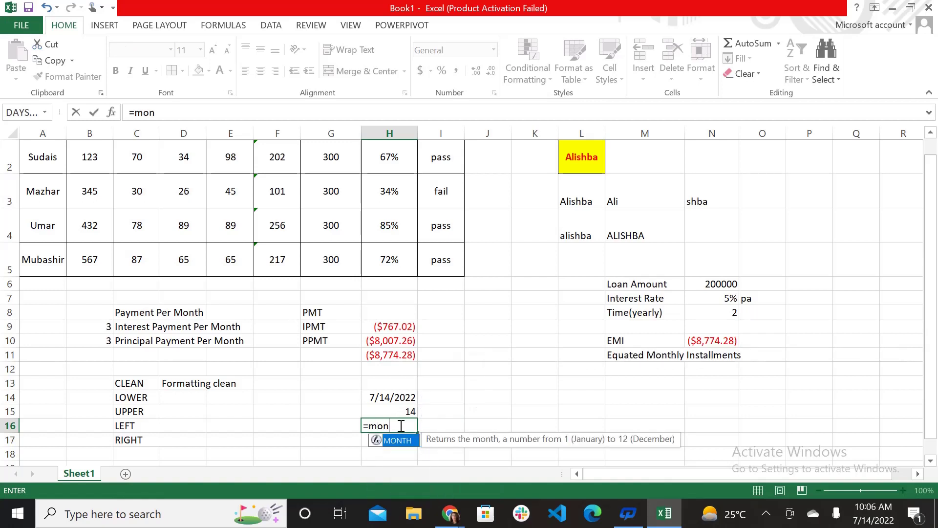
type("th(")
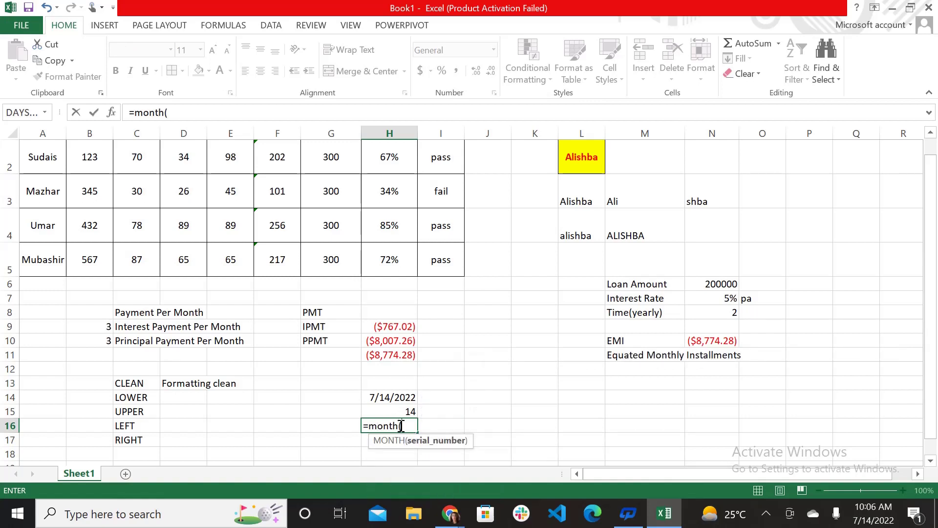
left_click(399, 398)
type(")")
key("Return")
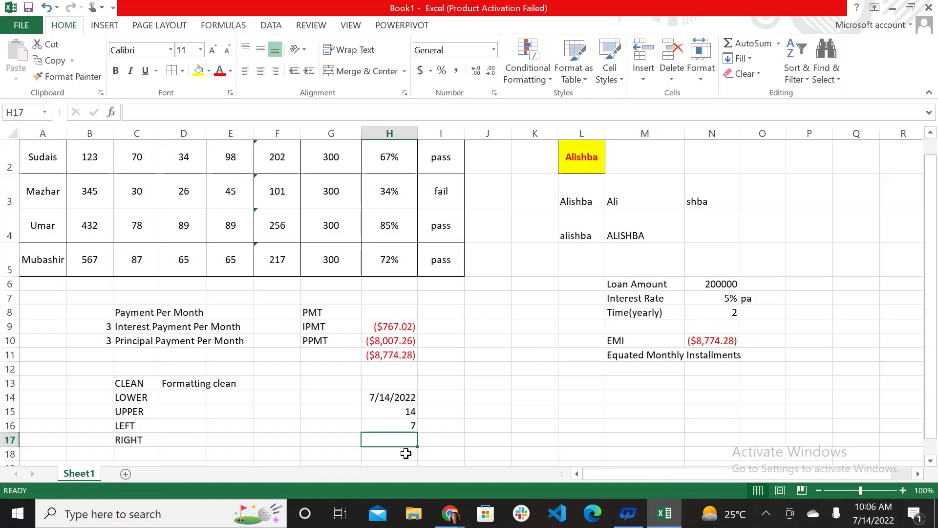
Extract the year from the date in H14 into H17 using =YEAR(H14)
type("=year")
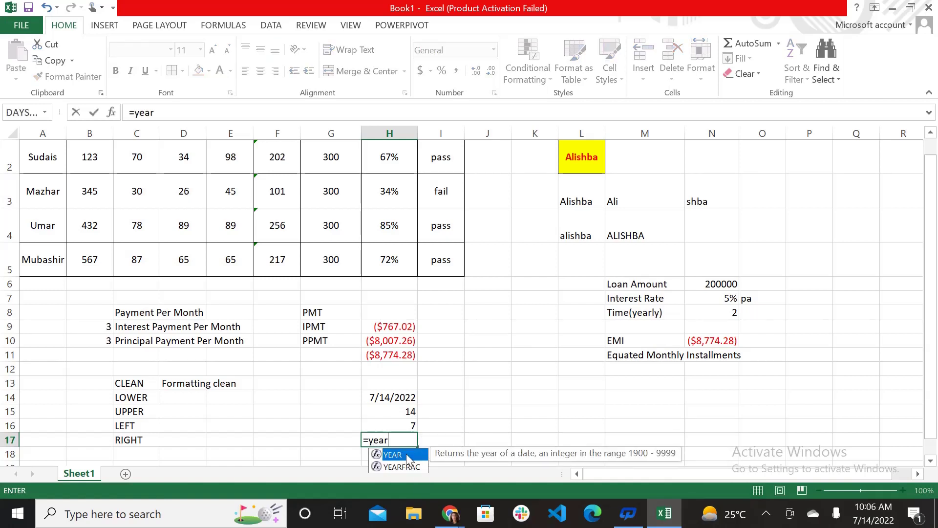
type("(")
left_click(392, 398)
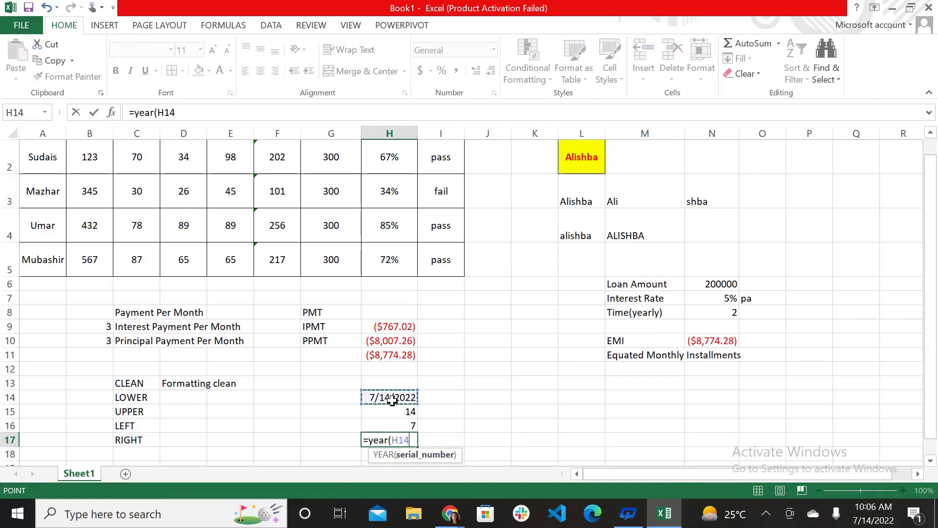
key("Return")
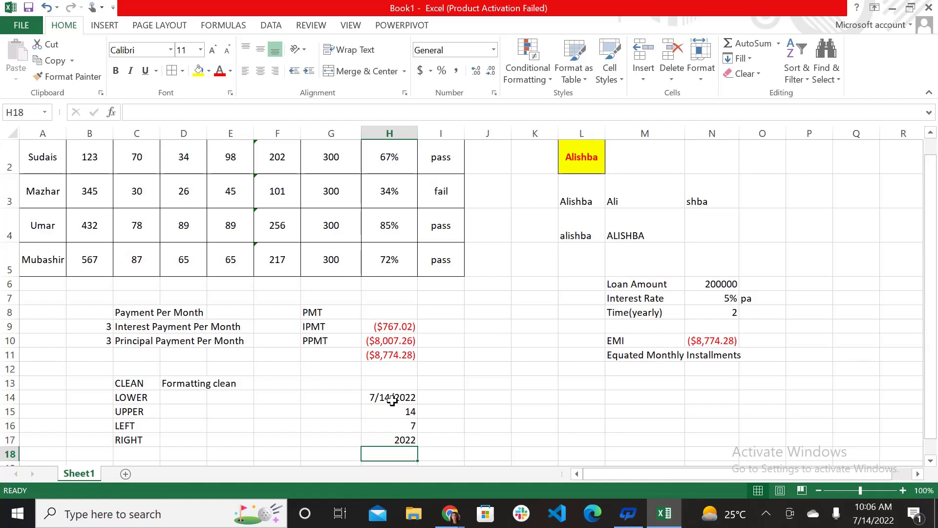
Enter the current date in H18 using =TODAY()
type("=")
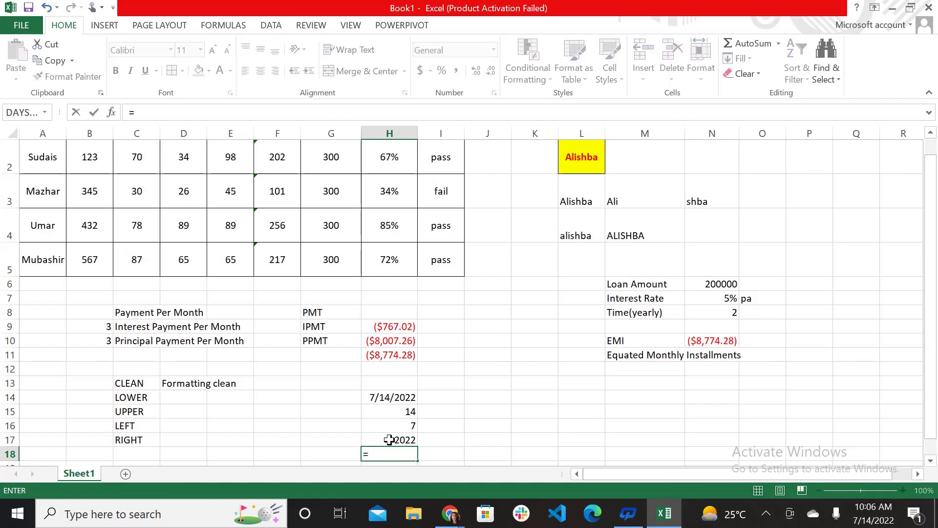
type("today()")
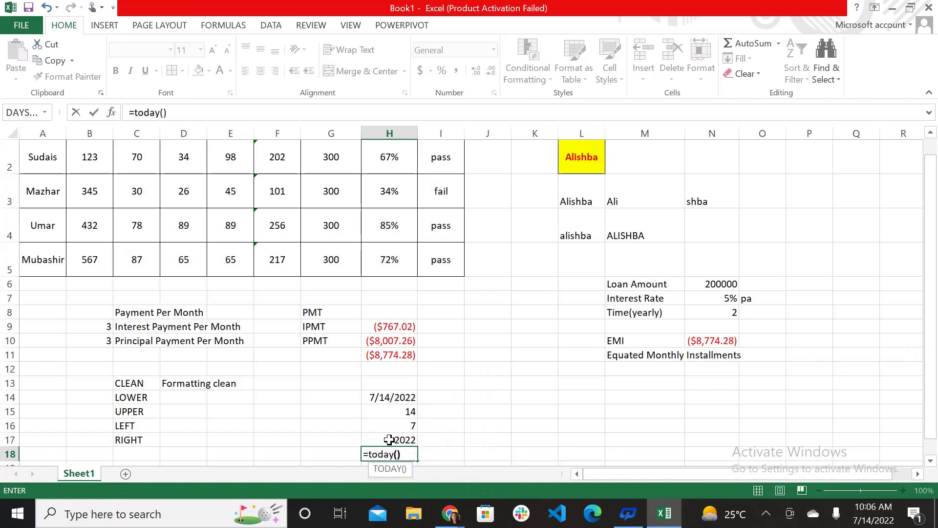
key("Return")
Enter the current date and time in H19 using =NOW()
scroll(420, 442, "down", 2)
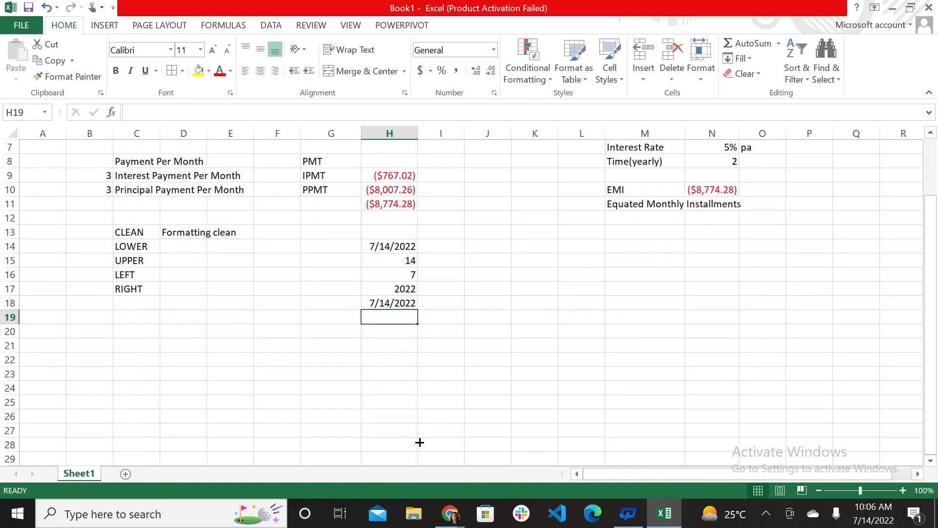
type("=now(")
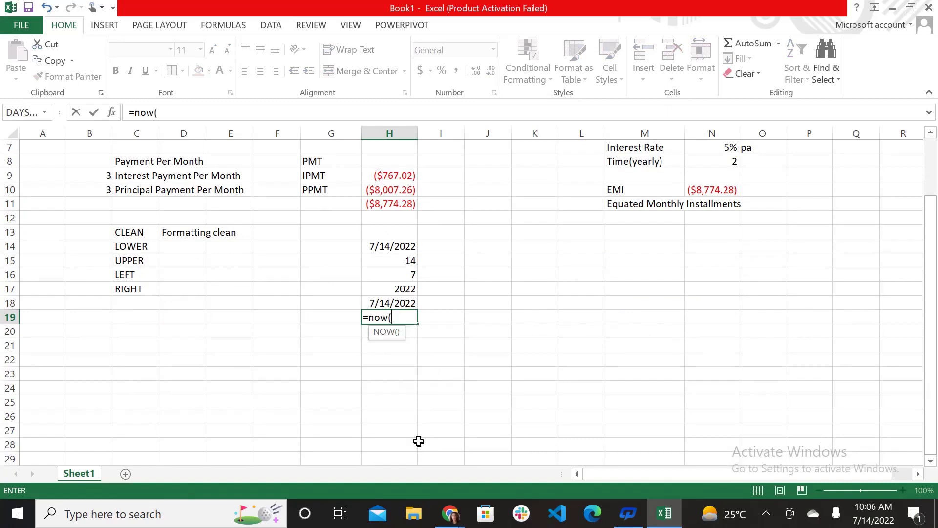
type(")")
key("Return")
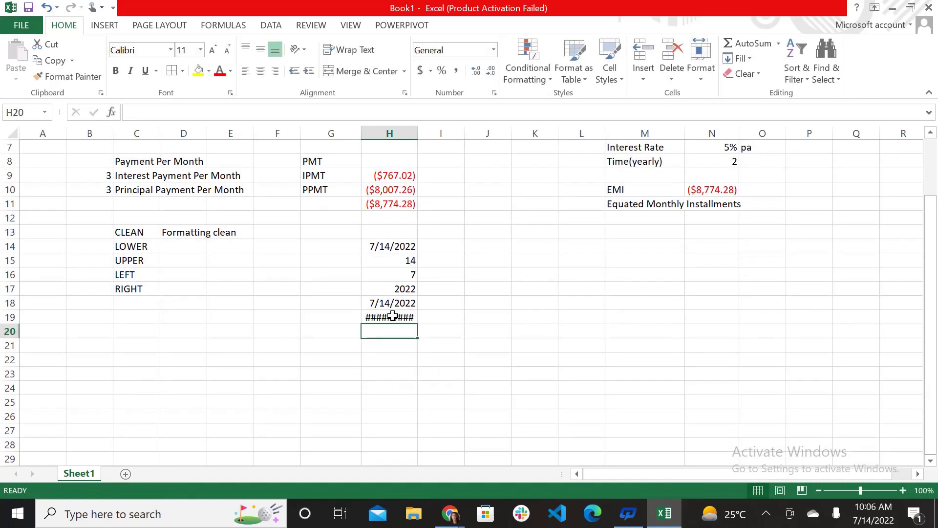
Clear H19 and re-enter =NOW() there, and widen column H slightly
left_click(393, 316)
type("=")
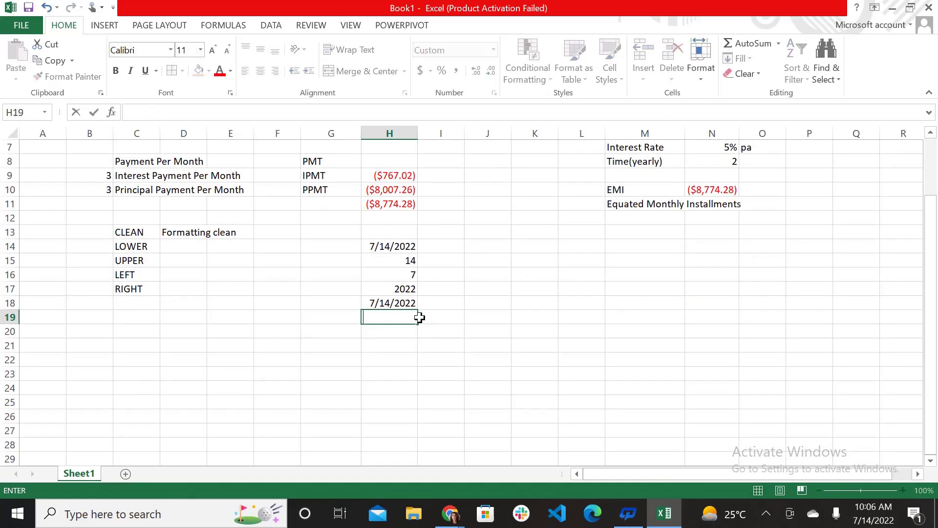
type("now")
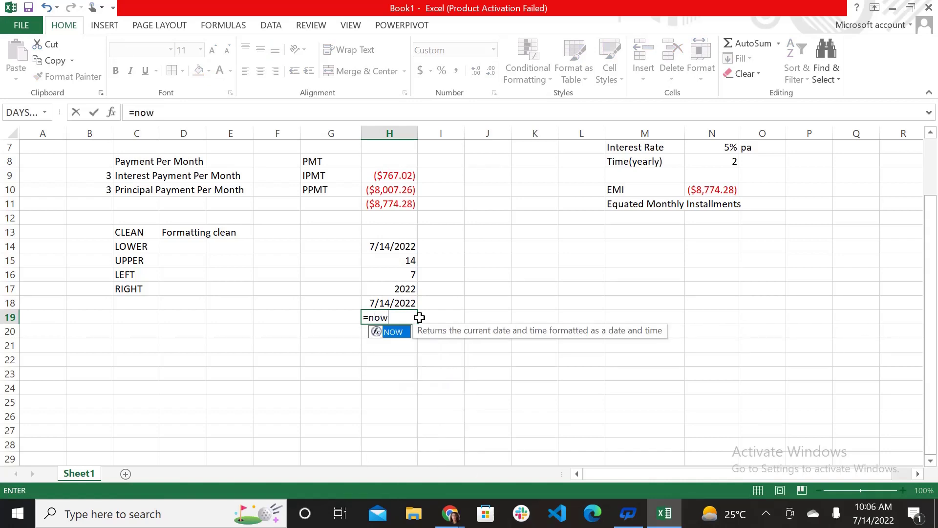
type("(")
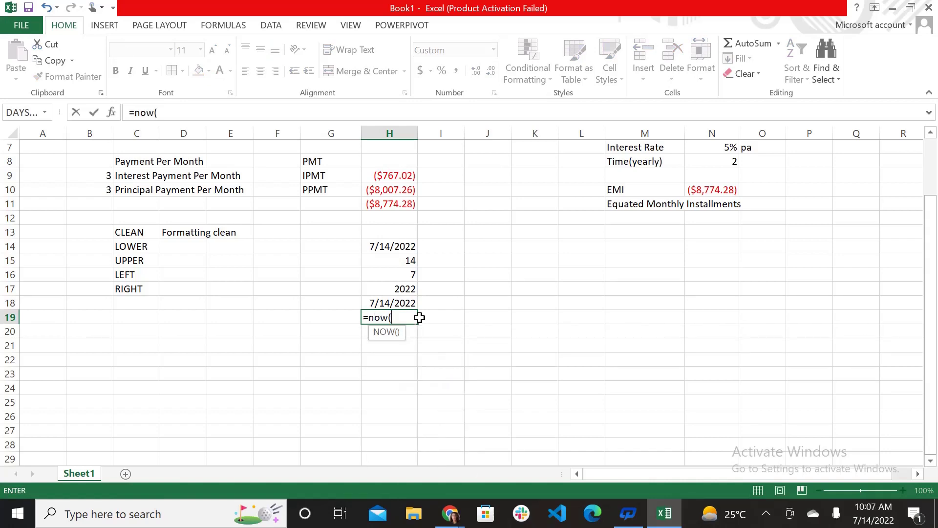
type(")")
key("Return")
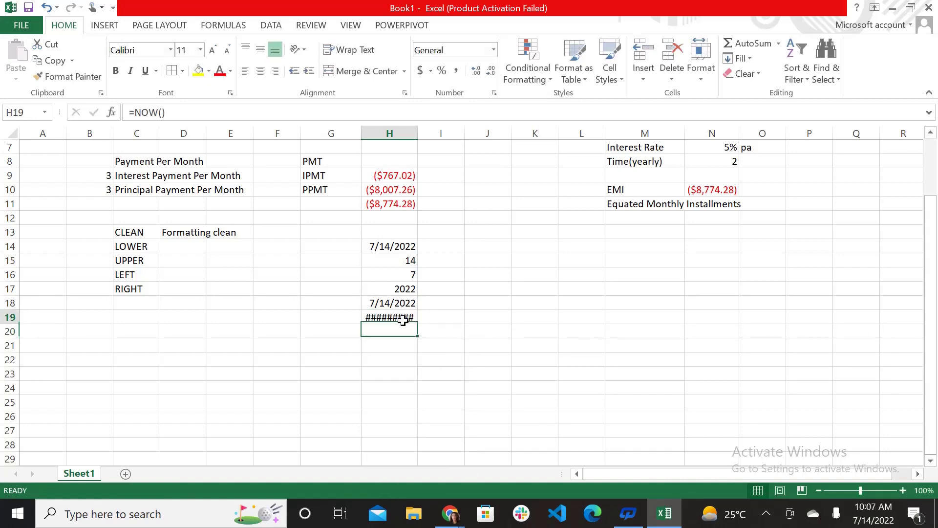
left_click(403, 318)
left_click_drag(418, 133, 424, 138)
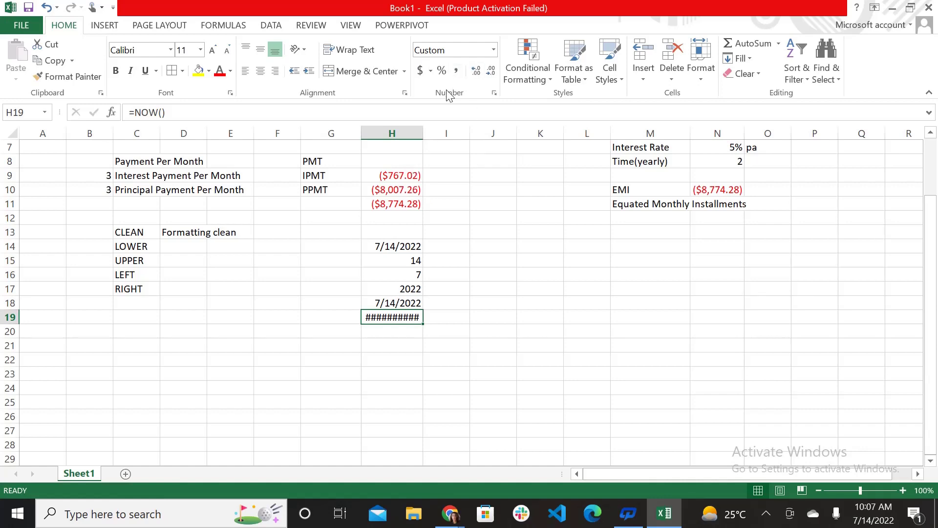
Try to enter =NOW(H18) in H19
key("BackSpace")
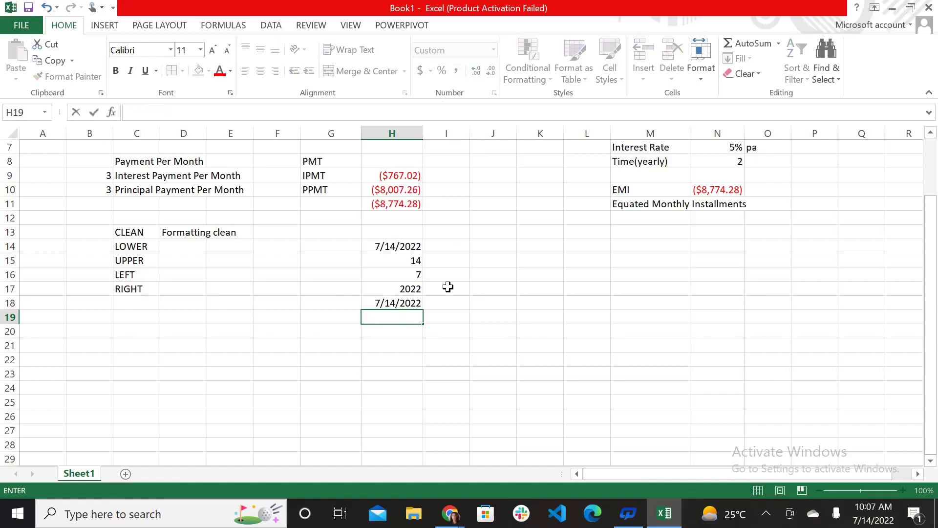
type("=now")
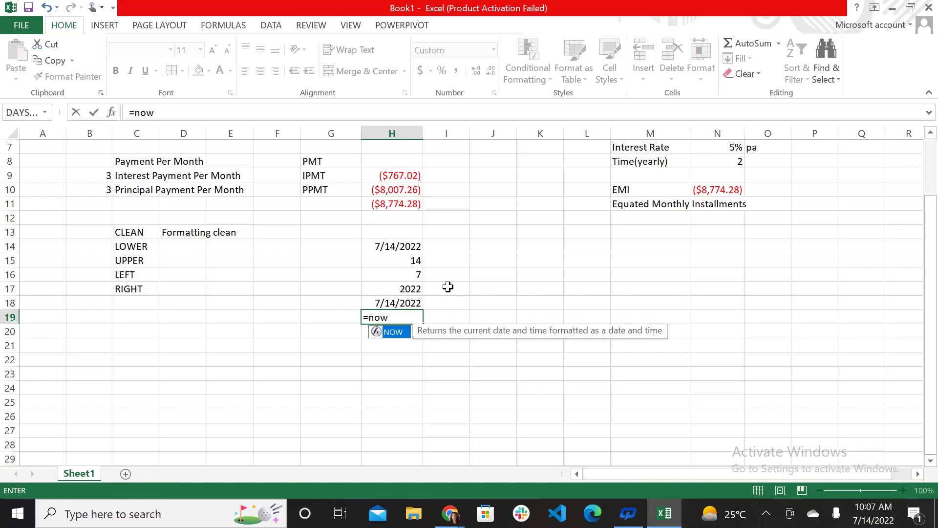
type("(")
left_click(409, 304)
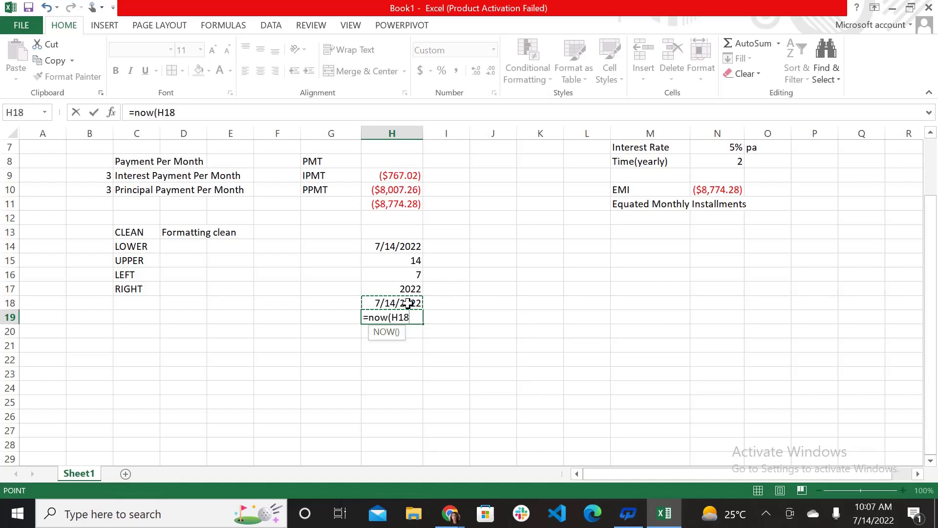
key("Return")
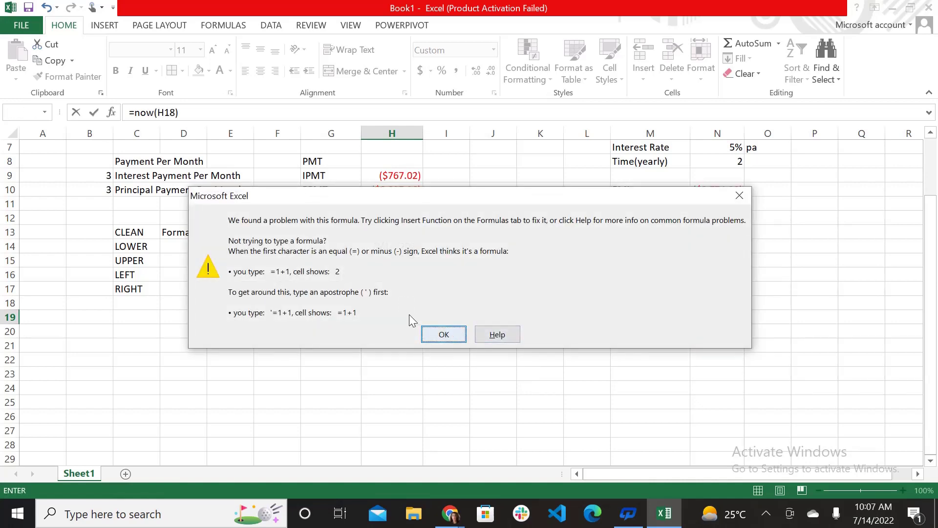
left_click(740, 196)
Remove the H18 argument from the formula in H19 and enter it as =NOW()
left_click(409, 317)
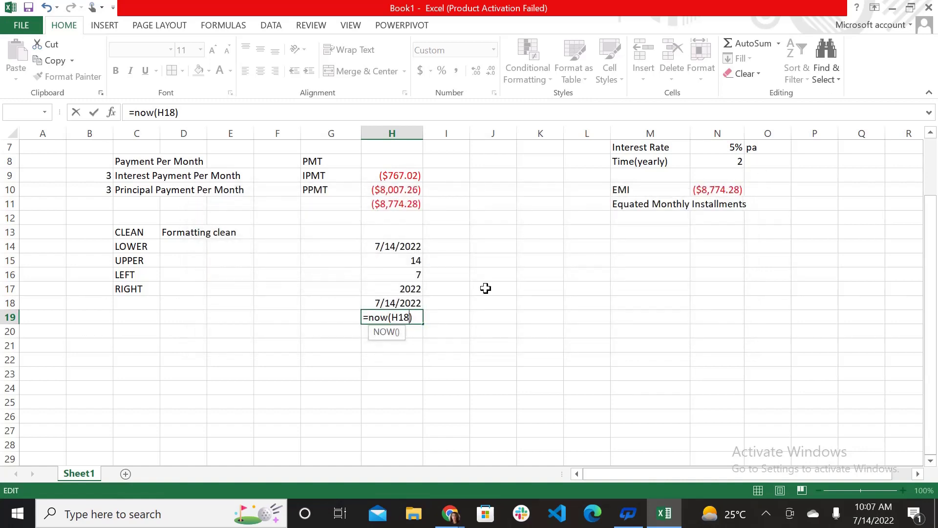
key("BackSpace")
key("BackSpace")
key("BackSpace")
key("Return")
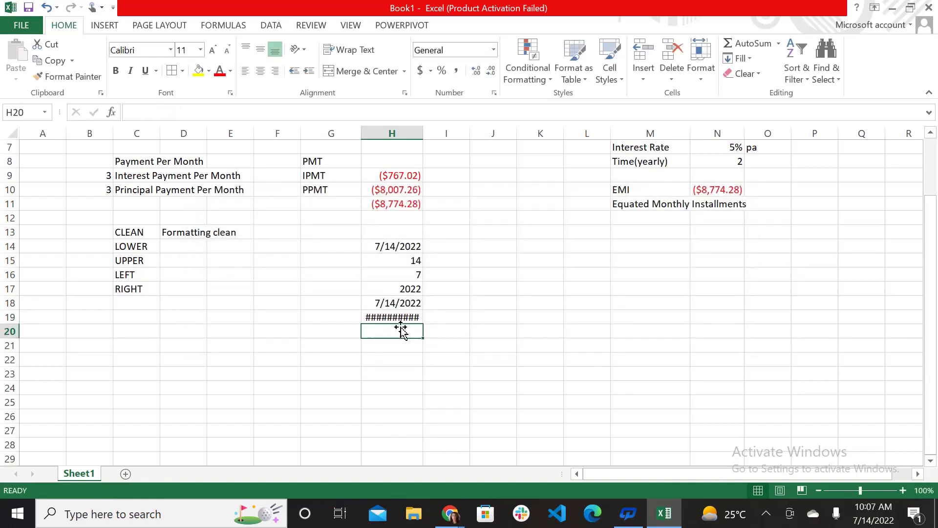
Apply the custom number format m/d/yyyy h:mm to the empty cell H20
left_click(493, 49)
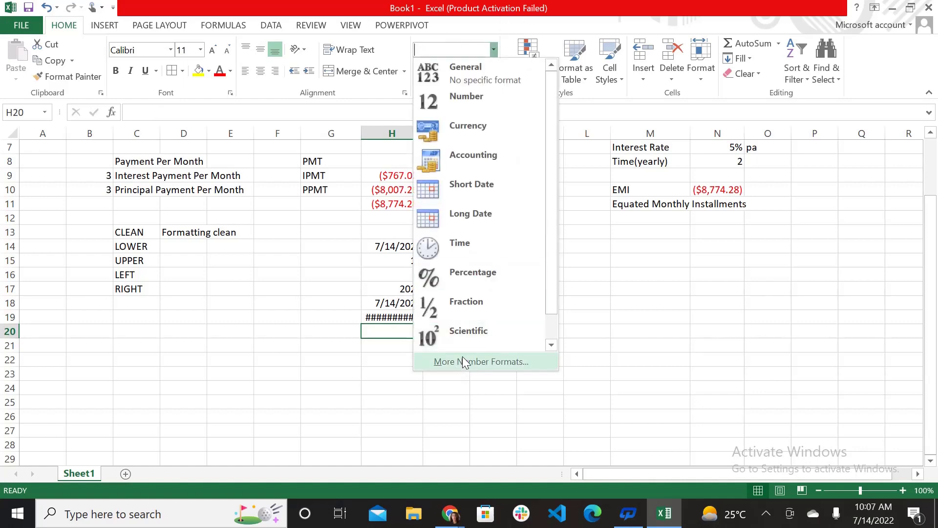
key("Escape")
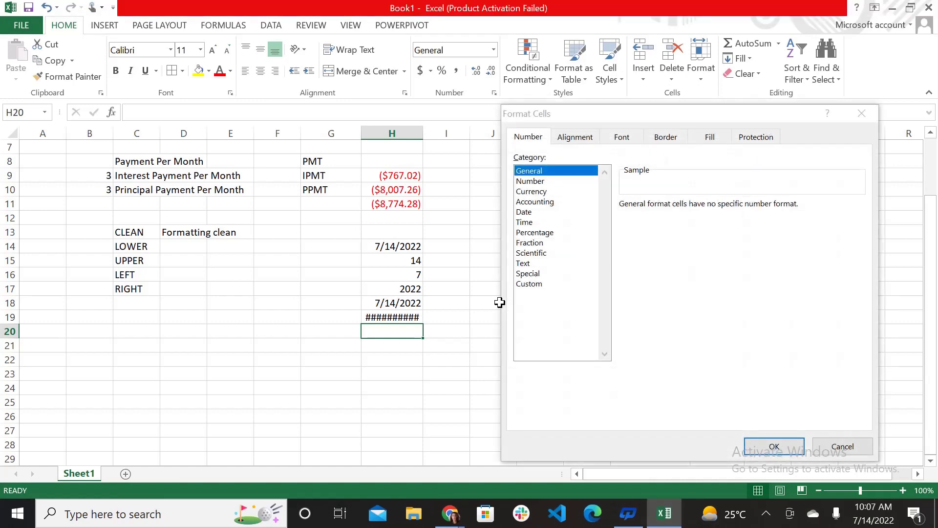
left_click(529, 285)
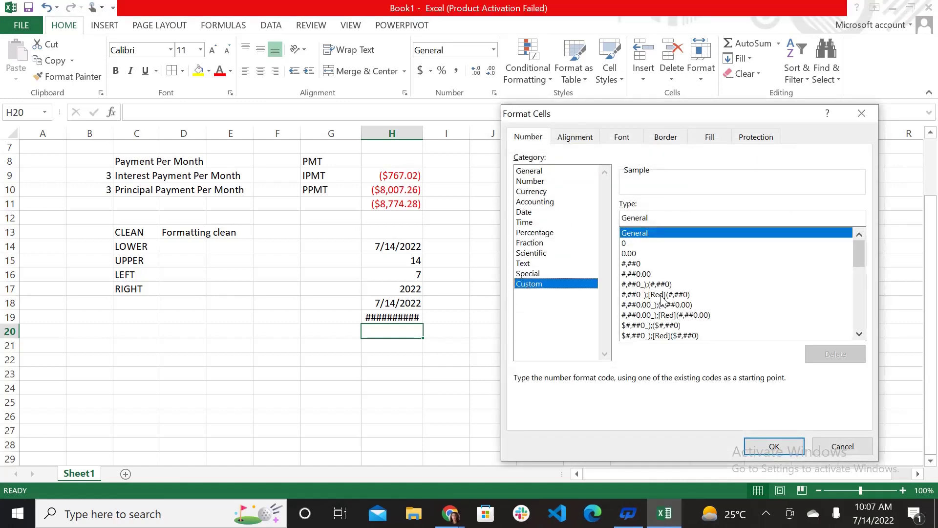
left_click_drag(857, 250, 860, 292)
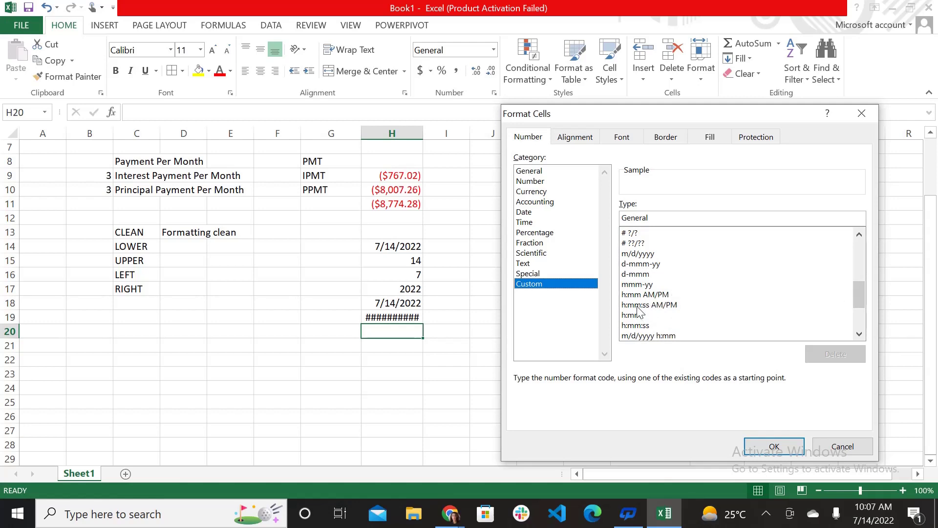
left_click(644, 336)
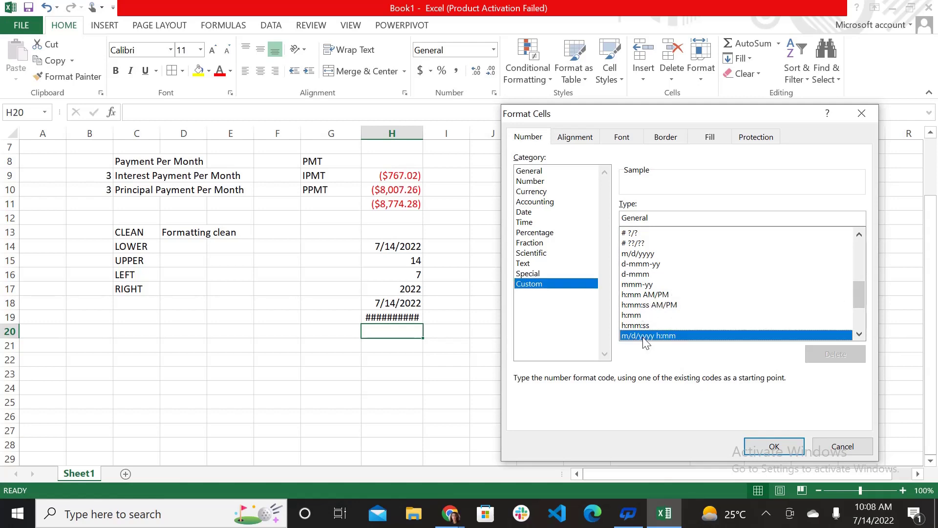
left_click(775, 447)
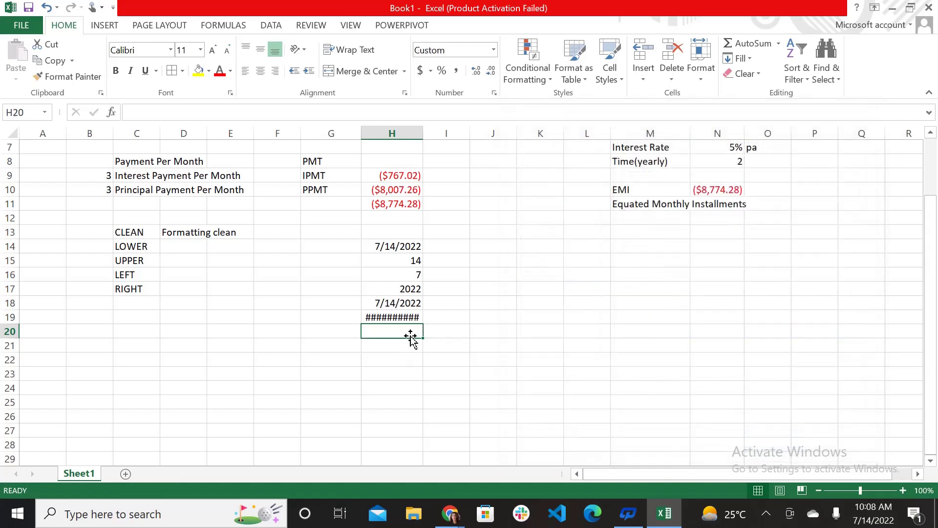
Reapply the existing custom number format to H19 through the full number format settings
left_click(408, 318)
left_click(400, 336)
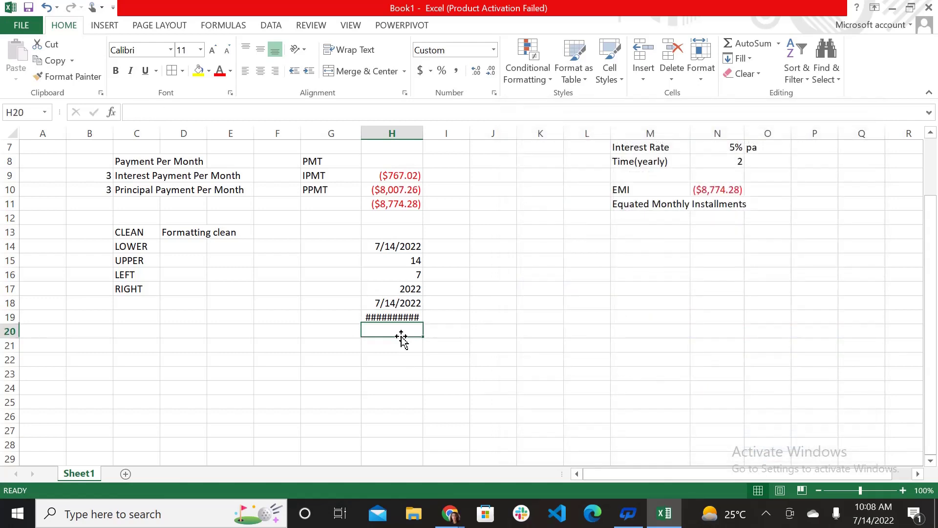
left_click(380, 317)
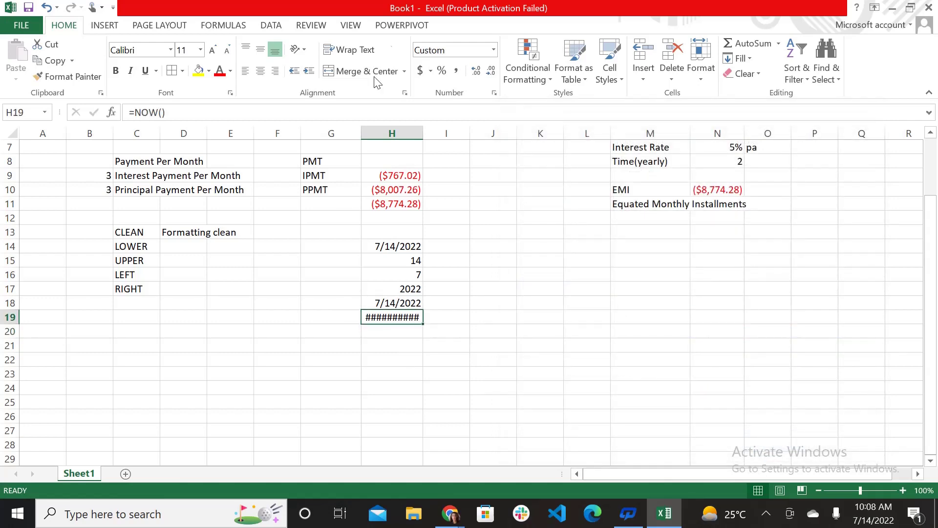
left_click(494, 49)
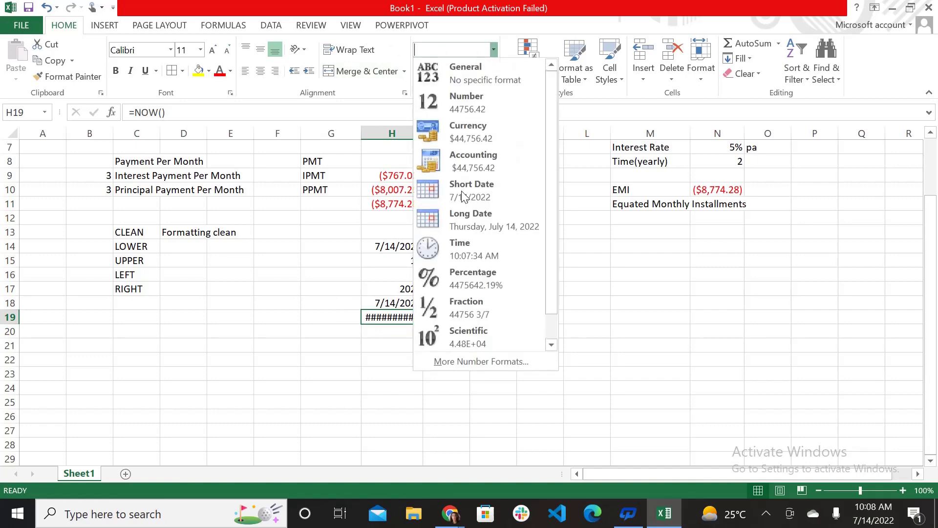
left_click(471, 360)
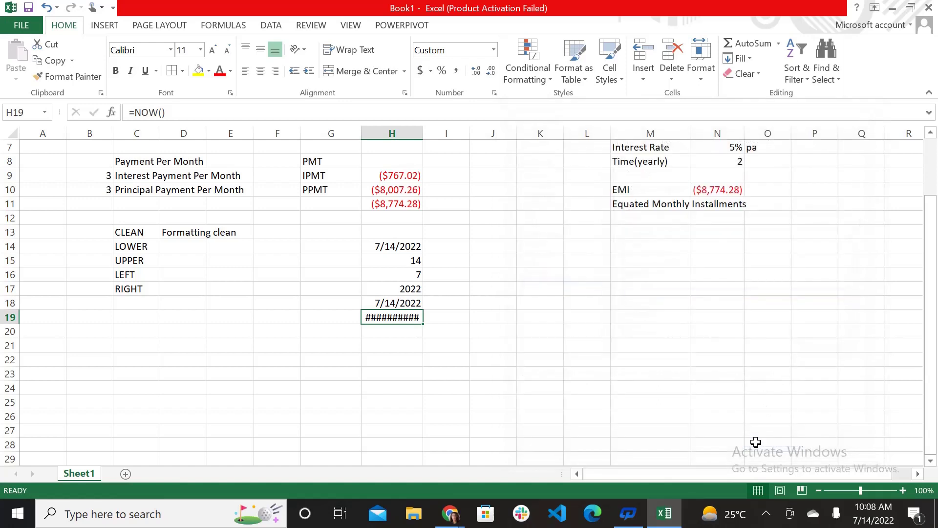
left_click(768, 445)
left_click(458, 351)
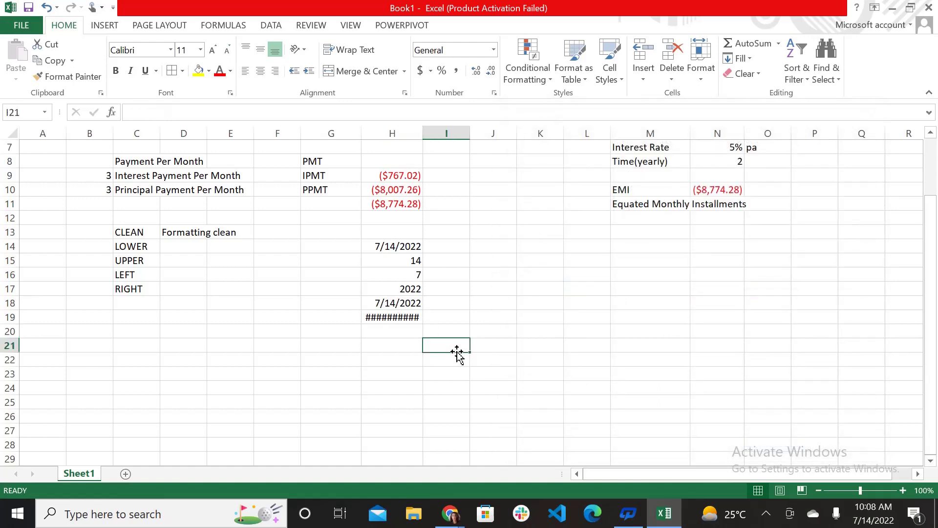
Widen column H slightly and clear the formula from H19
left_click(397, 317)
left_click_drag(420, 132, 429, 133)
double_click(384, 314)
key("BackSpace")
key("BackSpace")
key("BackSpace")
key("BackSpace")
key("BackSpace")
key("BackSpace")
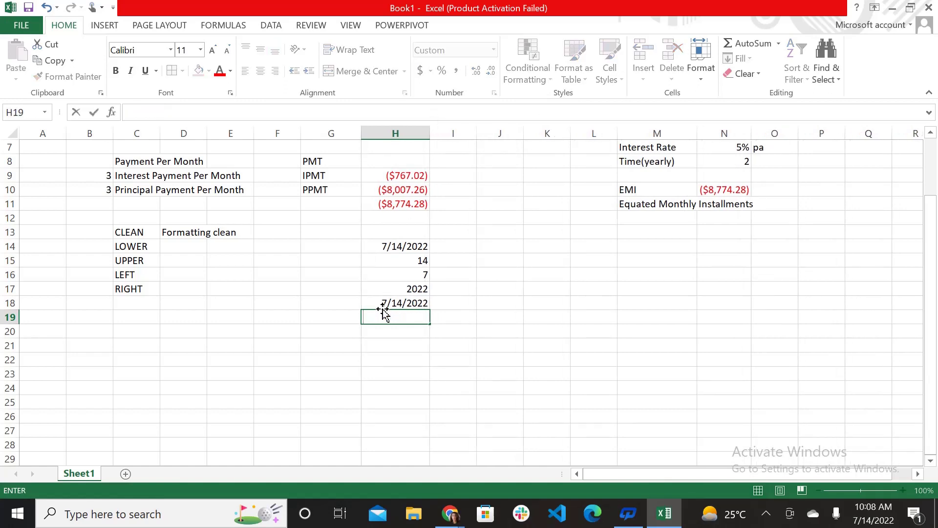
key("shift+Tab")
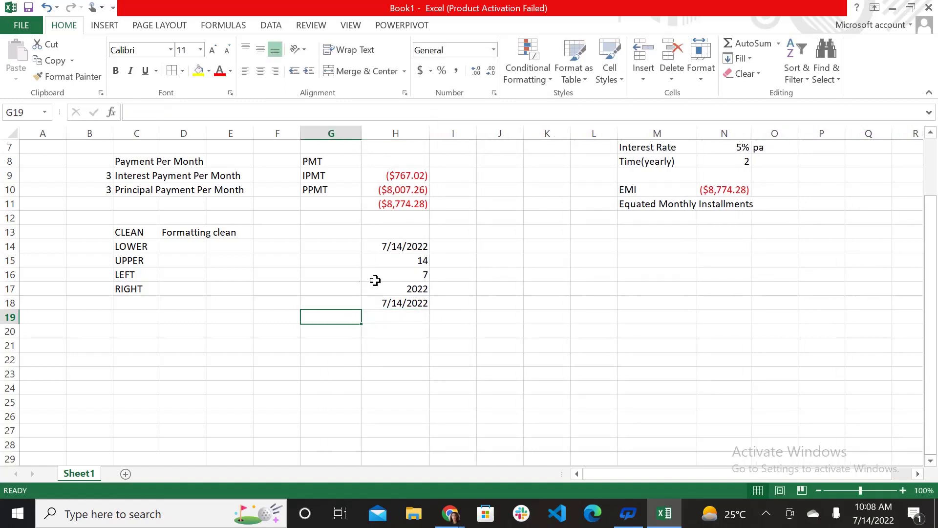
Enter the current date and time in the emptied H19 using =NOW()
left_click(402, 314)
type("=n")
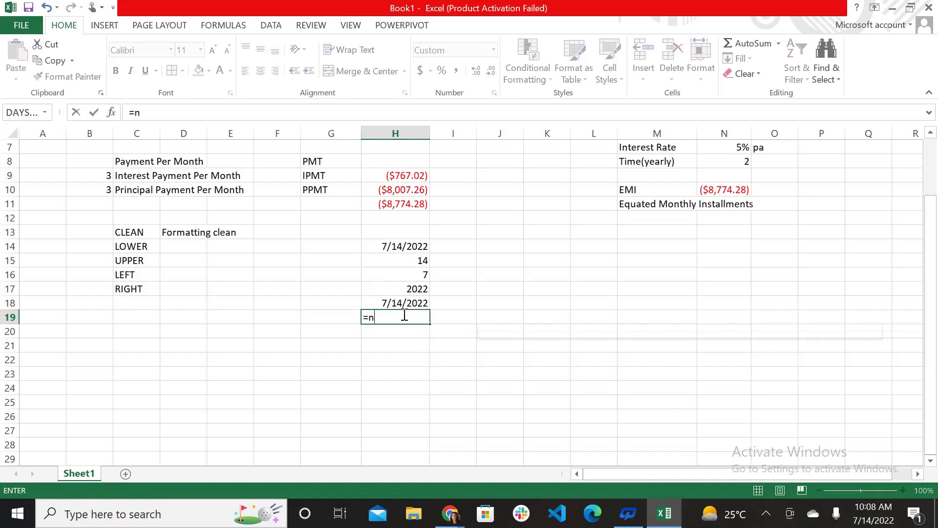
type("ow()")
key("Return")
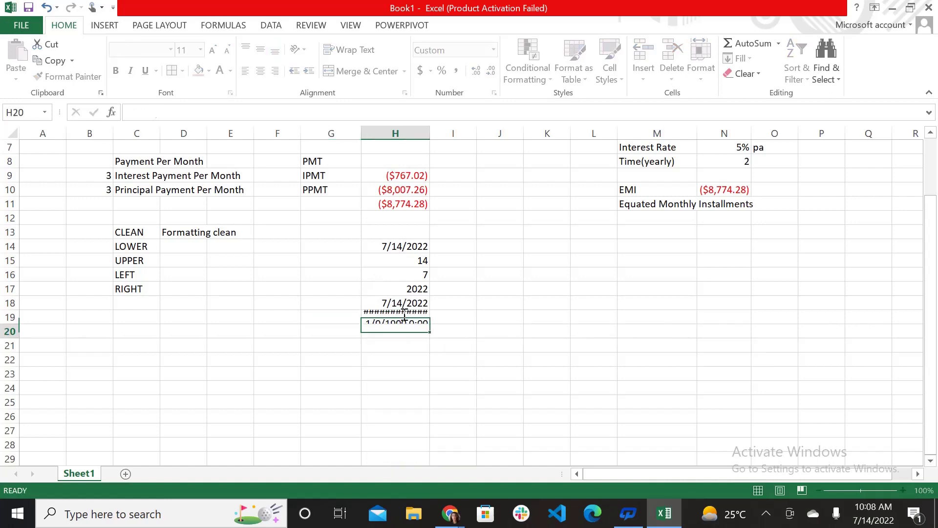
Try the Time and Long Date number formats on H19
left_click(408, 319)
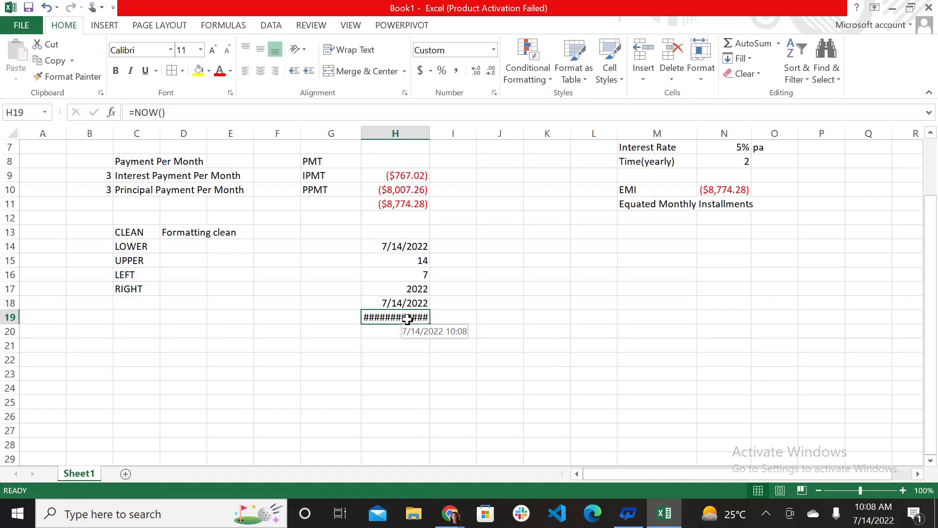
left_click(494, 49)
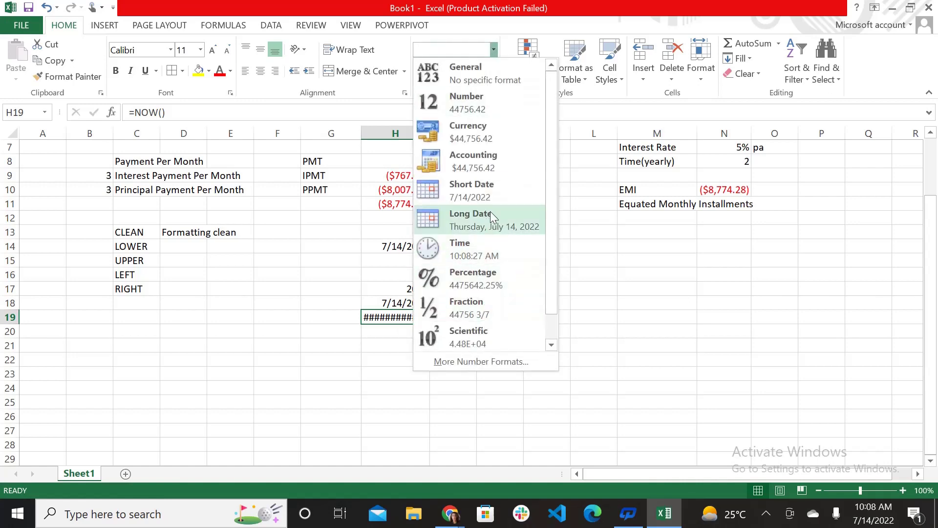
left_click(481, 253)
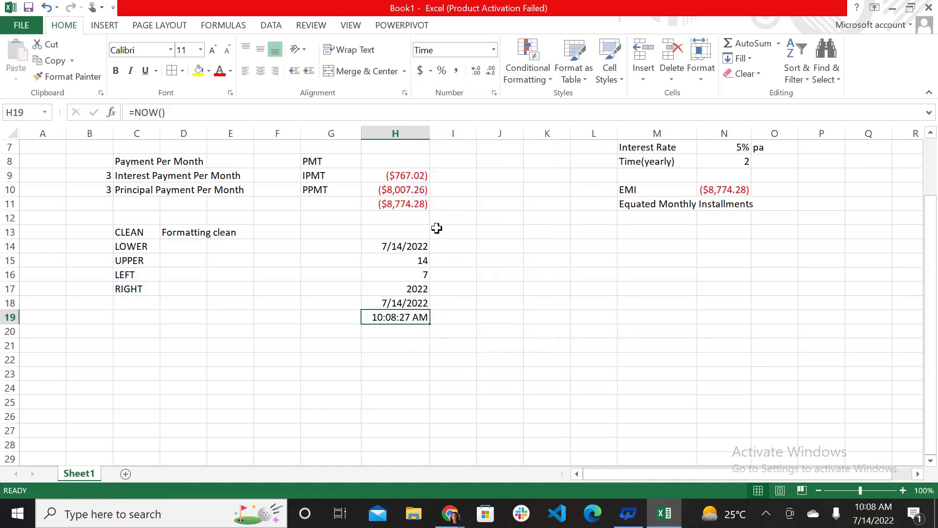
left_click(494, 49)
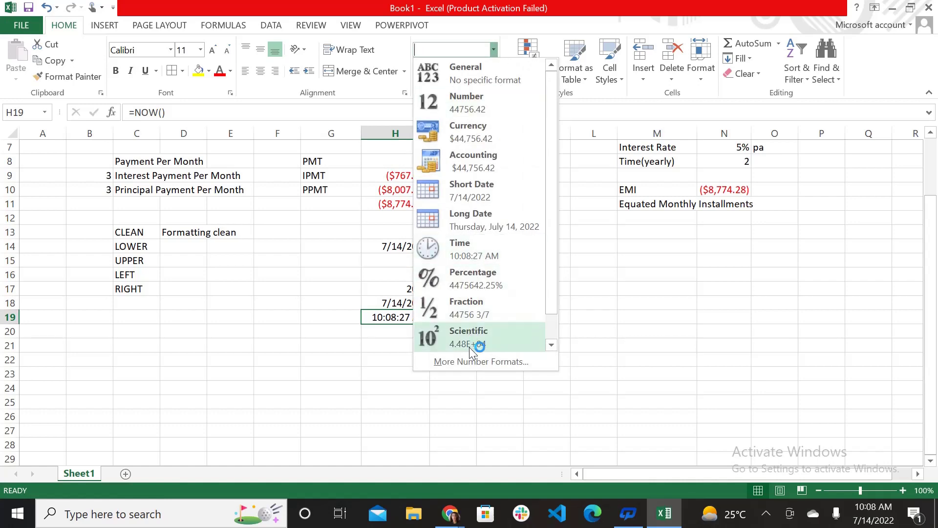
left_click(486, 220)
Apply the custom number format m/d/yyyy h:mm to H19 and widen column H to fit the full date and time
left_click(494, 49)
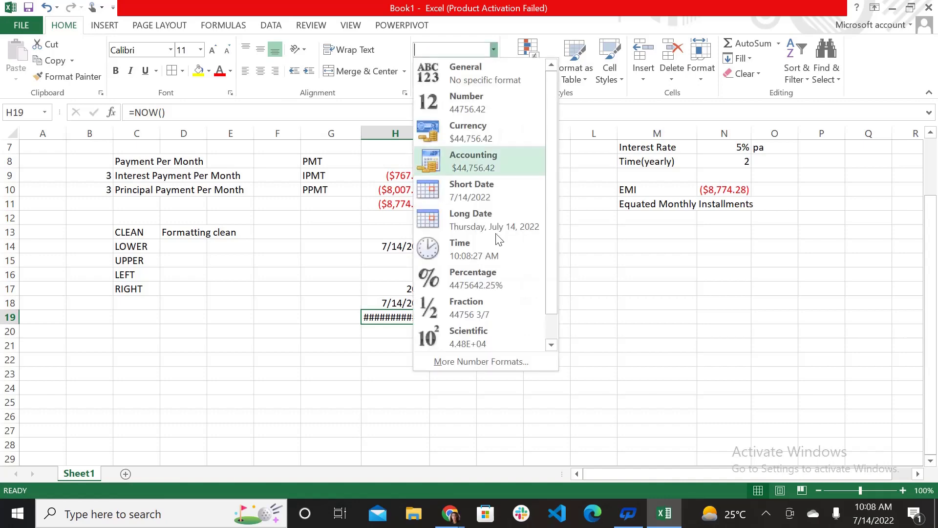
left_click(486, 361)
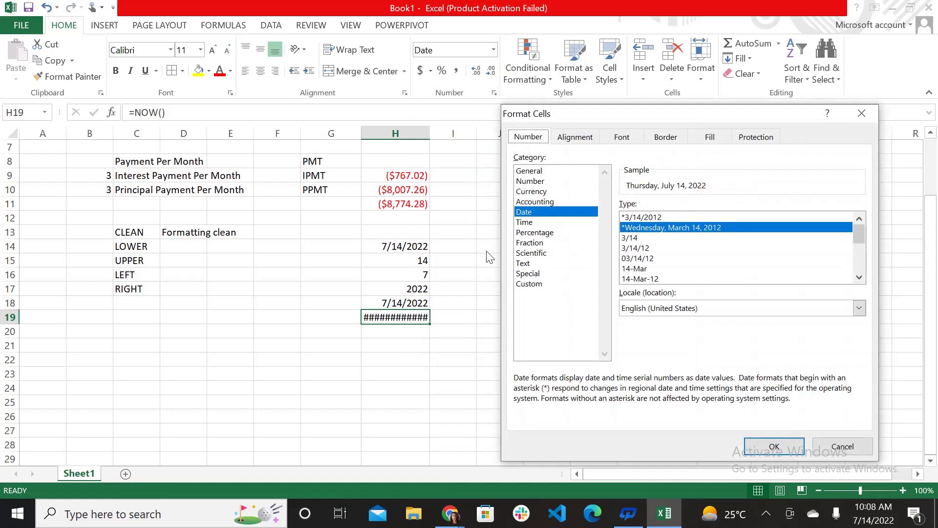
left_click(528, 223)
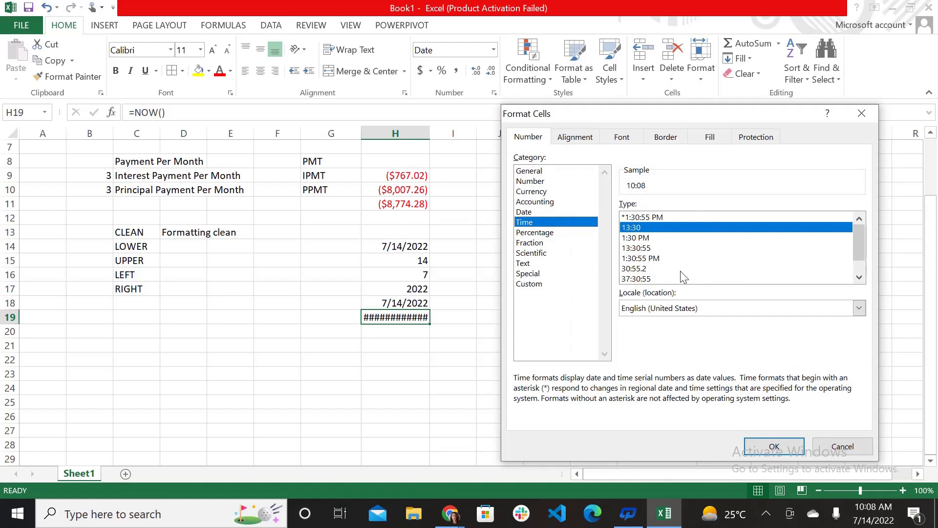
left_click(529, 284)
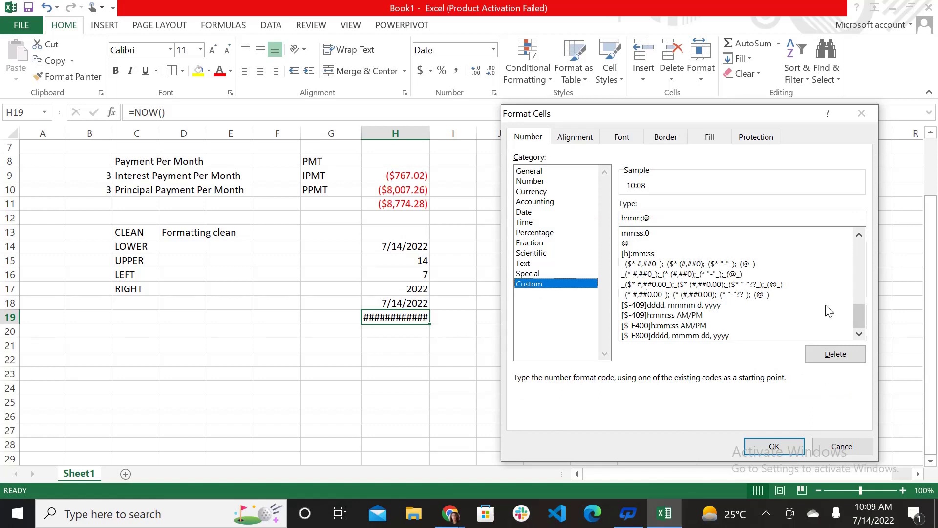
left_click_drag(861, 309, 861, 298)
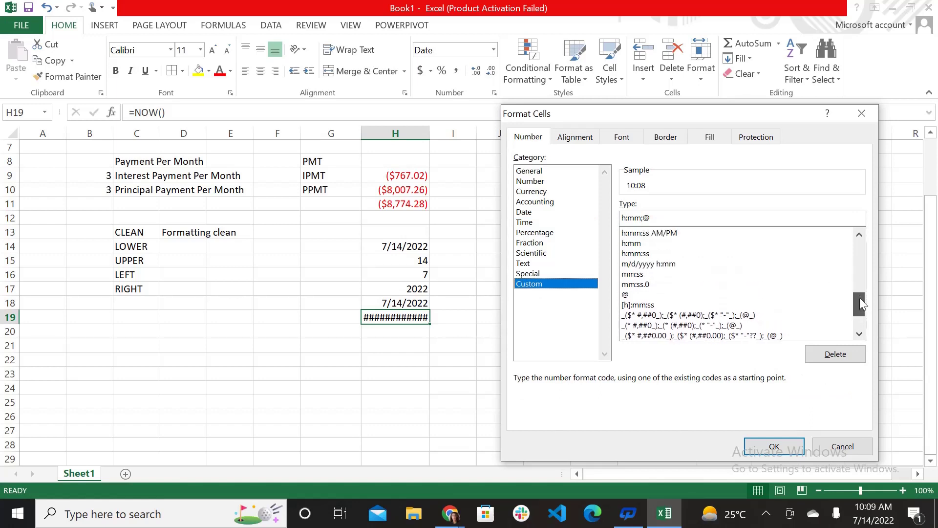
left_click(665, 274)
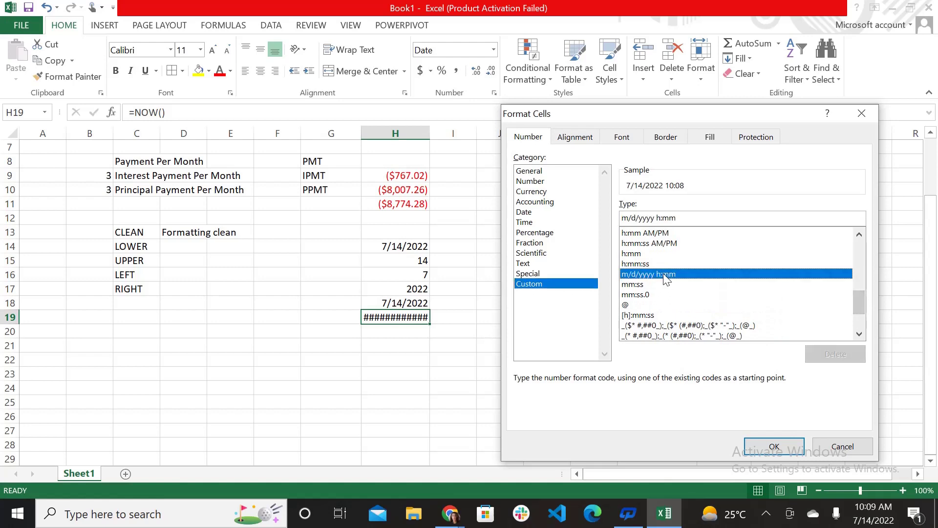
left_click(775, 447)
left_click(412, 384)
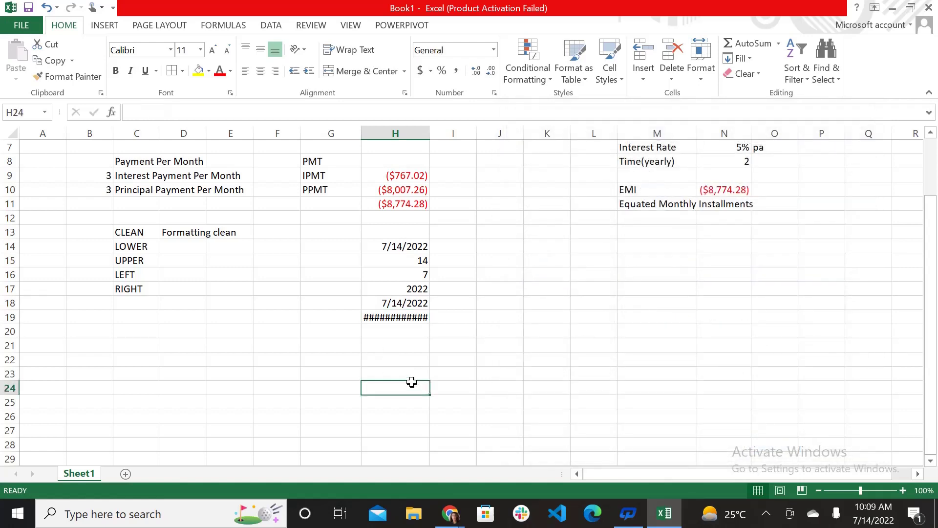
left_click_drag(430, 133, 445, 133)
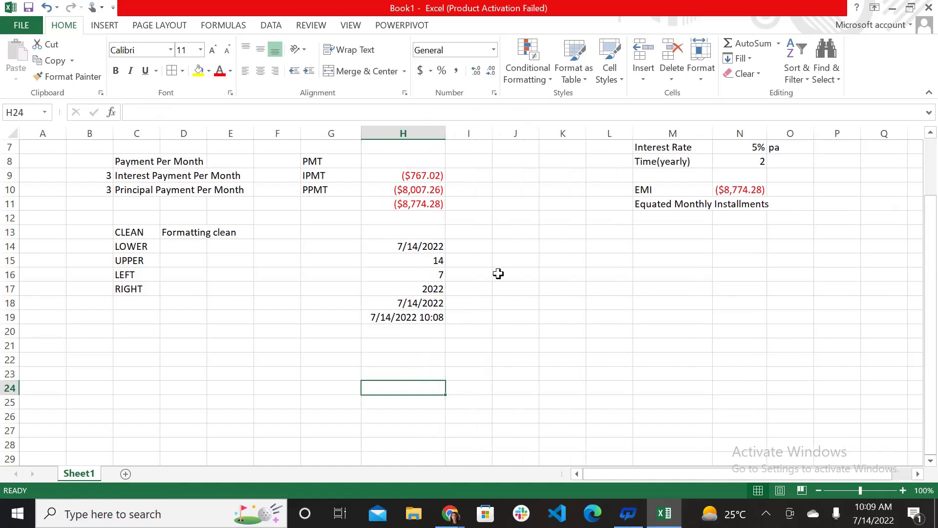
left_click(412, 319)
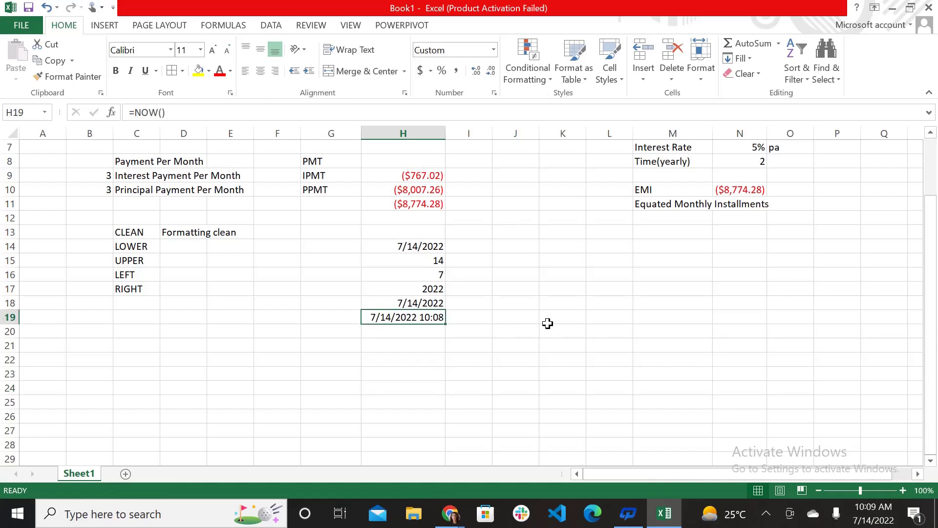
key("Delete")
type("-")
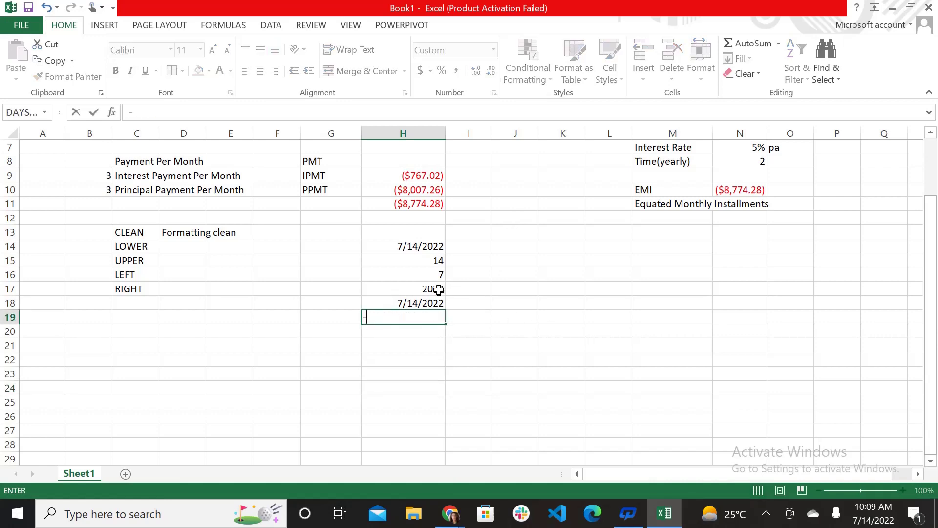
type("now()")
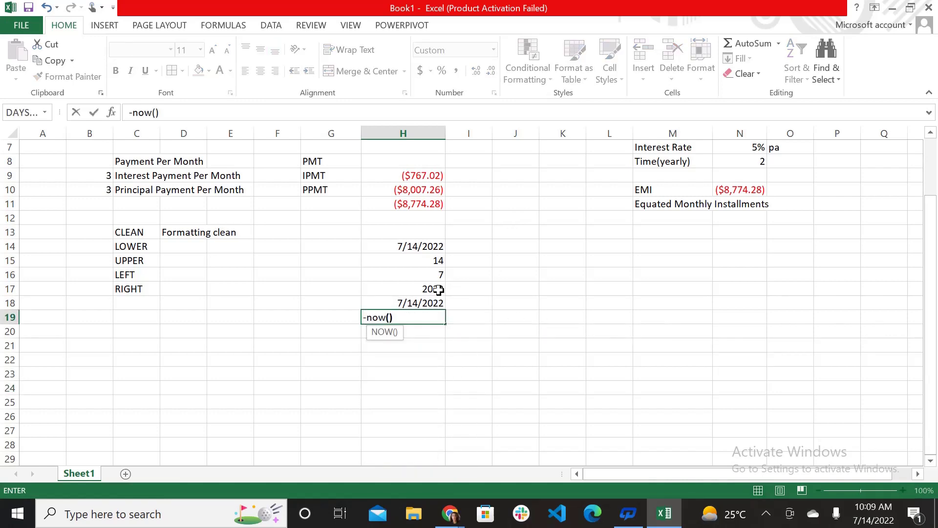
key("BackSpace")
key("BackSpace")
key("Escape")
Enter =NOW() in H19 to show the current date and time
type("=n")
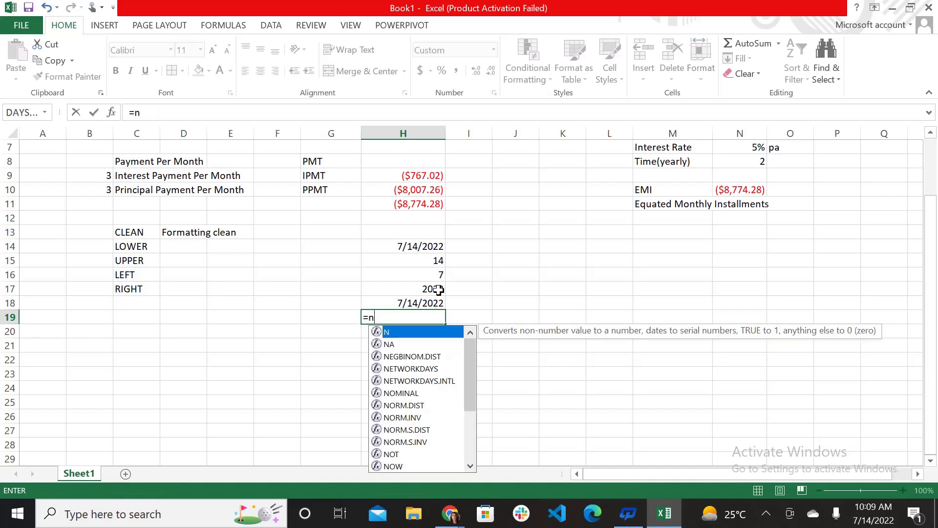
type("ow()")
key("Return")
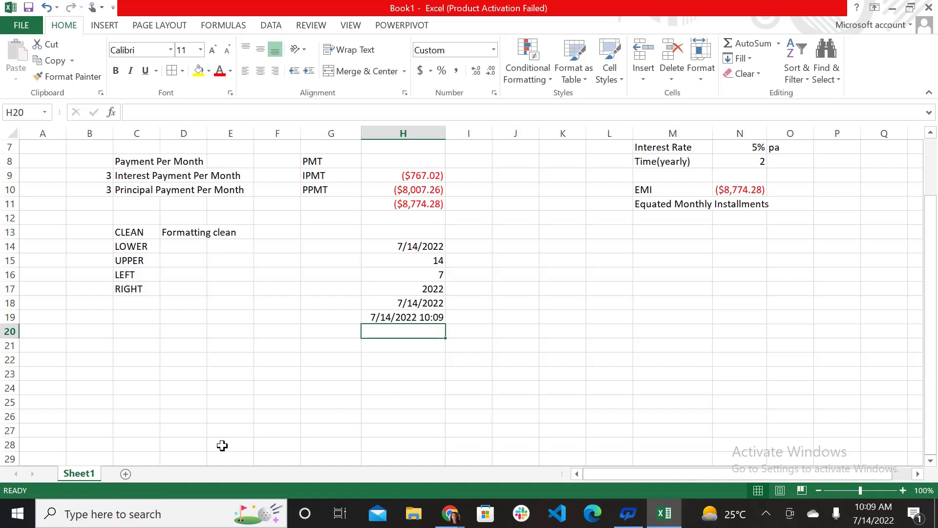
Enter the table headers Sr, Product and qua,sale in cells J16 to L16
left_click(501, 280)
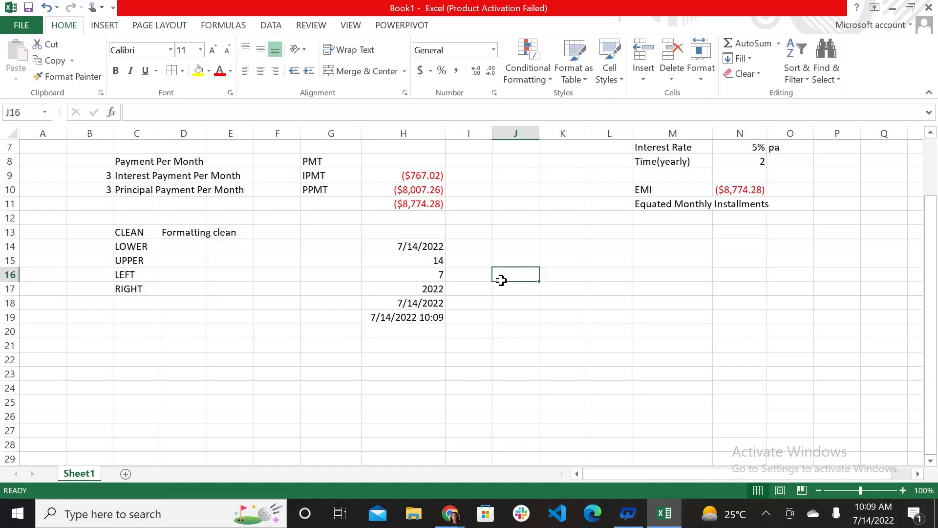
type("Sr")
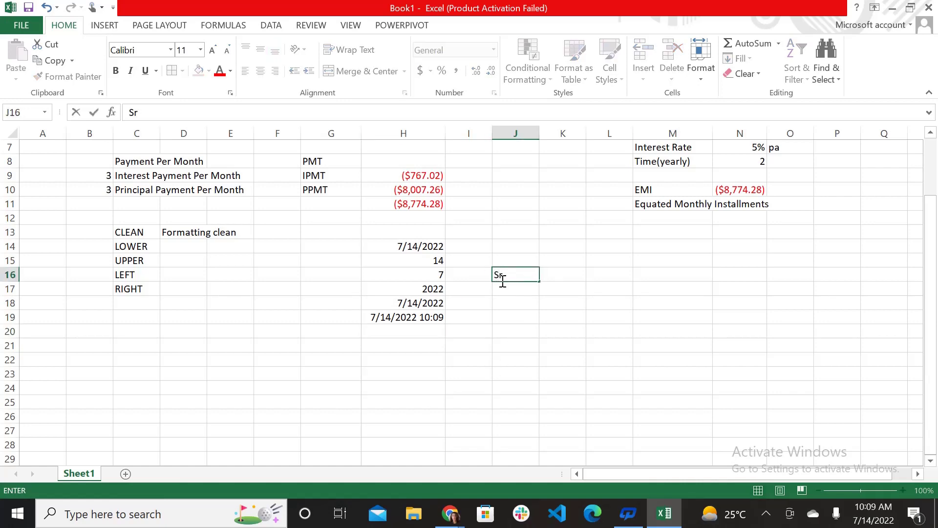
key("Tab")
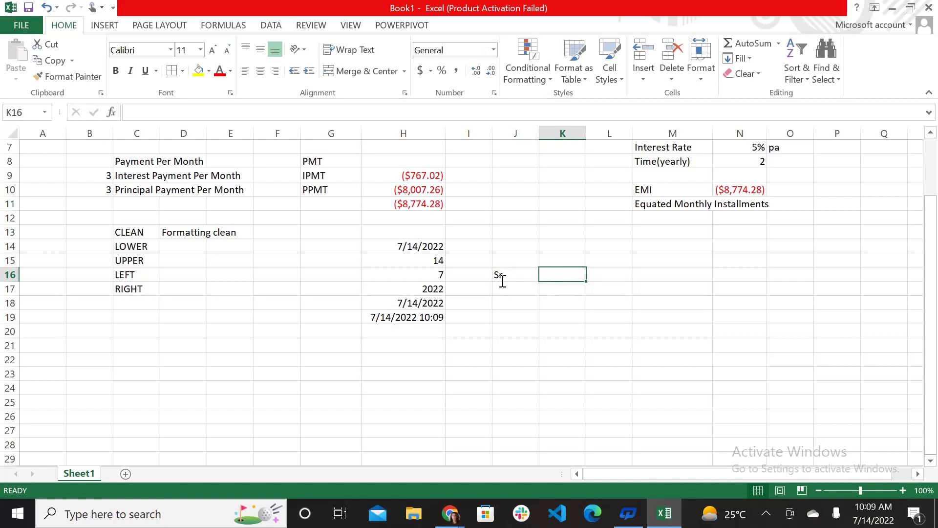
type("Product")
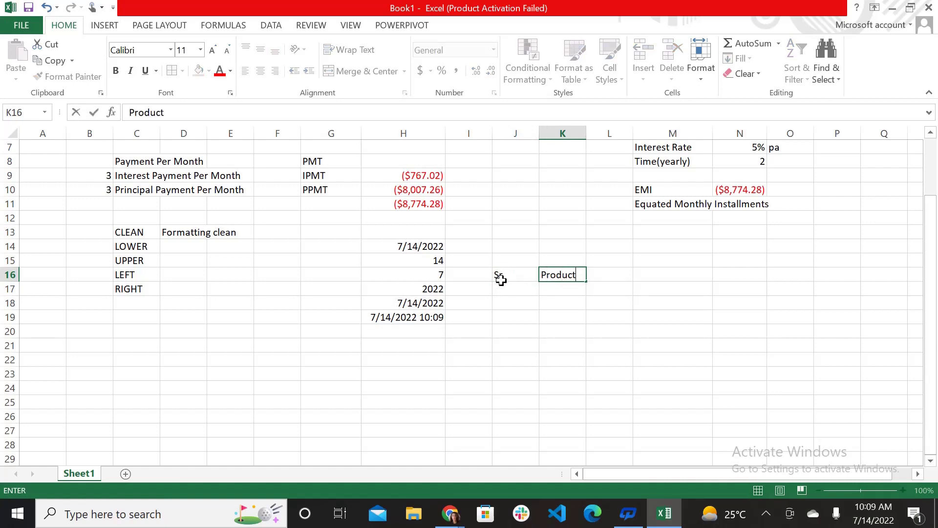
key("Tab")
type("qu")
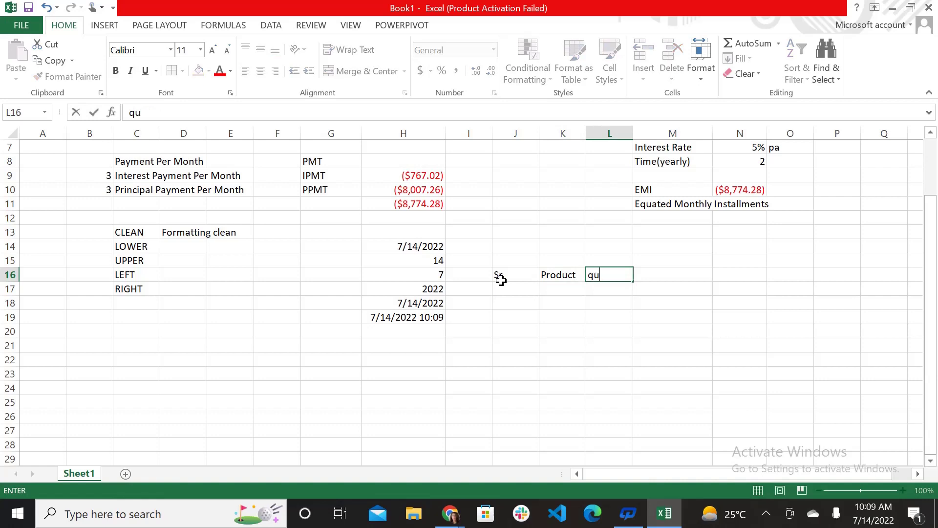
type("a,sale")
key("Return")
key("Up")
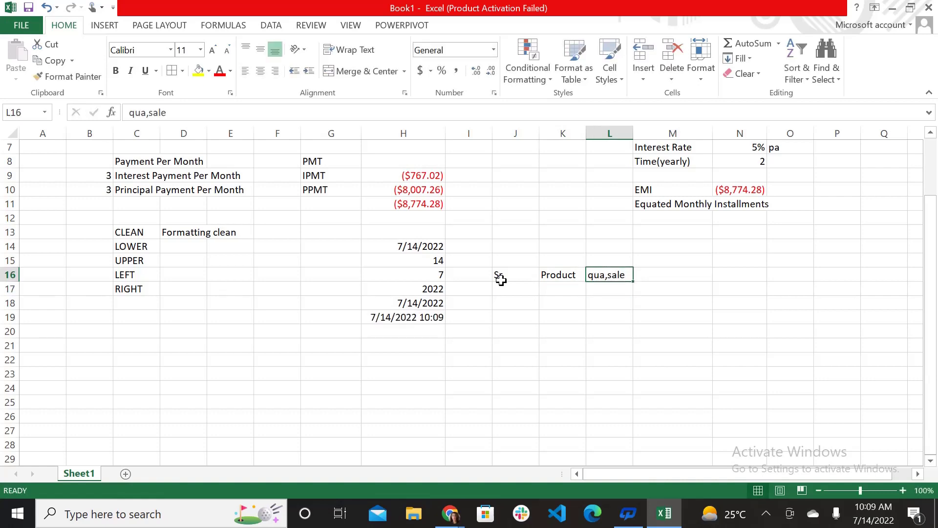
Correct the header in L16 to read qua.sale
left_click(148, 113)
key("Right")
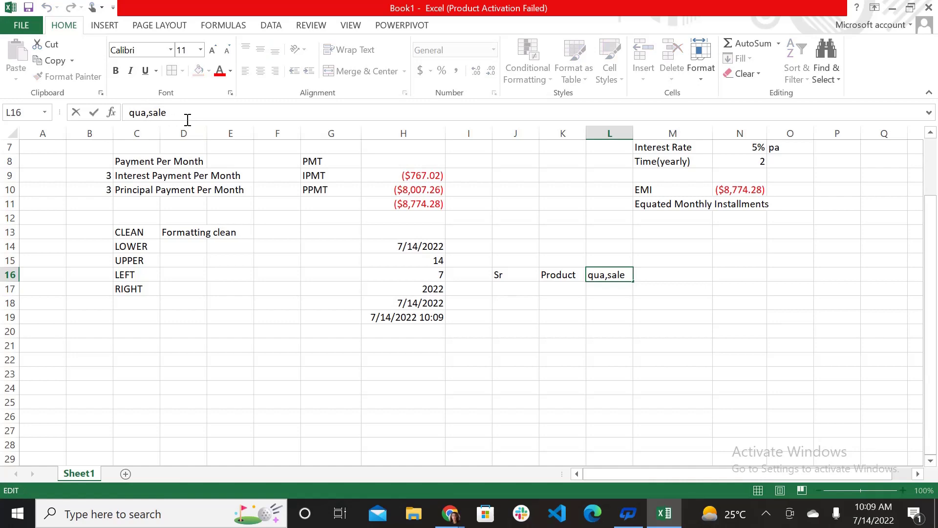
key("BackSpace")
type(".")
key("Return")
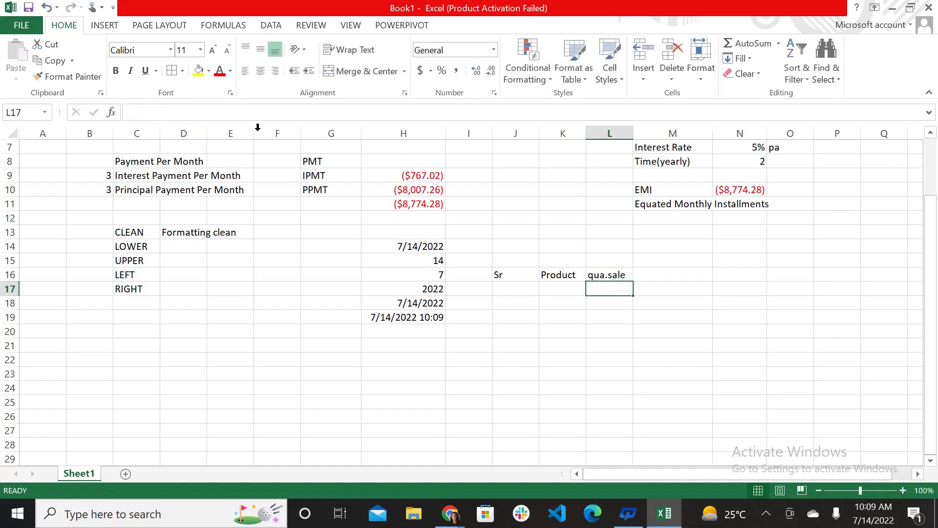
Fill the Sr column with the serial numbers 1, 2 and 3 in J17 to J19
left_click(515, 289)
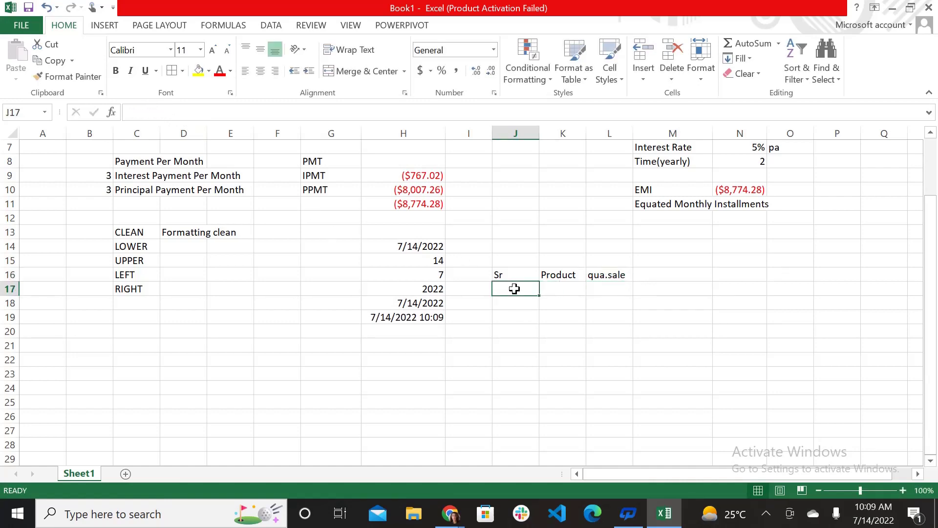
type("1")
key("Return")
type("2")
key("Return")
type("3")
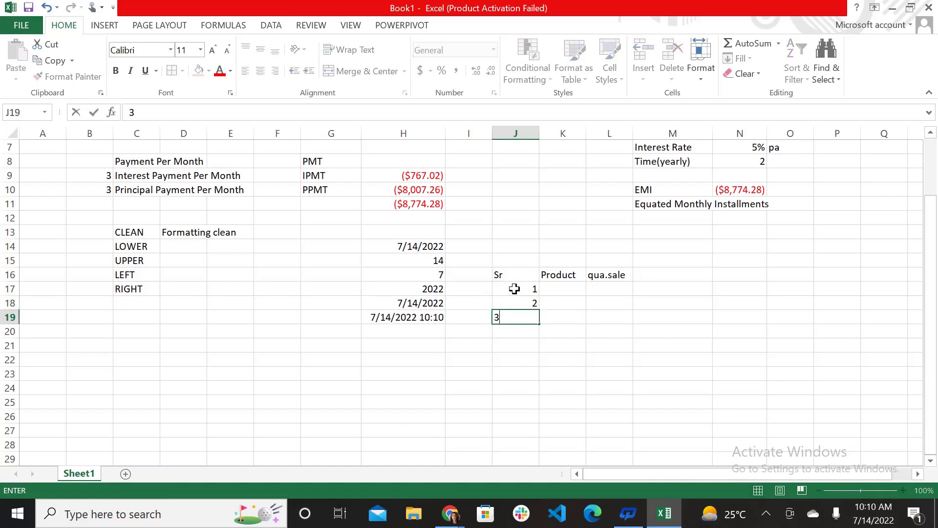
key("Tab")
List the products keyboard, Mouse and pen drive in K17 to K19
key("Up")
key("Up")
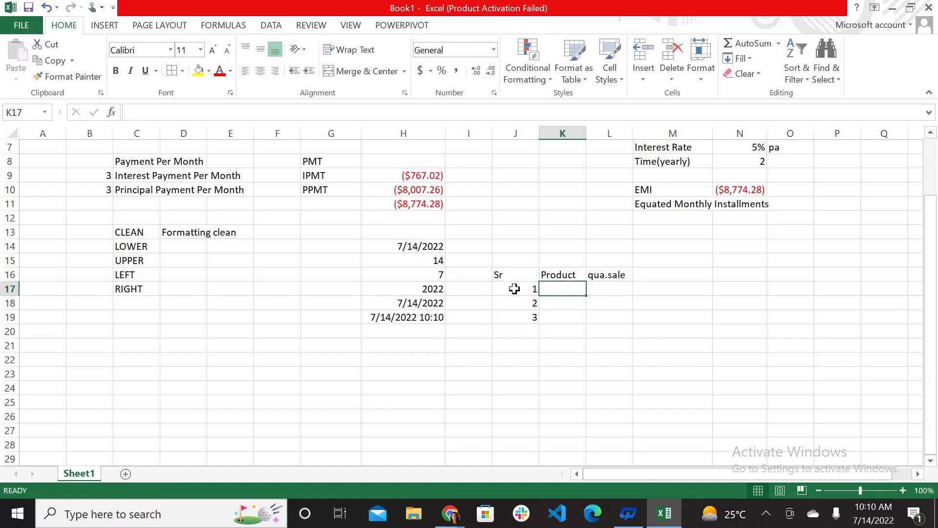
type("keyboard")
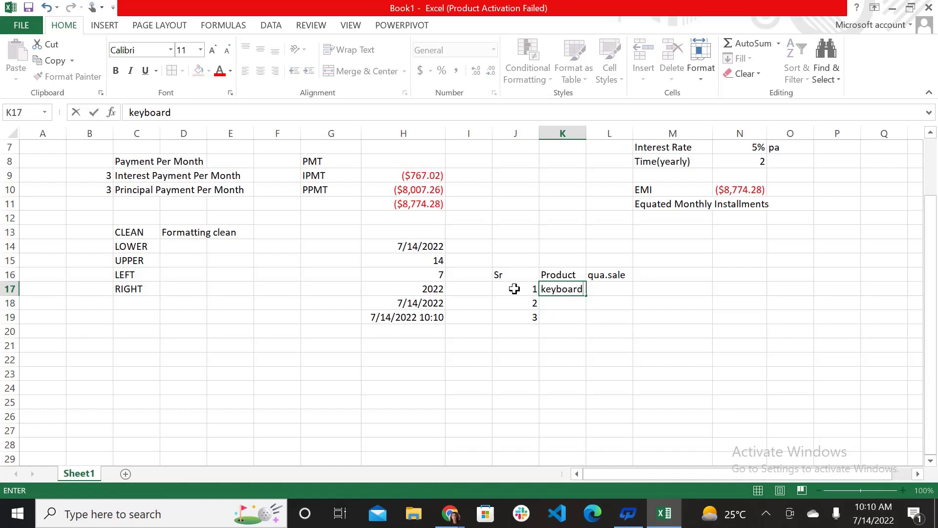
key("Return")
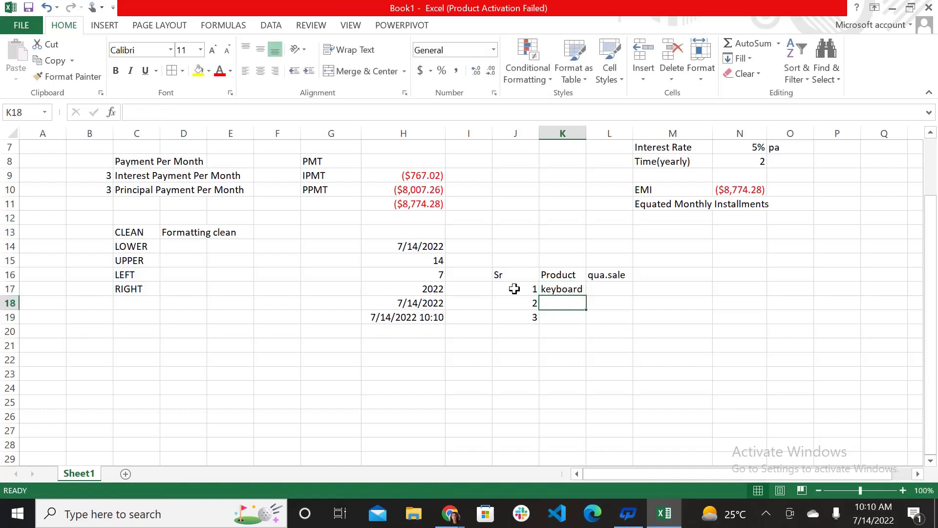
type("Mou")
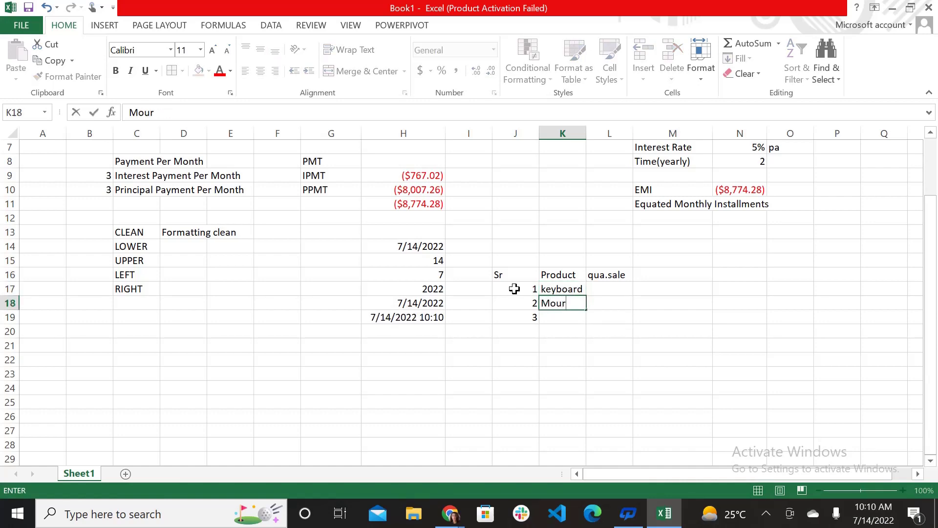
type("se")
key("Return")
type("pe")
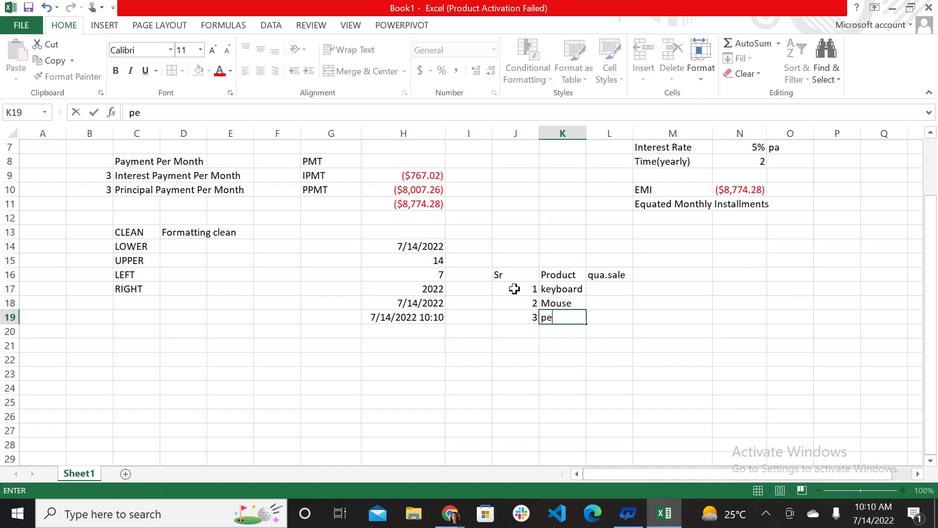
type("n drive")
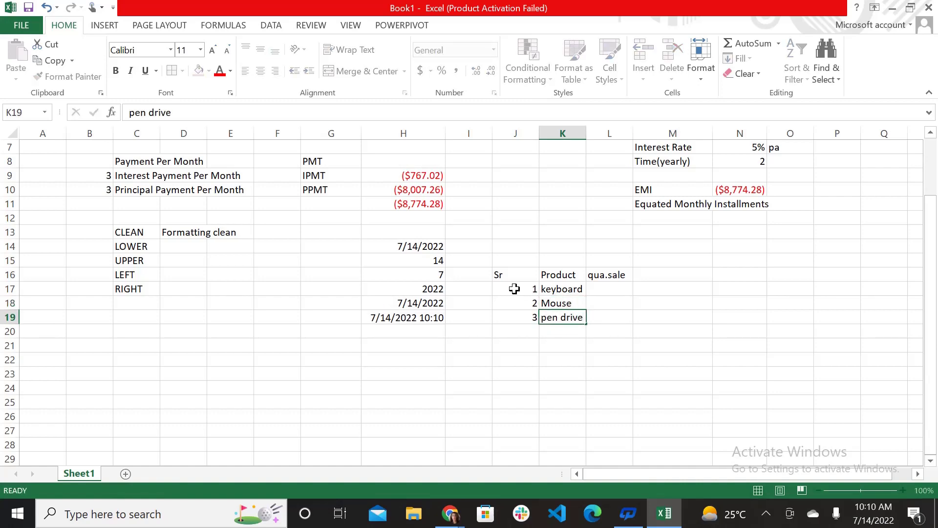
key("Tab")
Enter the sale quantities 15, 26 and 35 in L17 to L19
key("Up")
key("Up")
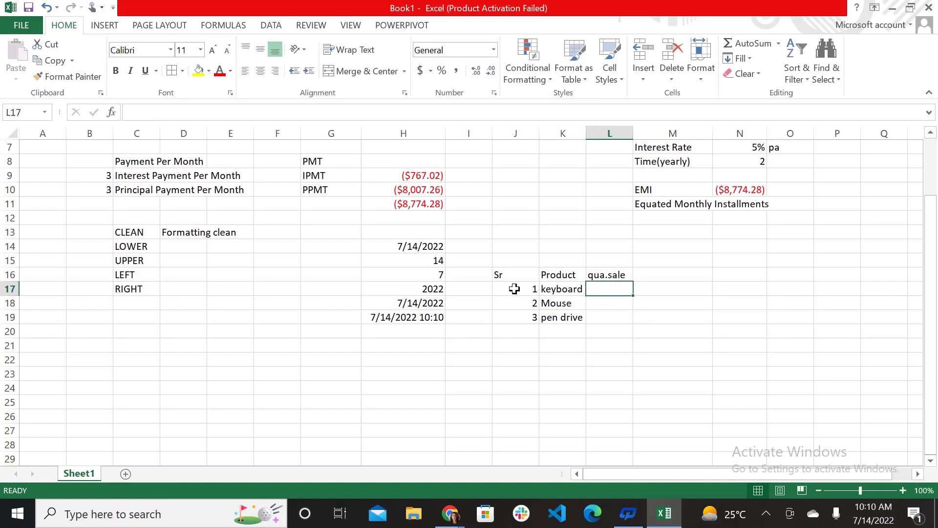
type("15")
key("Return")
type("26")
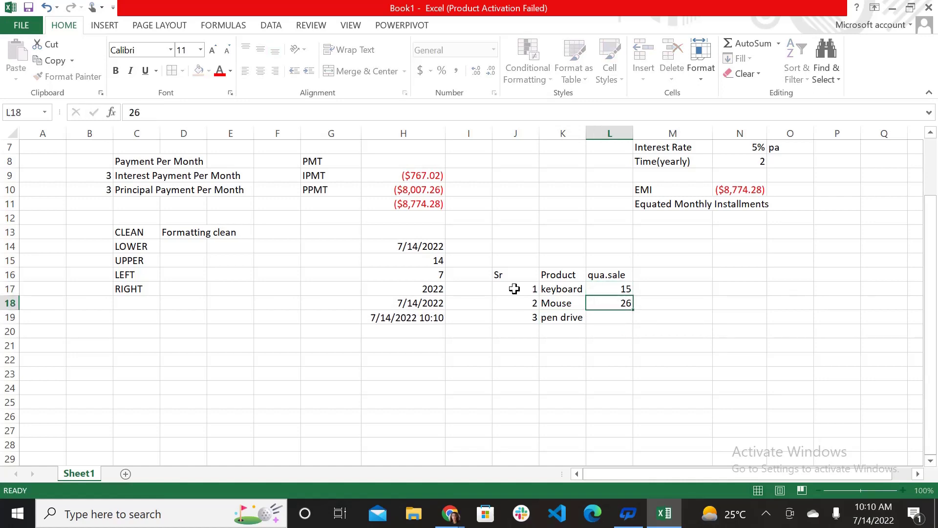
key("Return")
type("35")
key("Tab")
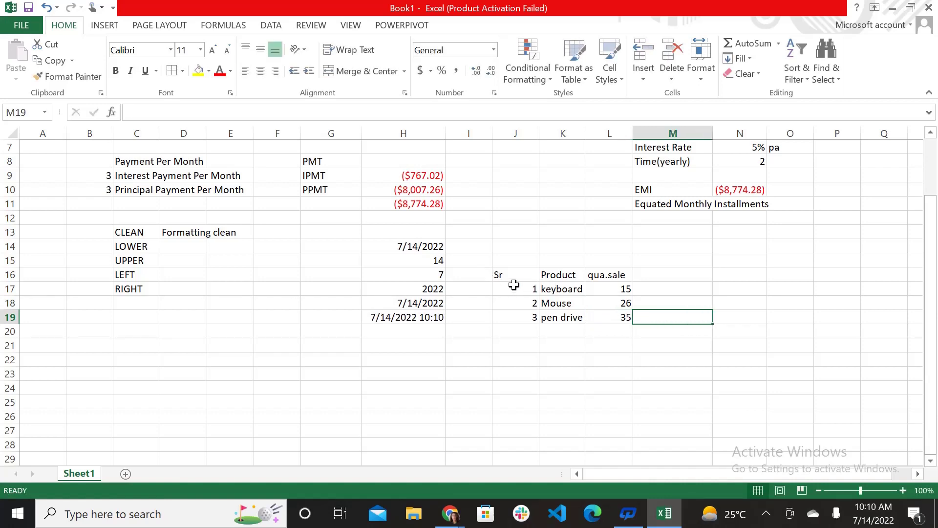
left_click_drag(508, 276, 611, 320)
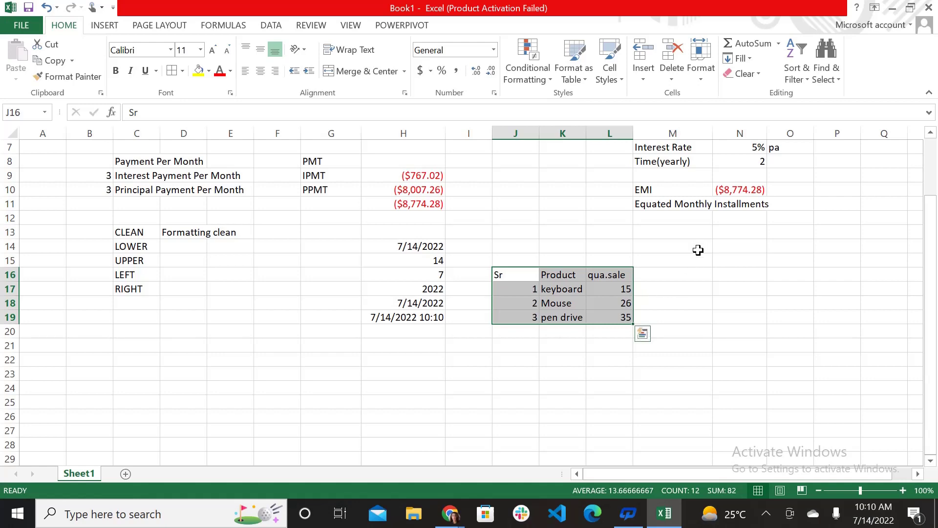
left_click(658, 276)
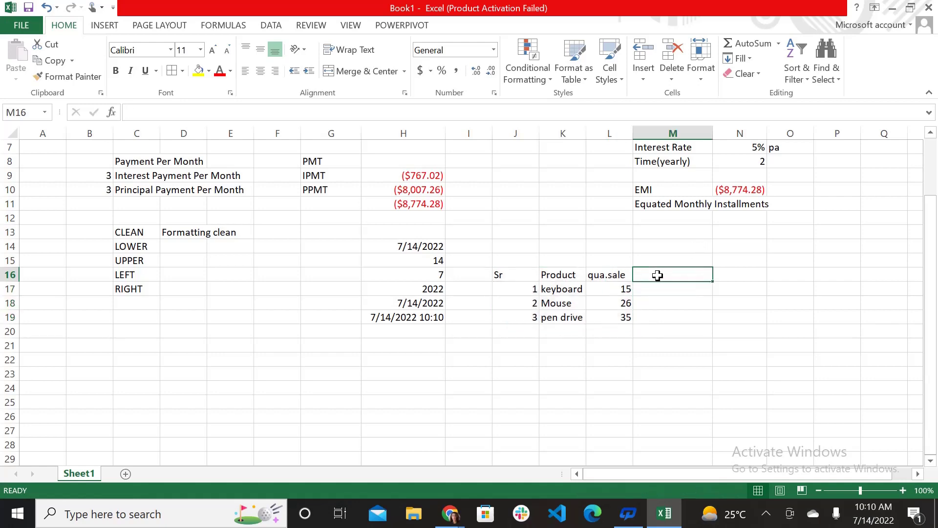
type("=")
key("Escape")
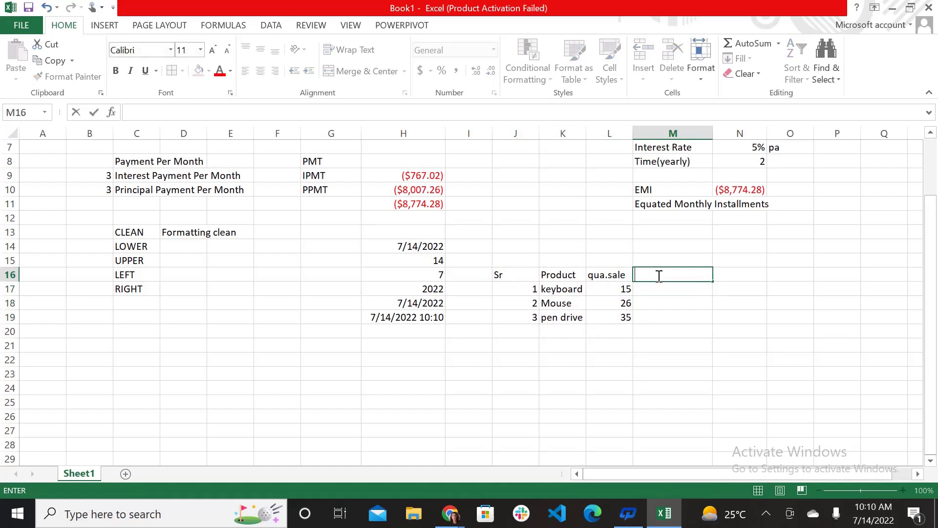
key("Return")
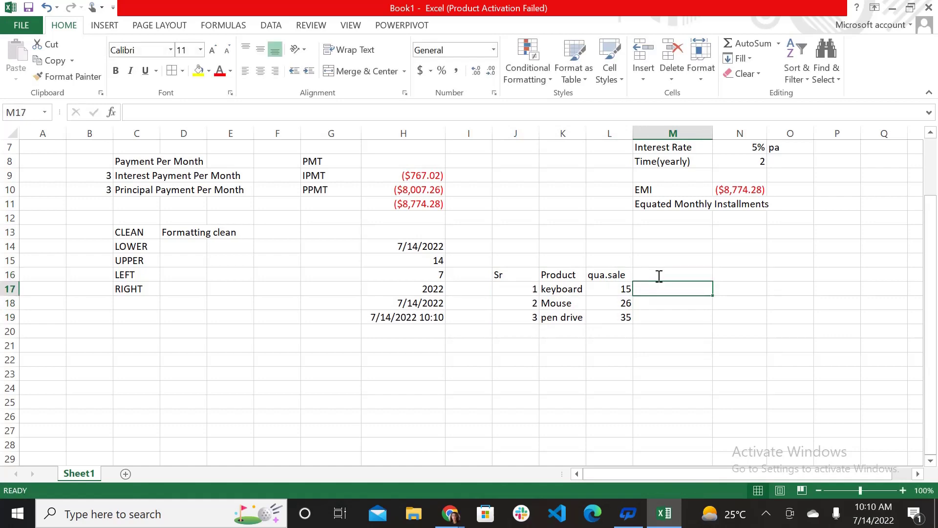
Enter the formula =VLOOKUP(M17,J16:L19,3) in N17 to look up the sale quantity by serial number
key("Right")
type("=V")
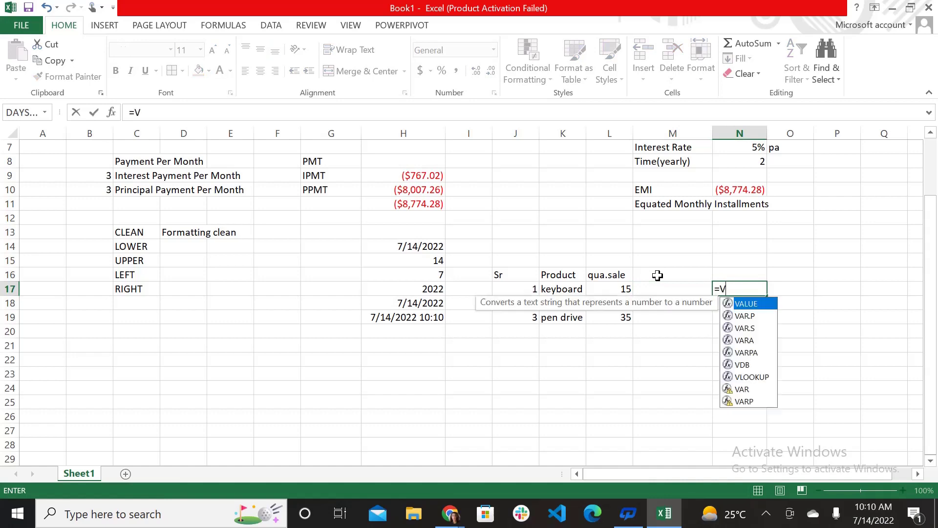
type("LOOKUP")
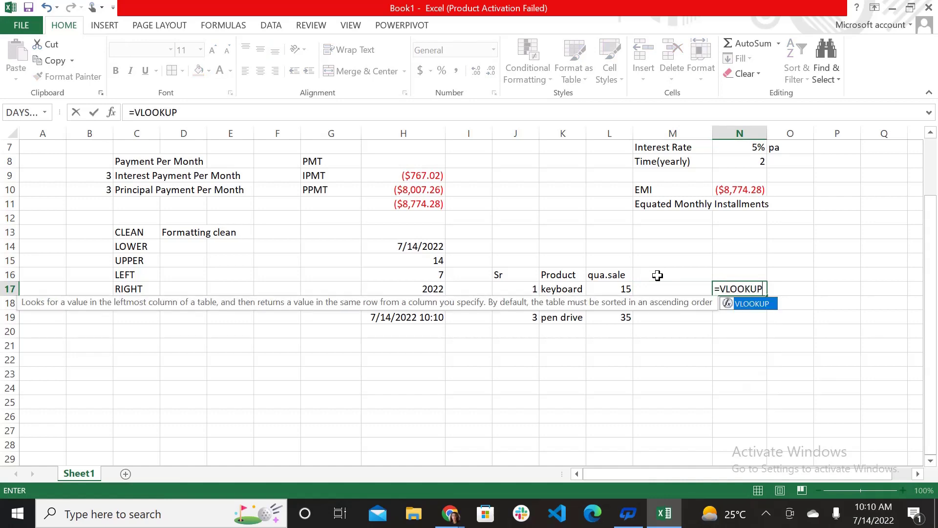
type("(")
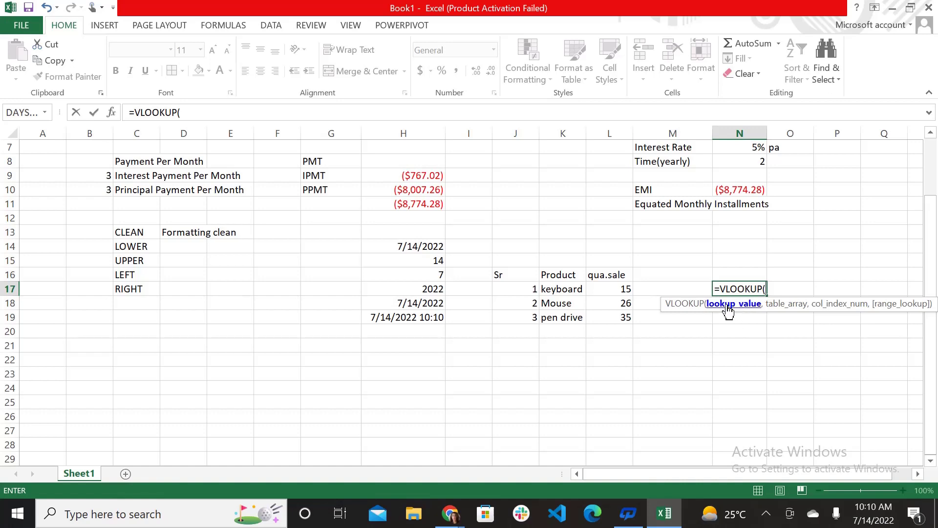
left_click(680, 288)
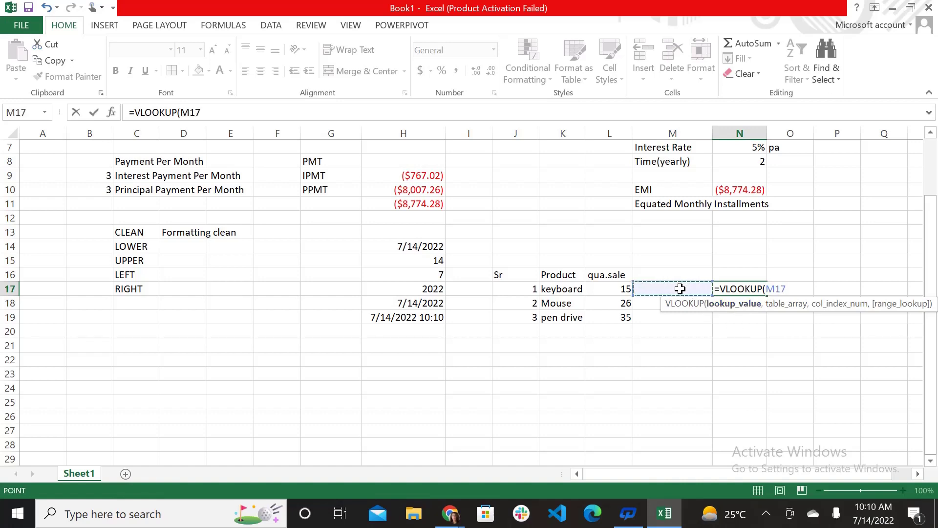
type(",")
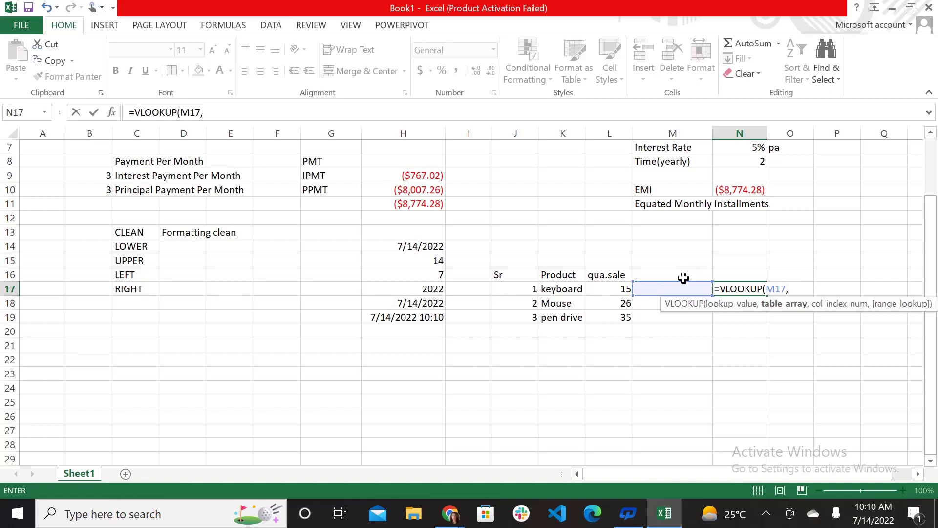
left_click_drag(504, 274, 610, 316)
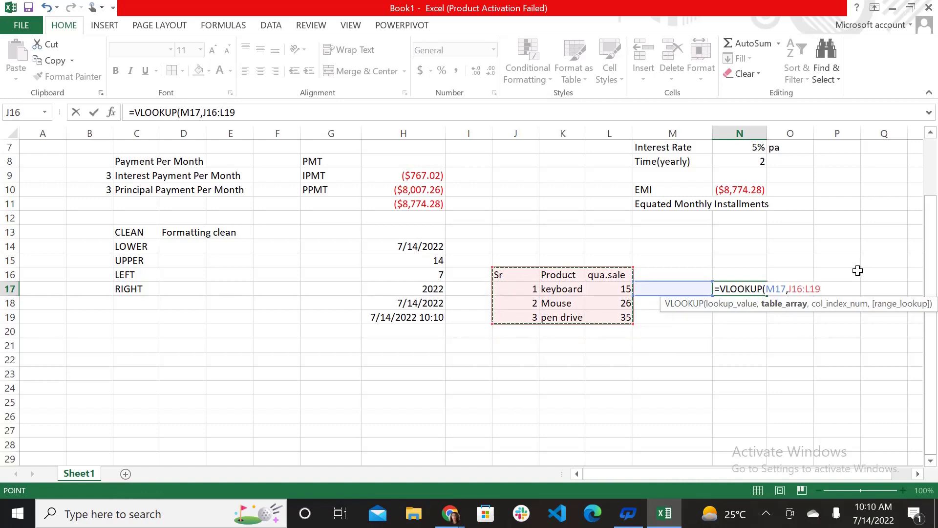
type(",")
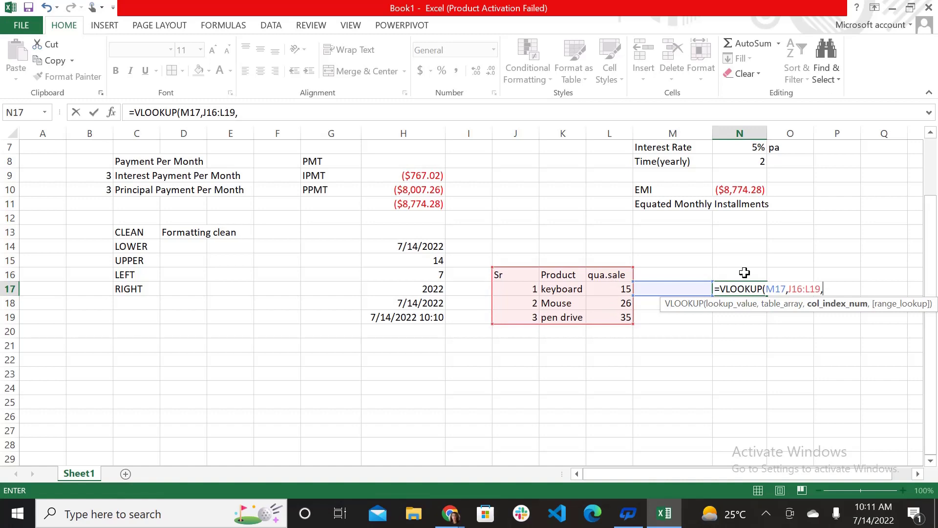
type("3)")
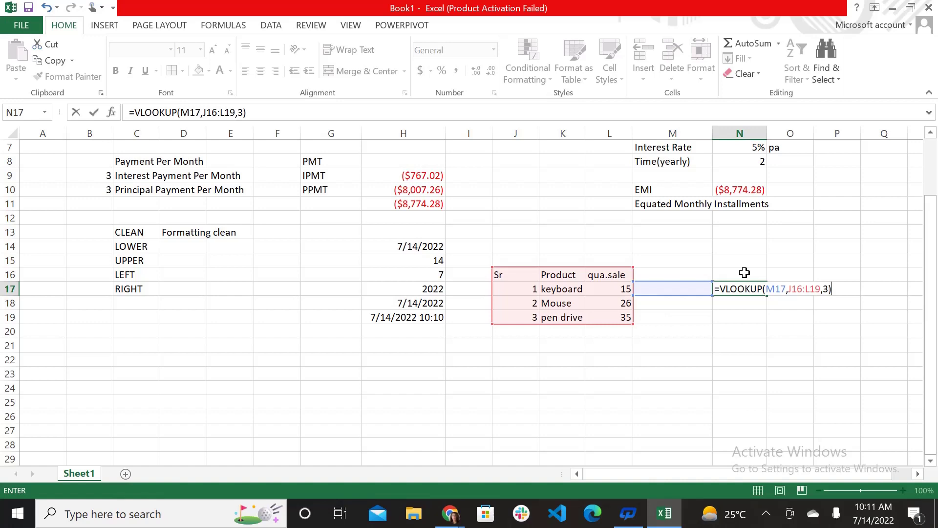
key("Return")
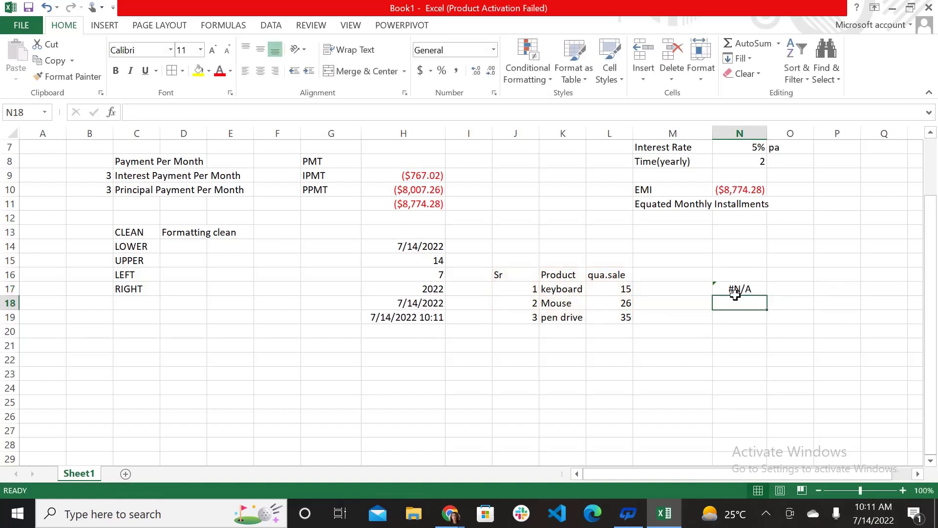
Test the lookup formula by entering serial number 1 in M17 and replacing it with 2
left_click(734, 291)
left_click(668, 287)
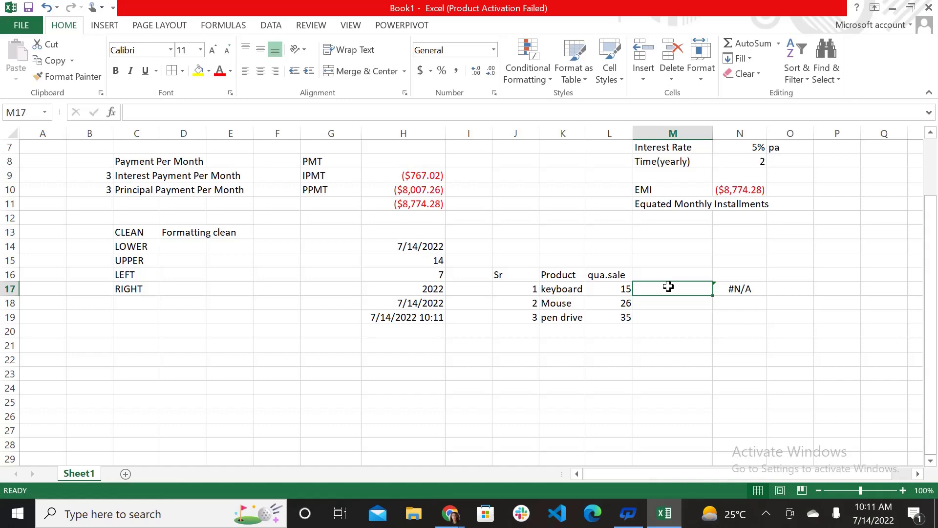
type("1")
key("Tab")
left_click(668, 287)
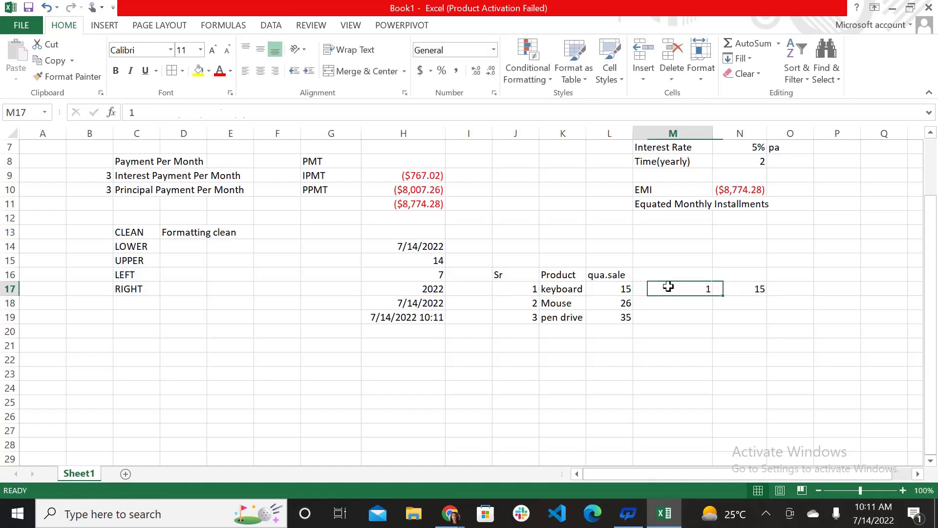
type("2")
key("Tab")
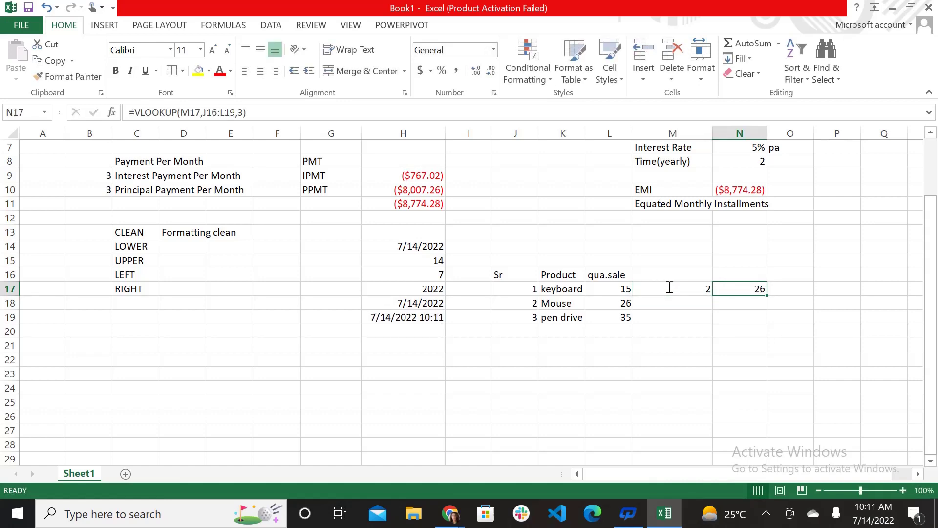
Test the quantity lookup with serial number 3 in M17
left_click(668, 287)
type("3")
key("Tab")
Label C22 as abs and enter the sample numbers 23 and -34 in F22 and F23
left_click(158, 362)
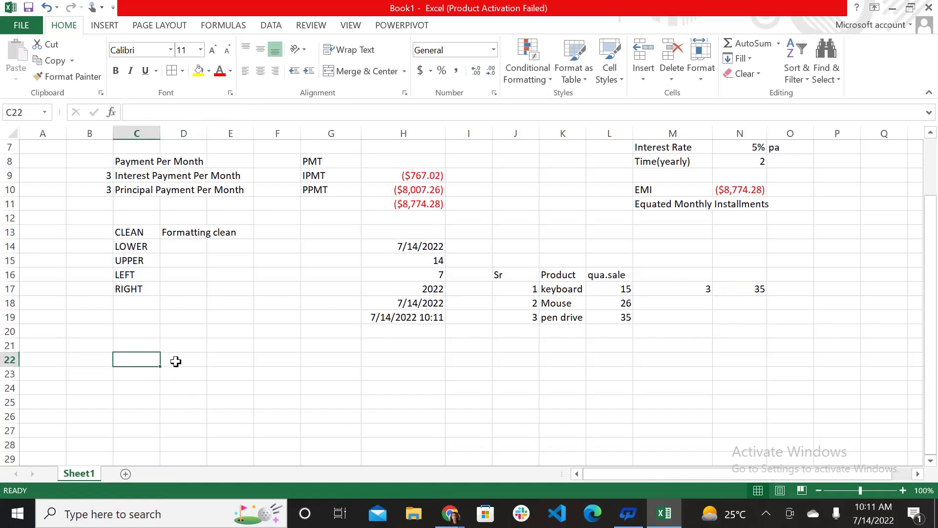
type("abs")
key("Tab")
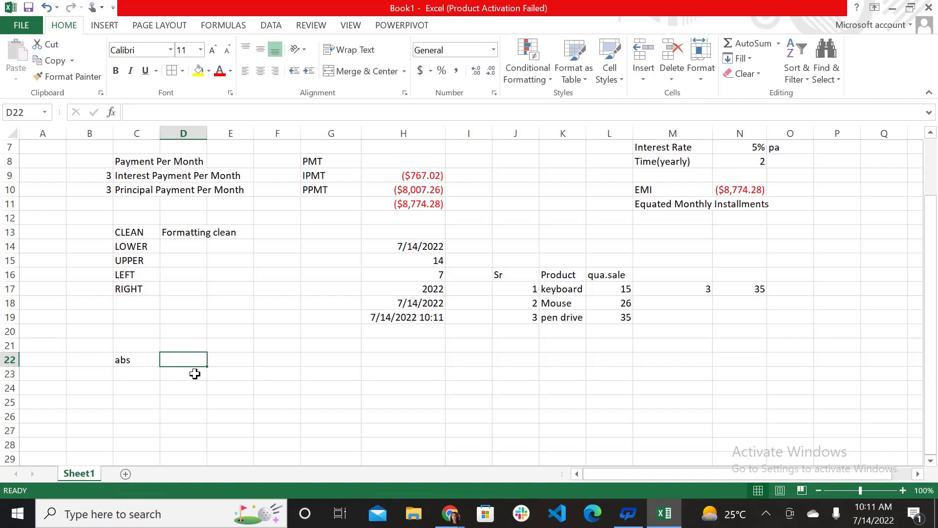
key("Left")
key("Left")
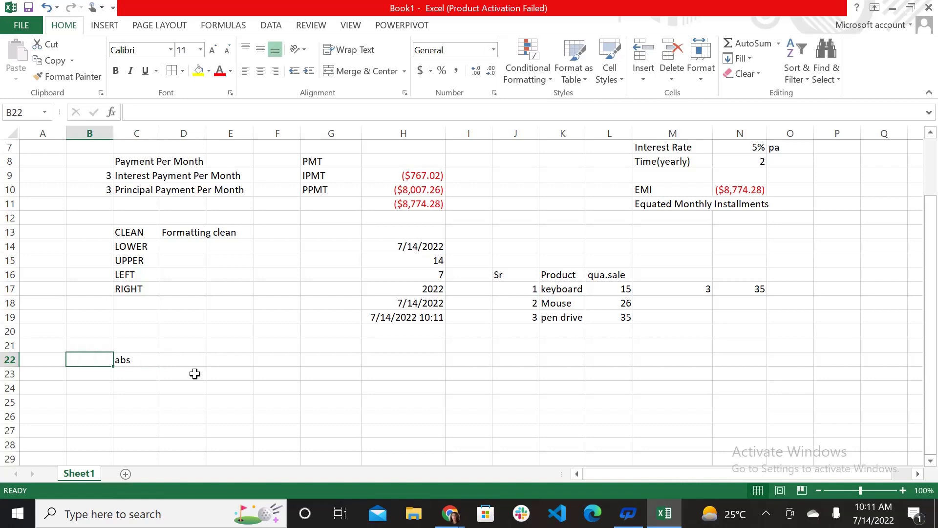
key("Right")
key("Right")
key("Right")
key("Right")
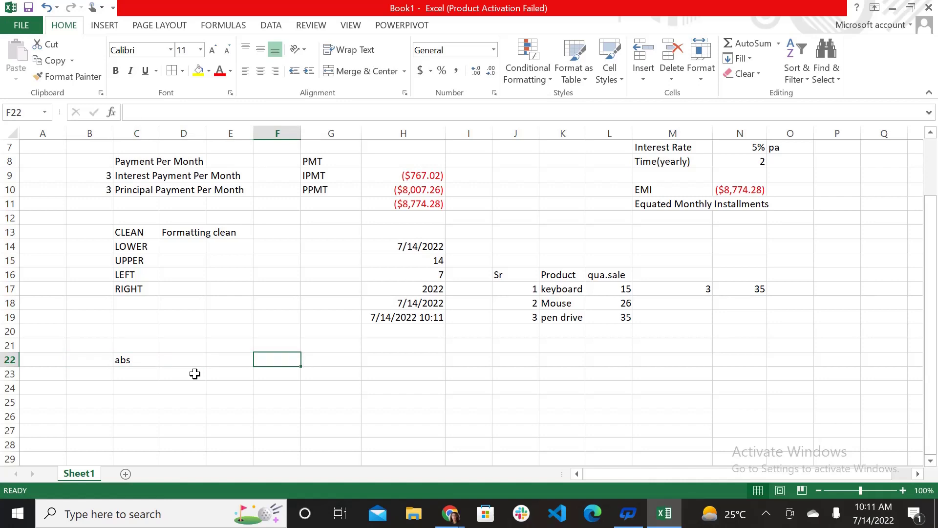
type("23")
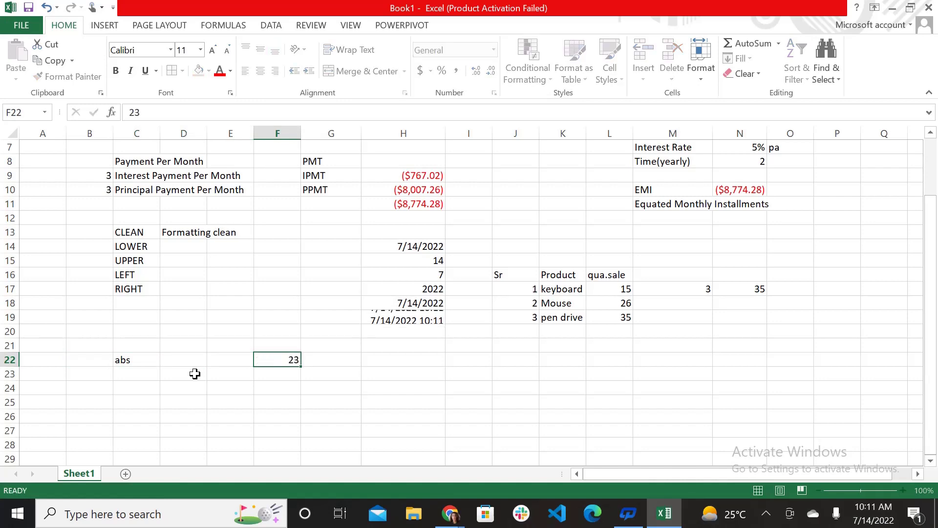
key("Return")
type("-34")
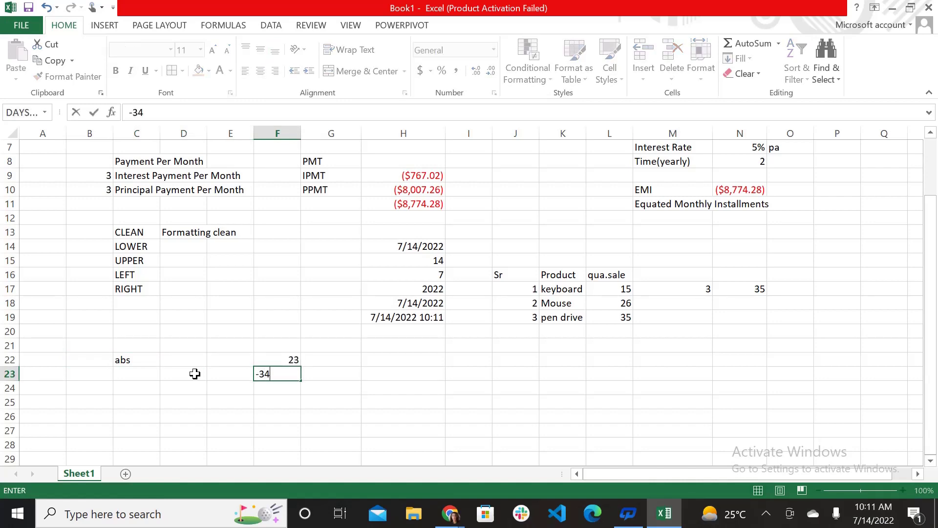
Enter the formula =ABS(F22) in G22 to get the absolute value of the first sample number
key("Up")
key("Right")
type("=abs(")
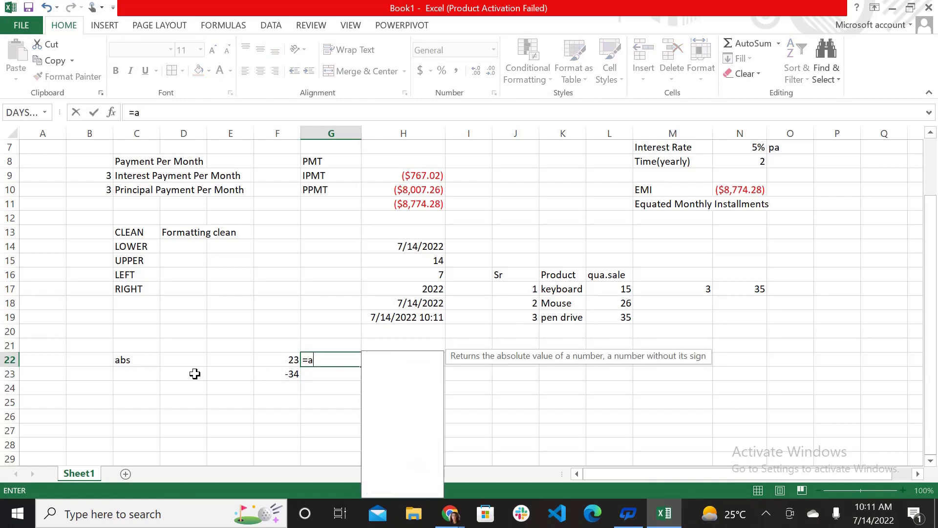
left_click(273, 359)
type(")")
key("Return")
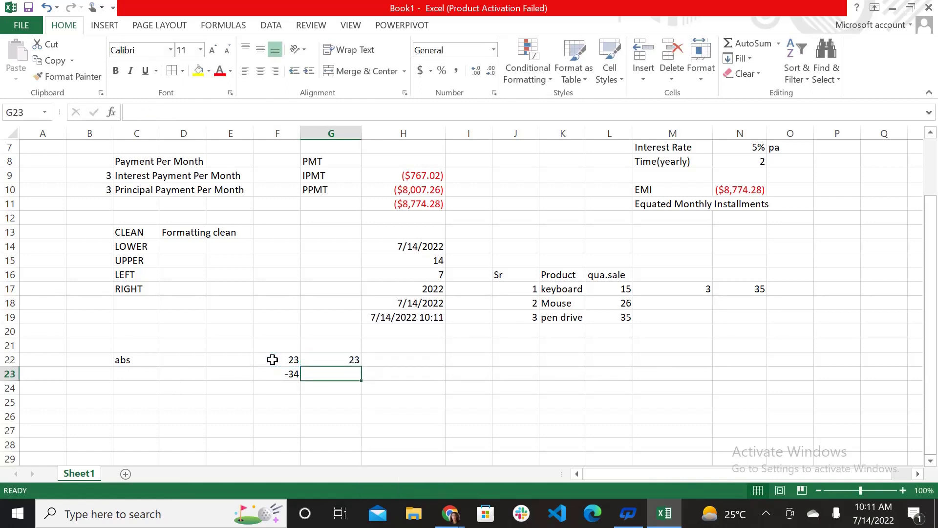
Enter the formula =ABS(F23) in G23 to get the absolute value of the negative sample number
type("=abs")
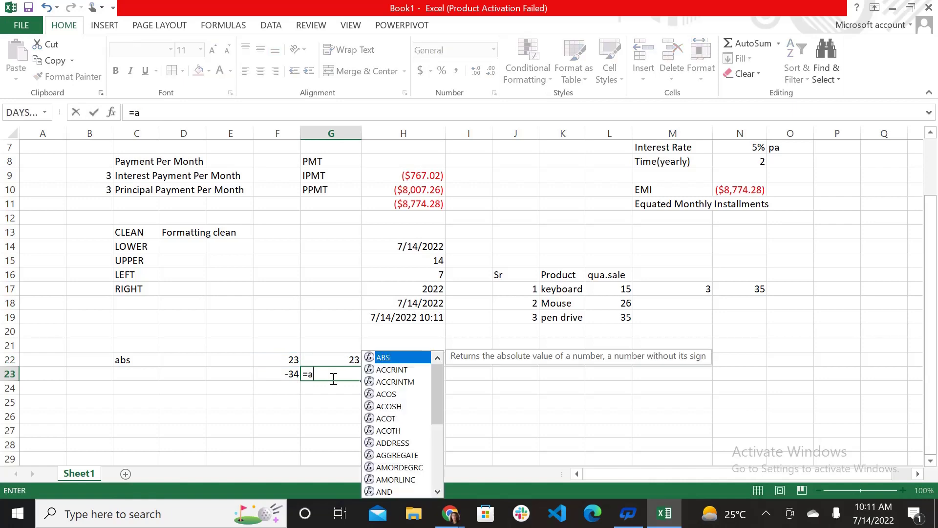
key("BackSpace")
type("bs(")
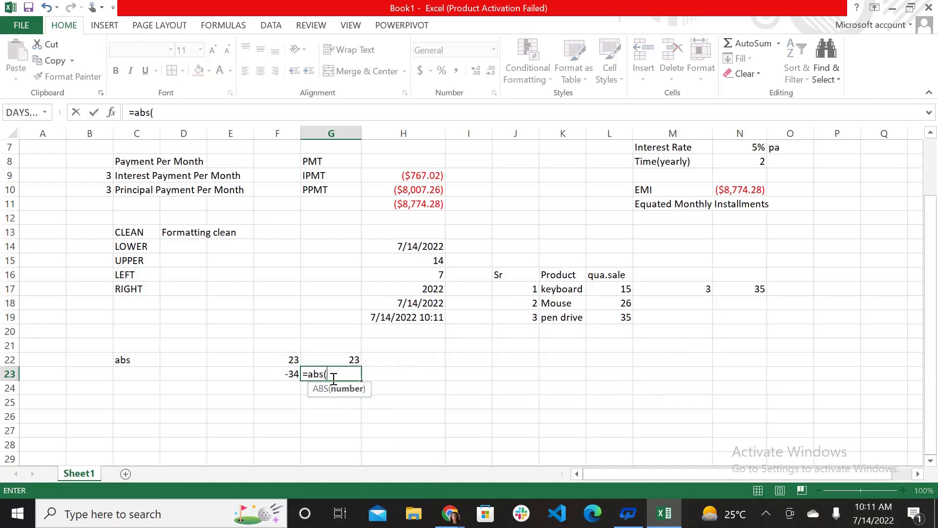
left_click(276, 374)
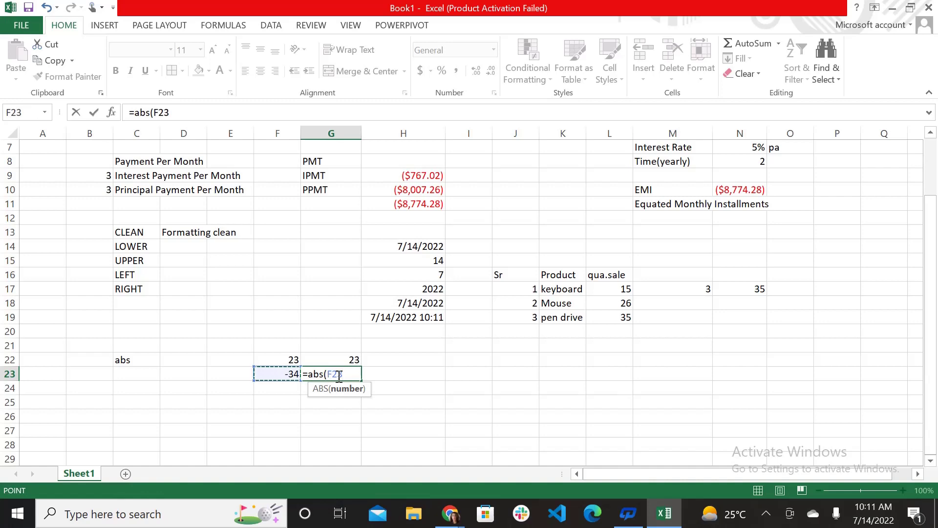
type(")")
key("Return")
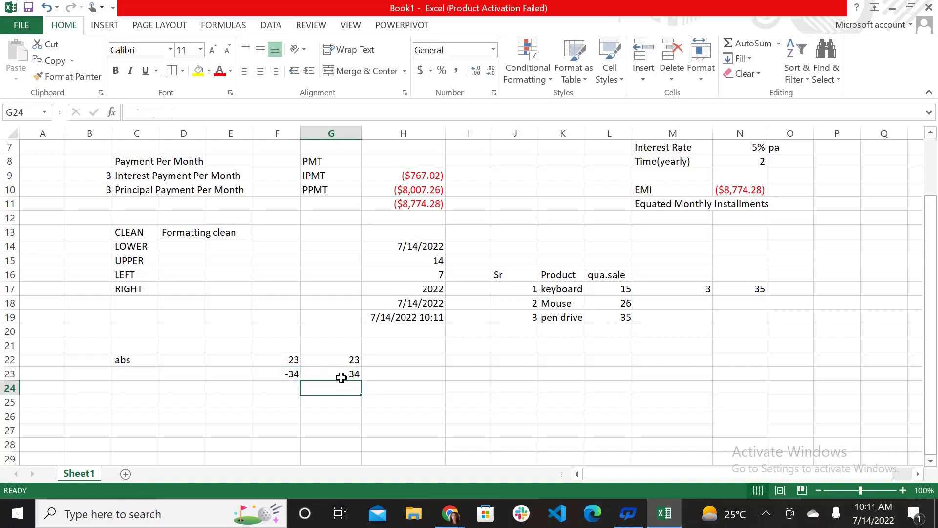
left_click(342, 377)
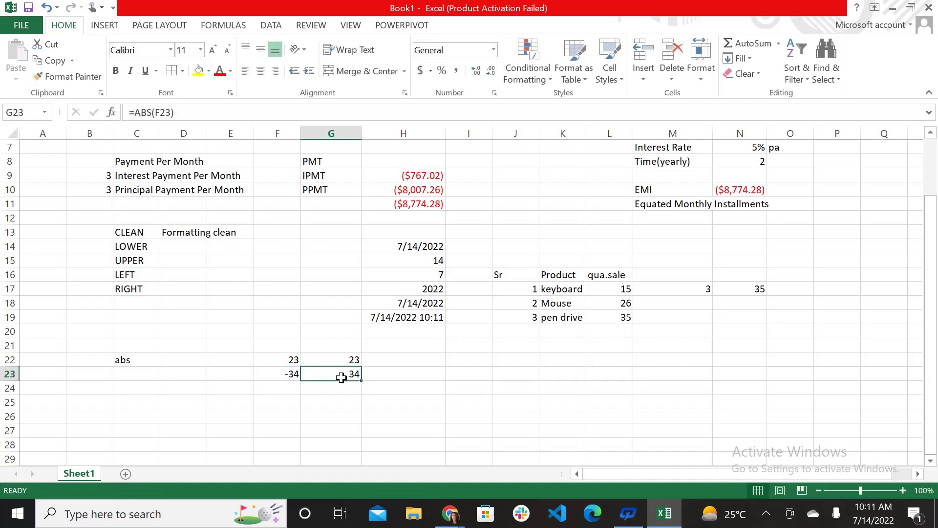
Label C23 as even, directly below the abs label
left_click(151, 373)
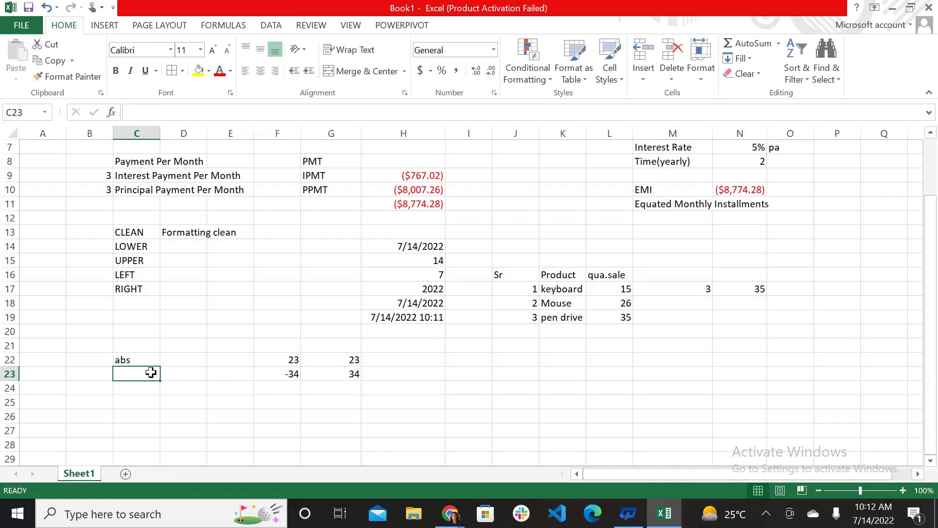
type("even")
key("Right")
key("Right")
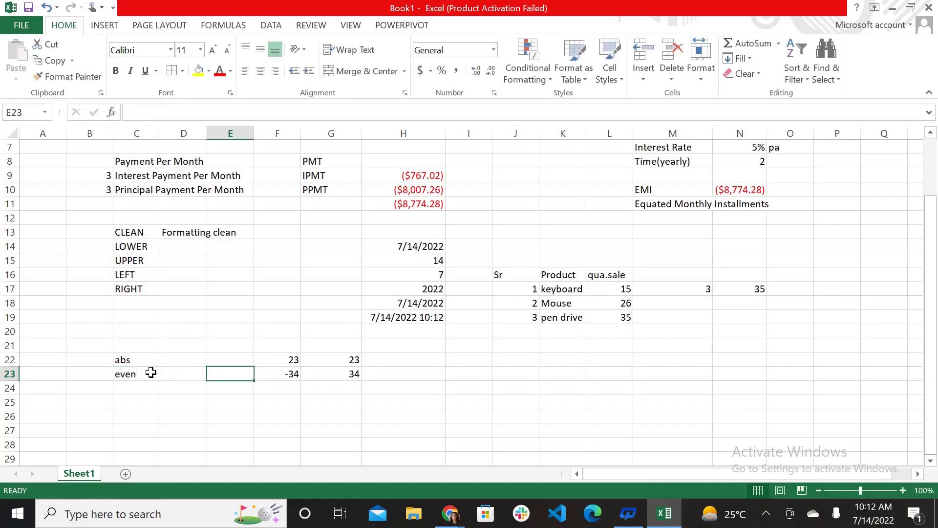
Enter the formula =EVEN(F22) in H22 to round the first sample number to an even integer
key("Right")
key("Down")
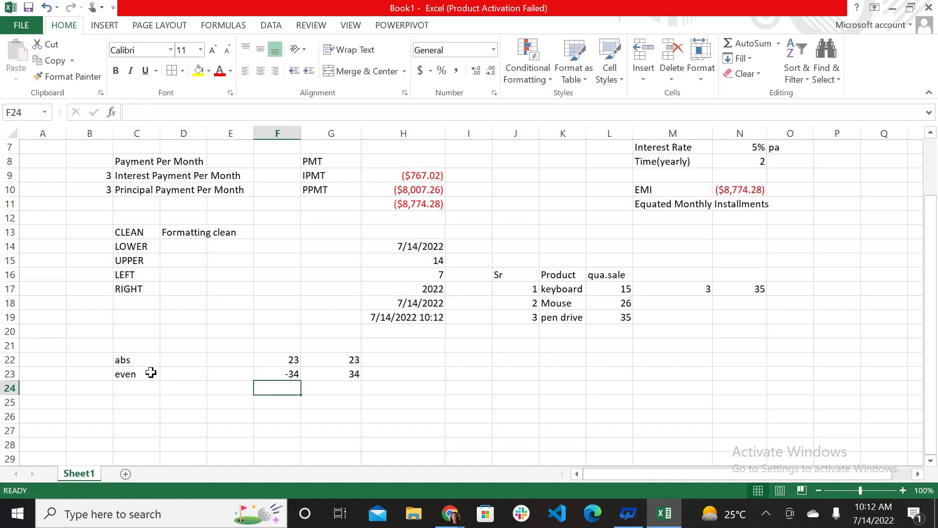
key("Right")
key("Right")
key("Up")
key("Up")
type("=")
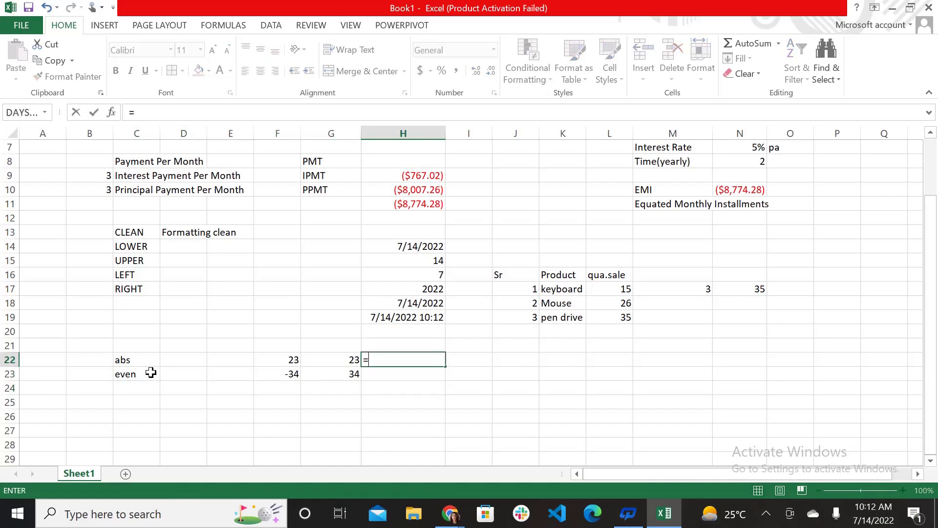
type("even")
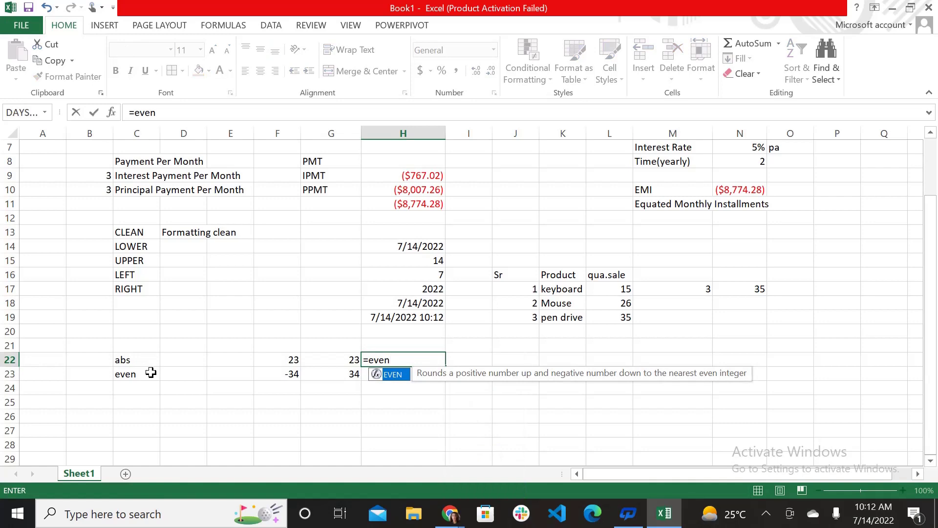
type("(")
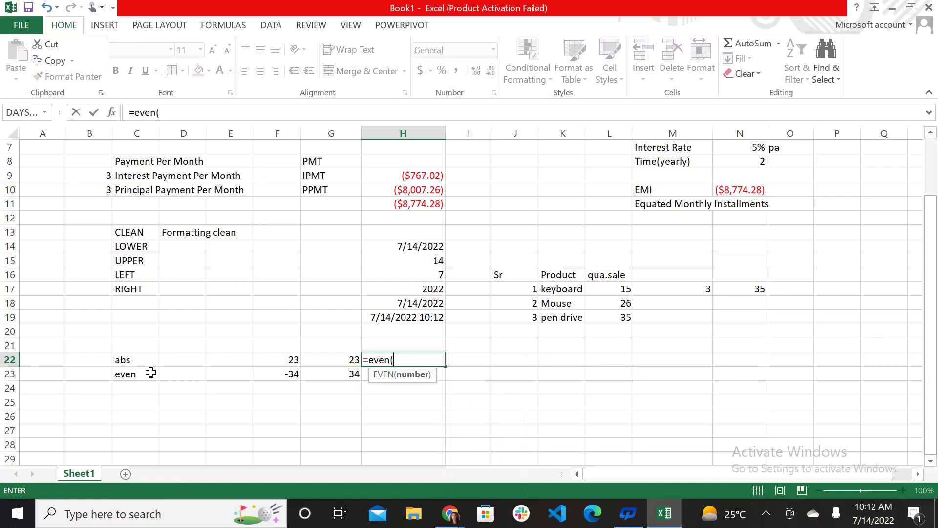
left_click(292, 362)
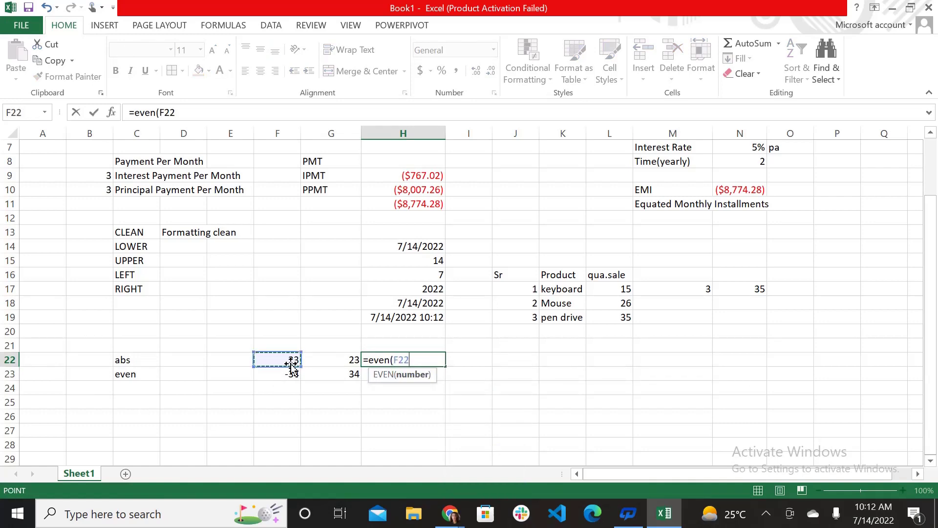
type(")")
key("Return")
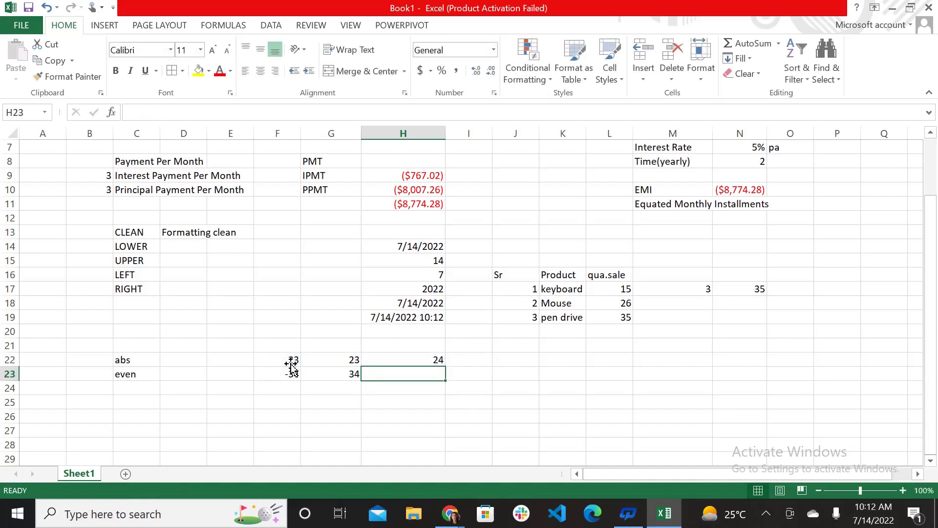
Fill the EVEN formula from H22 down into H23
left_click(420, 364)
left_click_drag(445, 366, 446, 377)
left_click(429, 389)
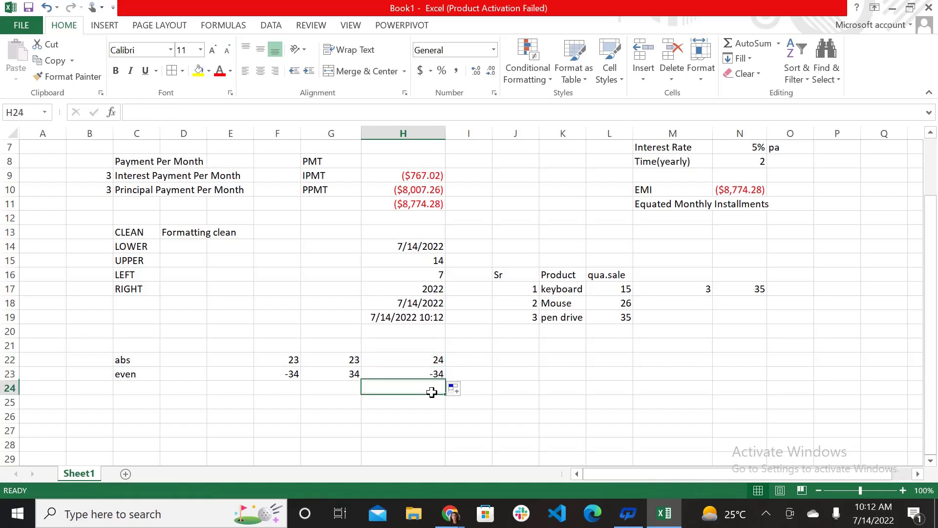
Replace the content of H23 with the formula =EVEN(G23), based on the absolute value beside it
left_click(427, 362)
left_click(434, 378)
type("=e")
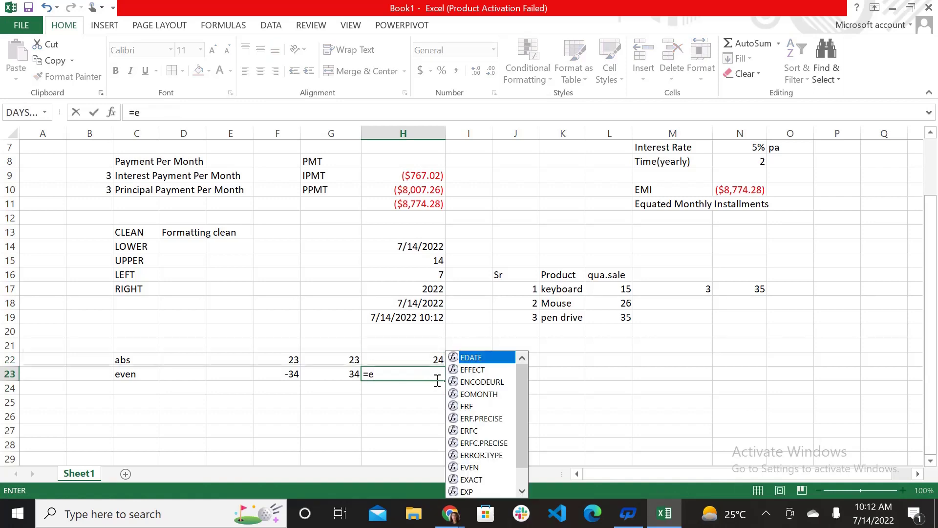
type("ven(")
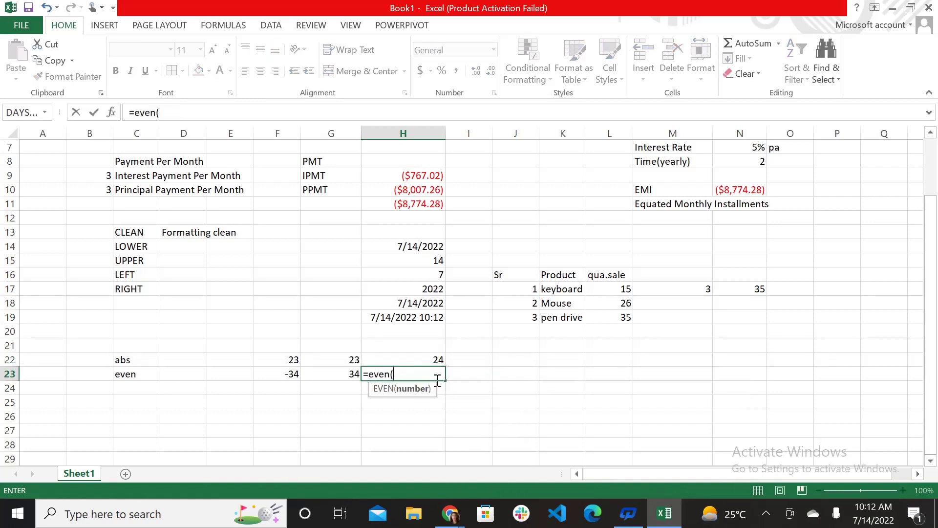
left_click(345, 375)
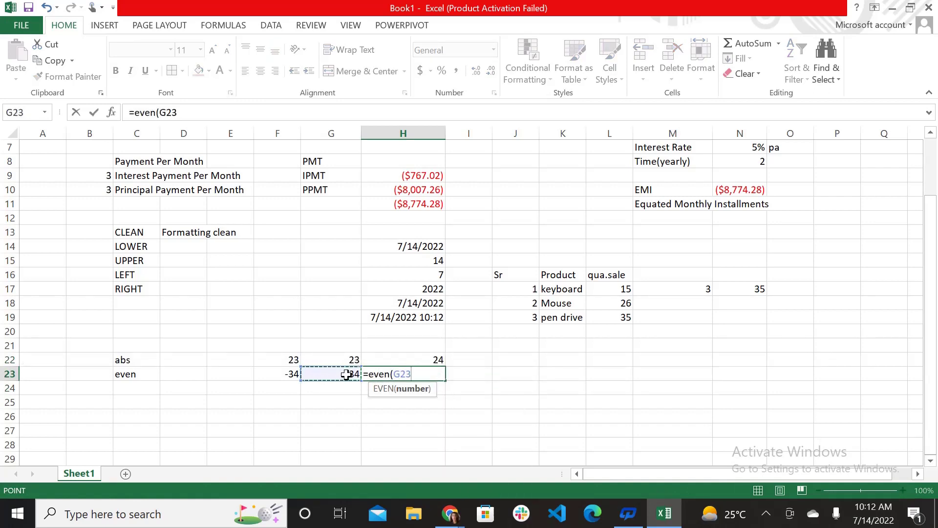
type(")")
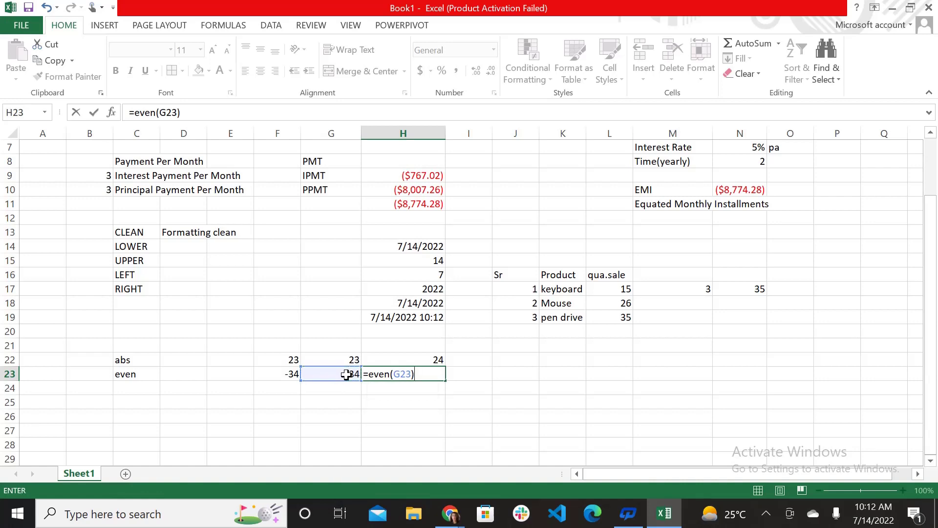
key("Return")
key("Up")
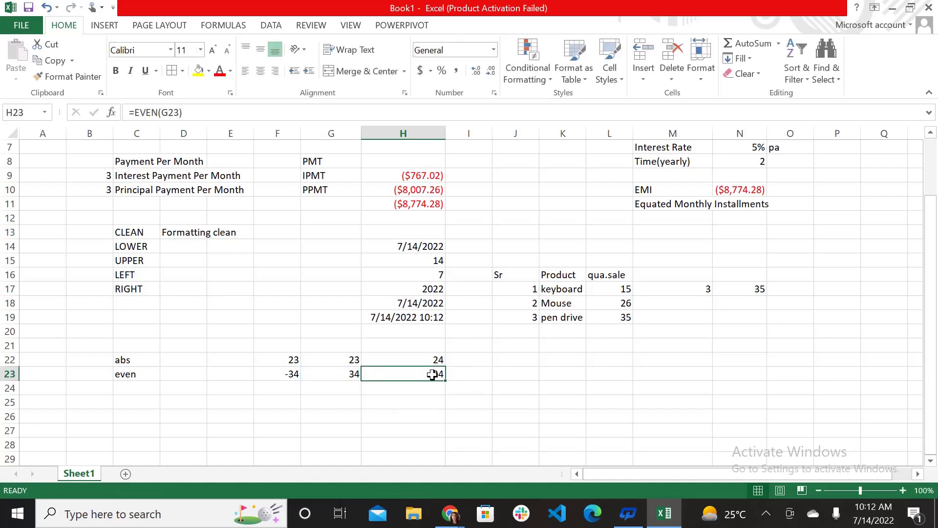
left_click(459, 360)
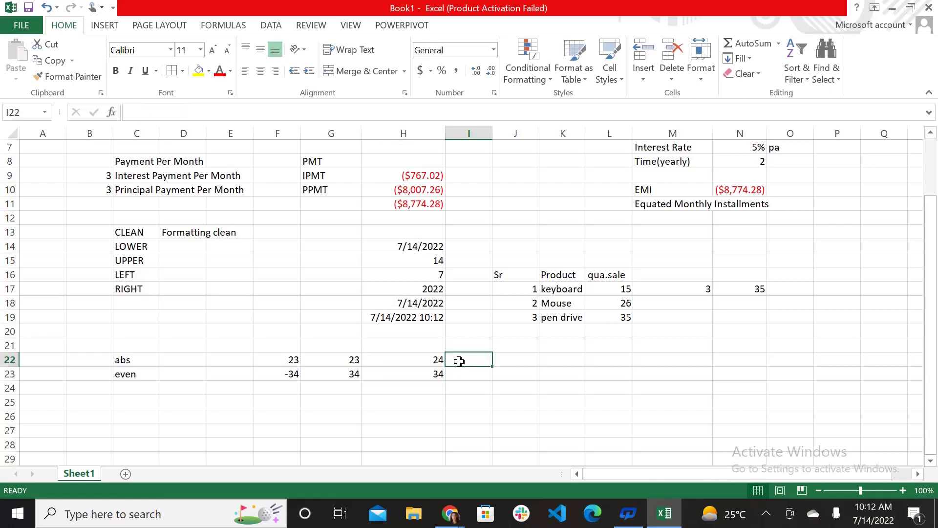
Label C24 as odd and enter the sample number 15 in F24
left_click(145, 391)
type("odd")
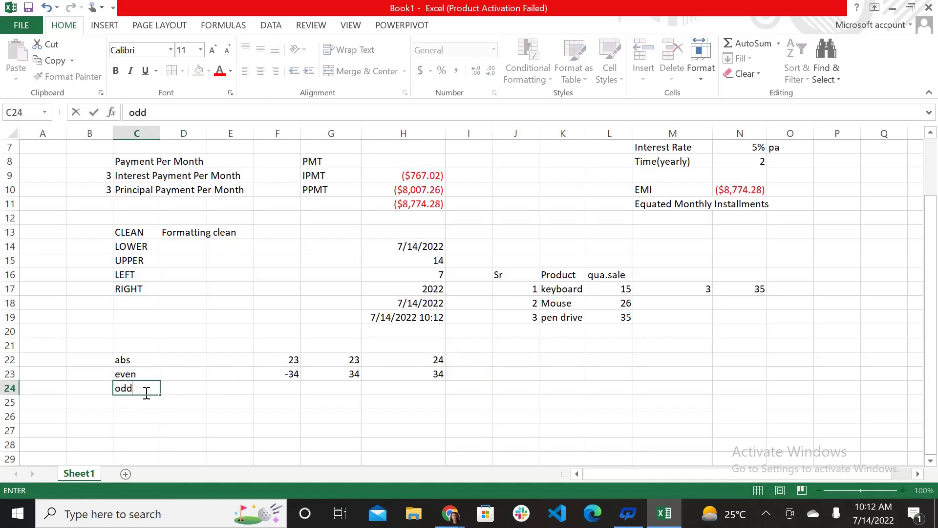
key("Tab")
key("Tab")
key("Tab")
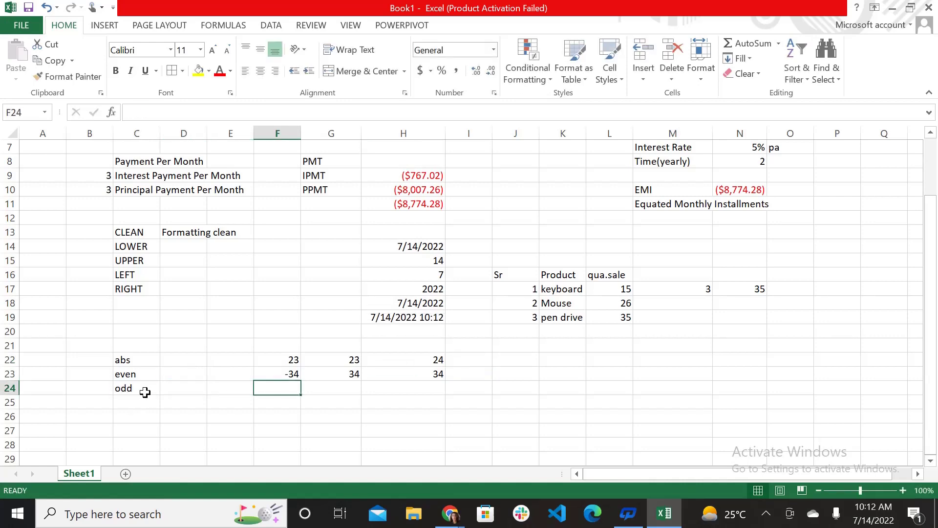
type("15")
key("Tab")
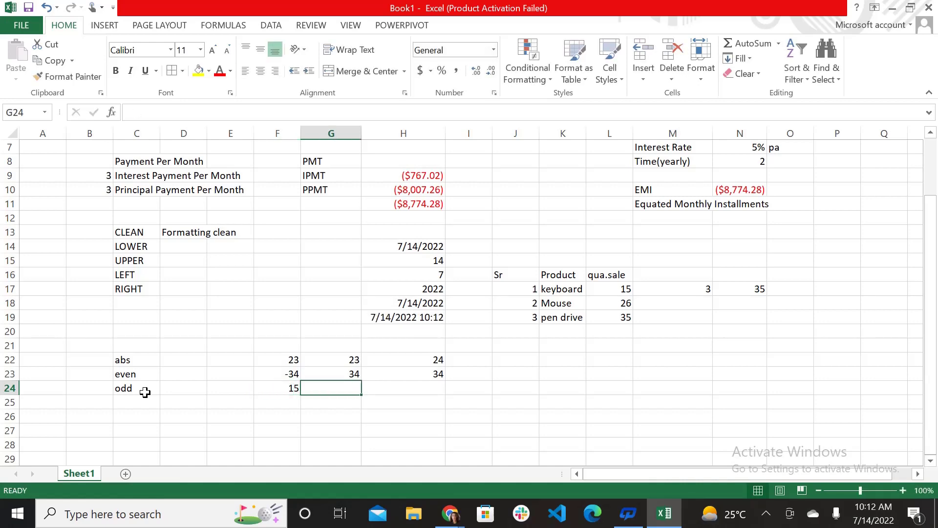
Enter the formula =ODD(F24) in G24 to round the sample number 15 to an odd integer
type("=off")
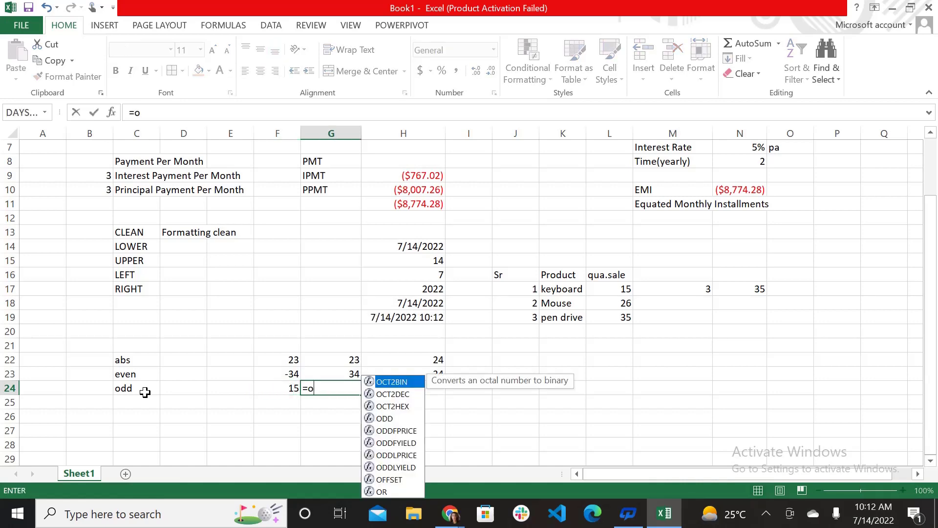
key("BackSpace")
key("BackSpace")
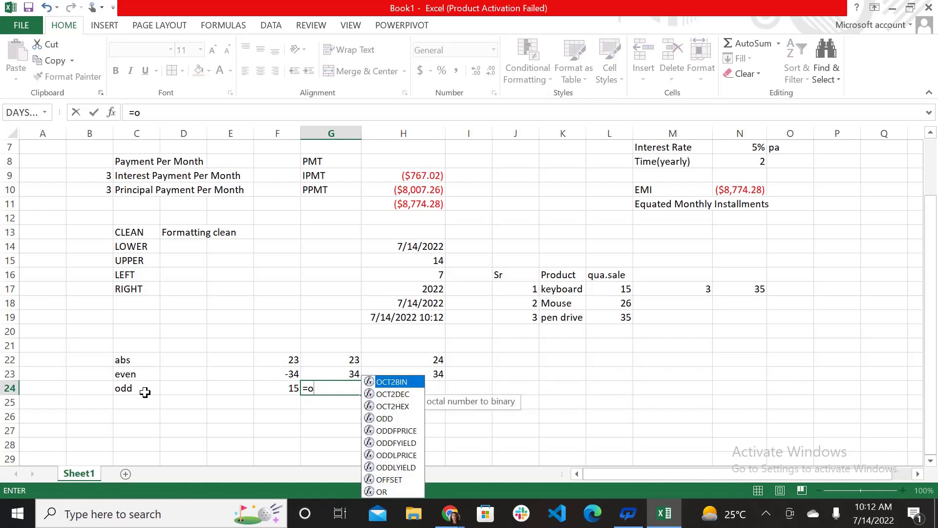
type("dd(")
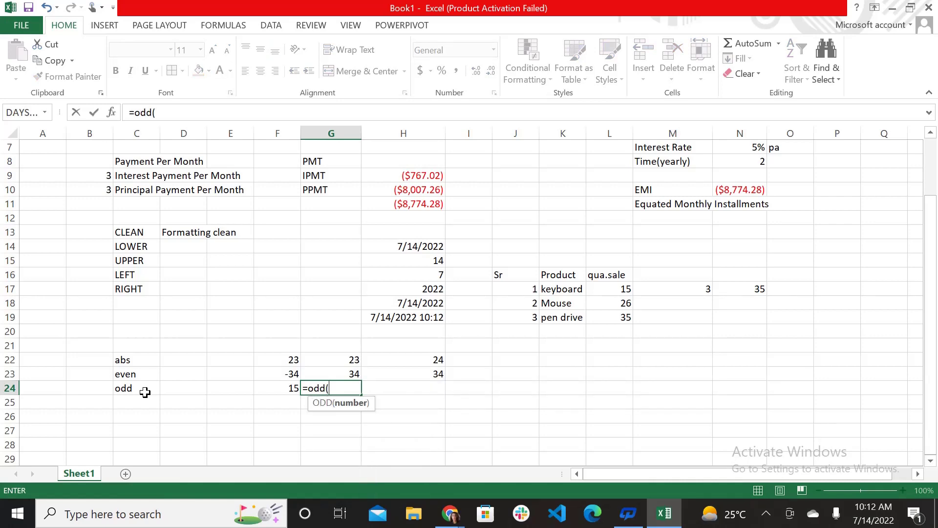
left_click(272, 392)
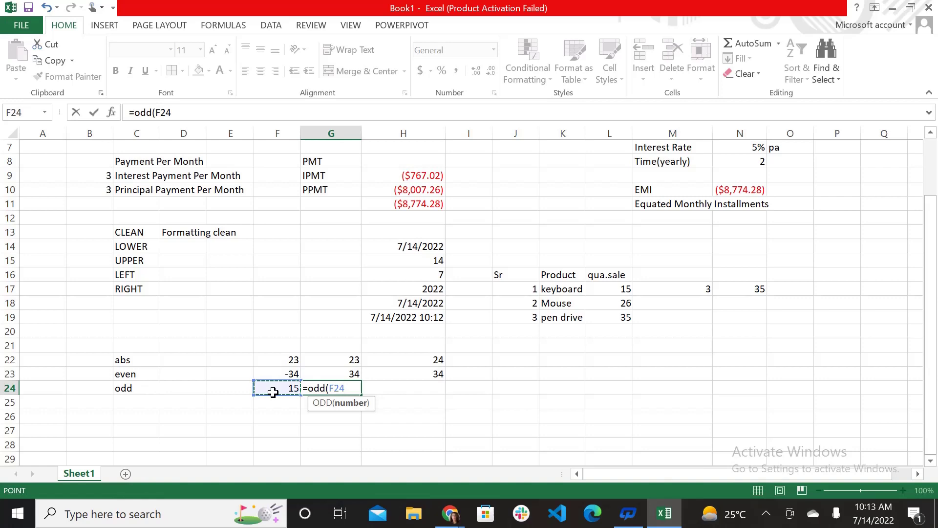
type(")")
key("Return")
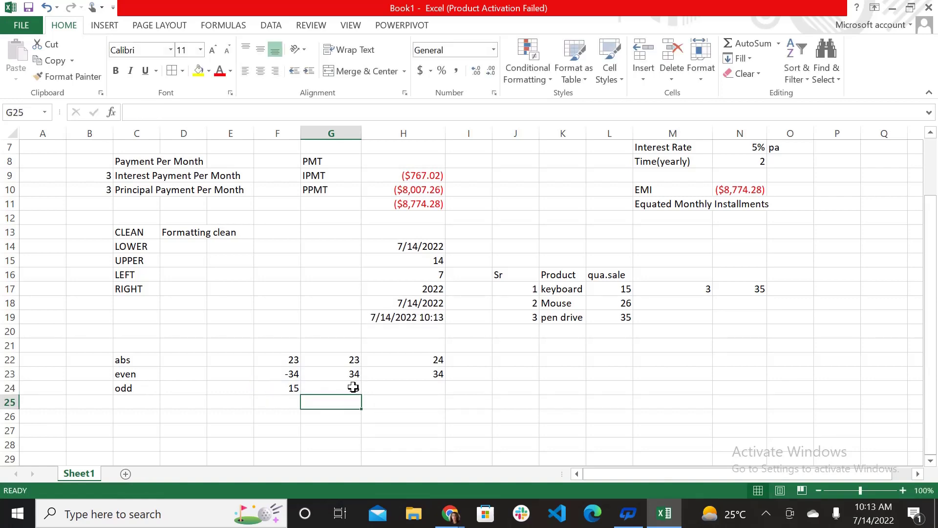
left_click(347, 389)
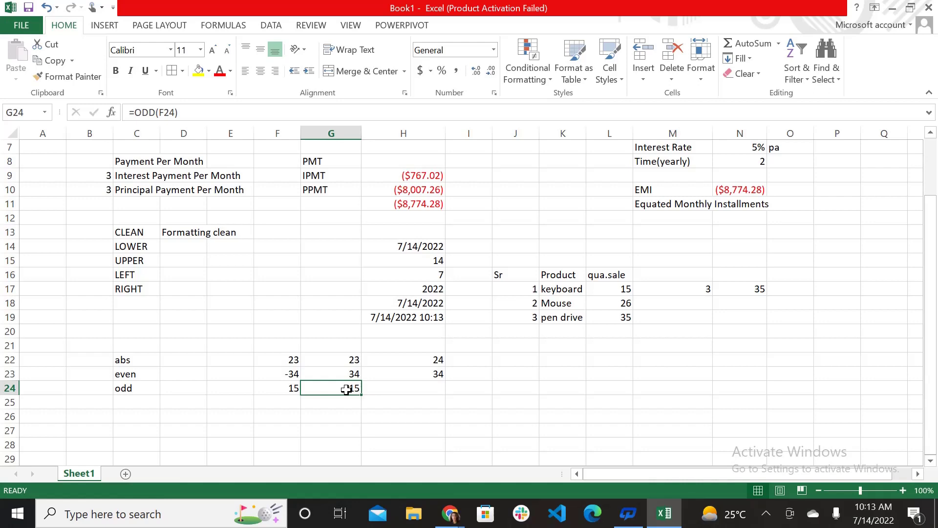
Add the sample number 24 in F25 and enter the formula =ODD(F25) in G25
left_click_drag(347, 390, 293, 405)
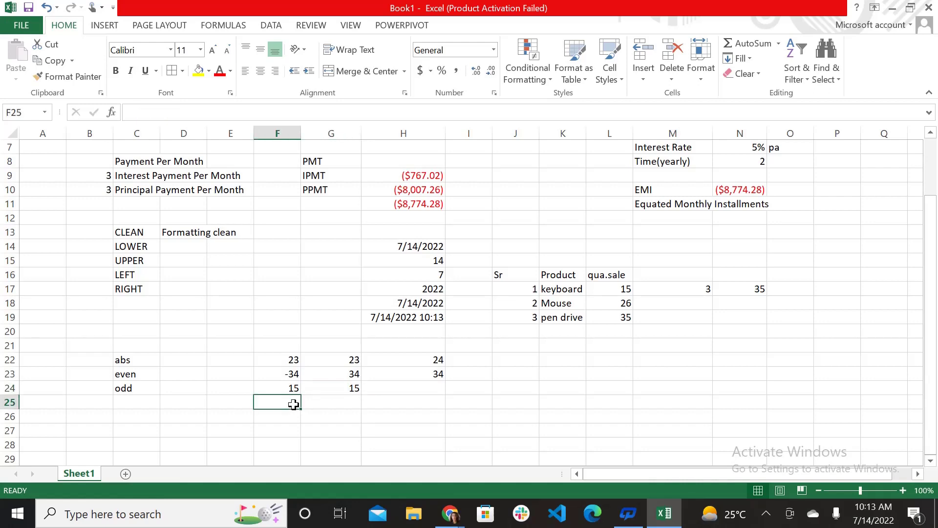
type("24")
key("Tab")
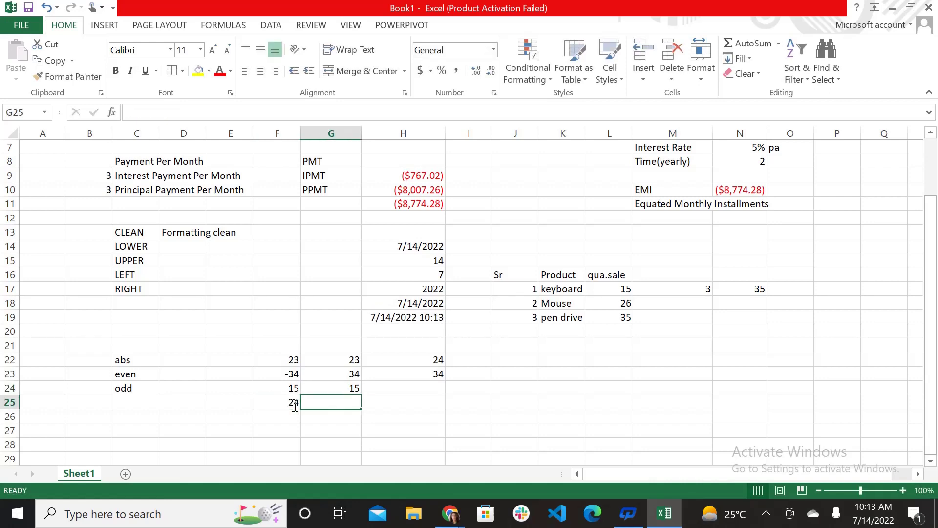
type("=odd(")
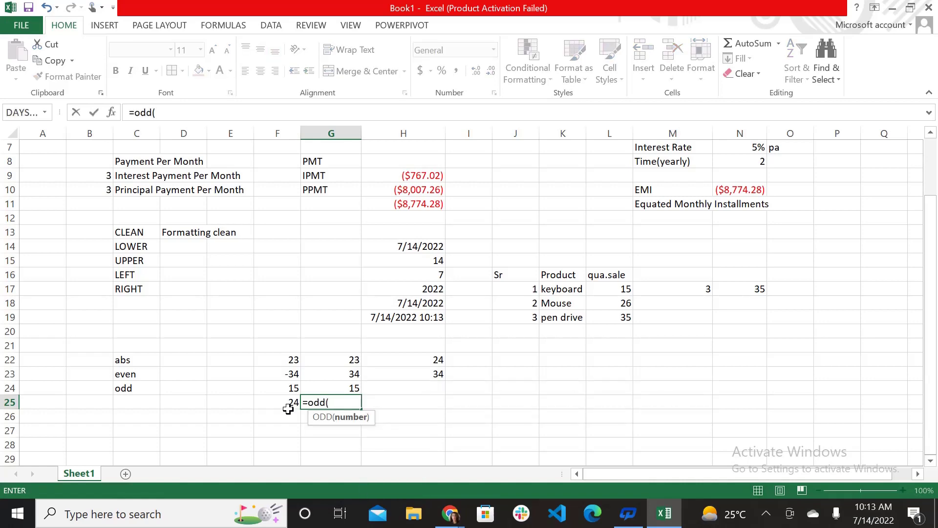
left_click(288, 404)
type(")")
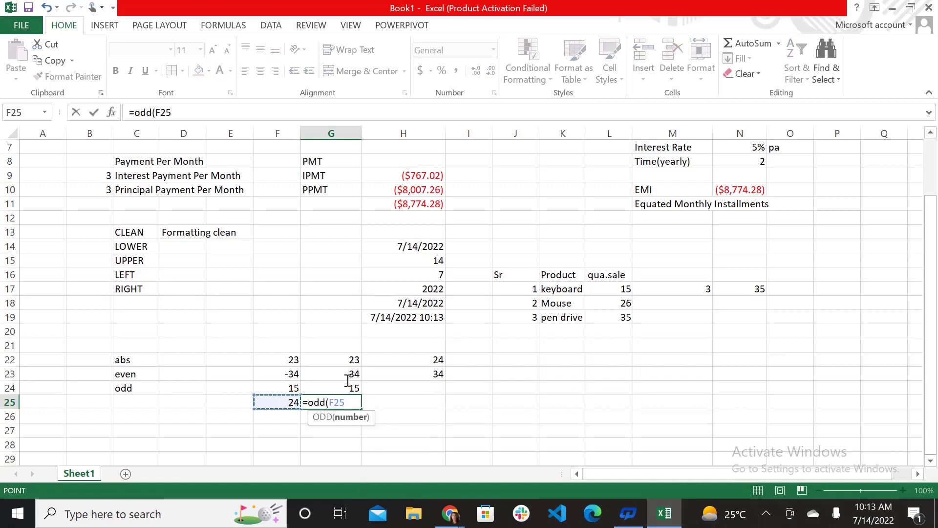
key("Return")
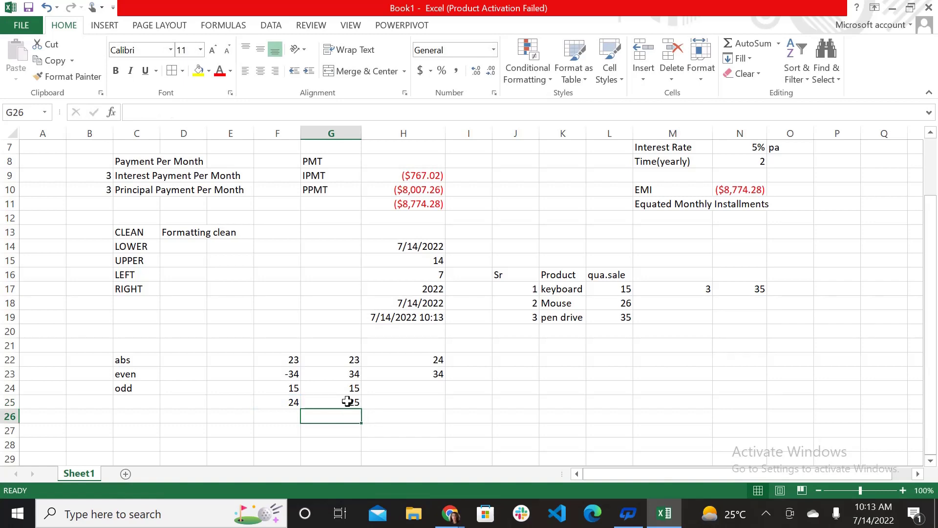
left_click(347, 402)
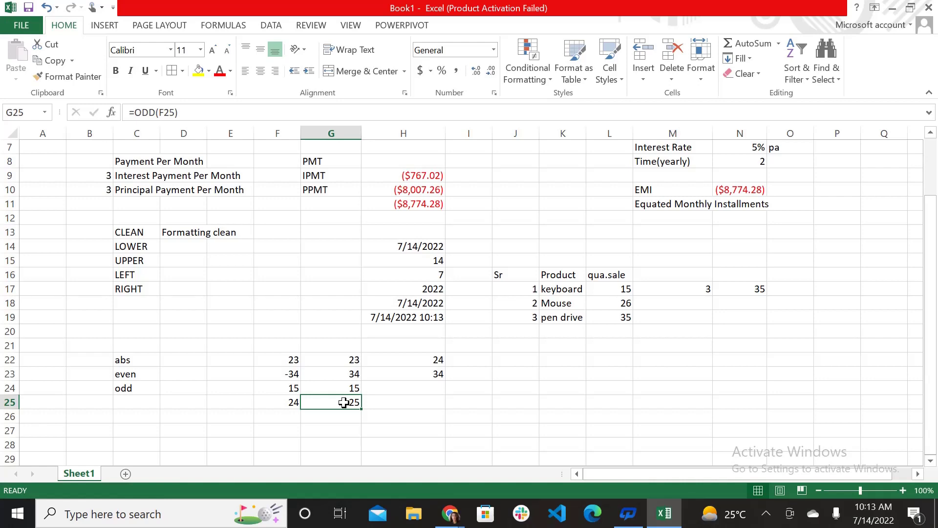
Label C25 as rand, below the odd label
key("Down")
key("Left")
key("Left")
key("Left")
key("Left")
key("Left")
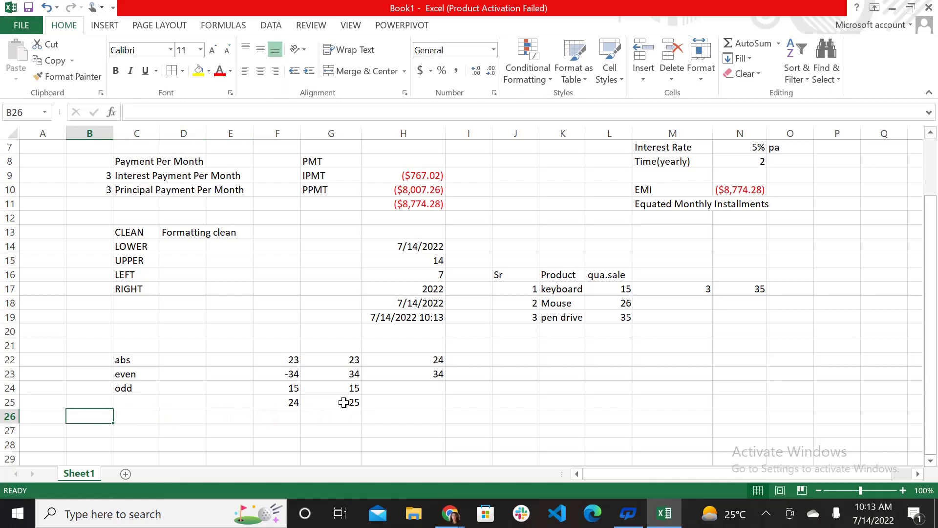
key("Up")
key("Right")
type("rand")
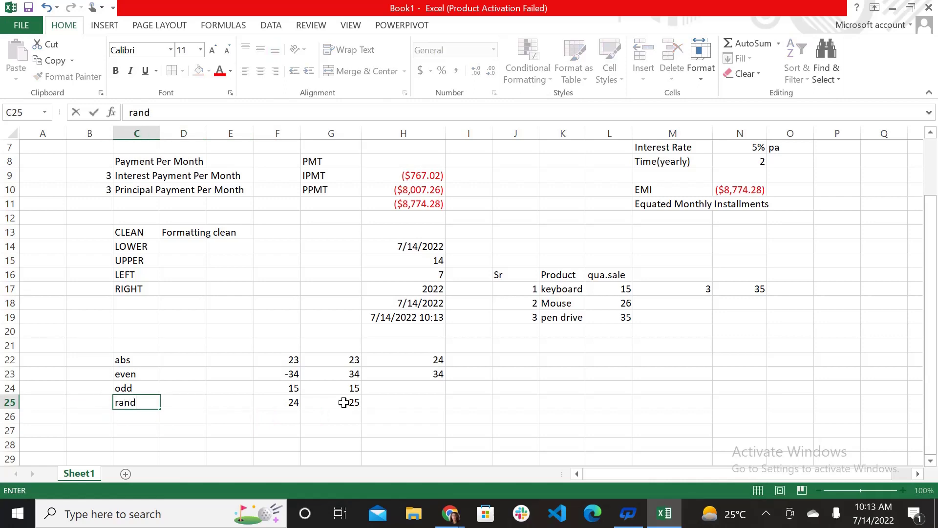
key("Right")
key("Left")
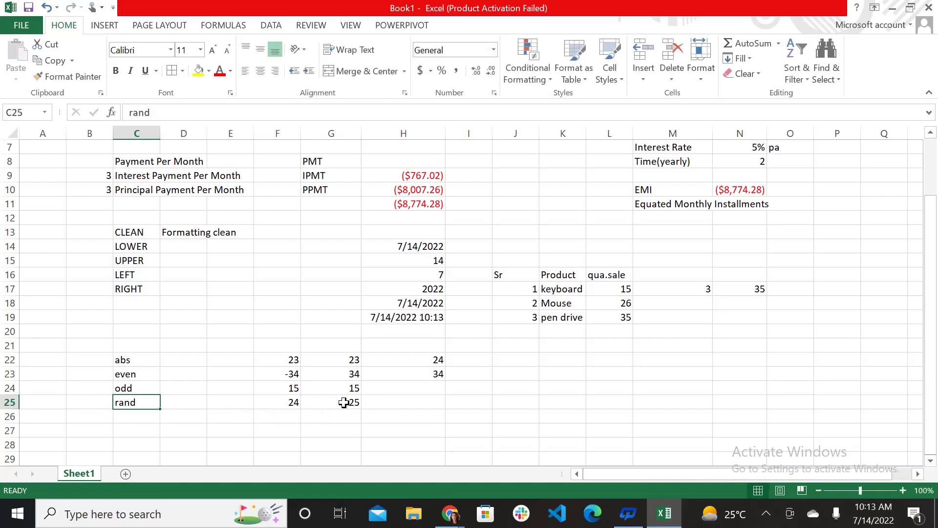
Enter the formula =RAND() in D25 to generate a random number
key("Right")
type("=rand")
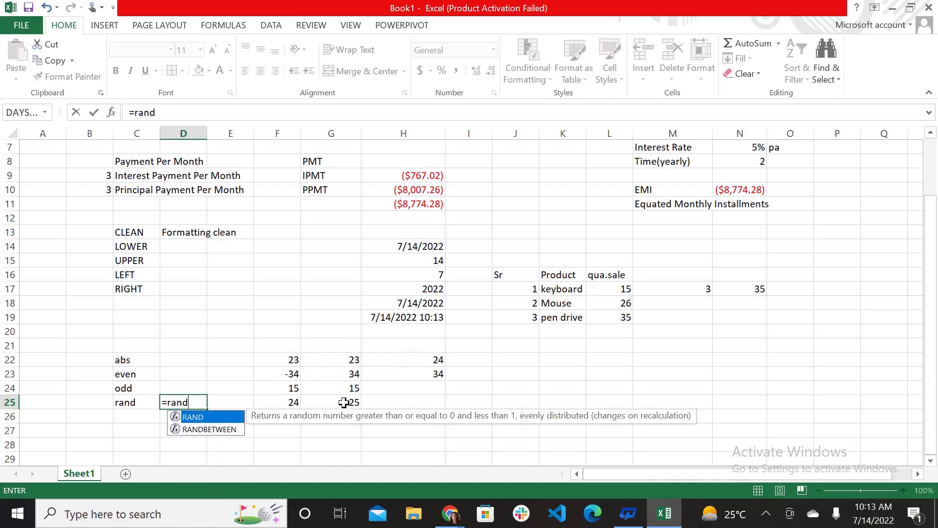
type("()")
key("Return")
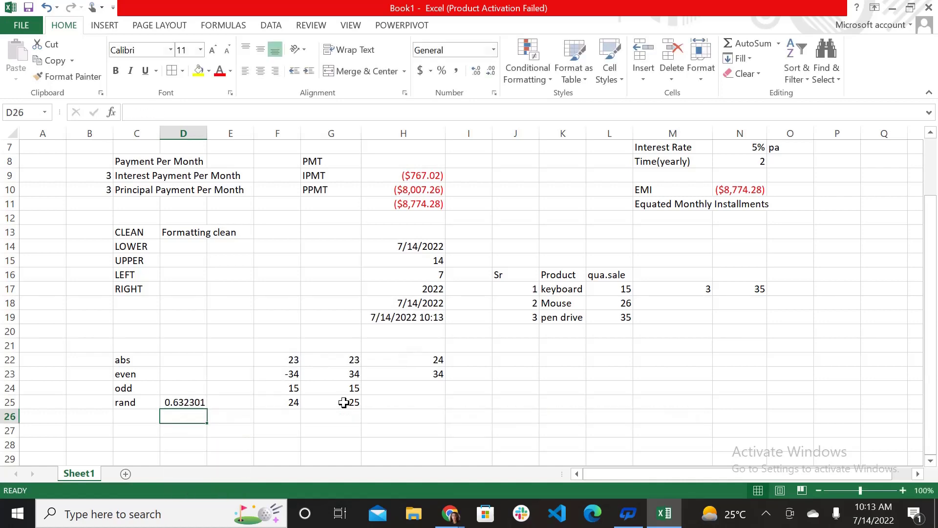
Fill the RAND formula from D25 down into D26
left_click(187, 401)
left_click_drag(206, 409, 204, 441)
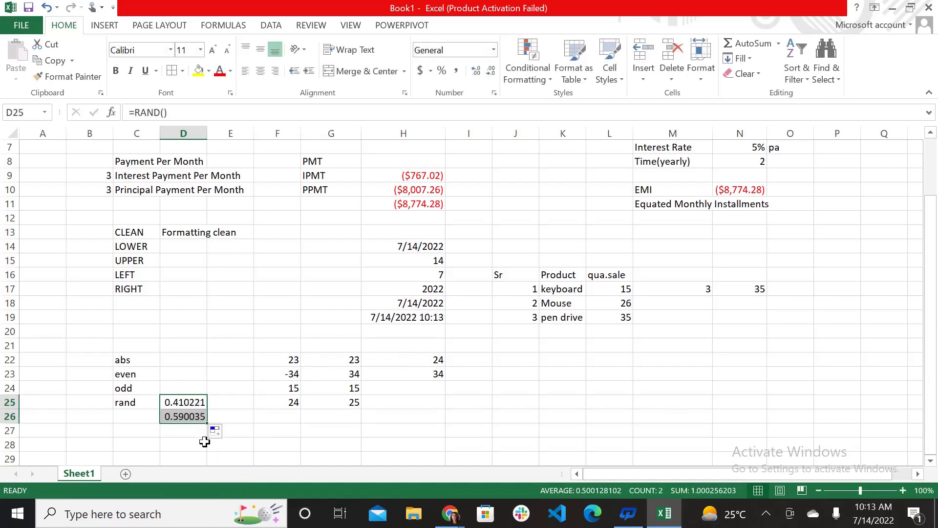
left_click(147, 404)
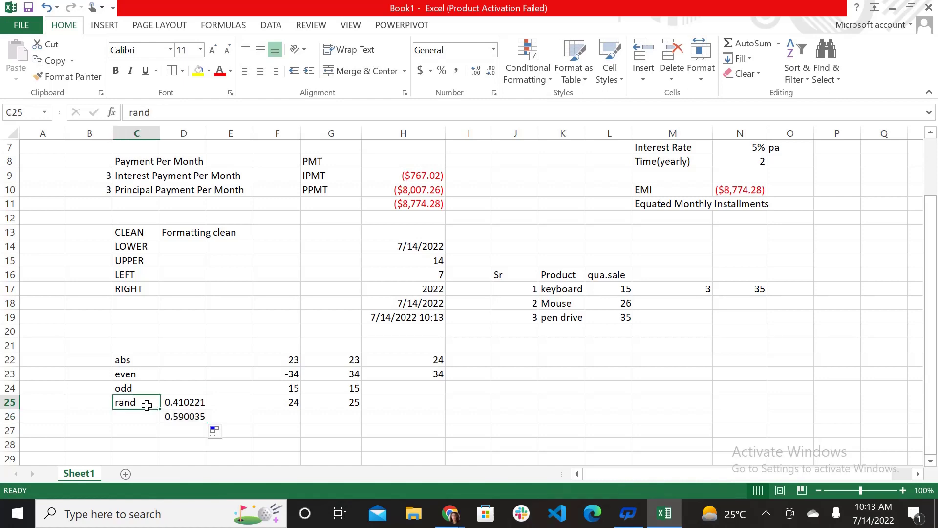
left_click(177, 404)
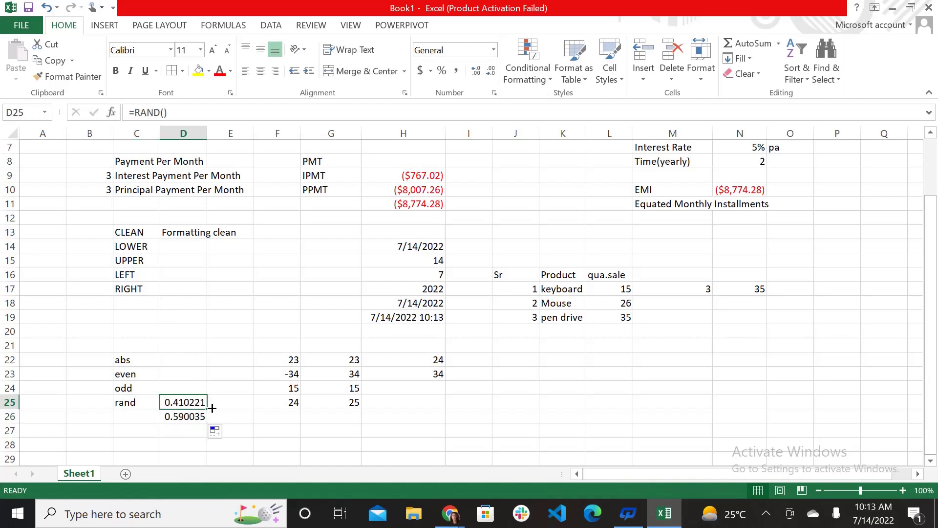
Enter the formula =D25*2 in D27 to double the first random number
left_click(177, 432)
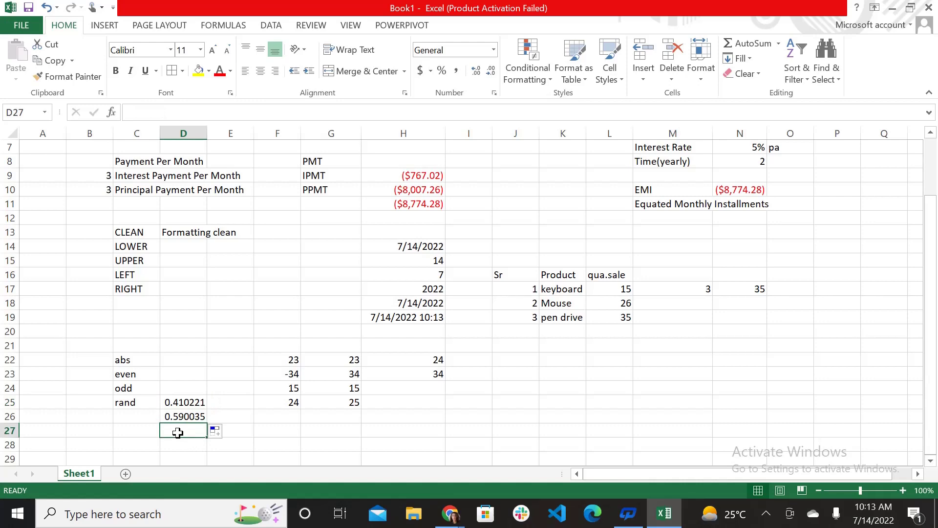
type("=r")
key("BackSpace")
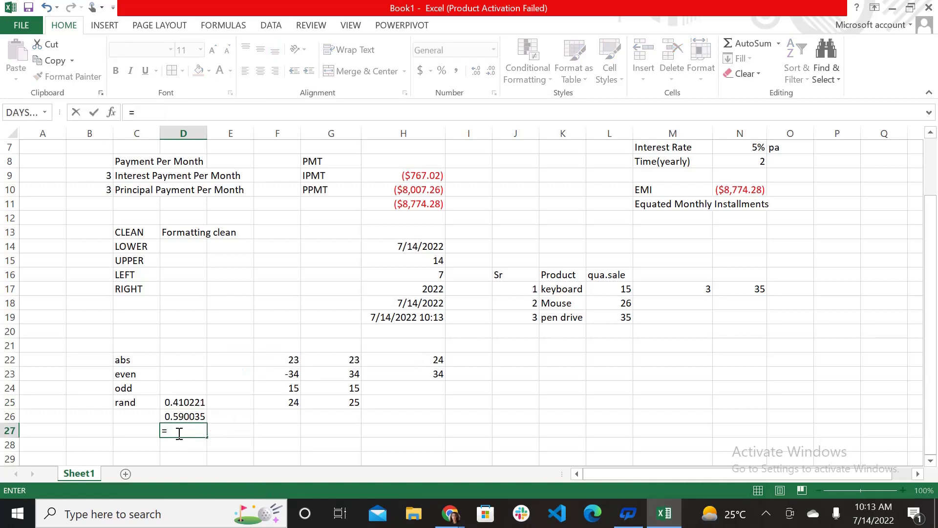
left_click(185, 401)
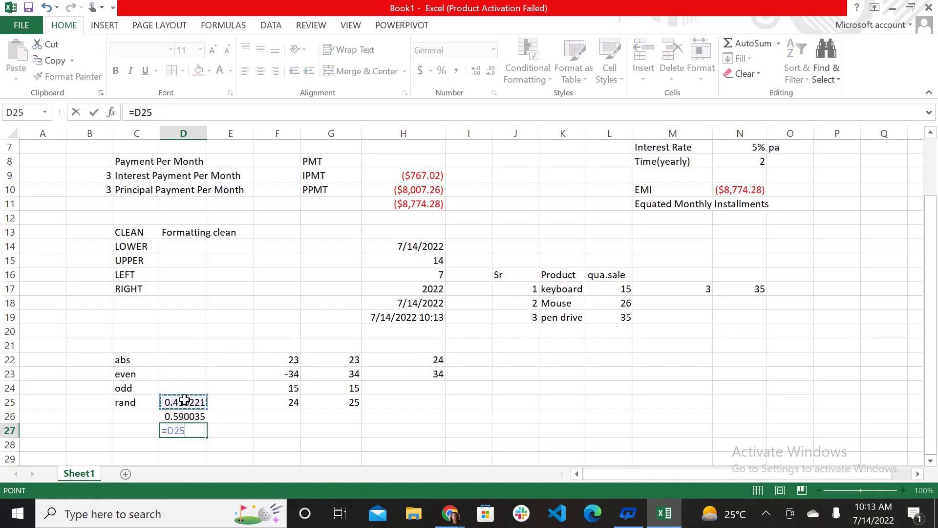
type("*2")
key("Return")
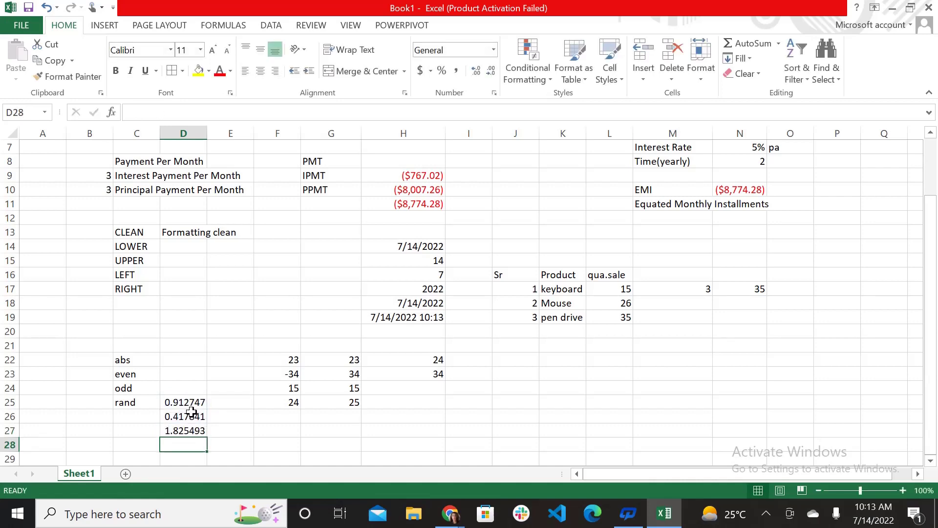
left_click_drag(191, 403, 194, 420)
left_click(235, 415)
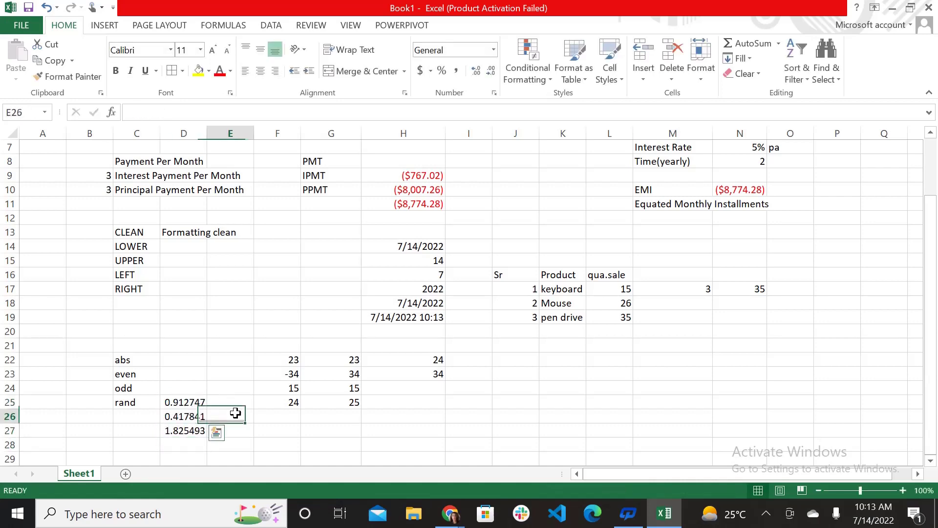
Enter the range bounds 20 in J25 and 30 in K25
left_click(521, 396)
type("1")
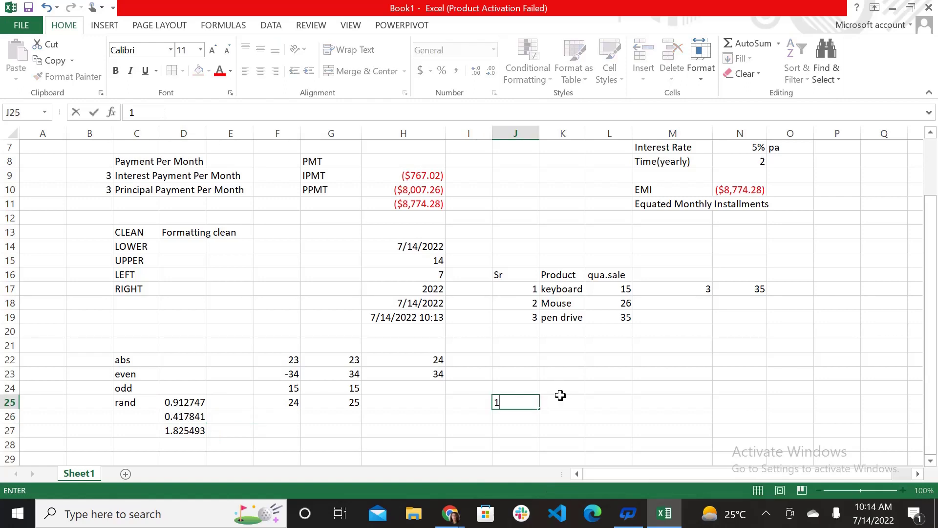
type("20")
left_click(561, 396)
type("30")
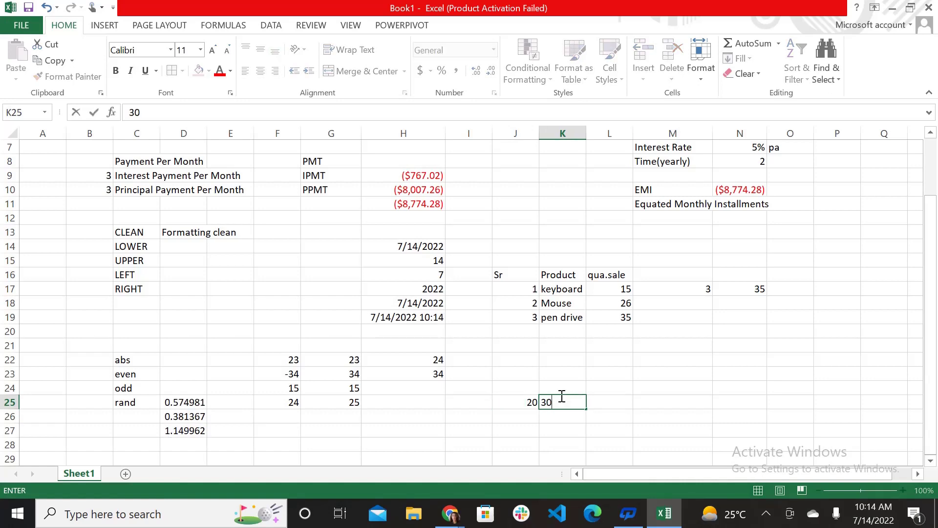
key("Tab")
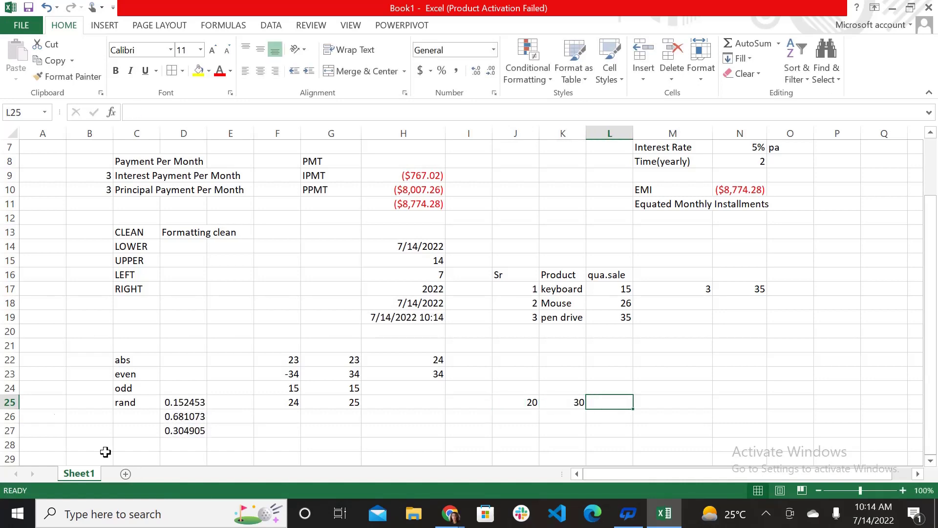
Label C26 as randbetween, below the rand label
left_click(125, 420)
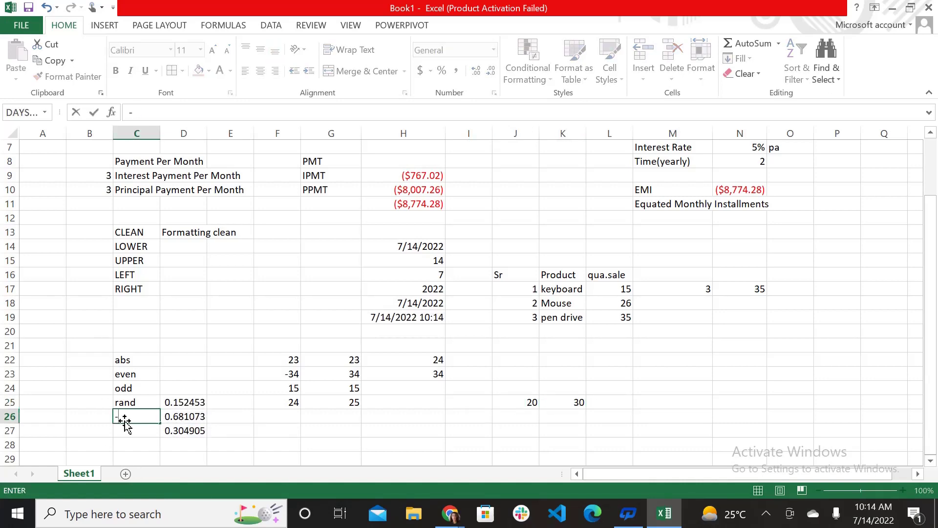
type("rand")
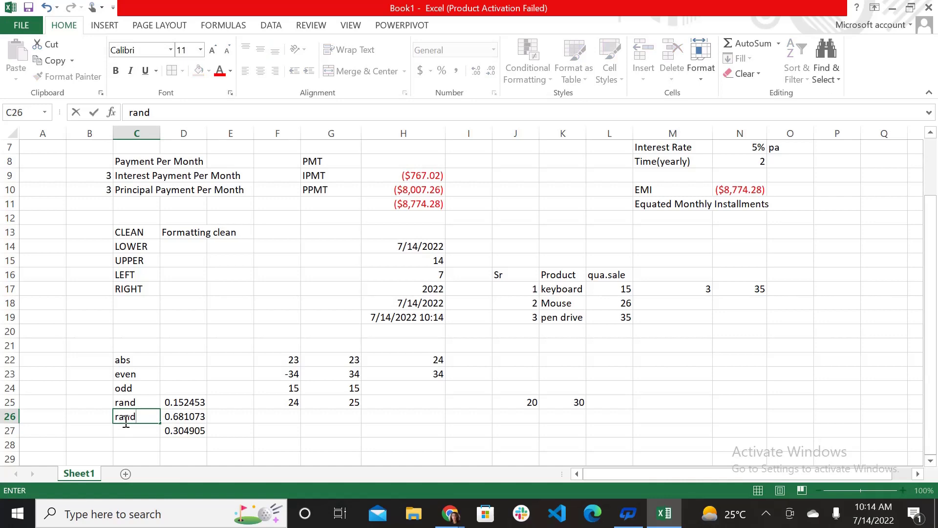
type("between")
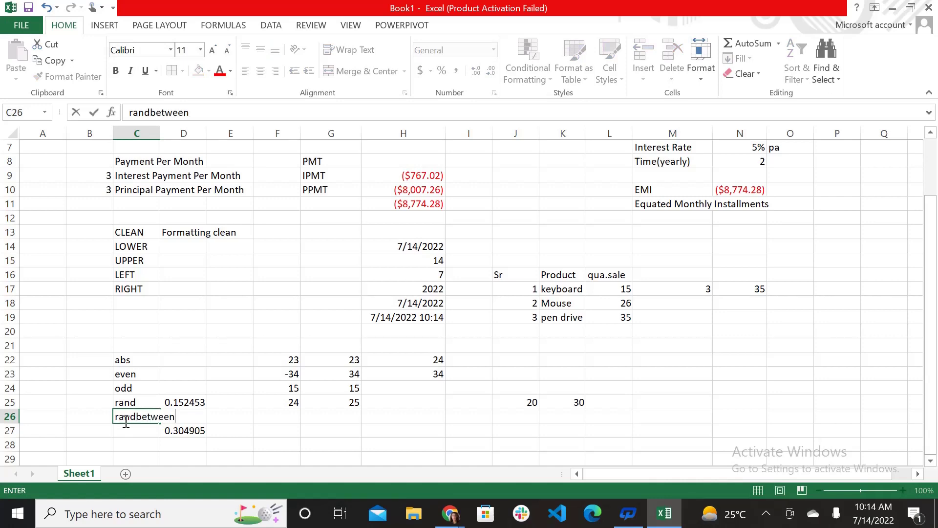
left_click(243, 433)
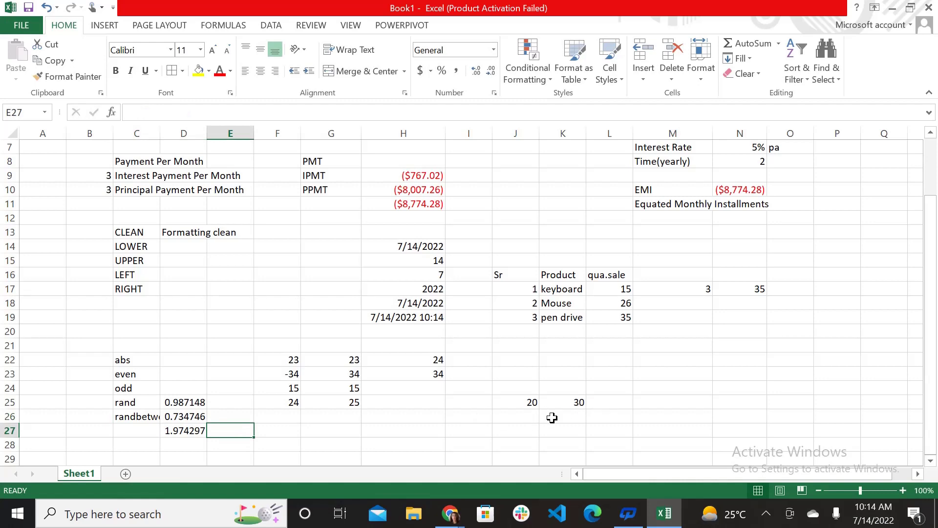
Clear the upper bound from K25 and enter 30 in L25 instead
left_click(563, 402)
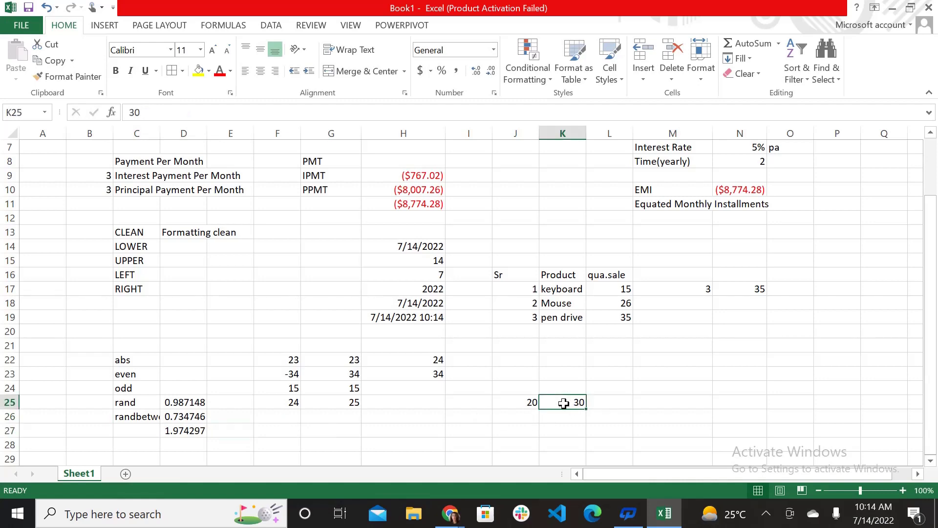
key("BackSpace")
key("Tab")
type("30")
left_click(563, 402)
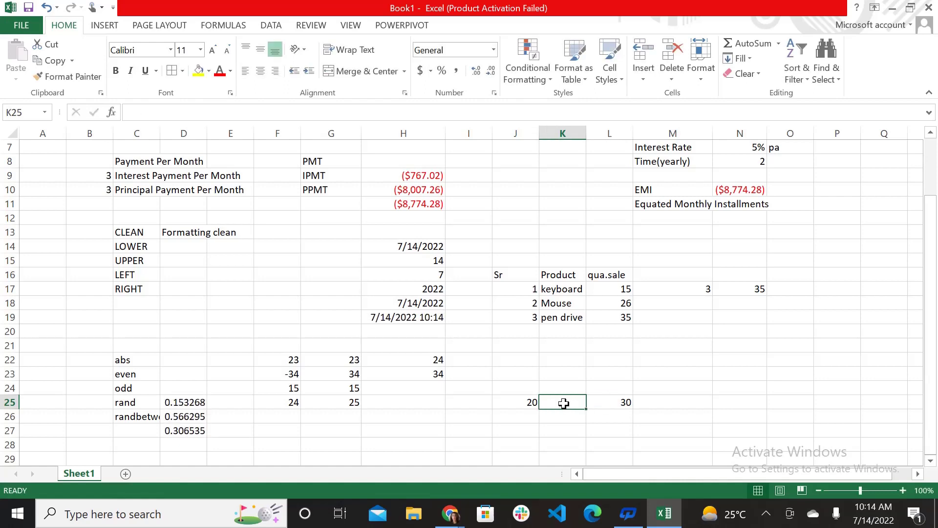
type("=RA")
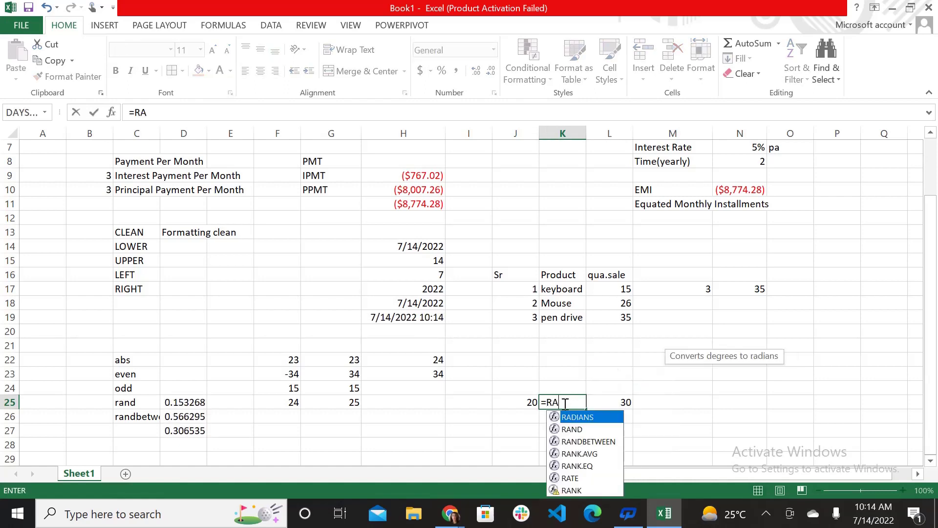
type("NDBETWE")
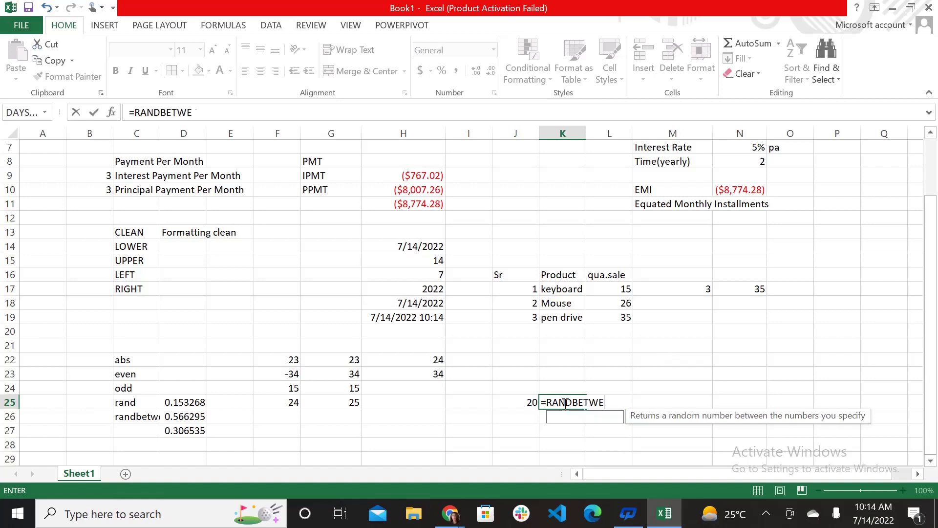
type("EN(")
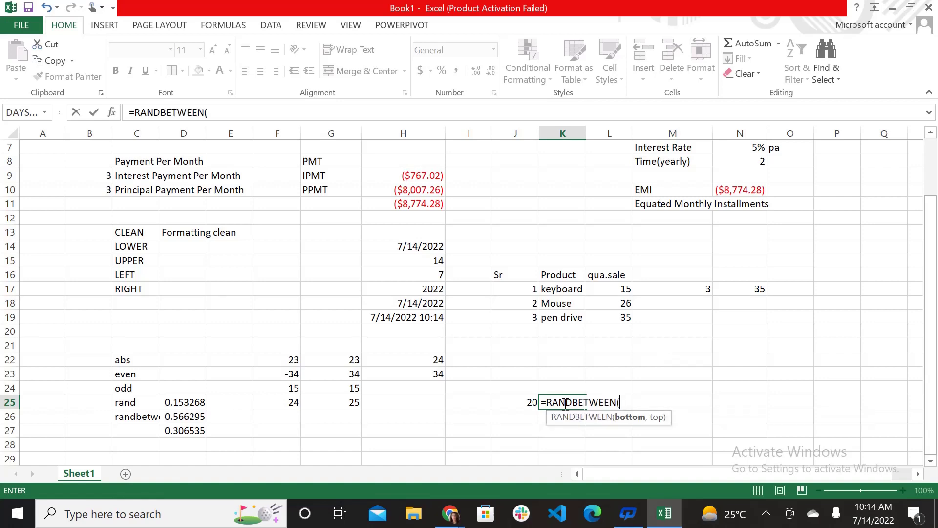
left_click(516, 403)
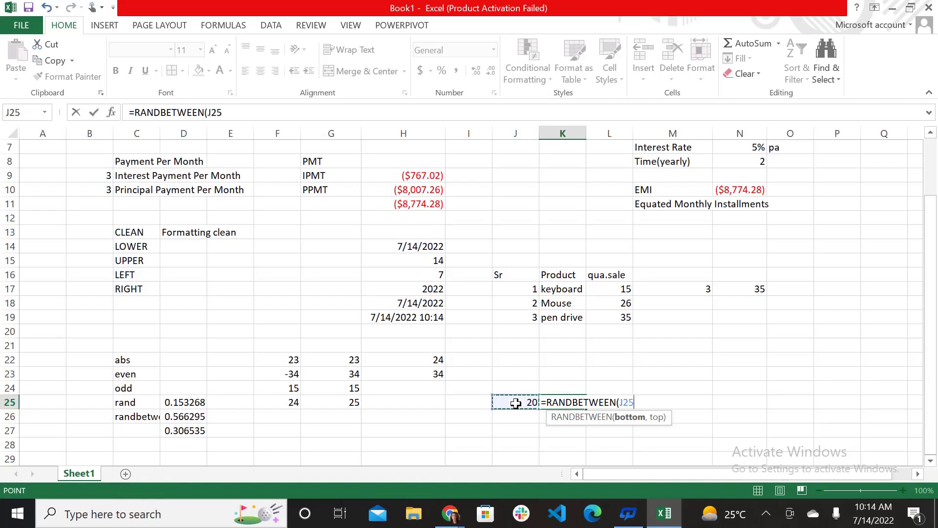
left_click(618, 402)
key("BackSpace")
key("BackSpace")
key("BackSpace")
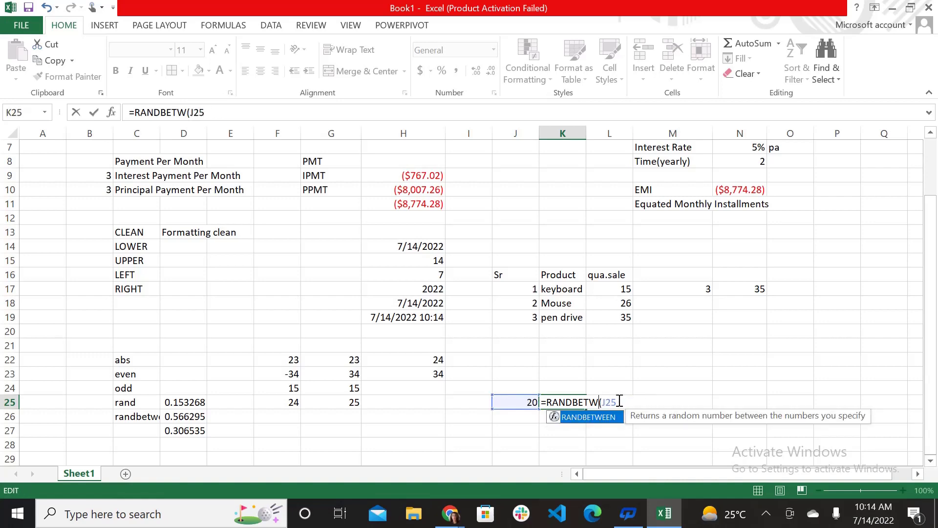
key("ctrl+z")
key("ctrl+z")
key("ctrl+z")
key("ctrl+z")
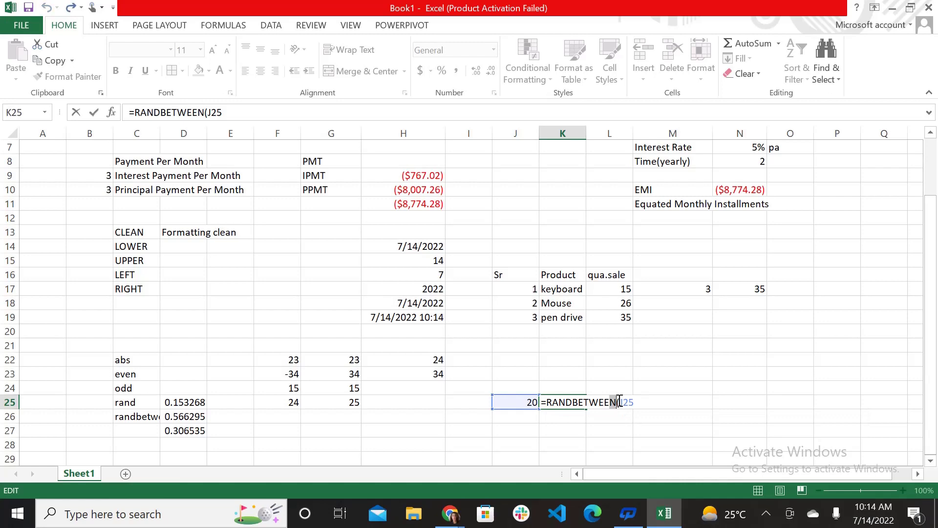
key("BackSpace")
key("BackSpace")
key("BackSpace")
key("BackSpace")
key("BackSpace")
key("BackSpace")
key("BackSpace")
key("BackSpace")
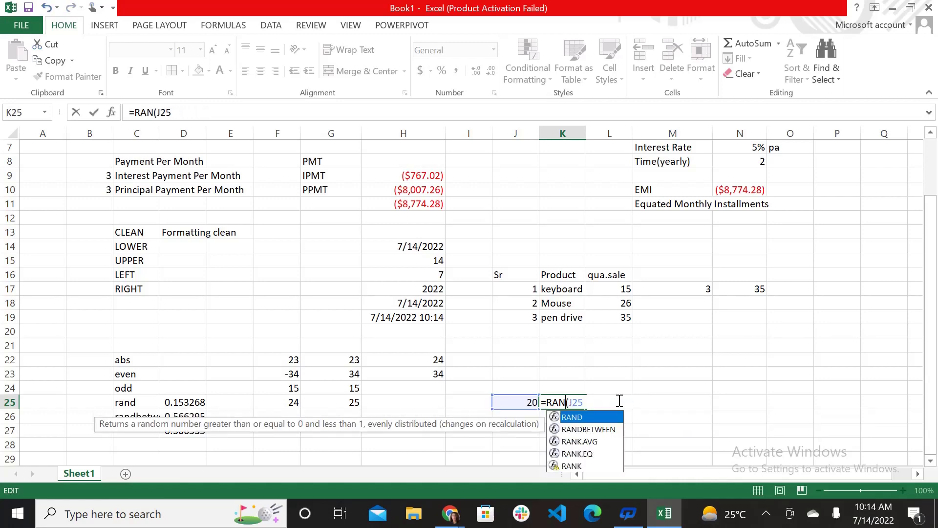
key("BackSpace")
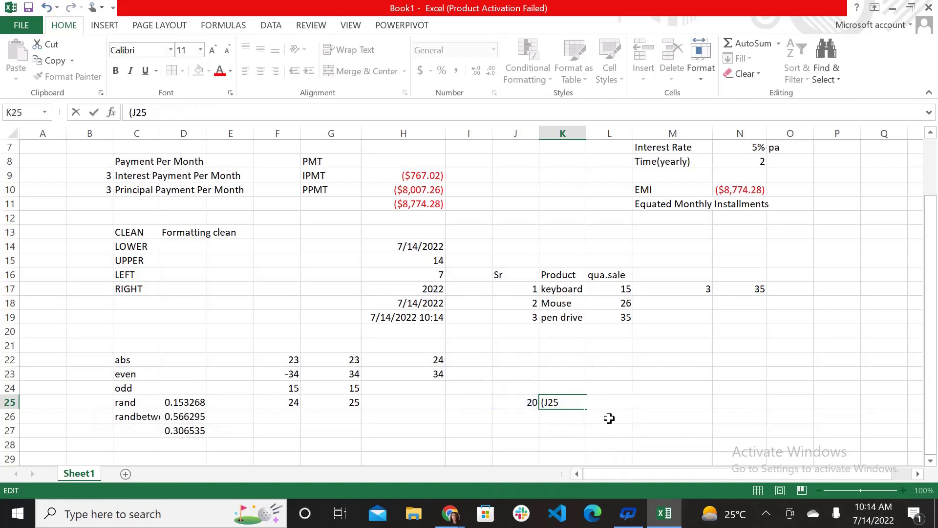
left_click(546, 430)
left_click(575, 402)
key("Delete")
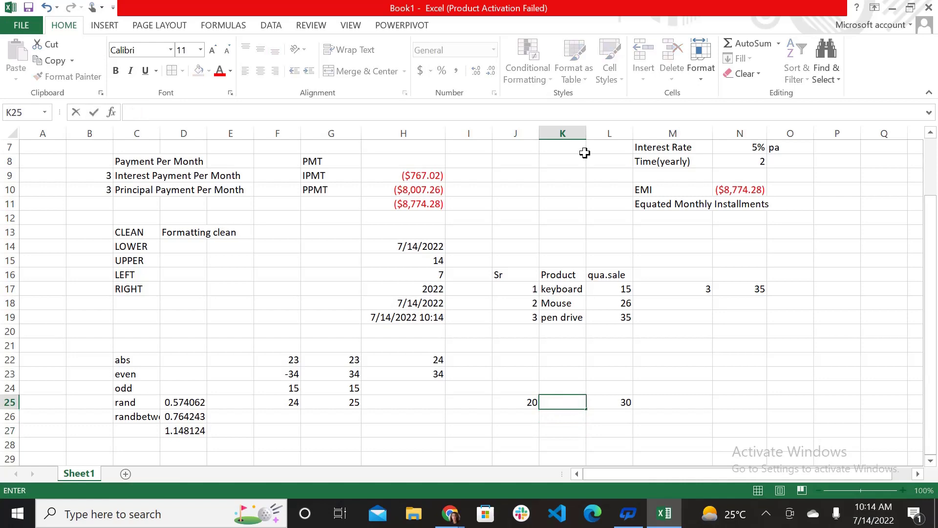
Widen column K and enter =RANDBETWEEN(J25,L25) in K25, between the two range bounds
left_click_drag(584, 134, 683, 139)
left_click(610, 145)
left_click(582, 403)
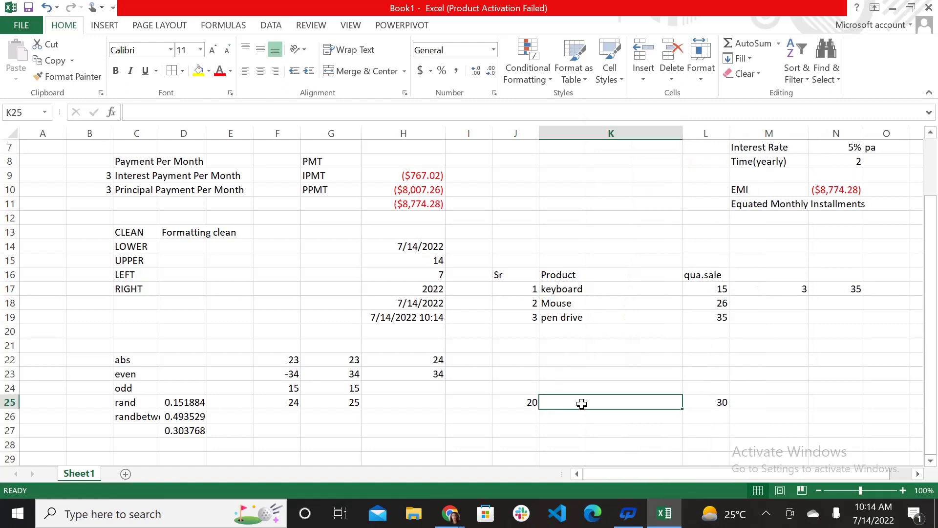
type("=rand")
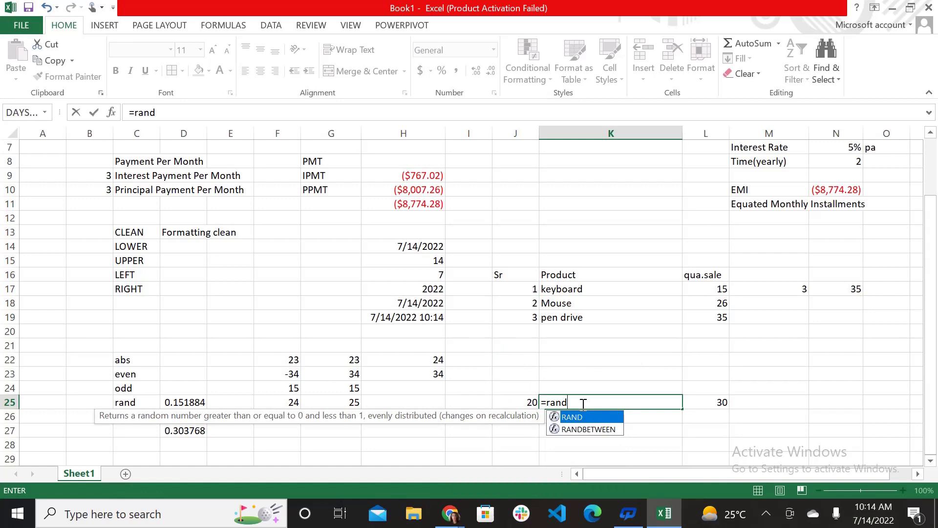
type("between")
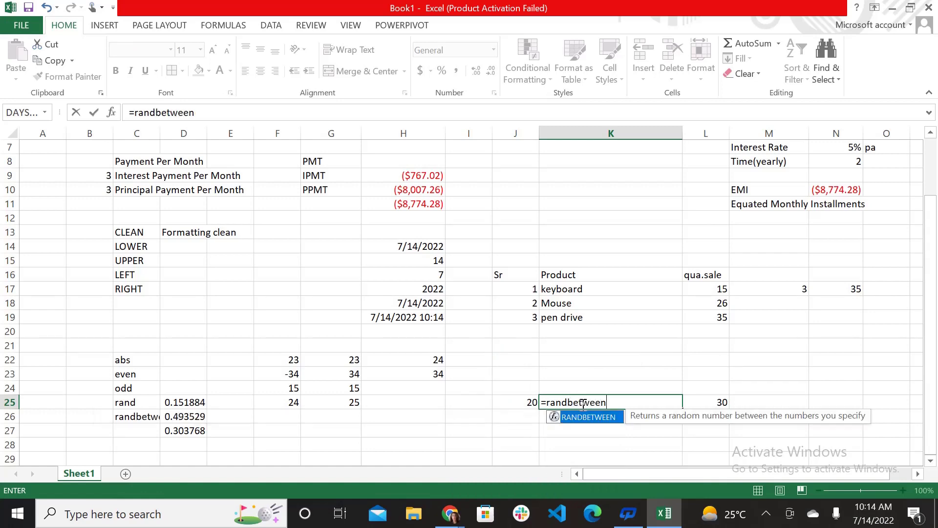
type("(")
left_click(525, 402)
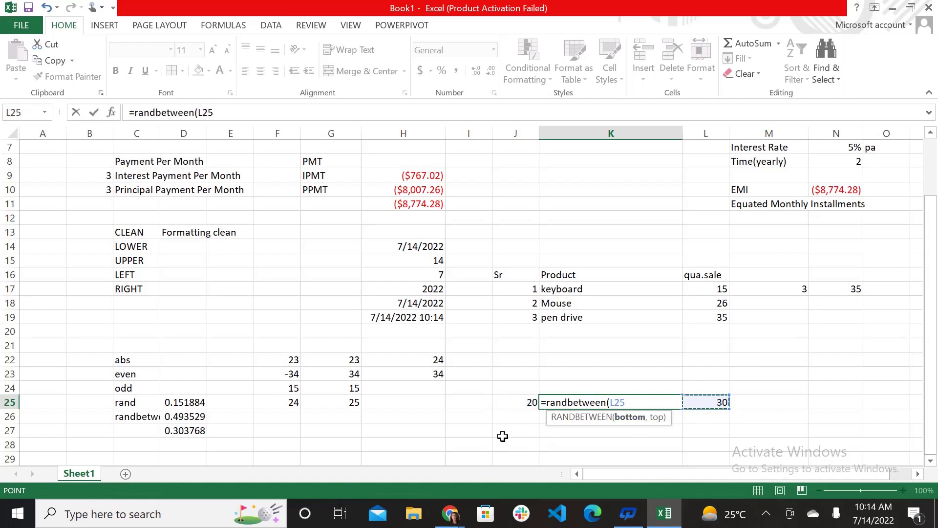
type(",")
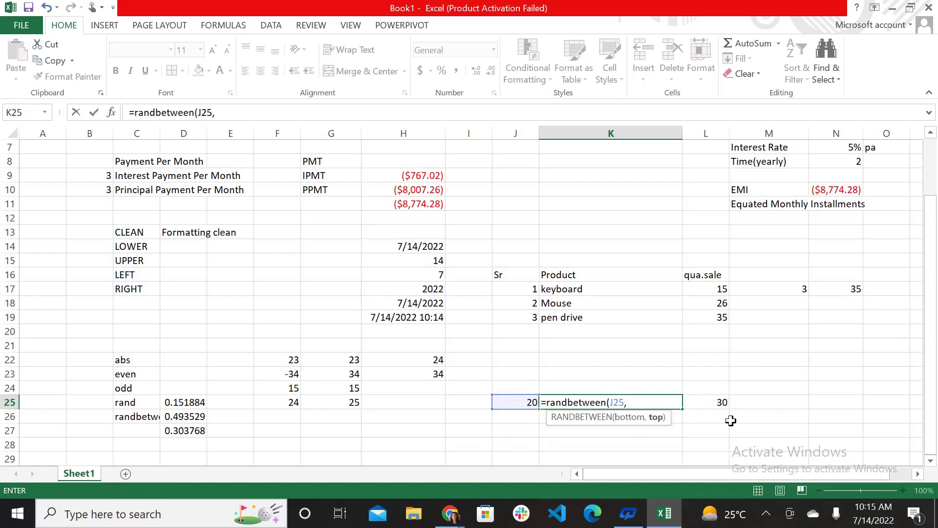
left_click(723, 401)
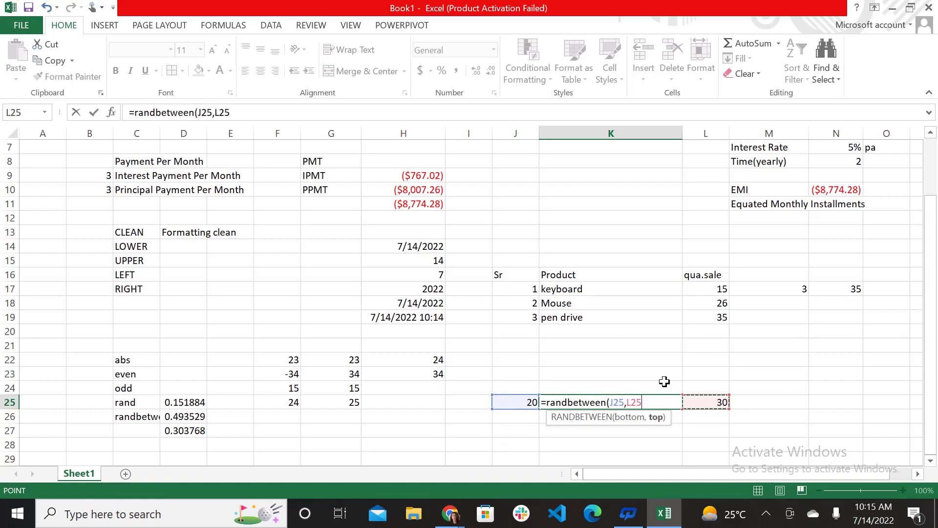
key("Return")
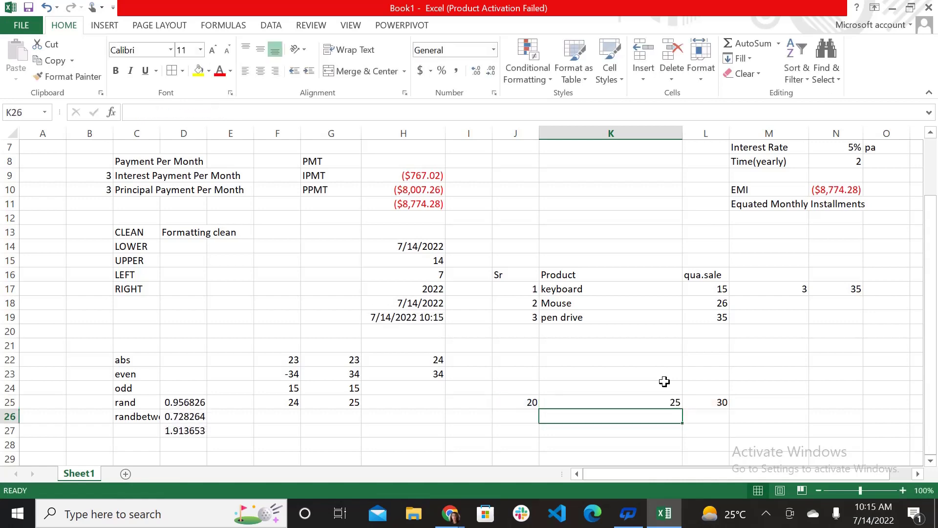
Examine the RANDBETWEEN formula in K25 and its bounds in the neighbouring cells J25 and L25
left_click(642, 402)
left_click(654, 427)
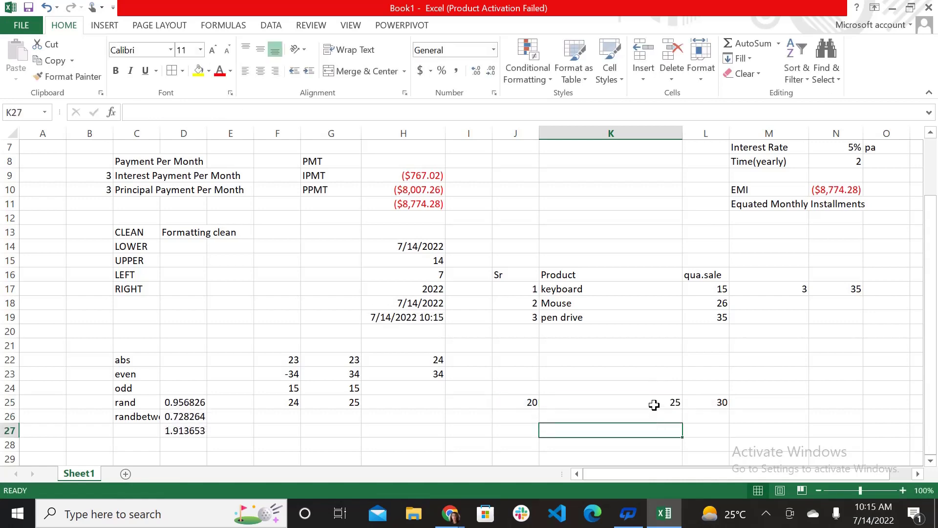
left_click(562, 409)
key("Left")
key("Right")
key("Right")
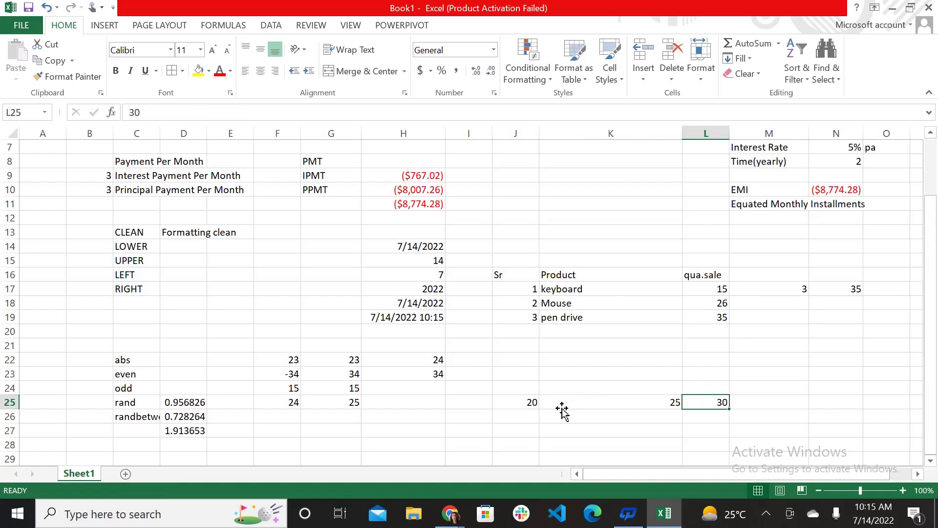
key("Left")
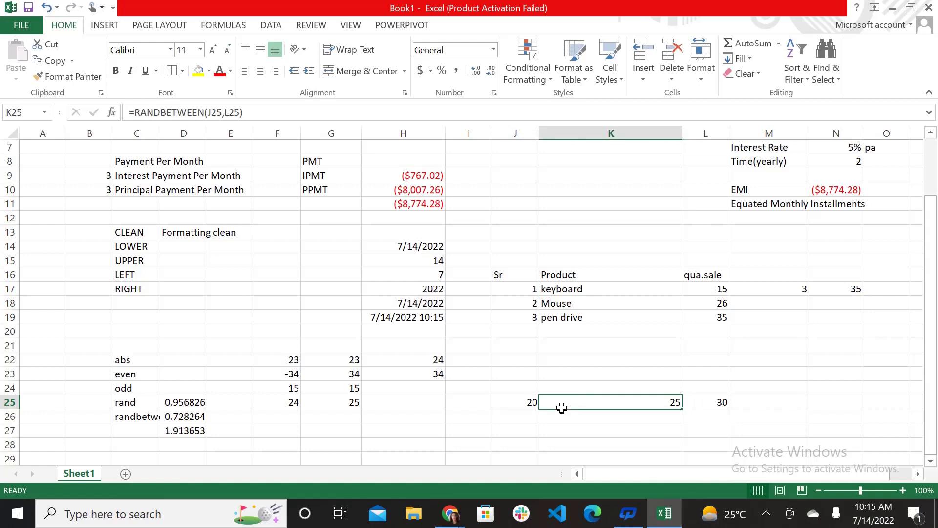
key("Left")
key("Right")
Fill the bounds in J25 and L25 and the RANDBETWEEN formula in K25 down into row 26
key("Left")
left_click_drag(538, 409, 615, 417)
left_click(728, 415)
left_click(726, 402)
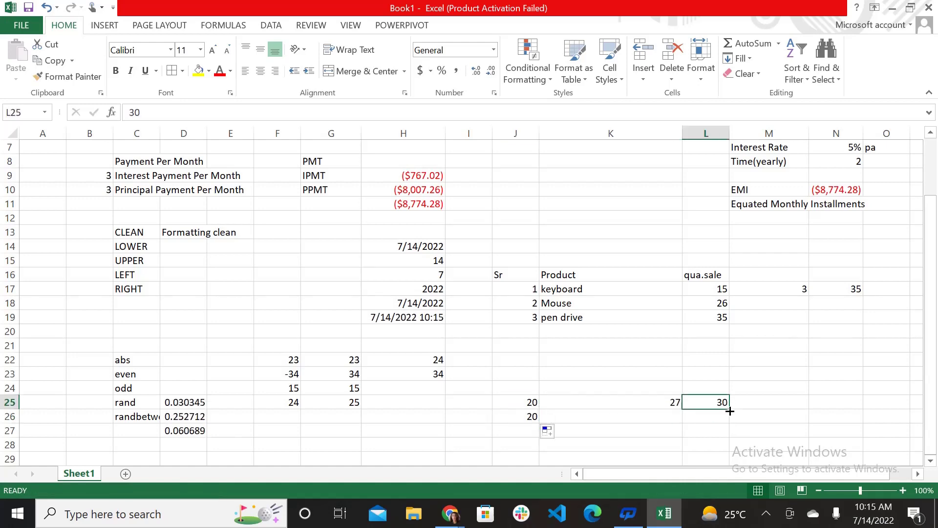
left_click_drag(730, 423, 688, 427)
left_click(650, 403)
left_click(670, 438)
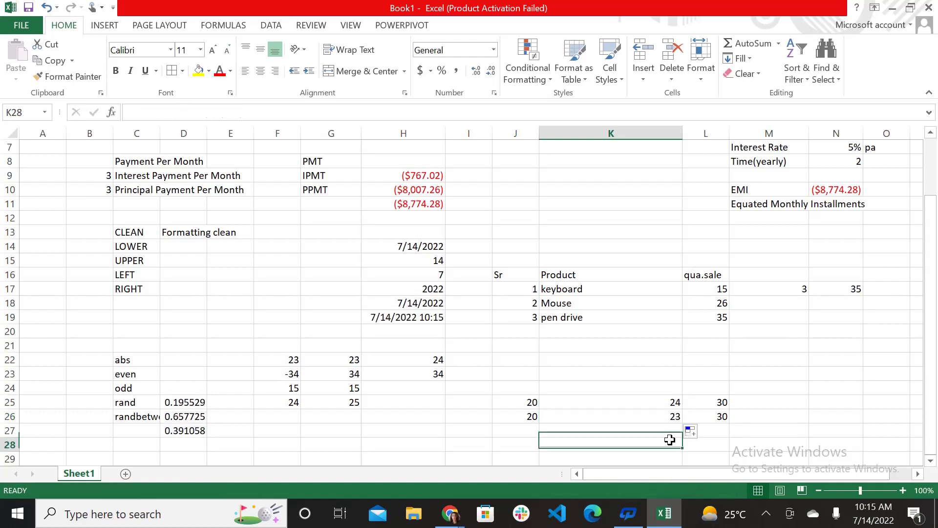
left_click(667, 402)
left_click(672, 418)
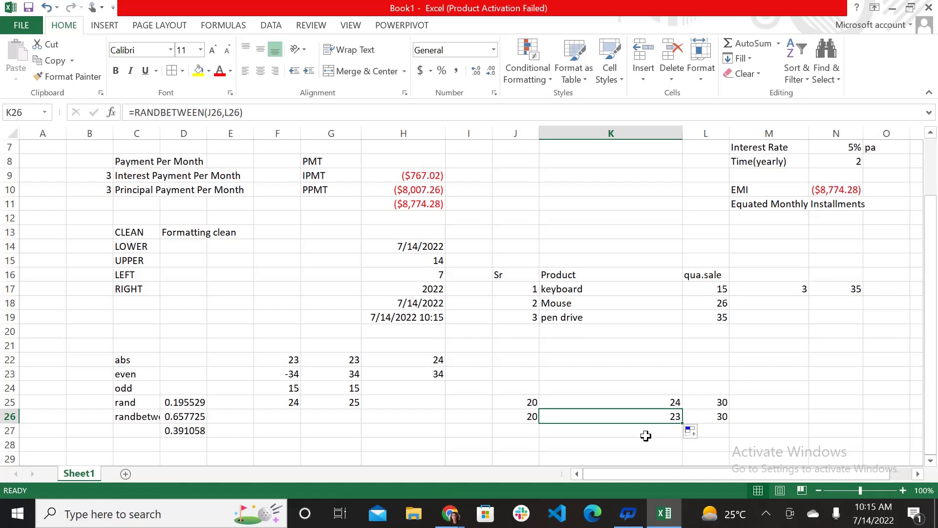
Label C30 as dec2bin and C31 as bin2dec, below the random number examples
scroll(509, 453, "down", 4)
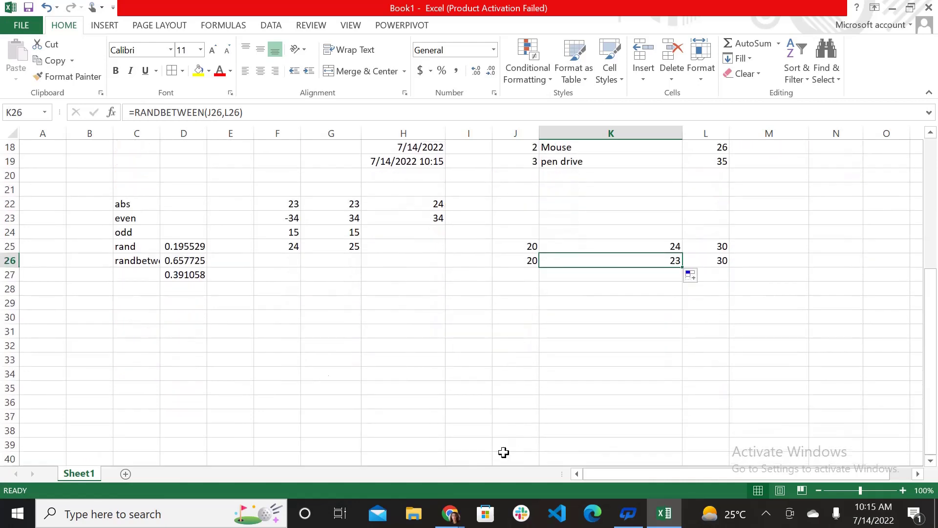
left_click(139, 317)
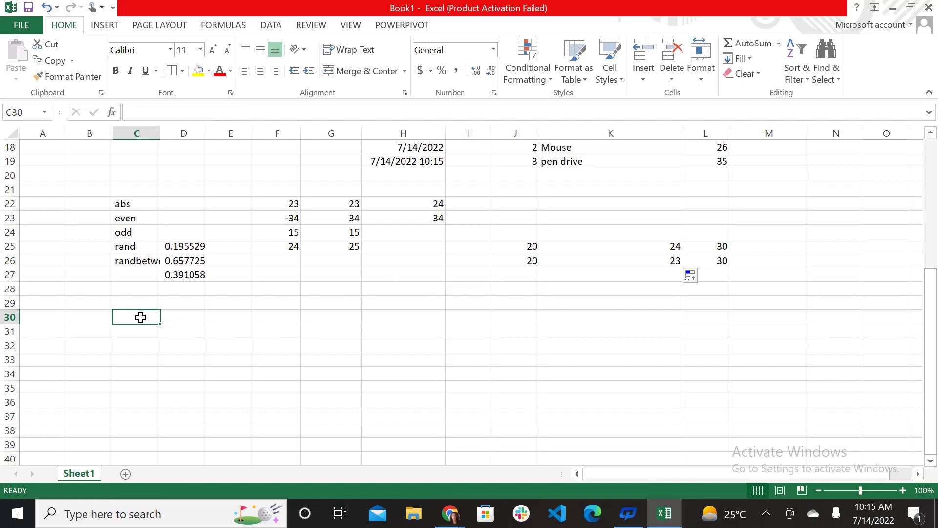
type("dec2")
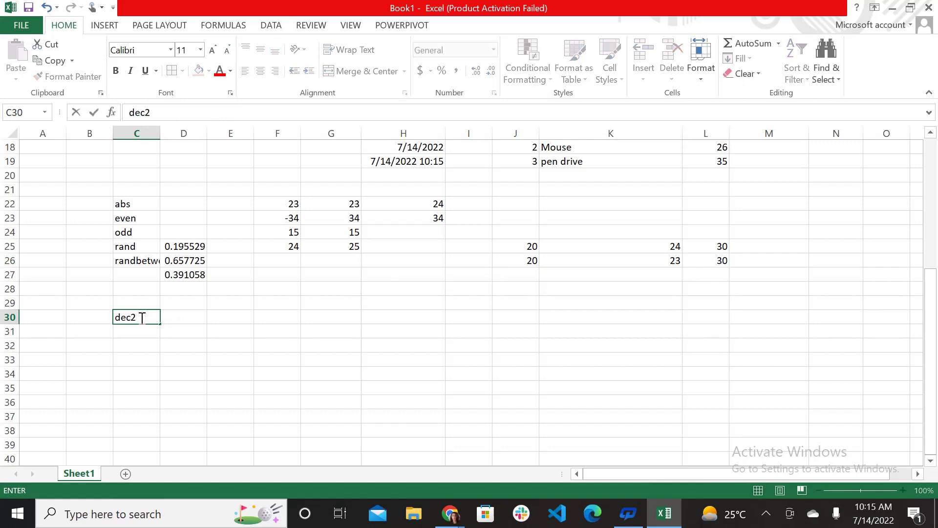
type("bin")
key("Return")
type("bin2dec")
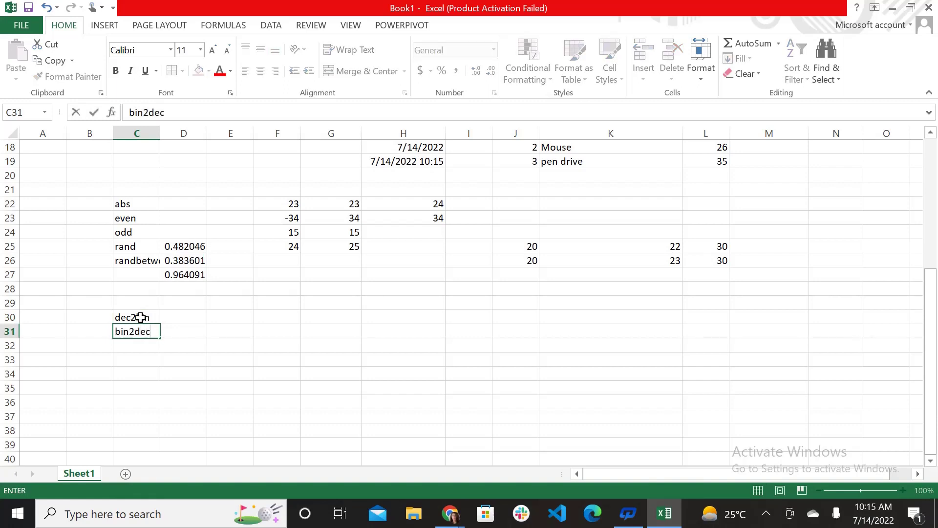
key("Tab")
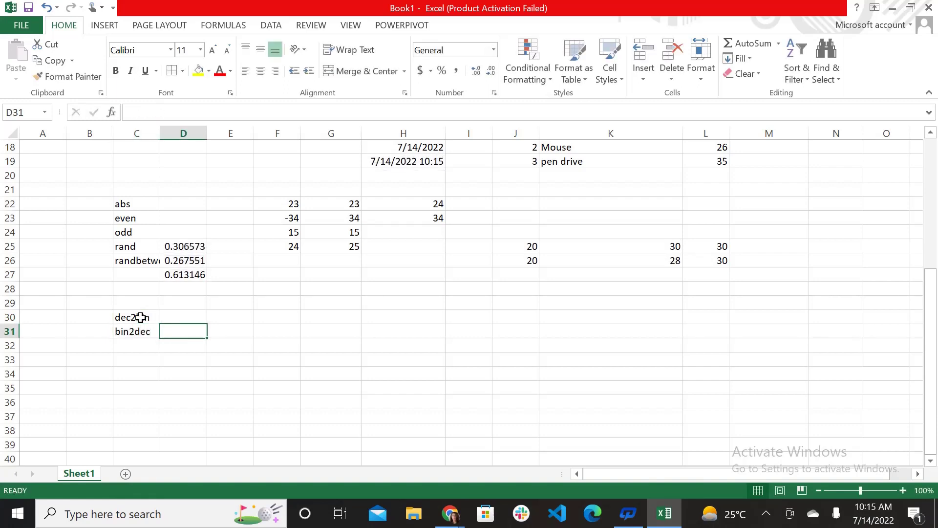
key("Up")
key("Down")
key("Down")
key("Down")
key("Left")
key("Left")
key("Left")
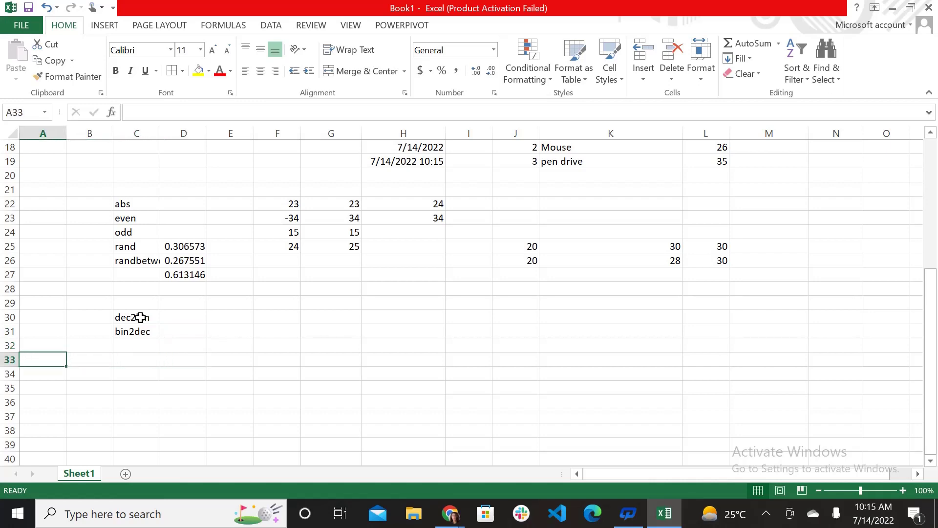
type("23")
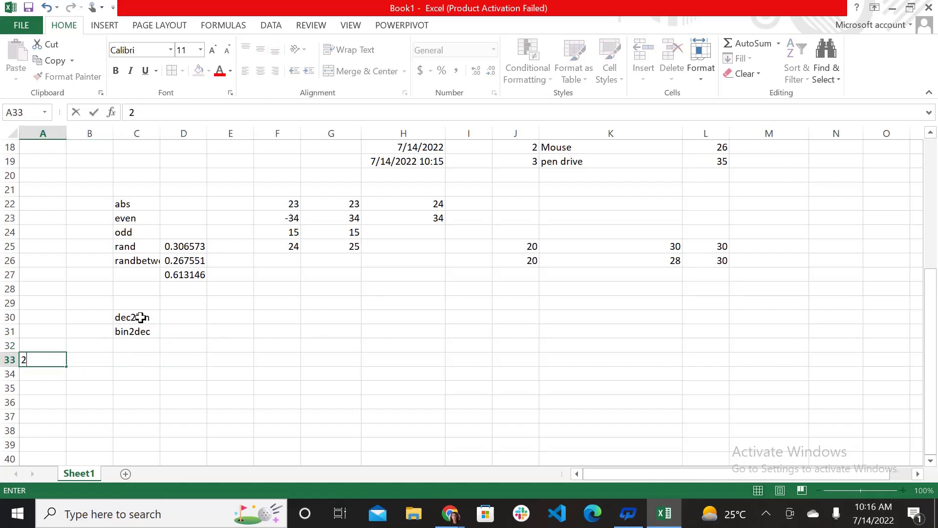
key("BackSpace")
type("10122")
key("BackSpace")
key("BackSpace")
type("01")
key("BackSpace")
key("BackSpace")
key("BackSpace")
key("BackSpace")
key("BackSpace")
left_click(141, 346)
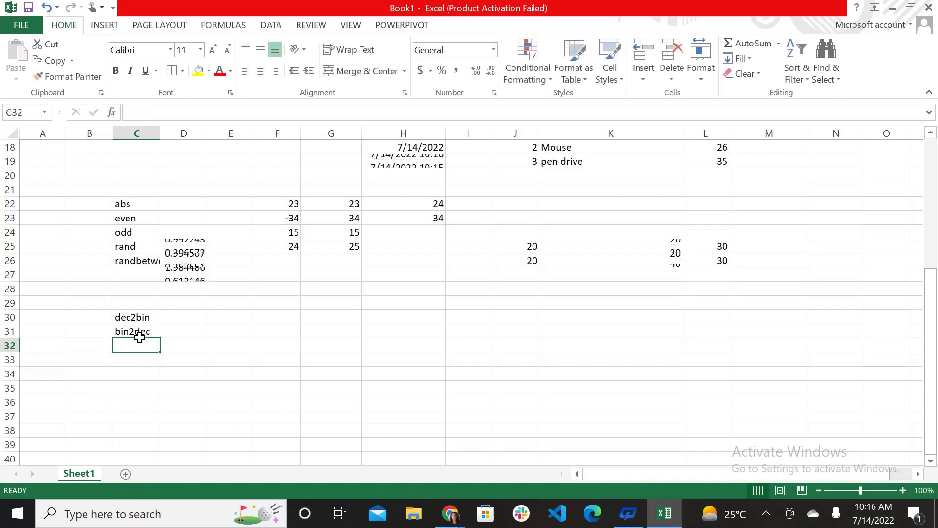
left_click(141, 338)
Enter 23 in D30 beside the dec2bin label and 45 in D31 beside the bin2dec label
left_click(186, 316)
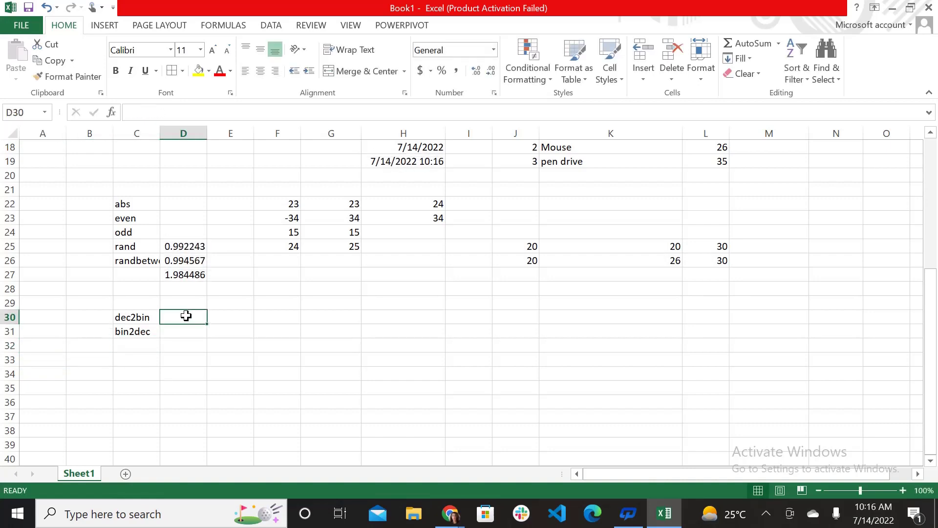
type("23")
key("Return")
type("45")
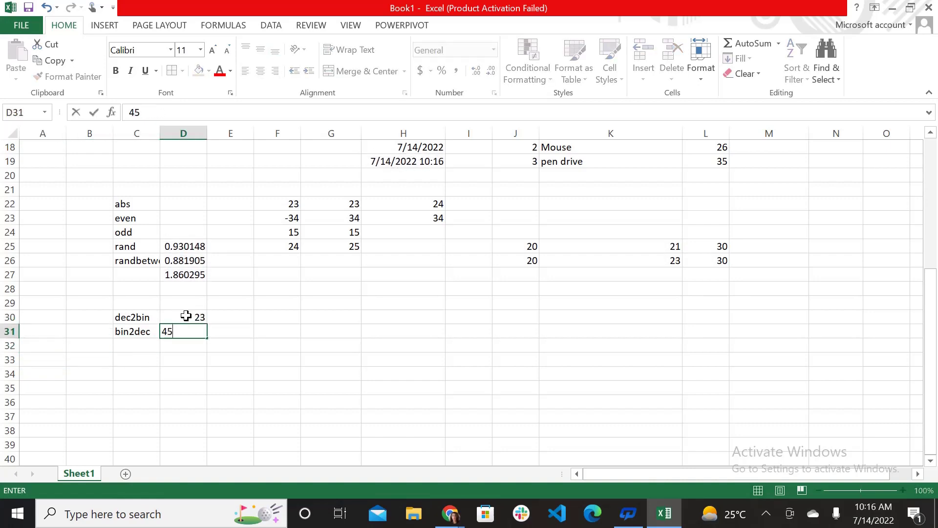
key("Tab")
Convert the decimal number in D30 to binary in E30 with the formula =DEC2BIN(D30)
key("Up")
type("=")
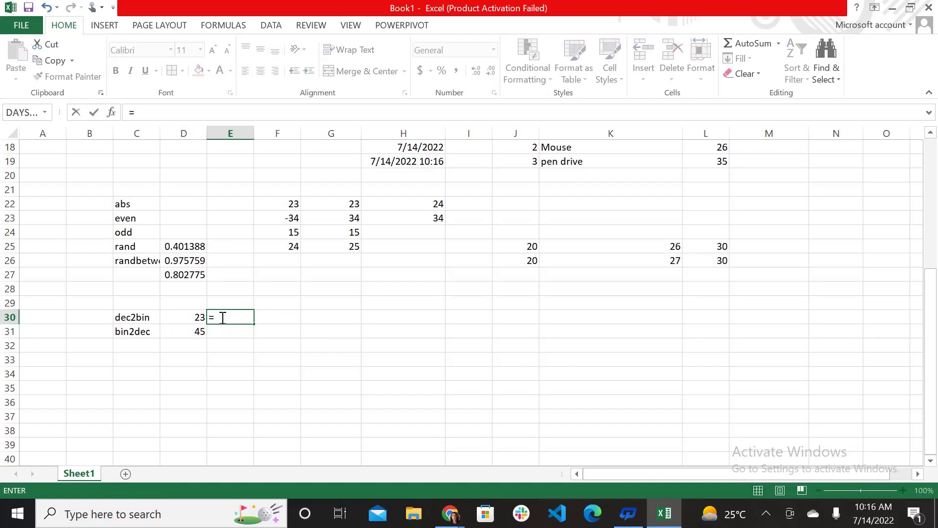
type("dec")
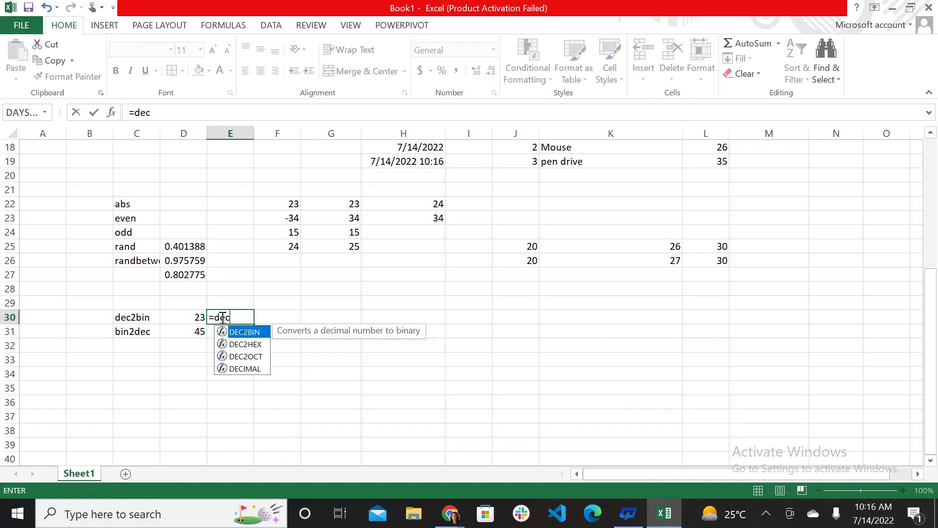
type("2bin(")
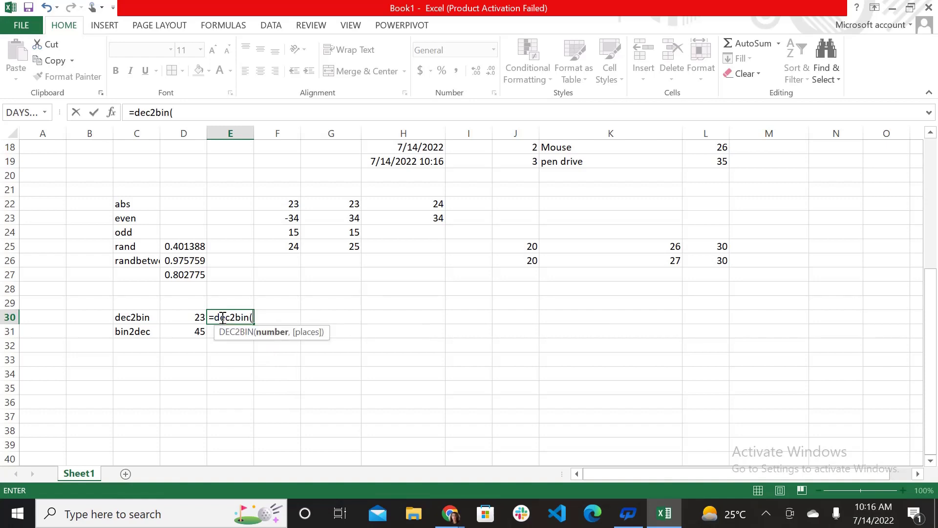
left_click(188, 320)
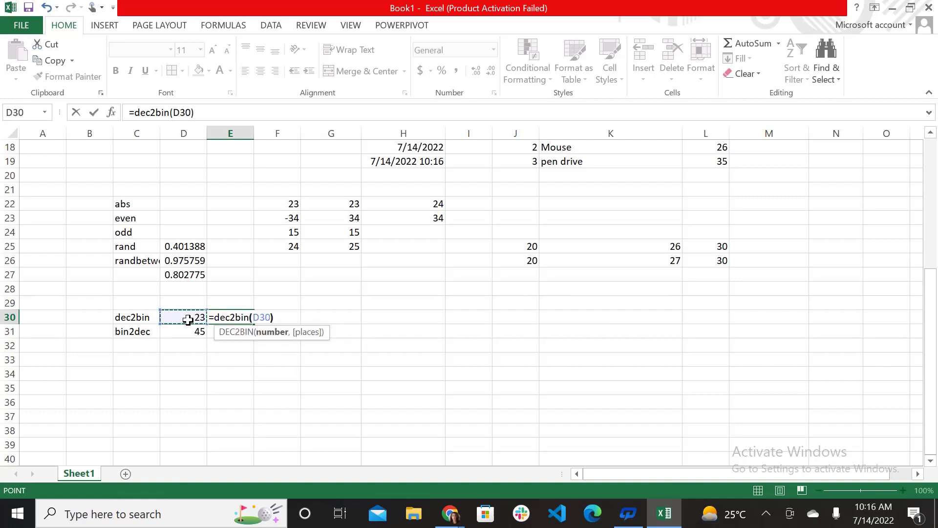
key("Return")
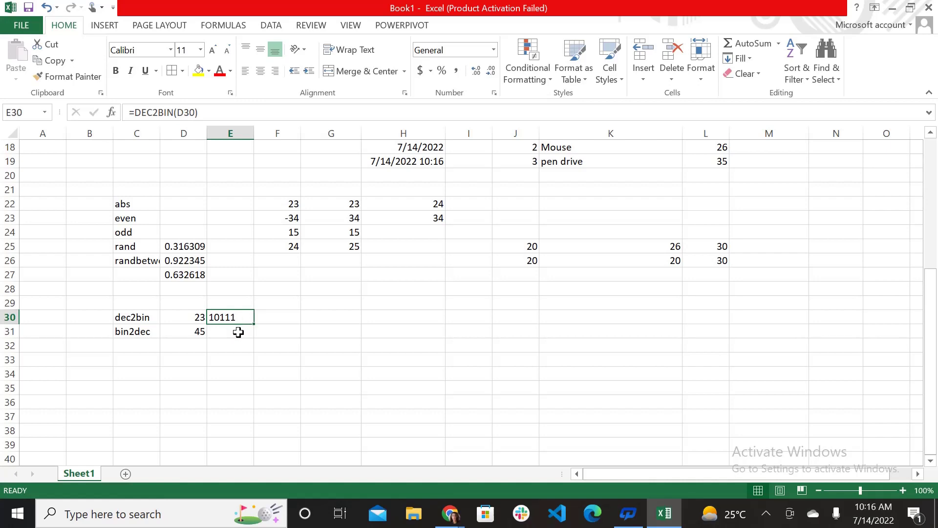
left_click(238, 332)
left_click(271, 317)
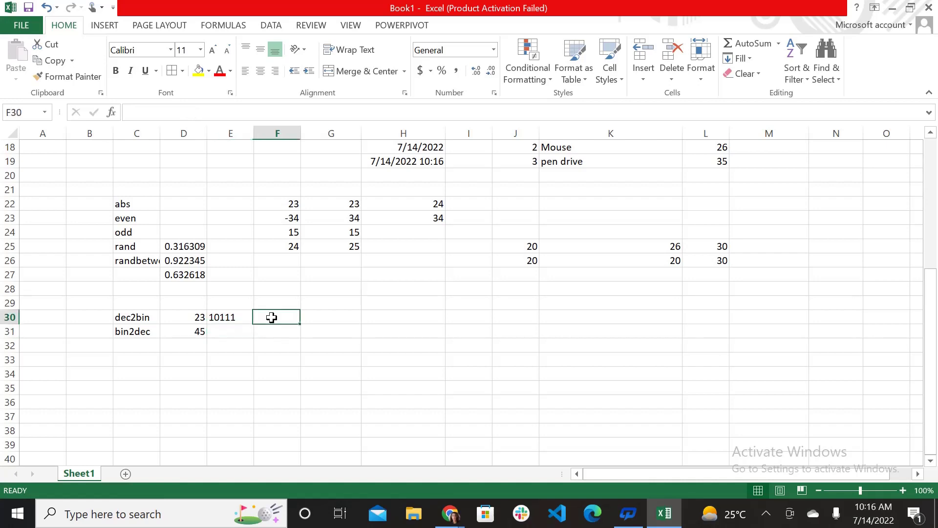
type("=dec")
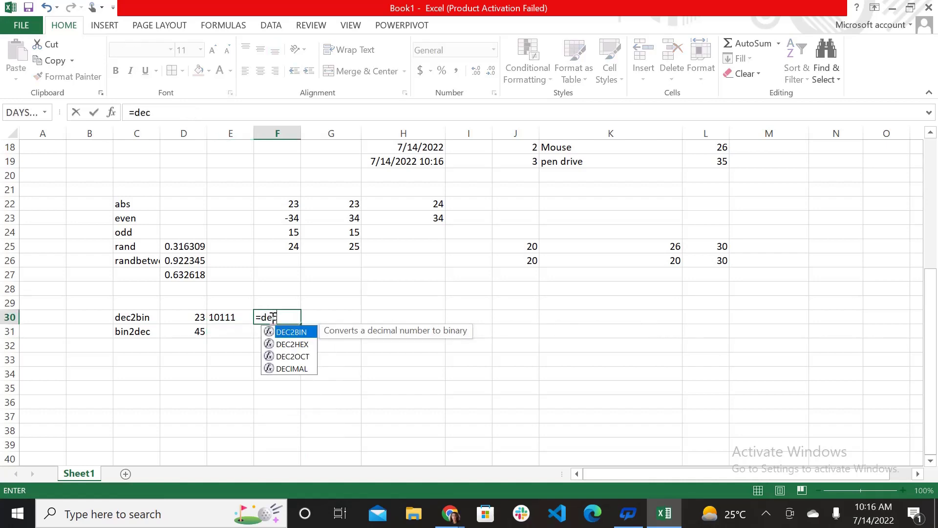
type("2bin")
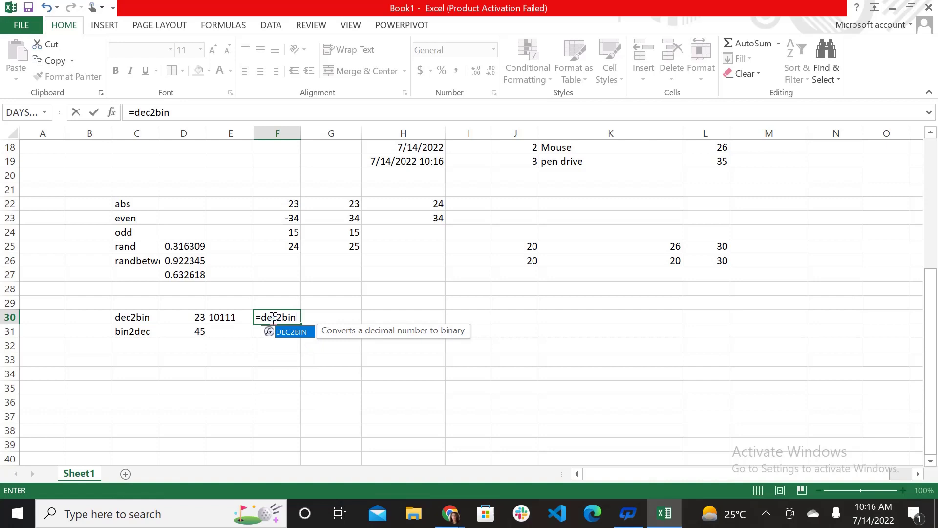
type("(")
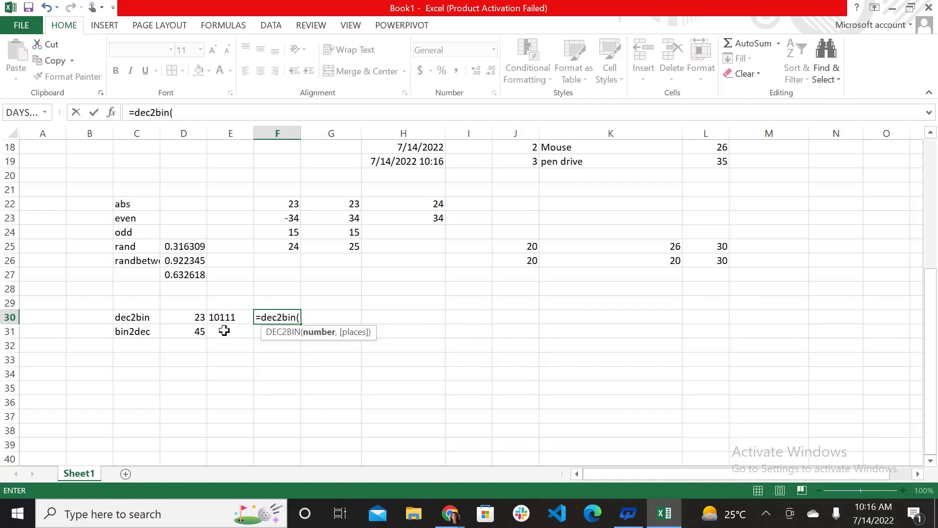
key("BackSpace")
key("BackSpace")
key("BackSpace")
key("BackSpace")
key("BackSpace")
key("BackSpace")
key("BackSpace")
key("BackSpace")
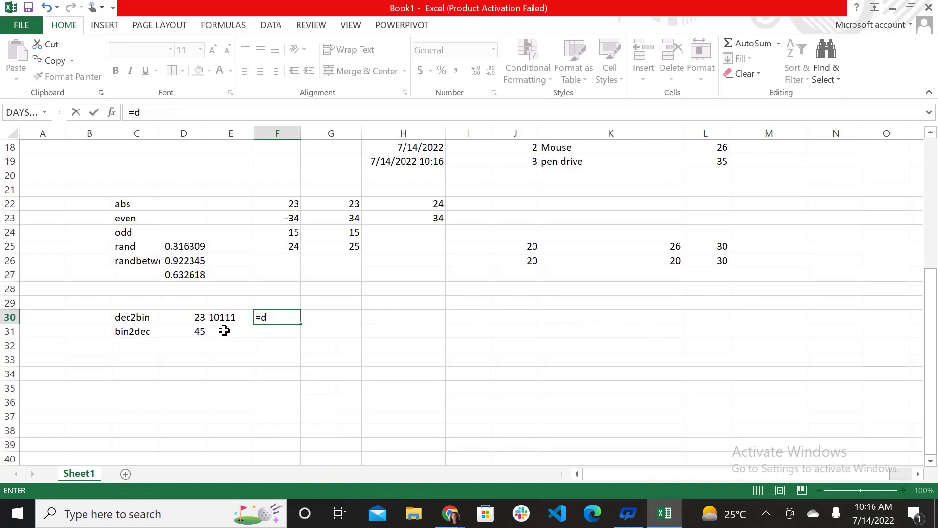
Convert the binary value in E30 back to decimal in F30 with the formula =BIN2DEC(E30)
type("bin2")
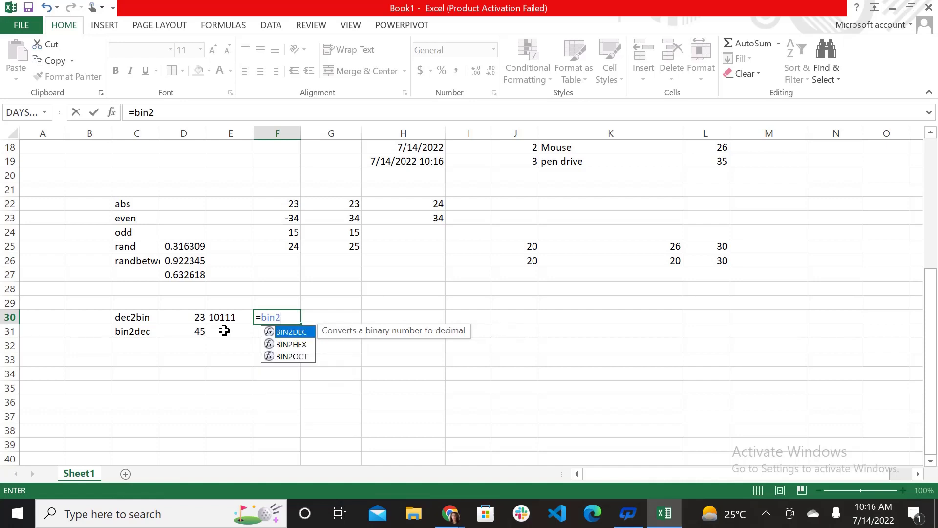
type("dec(")
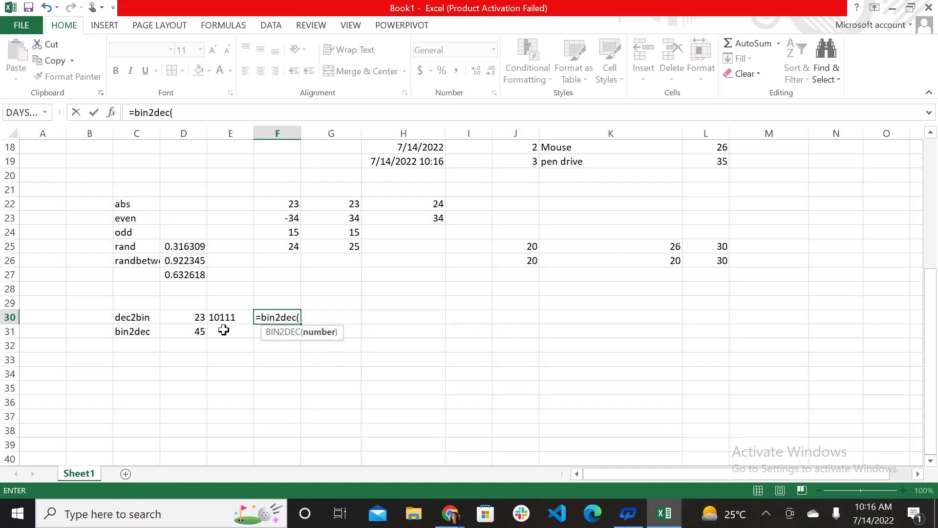
left_click(220, 316)
type(")")
key("ctrl+Return")
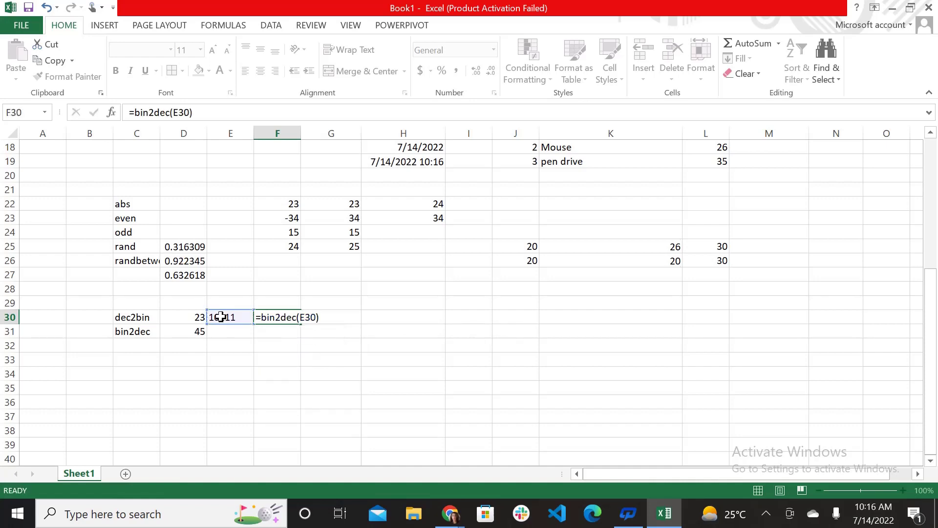
key("Return")
left_click(267, 318)
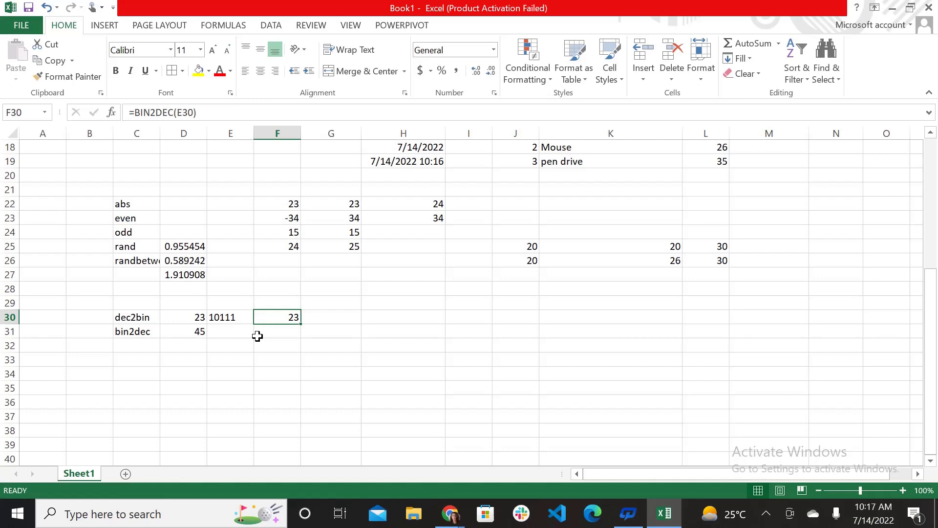
Enter the sample values 12 in C33 and a person's first name in C34, below the conversion examples
left_click(143, 362)
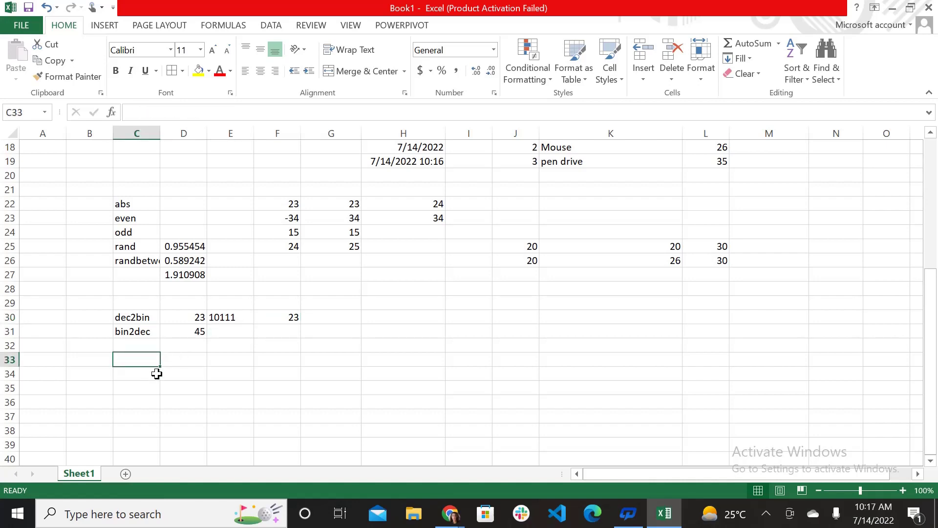
type("12")
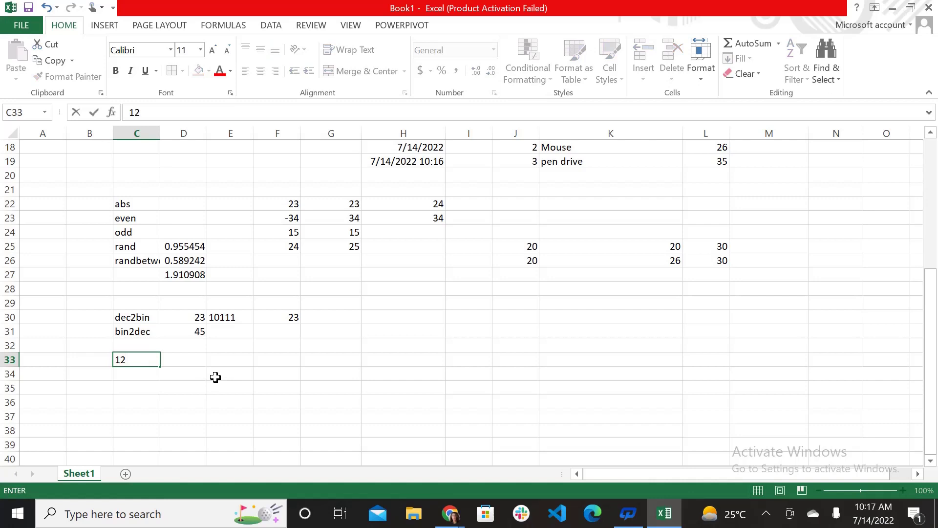
key("Return")
type("alishba")
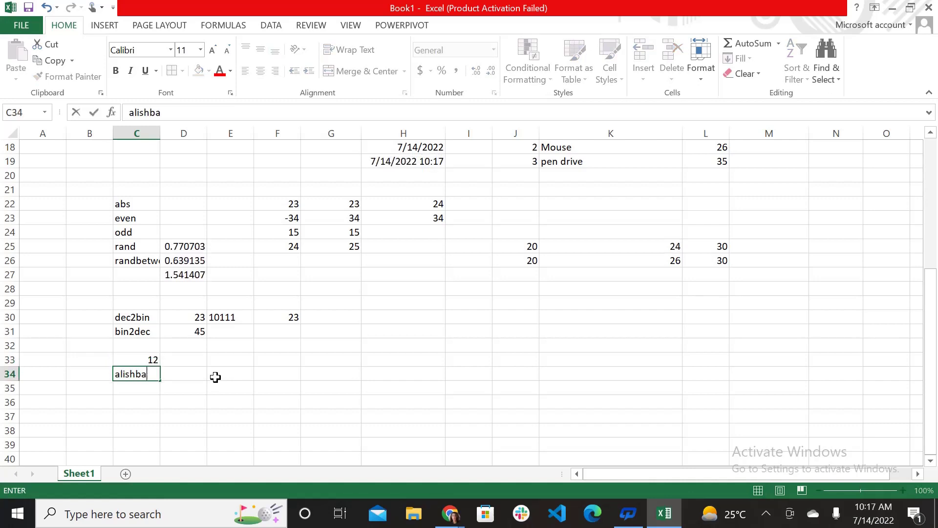
key("Up")
key("Right")
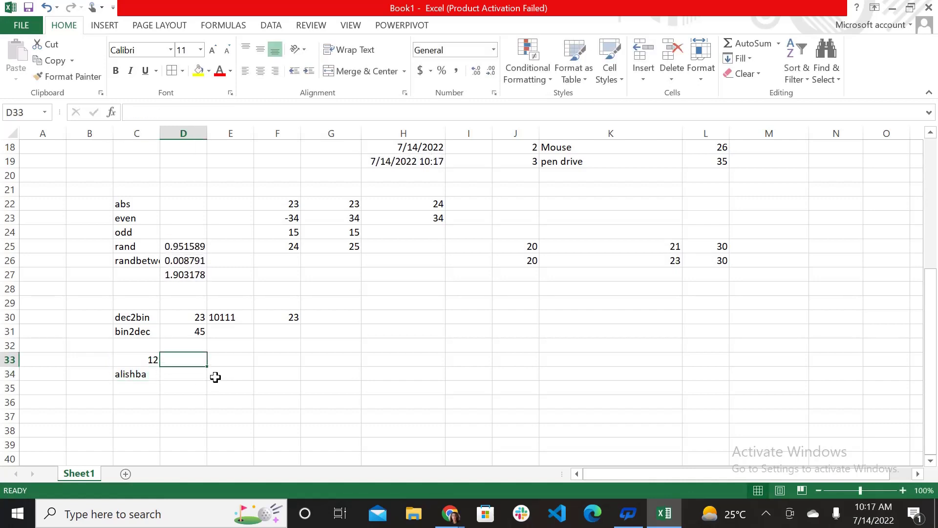
Label A33 as istext and A34 as isblank, in the rows of the new sample values
left_click(122, 305)
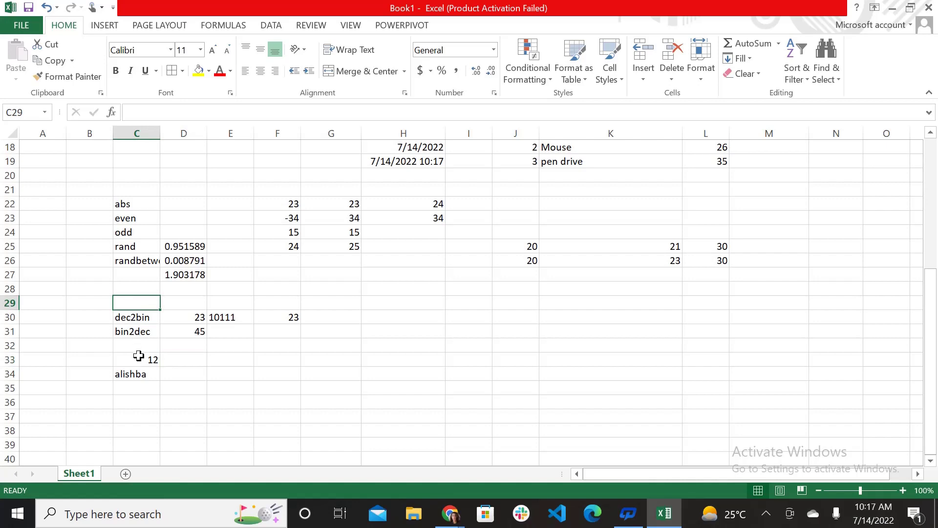
left_click(50, 362)
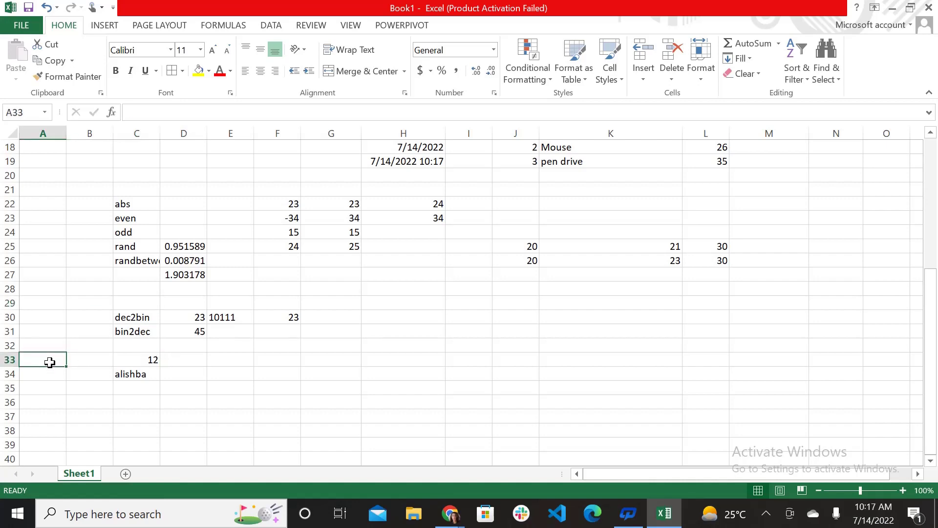
type("istext")
key("Return")
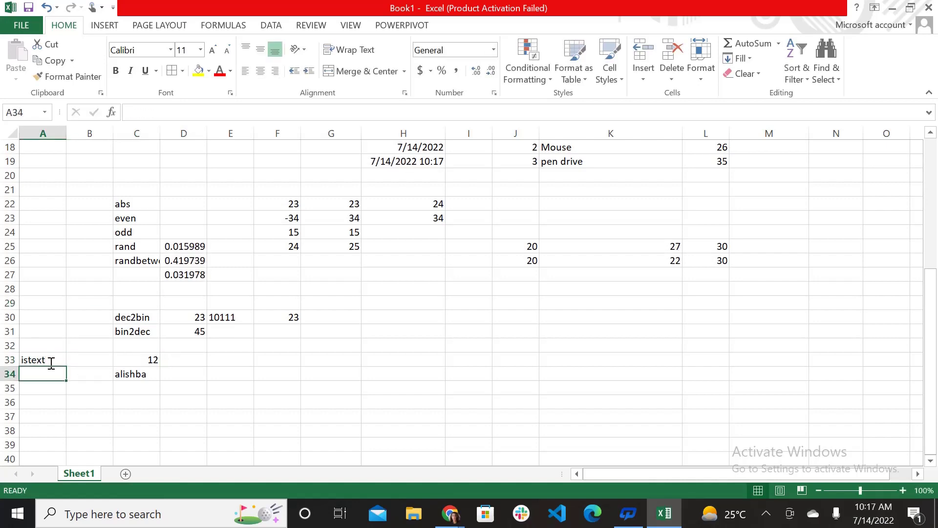
type("isblank")
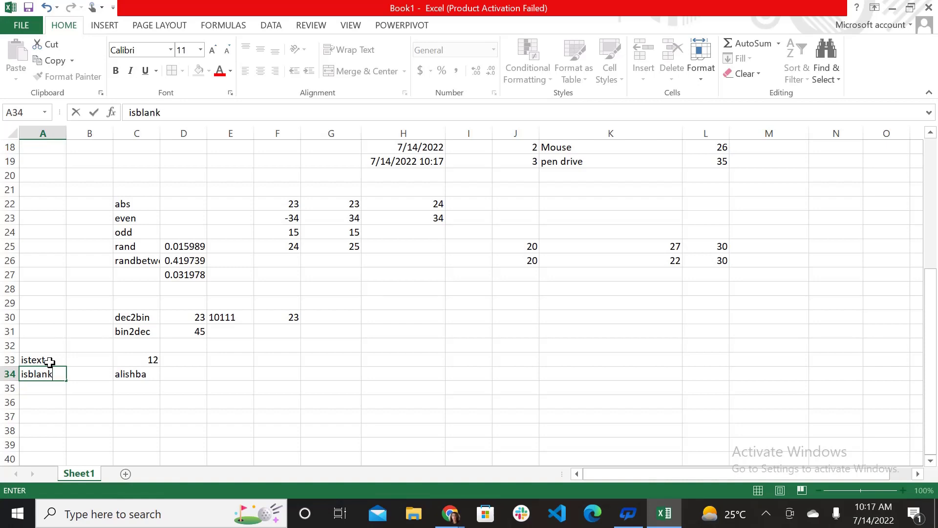
key("Tab")
Test whether the value in C33 is text with the formula =ISTEXT(C33) in E33
left_click(232, 356)
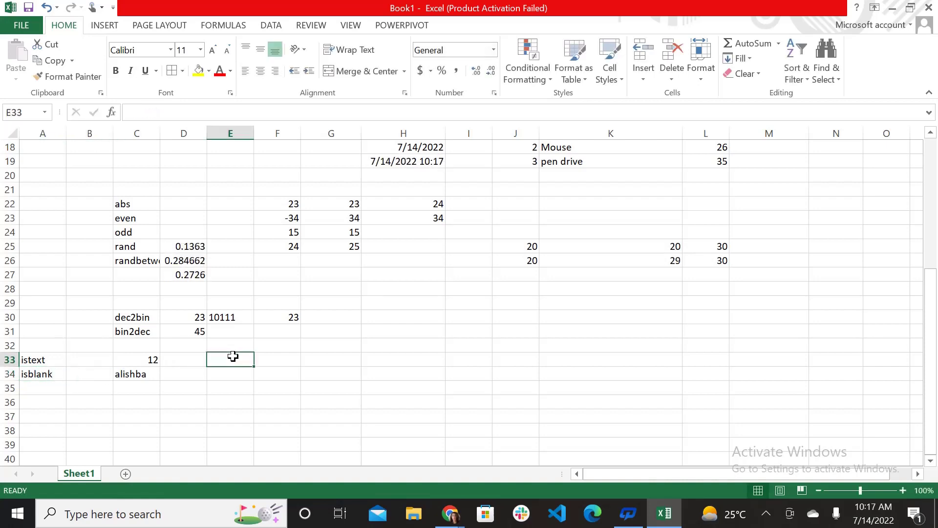
type("=istext")
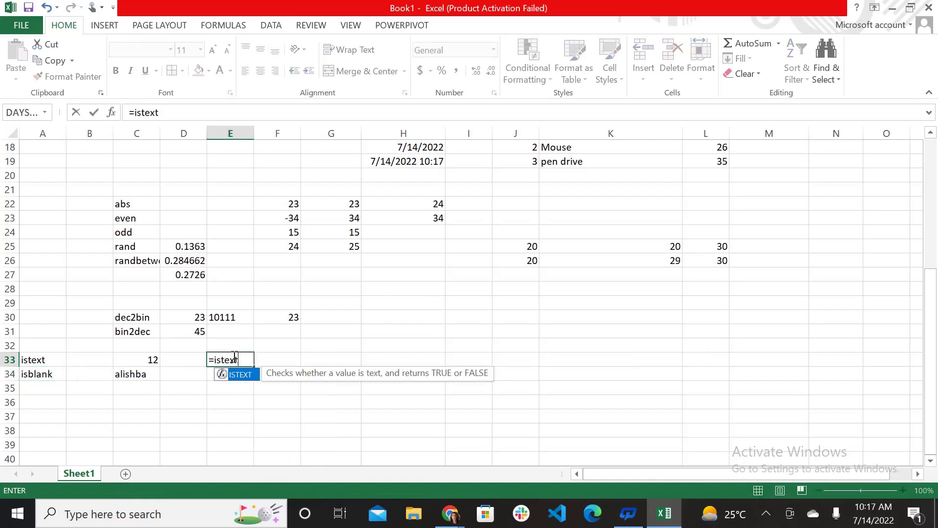
type("(")
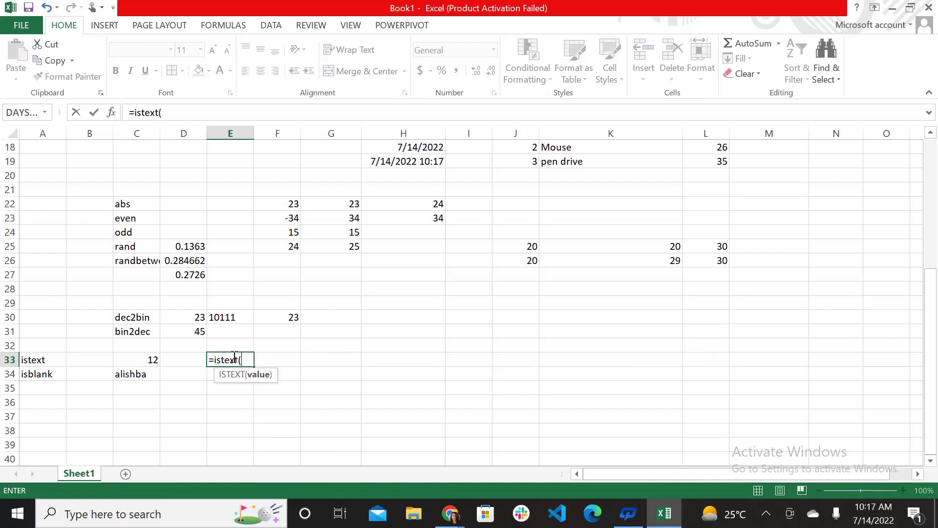
left_click(146, 359)
type(")")
key("Return")
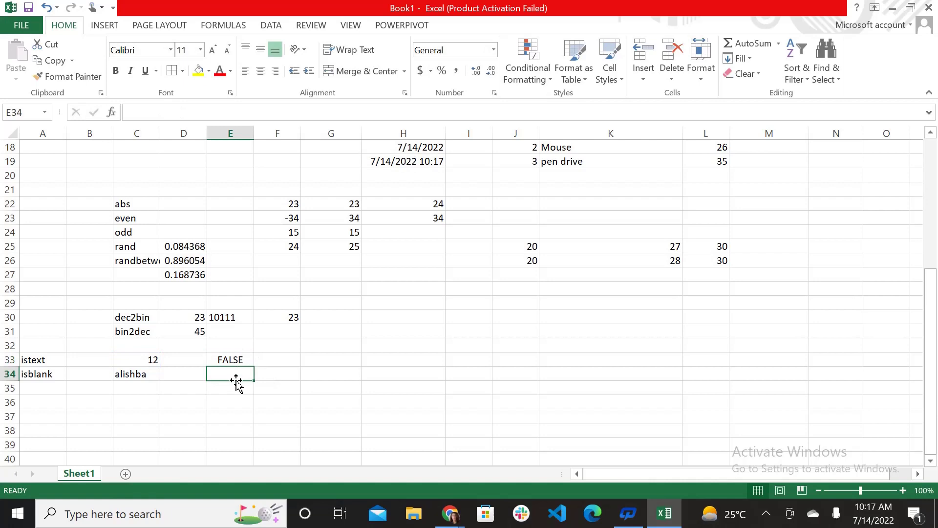
Test whether the name in C34 is text with the formula =ISTEXT(C34) in E34
type("=is")
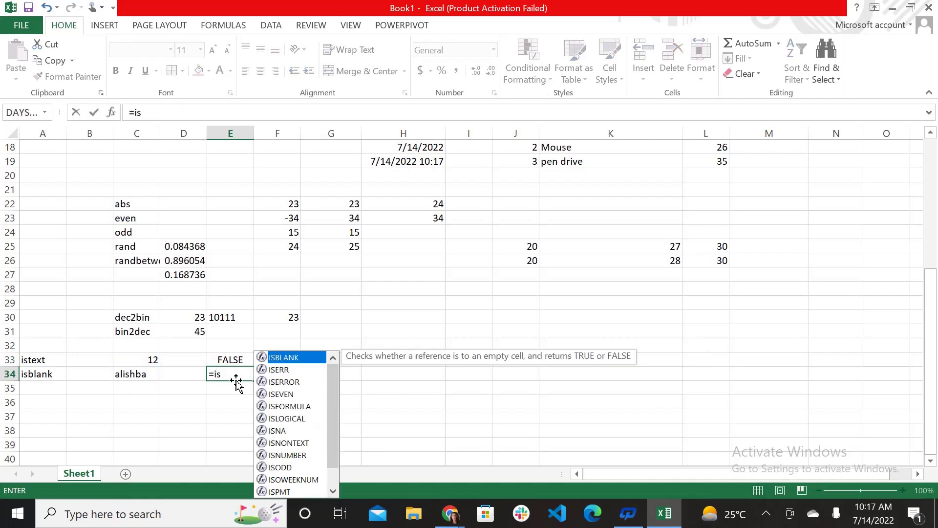
type("text")
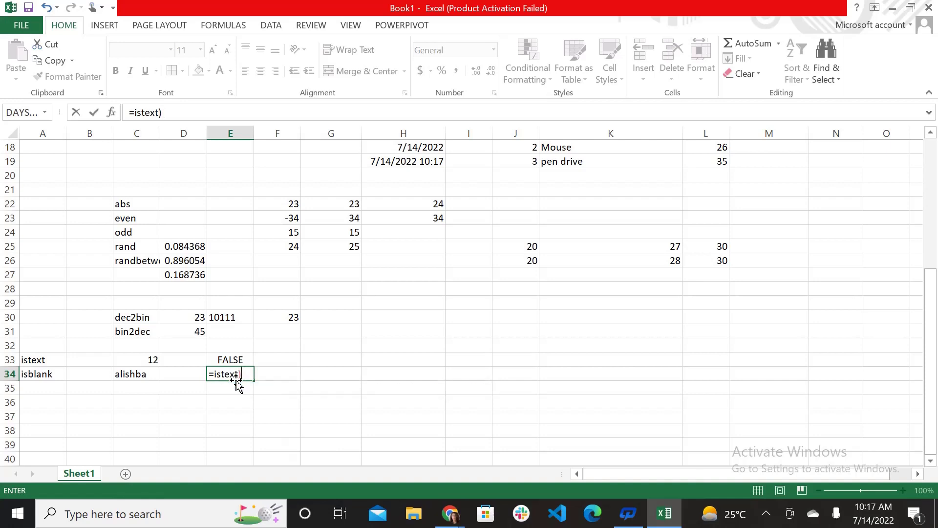
type("(")
left_click(136, 373)
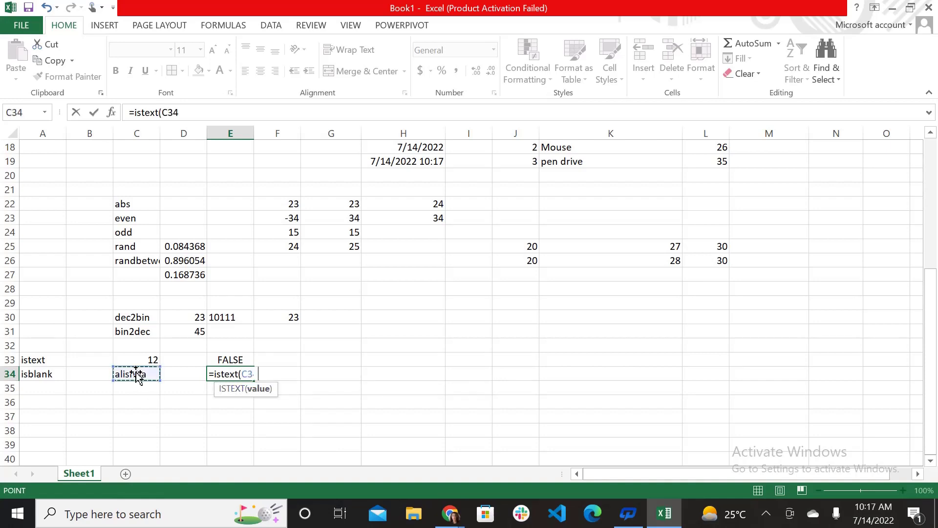
key("Return")
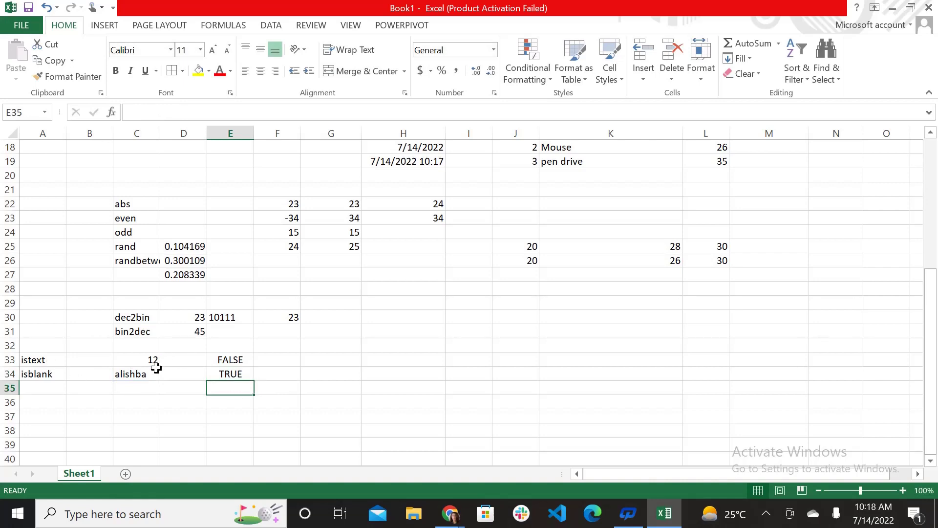
Test whether C33 is empty with the formula =ISBLANK(C33) in F33
left_click(140, 361)
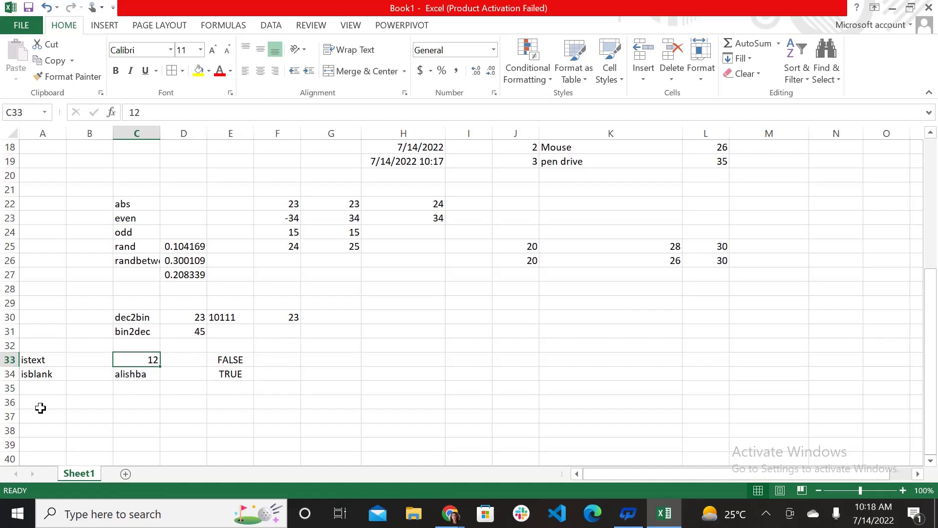
left_click(288, 363)
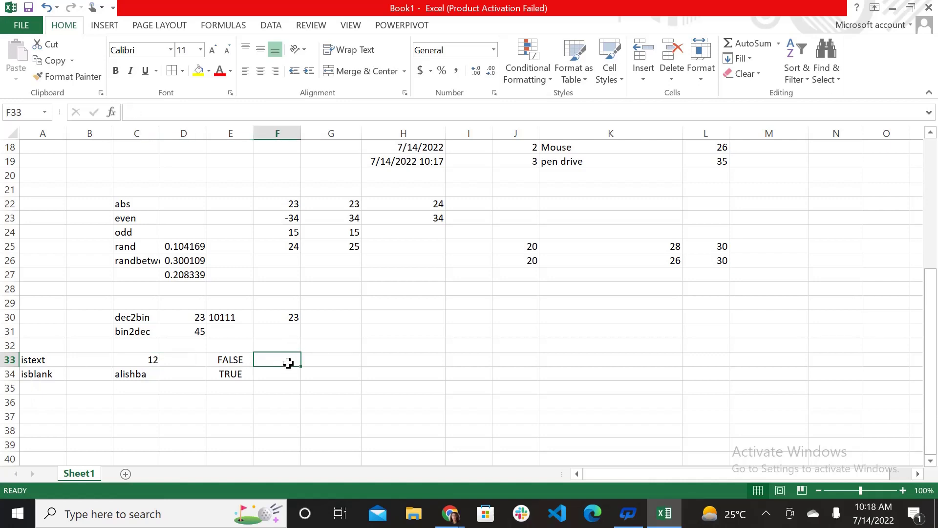
type("=is")
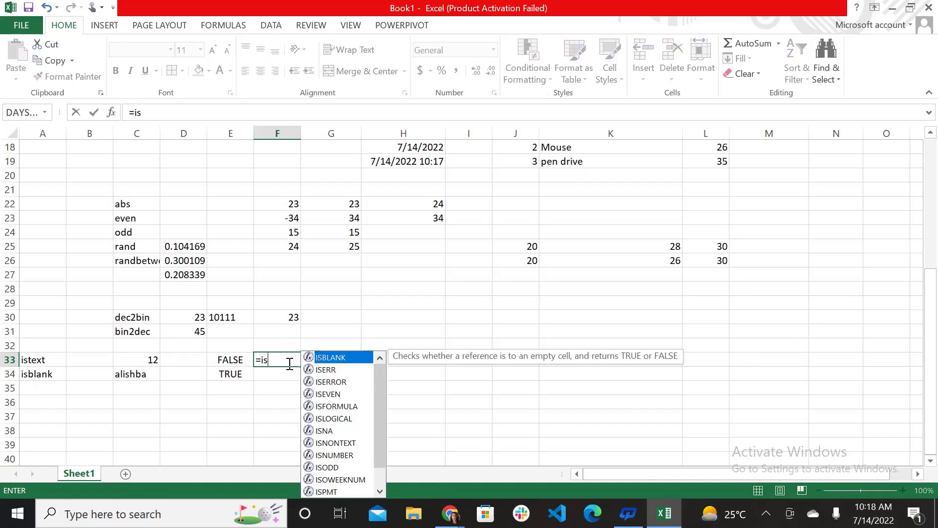
type("bla")
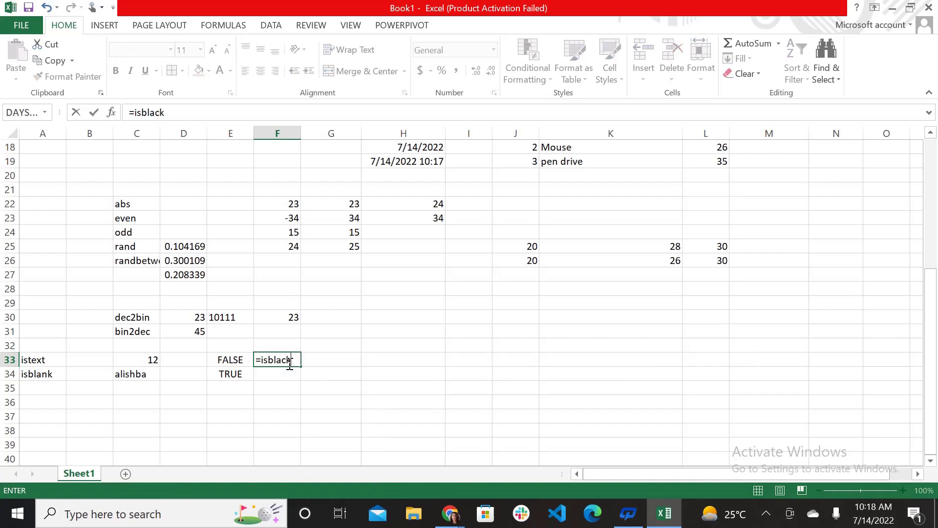
type("nk")
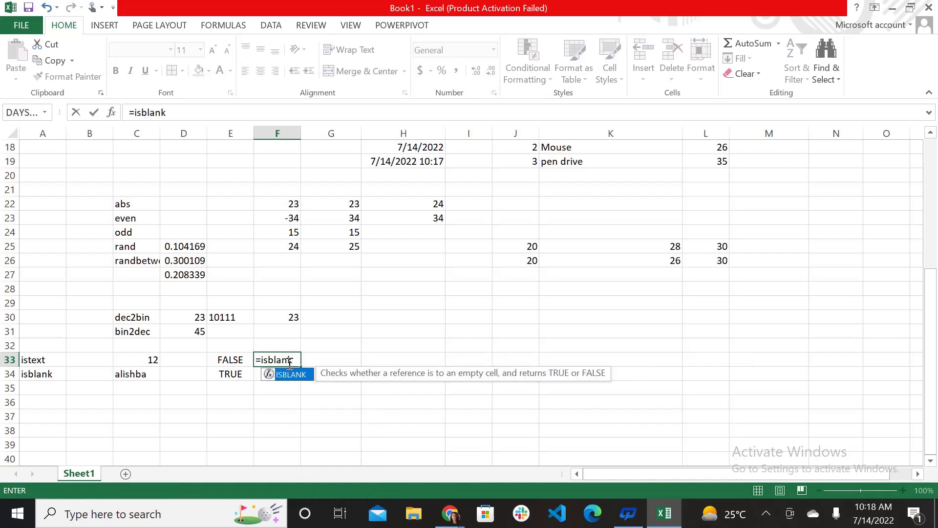
type("(")
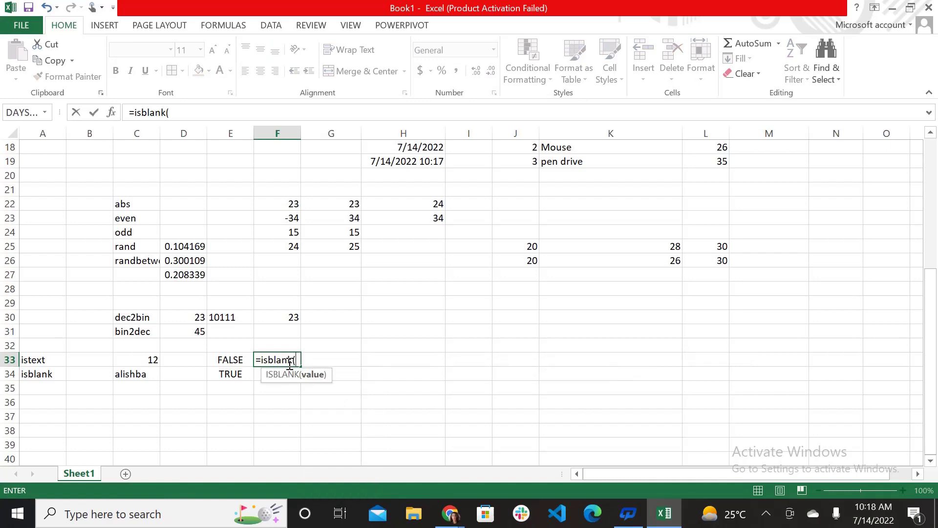
left_click(149, 361)
type(")")
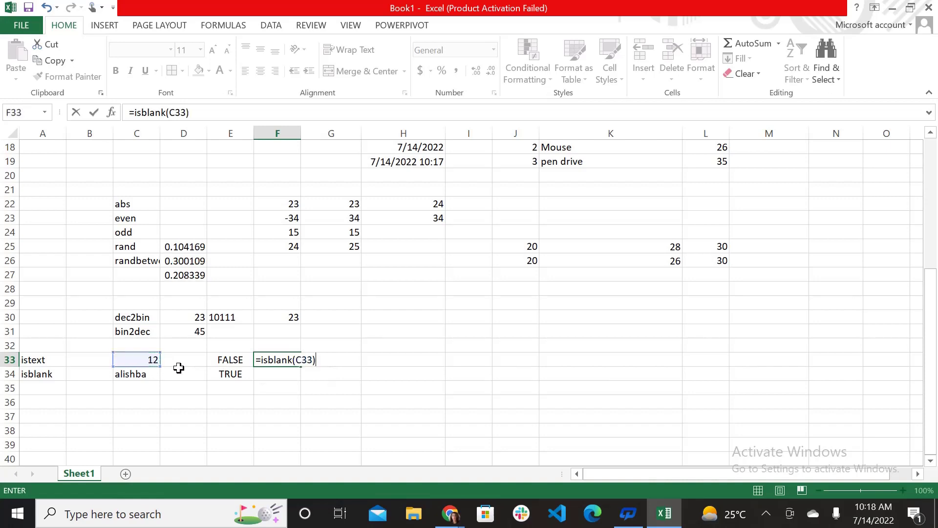
key("Return")
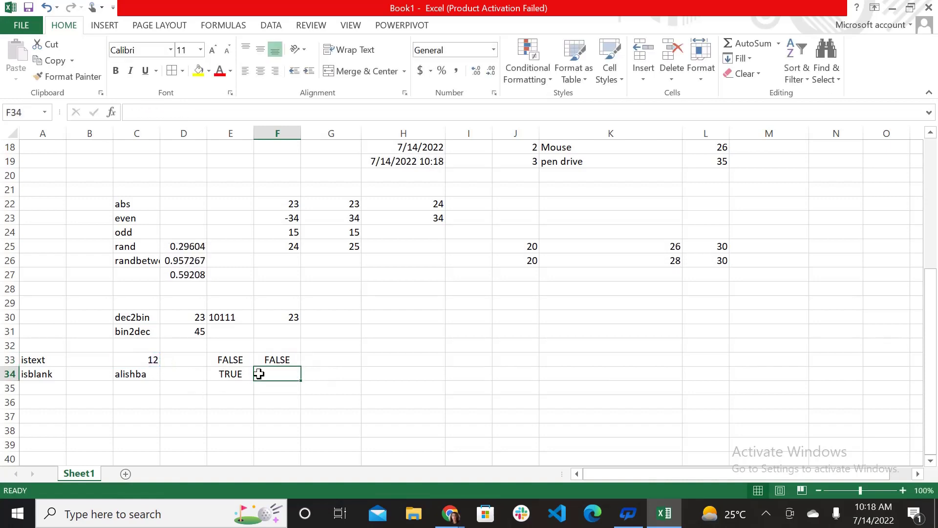
Test whether D34 is empty with the formula =ISBLANK(D34) in F34
type("=isbl")
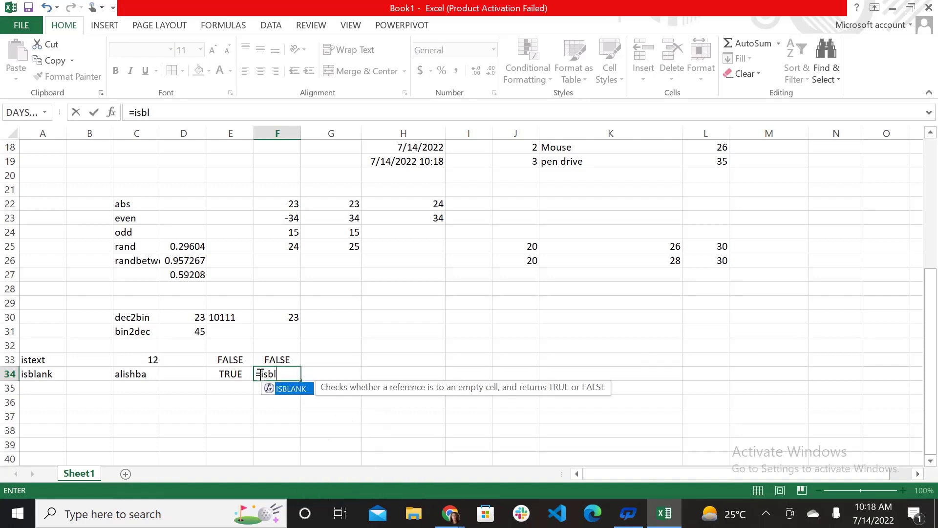
type("ank(")
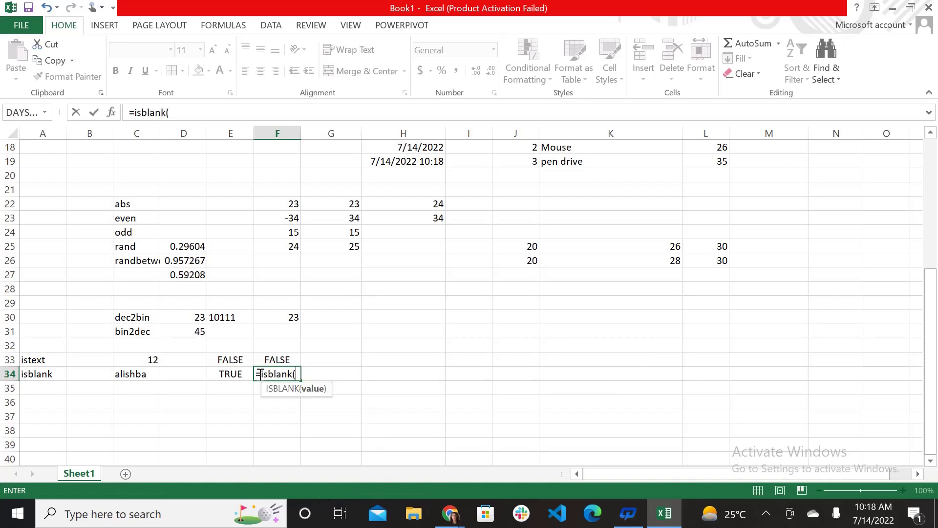
left_click(177, 376)
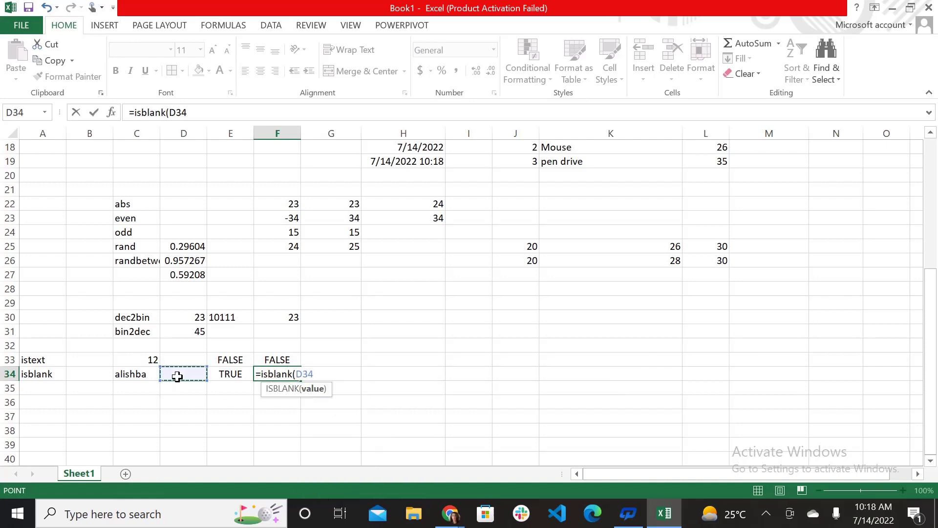
type(")")
key("Return")
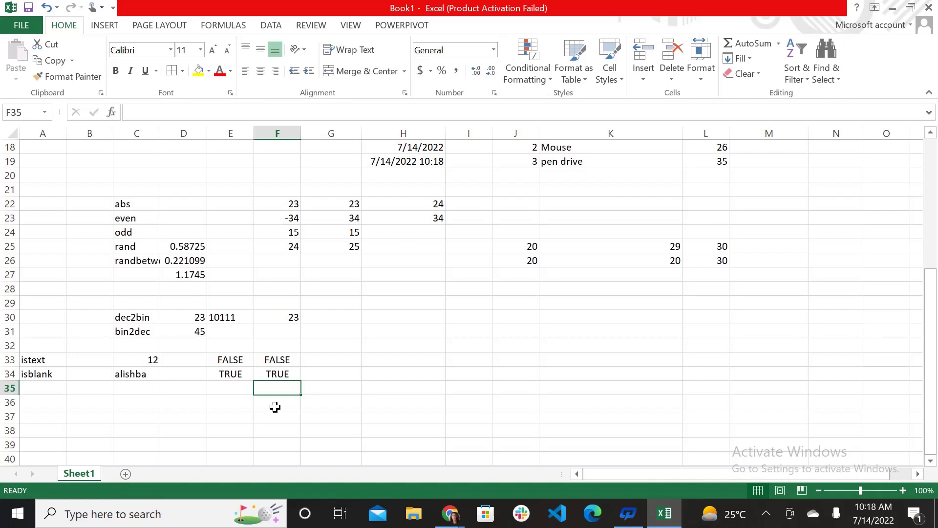
Count the numeric entries in the marks table's Sum column with =COUNT(F2:F5) in F6
left_click(218, 28)
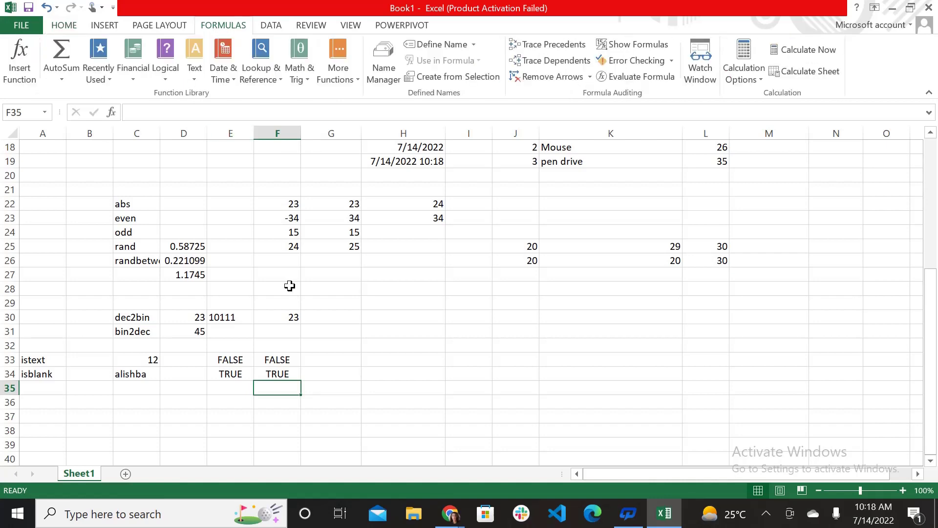
scroll(308, 336, "up", 6)
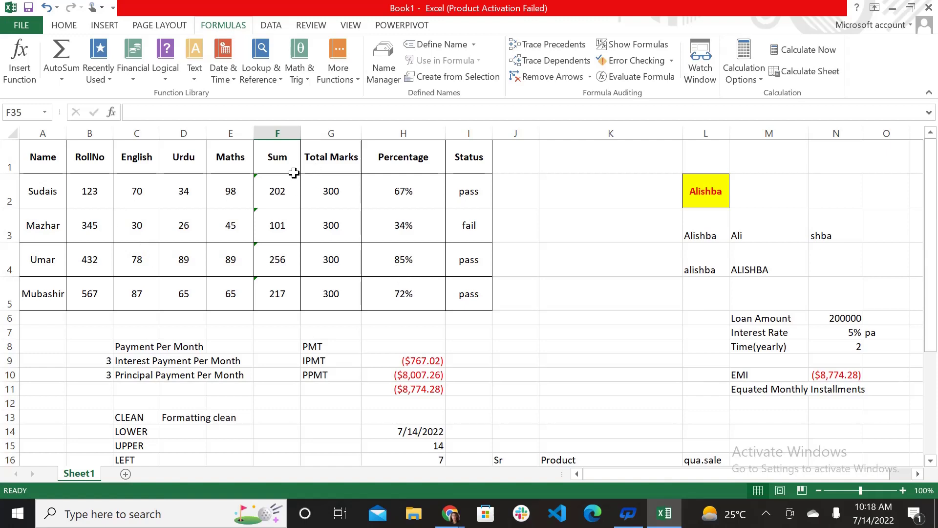
left_click(262, 319)
type("=")
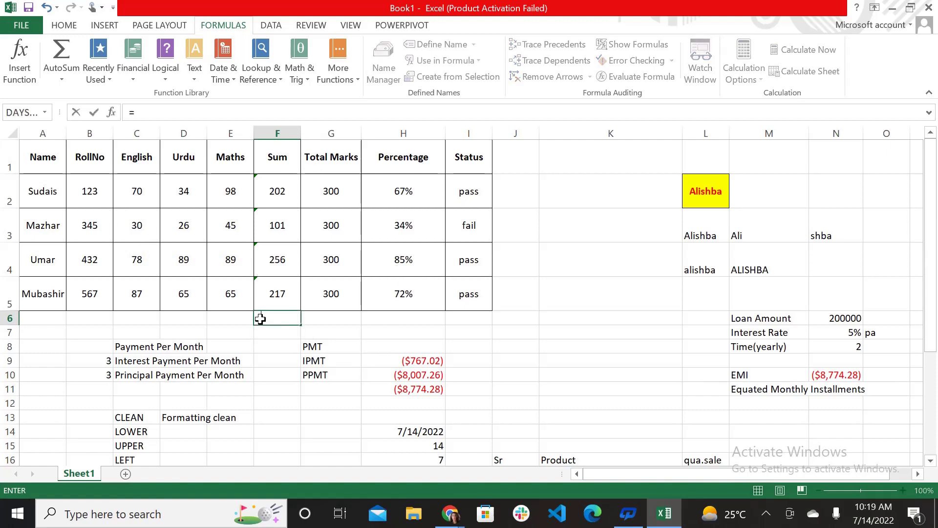
type("COUNT")
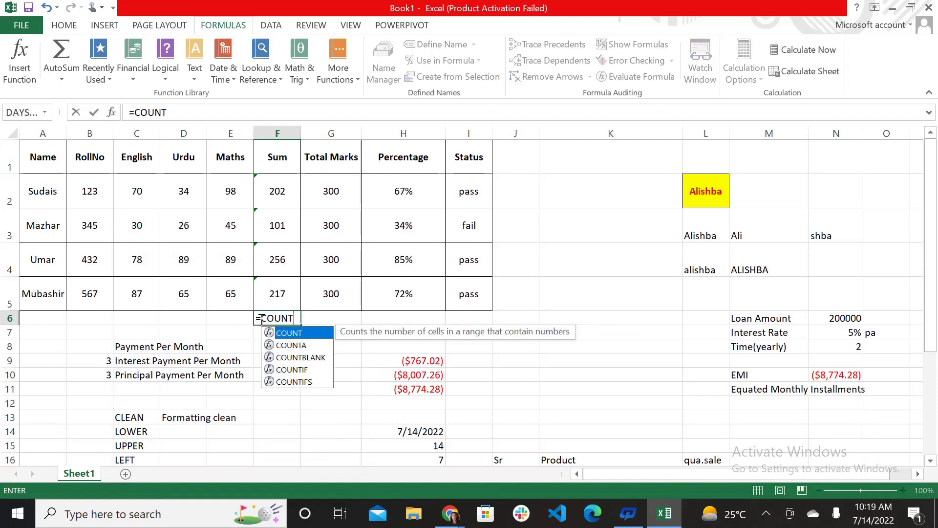
type("(")
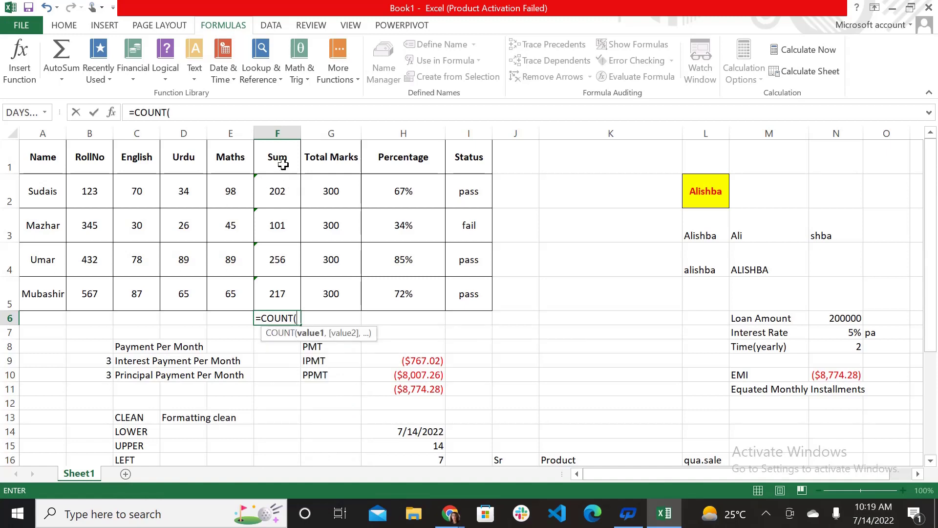
left_click_drag(280, 165, 279, 293)
left_click_drag(286, 202, 284, 295)
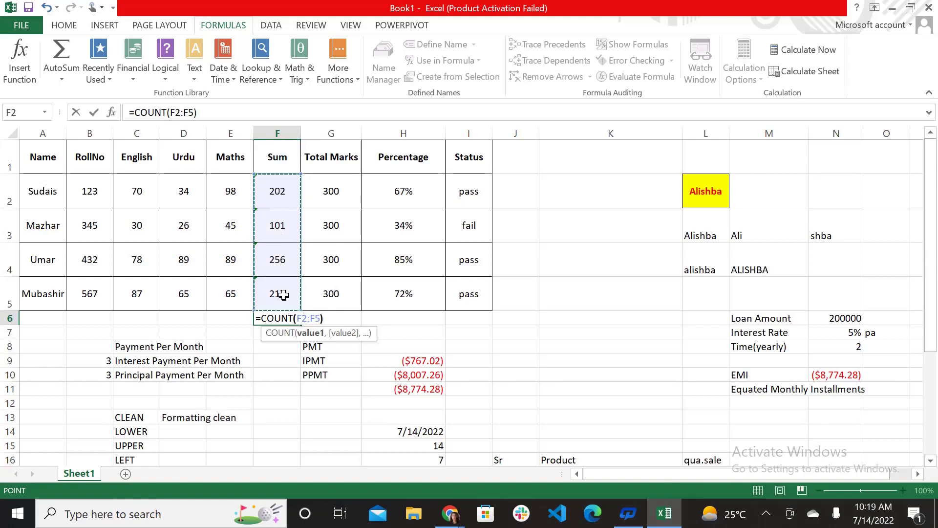
key("Return")
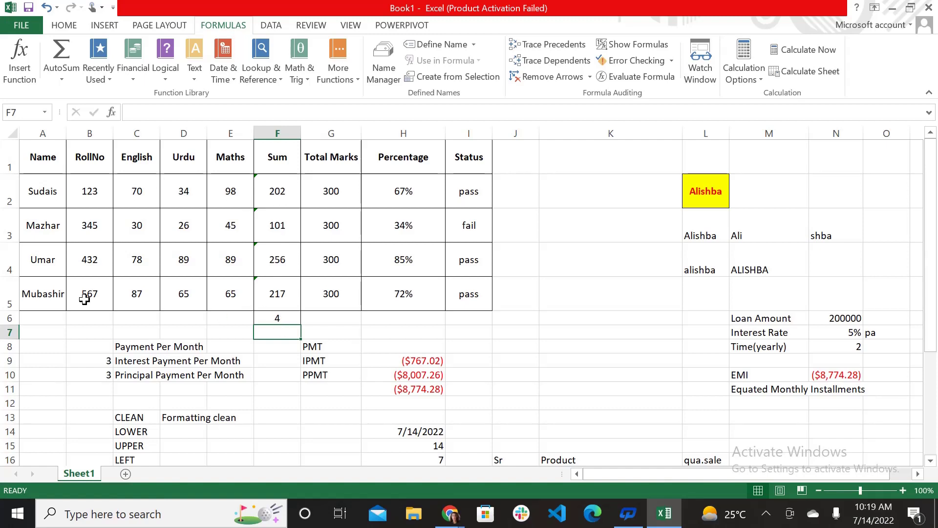
Try counting the entries in the Name column with =COUNT(A2:A5) in A6
left_click(49, 318)
type("=")
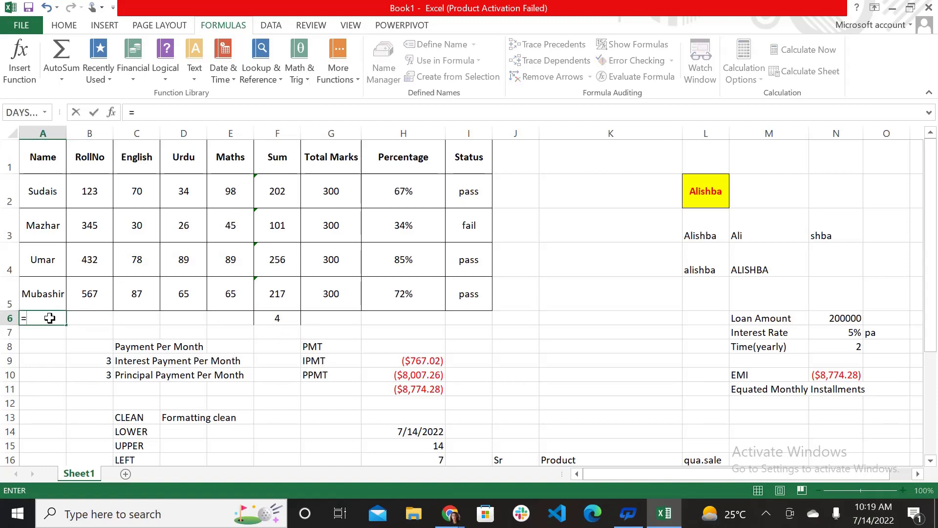
type("COUNT(")
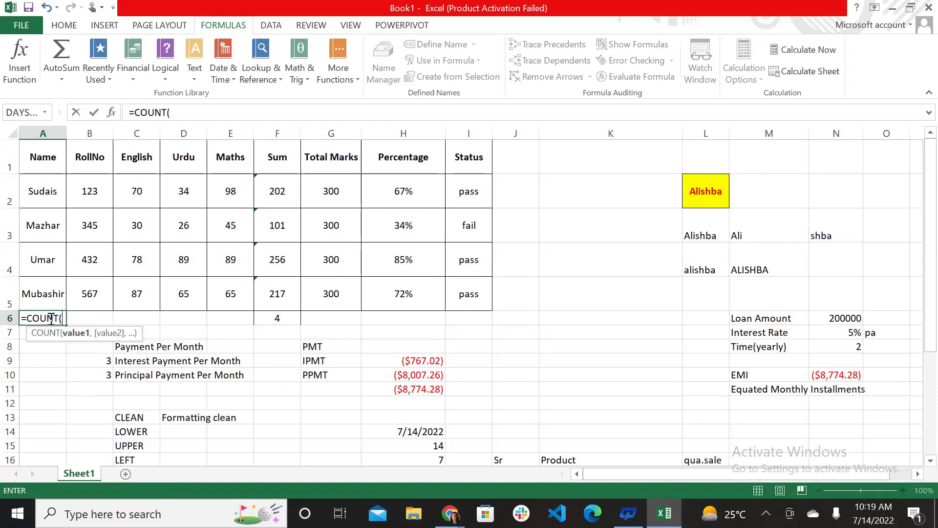
left_click_drag(47, 190, 56, 299)
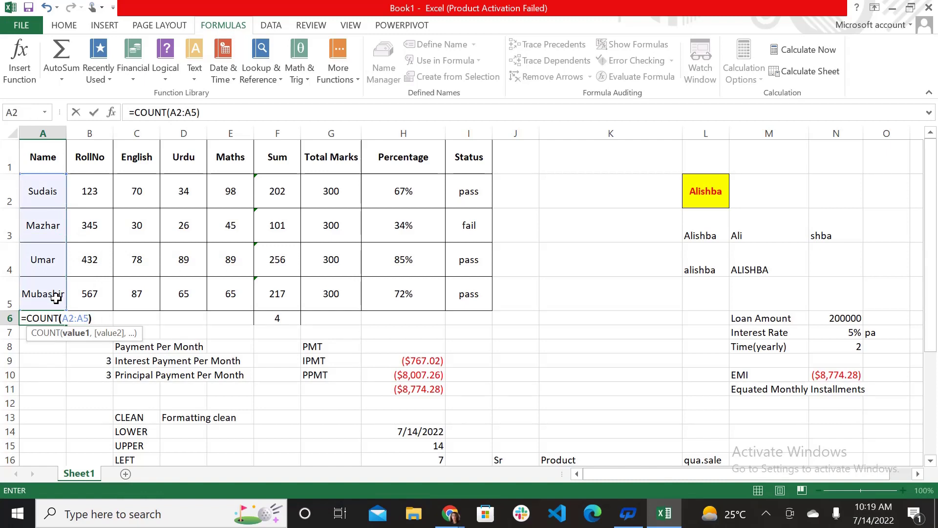
key("Return")
Replace the formula in A6 with =COUNTA(A2:A5) to count the text entries in the Name column
left_click(52, 320)
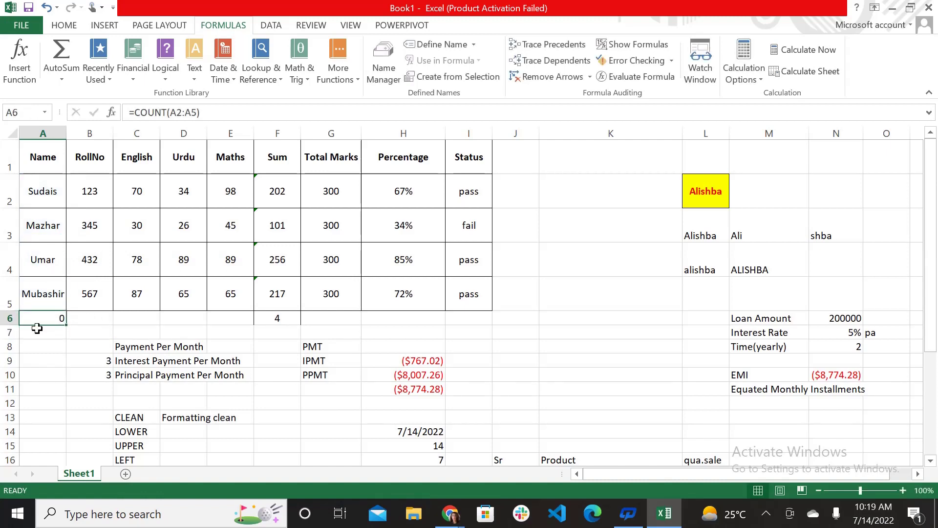
type("=COU")
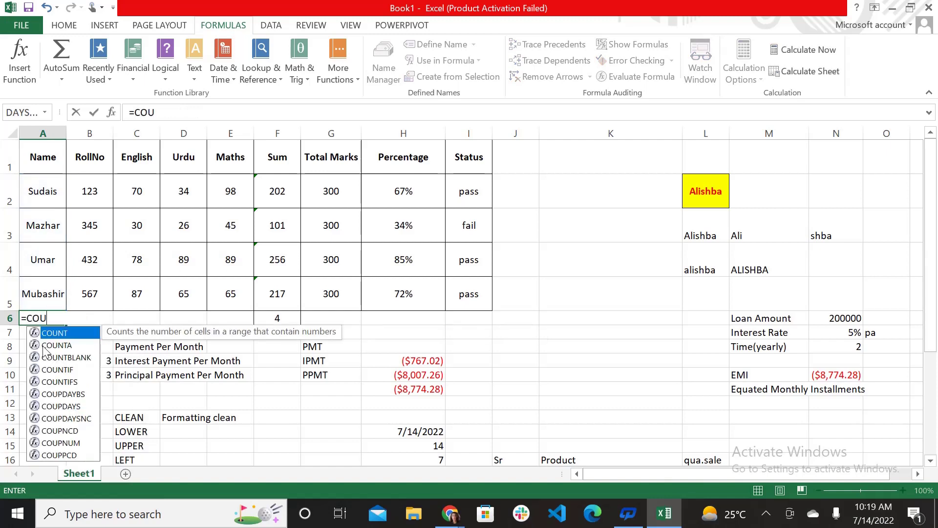
type("NTA(")
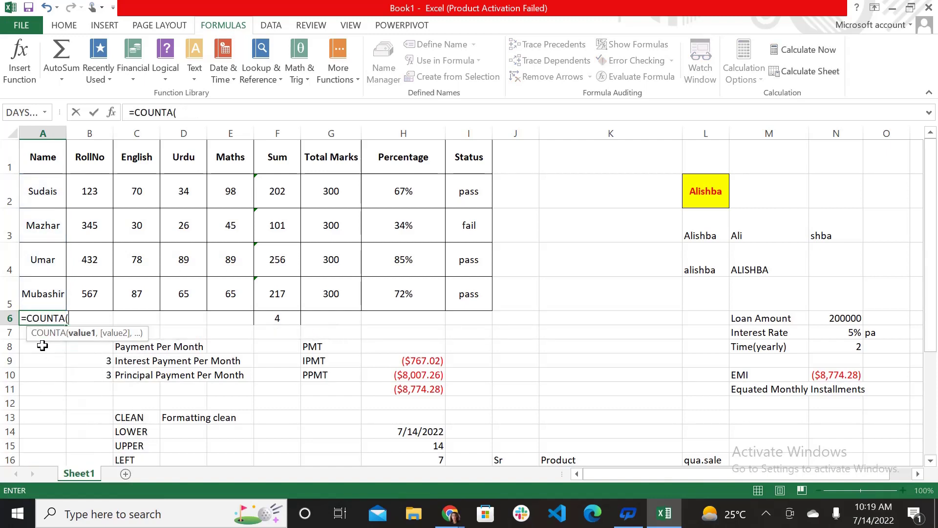
left_click_drag(46, 203, 48, 281)
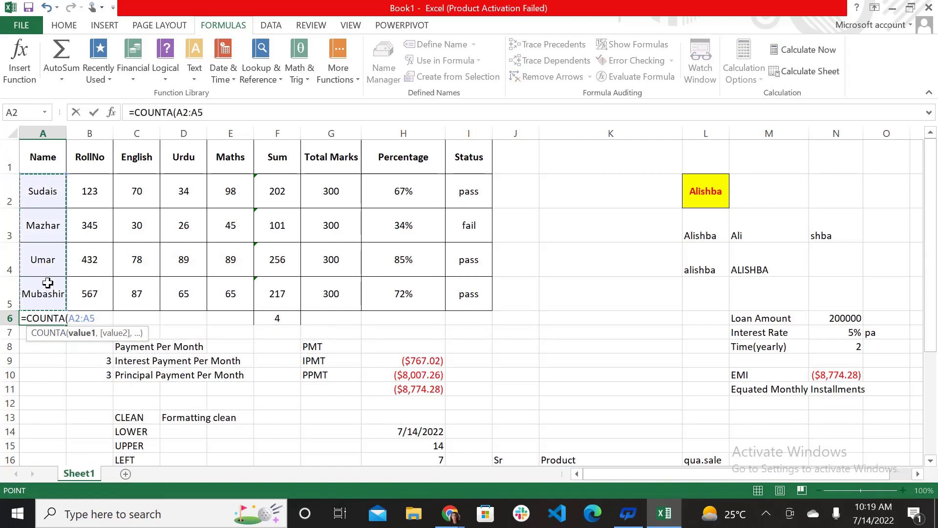
key("Return")
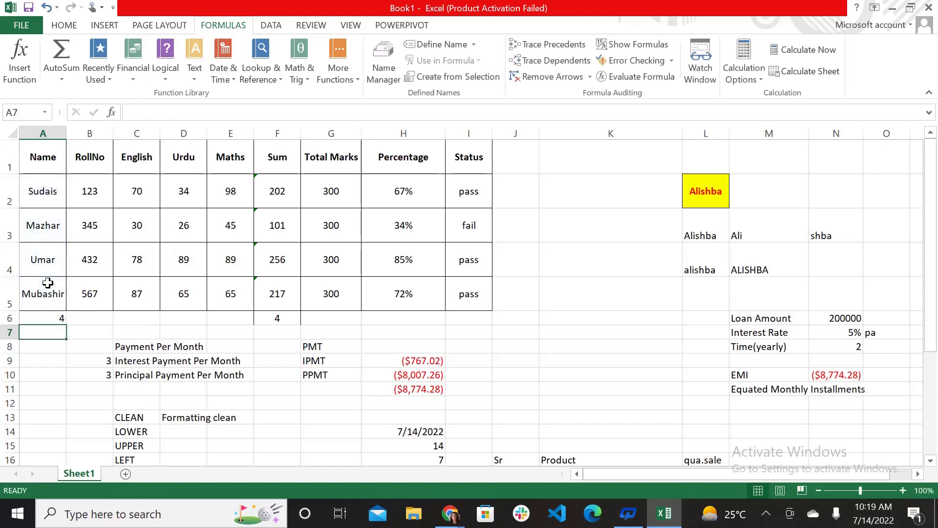
left_click(52, 318)
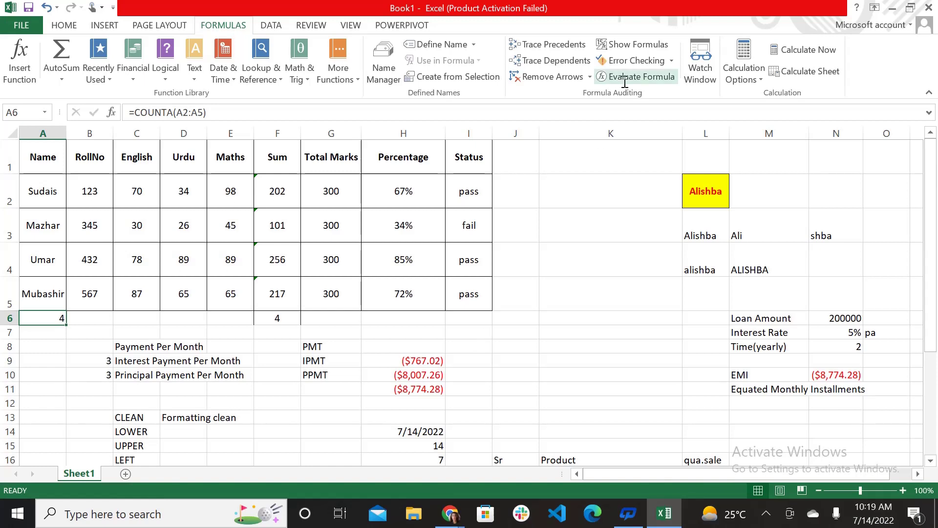
Add a new worksheet and apply all borders to the range D4:E11
left_click(125, 474)
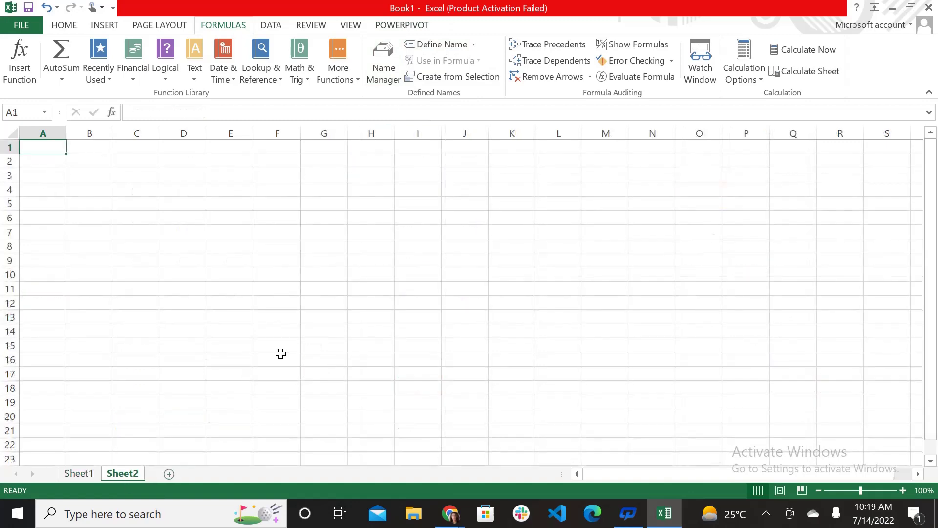
left_click(181, 187)
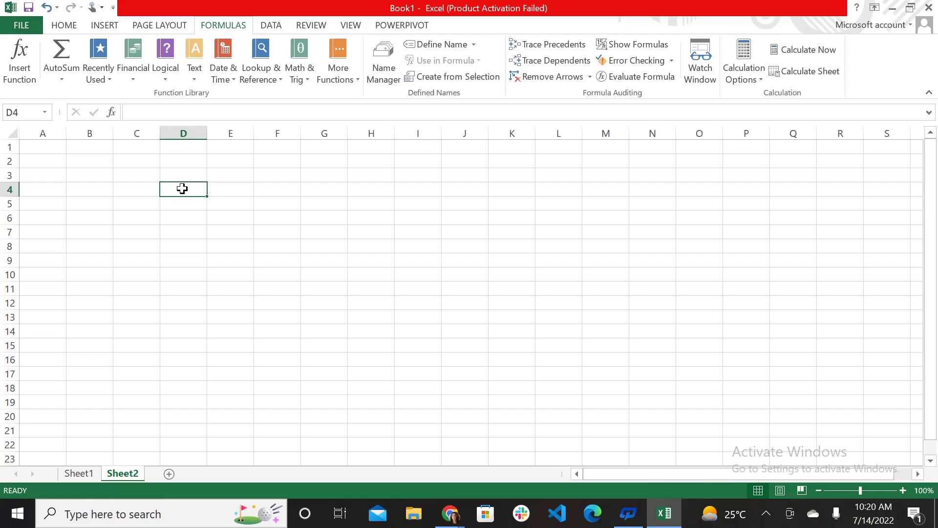
left_click_drag(183, 188, 239, 285)
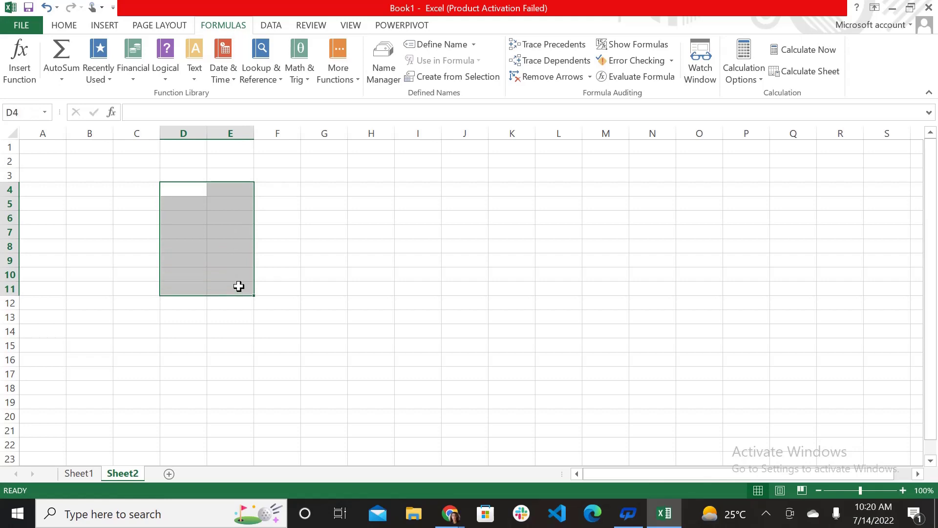
left_click(66, 27)
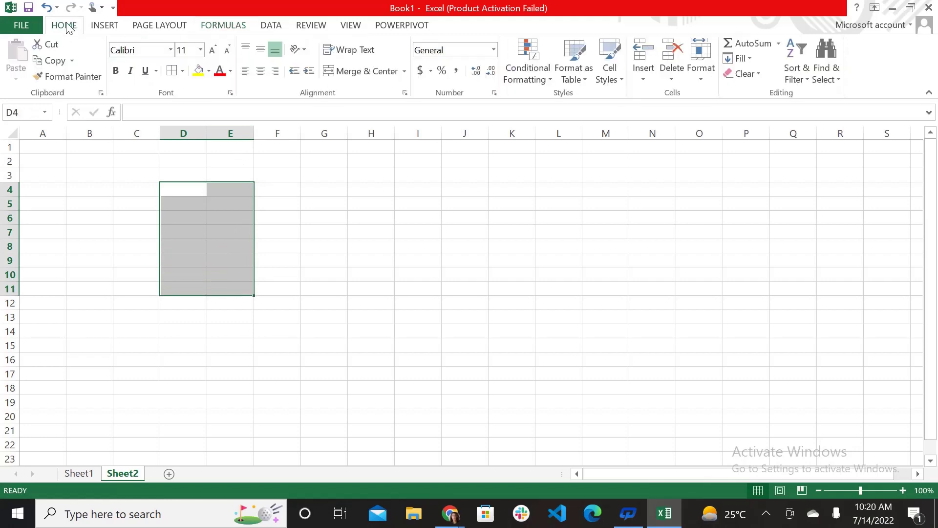
left_click(183, 70)
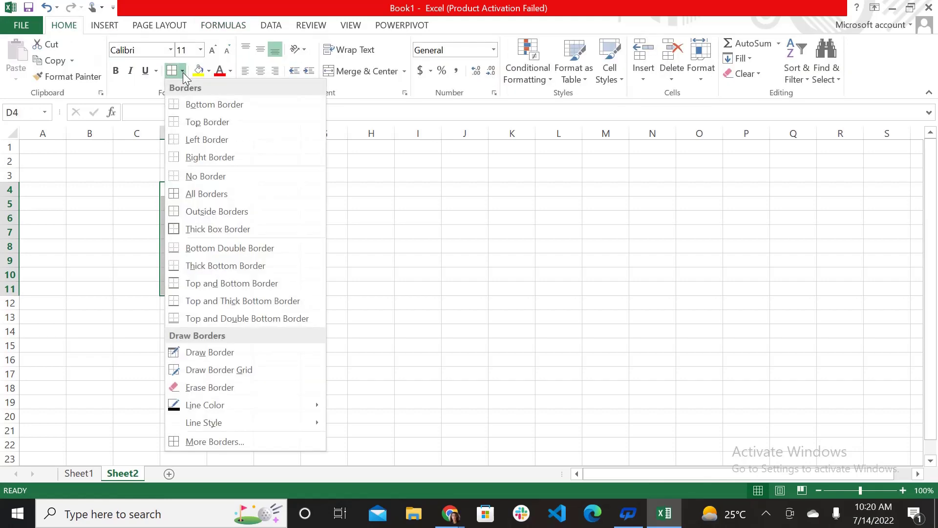
left_click(209, 199)
left_click(269, 231)
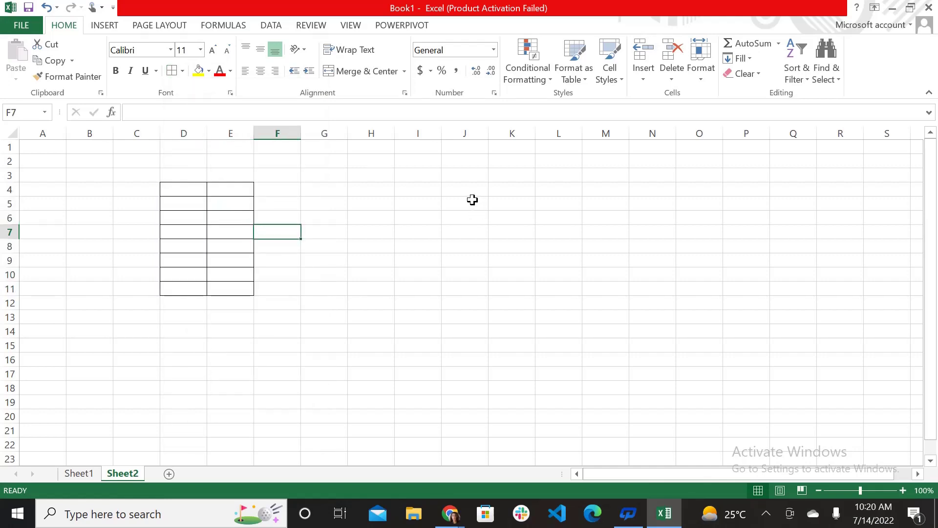
Apply all borders to the range J4:K11 to form a second table
left_click_drag(473, 200, 508, 230)
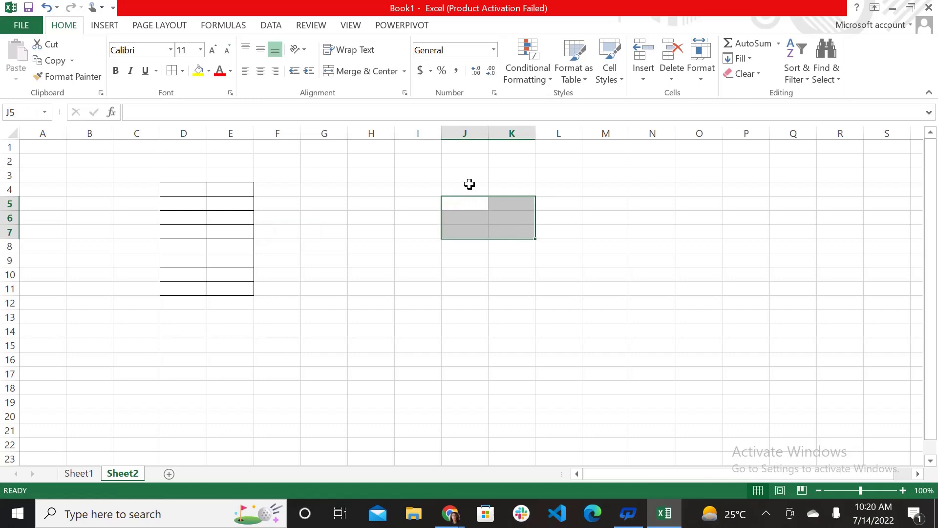
left_click_drag(463, 188, 534, 281)
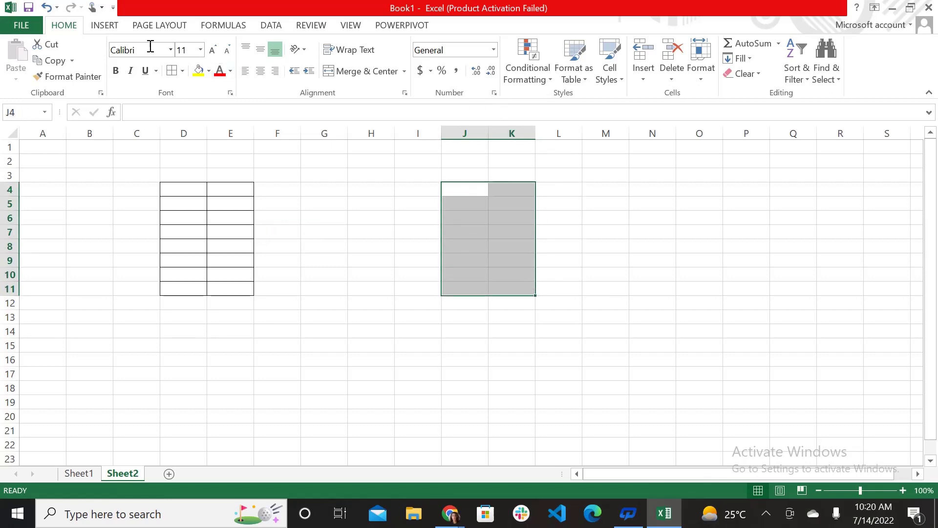
left_click(182, 71)
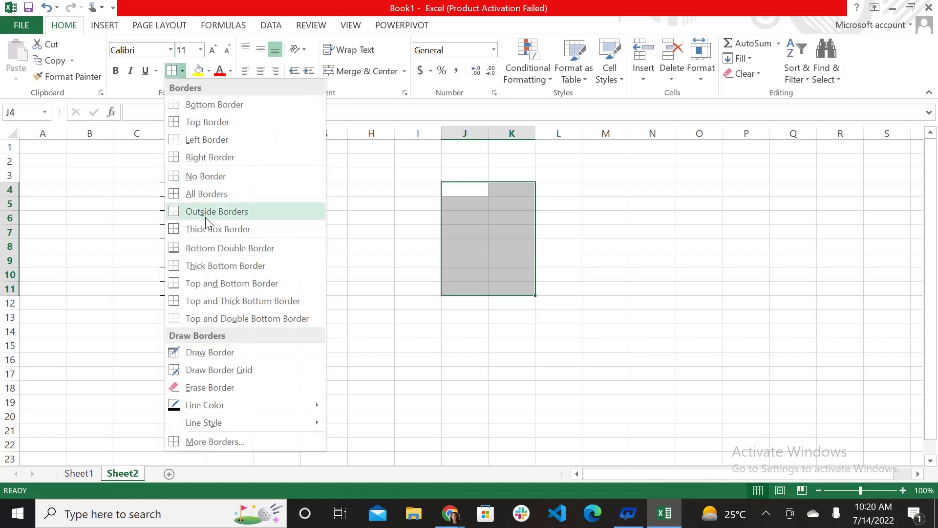
left_click(196, 192)
left_click(327, 259)
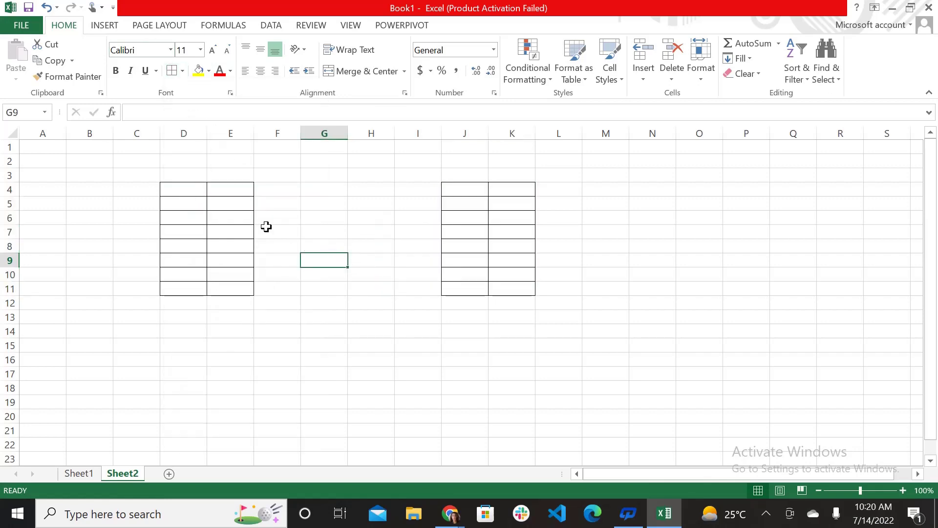
Enter 23 in D5 and 45 in E6 of the first bordered table
left_click(189, 191)
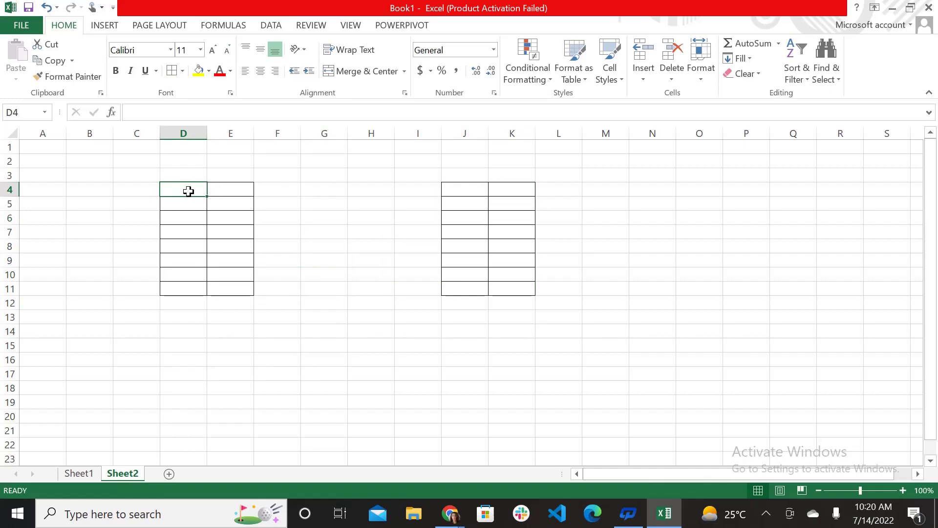
key("Down")
type("23")
key("Return")
key("Right")
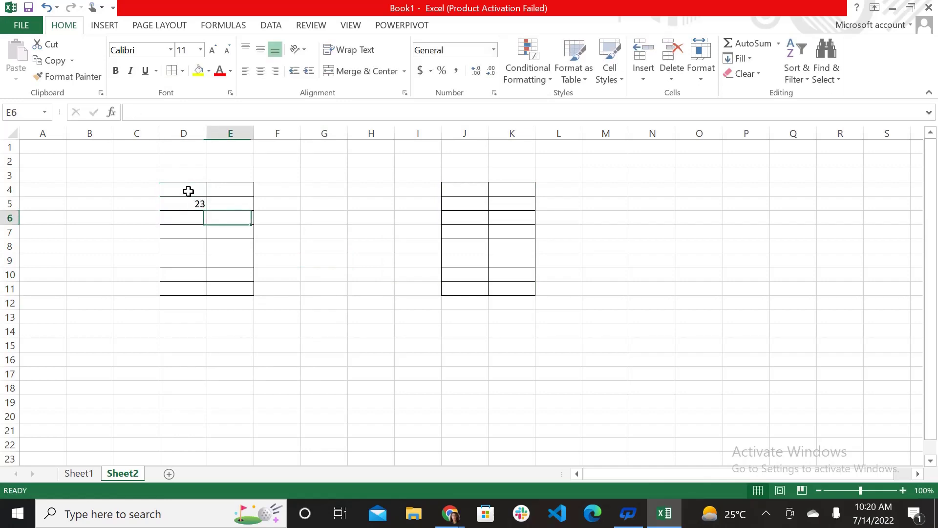
type("45")
key("Return")
Fill in the lower part of the first table with 43 in E9, 12 in D10 and 11 in D11
key("Left")
key("Down")
key("Down")
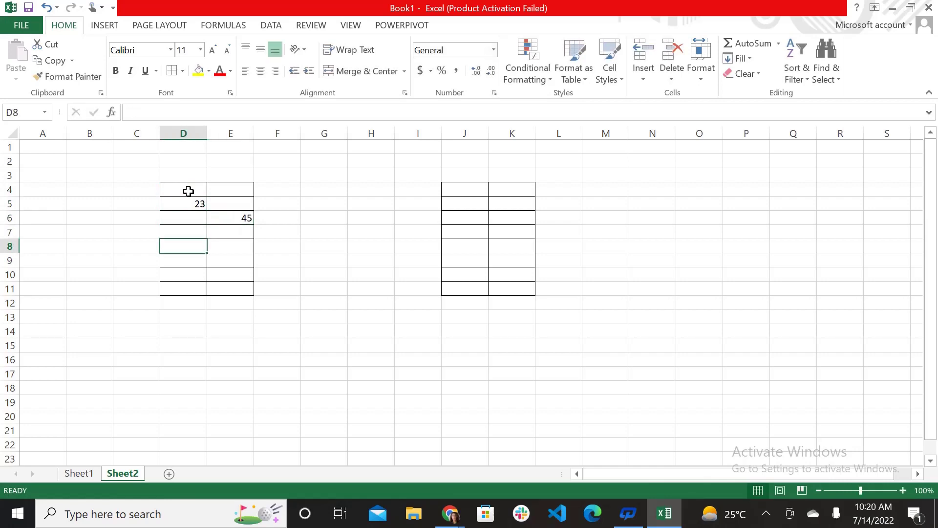
key("Right")
type("43")
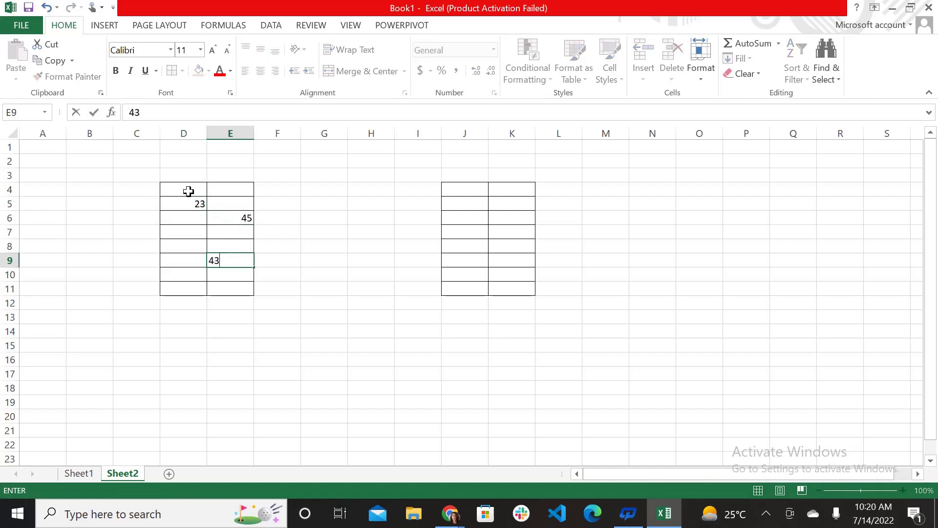
key("Left")
key("Down")
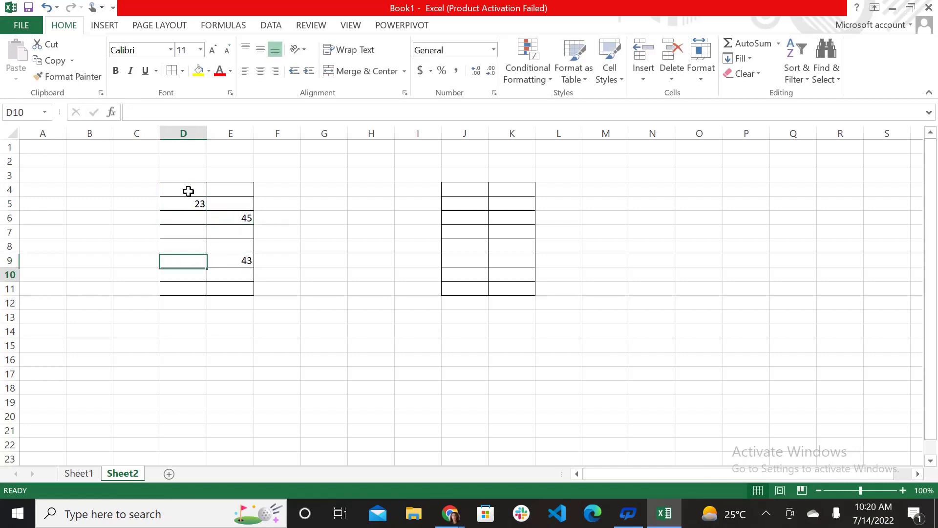
type("12")
key("Return")
type("11")
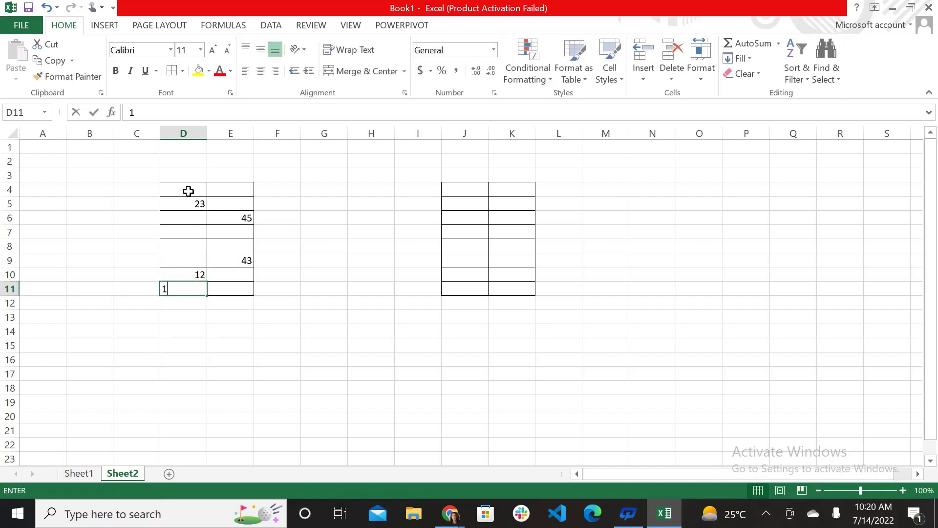
key("Right")
Enter 54 in J6, 98 in K4 and 76 in J10 of the second bordered table
left_click(474, 215)
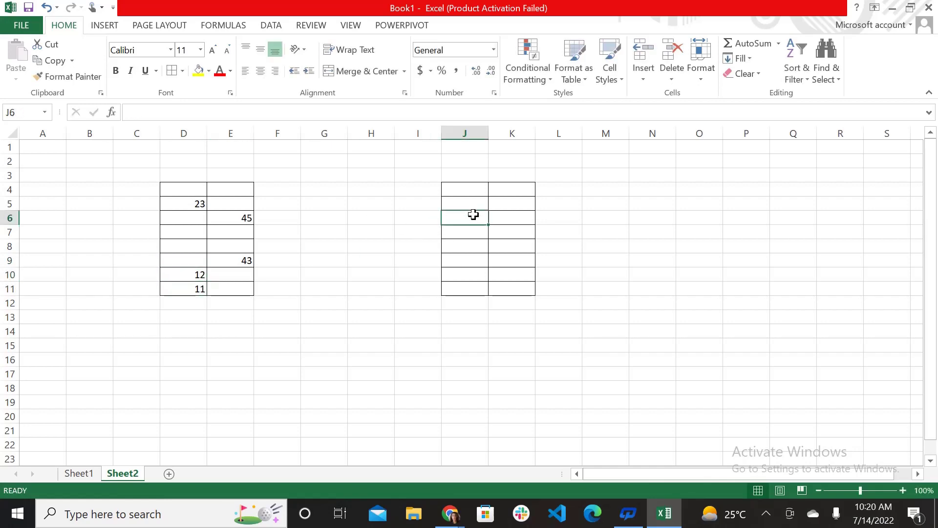
type("54")
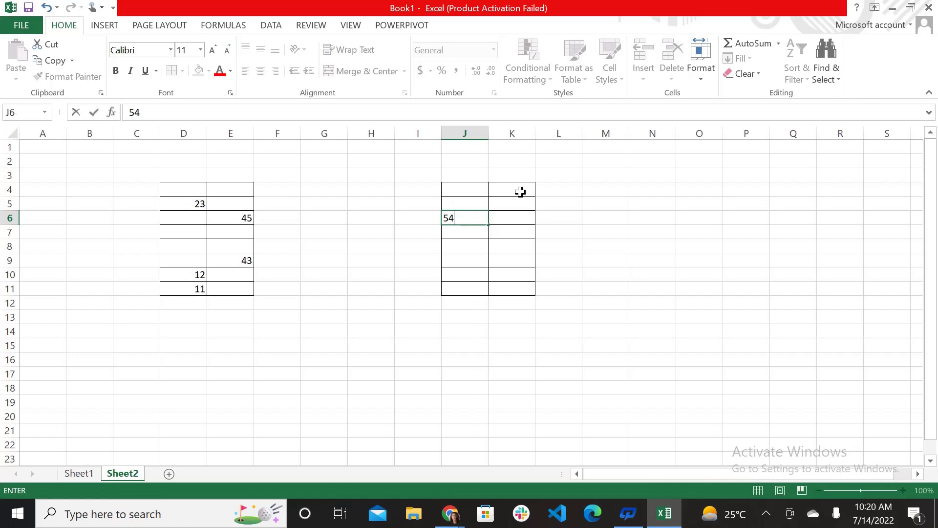
left_click(523, 182)
type("98")
left_click(477, 275)
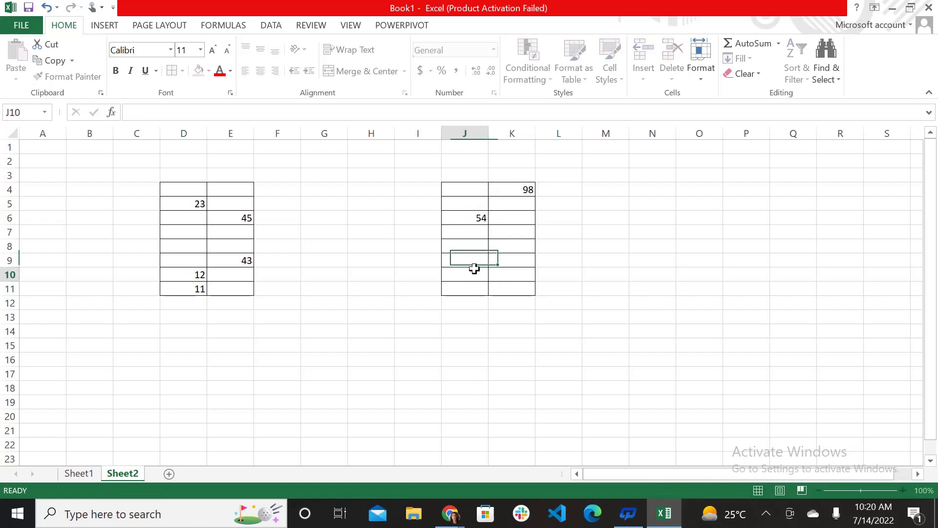
type("76")
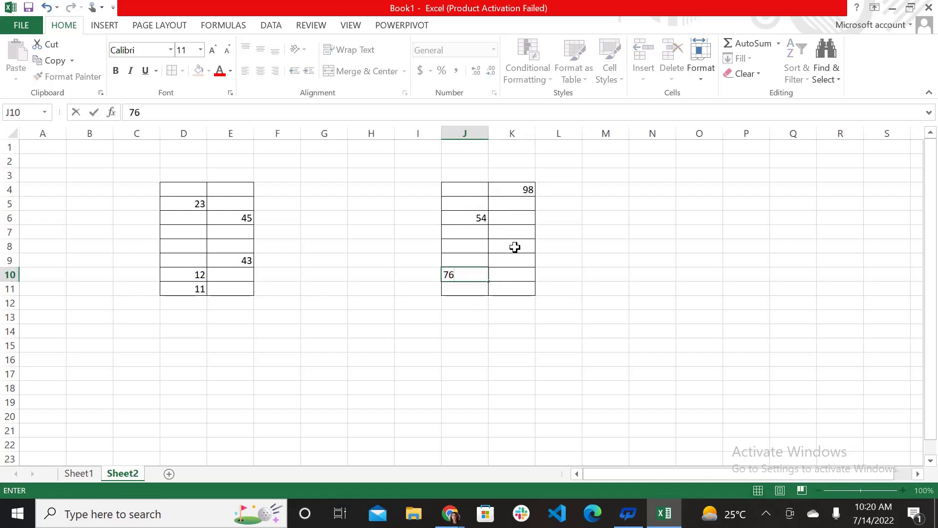
Enter 90 in K8 and 87 in K11 of the second table
left_click(515, 247)
type("90")
key("Return")
key("Return")
key("Return")
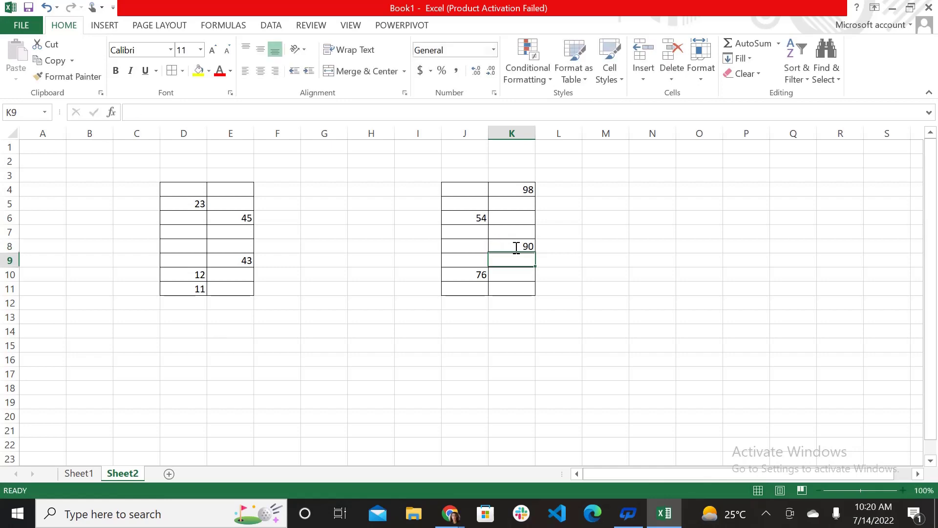
type("87")
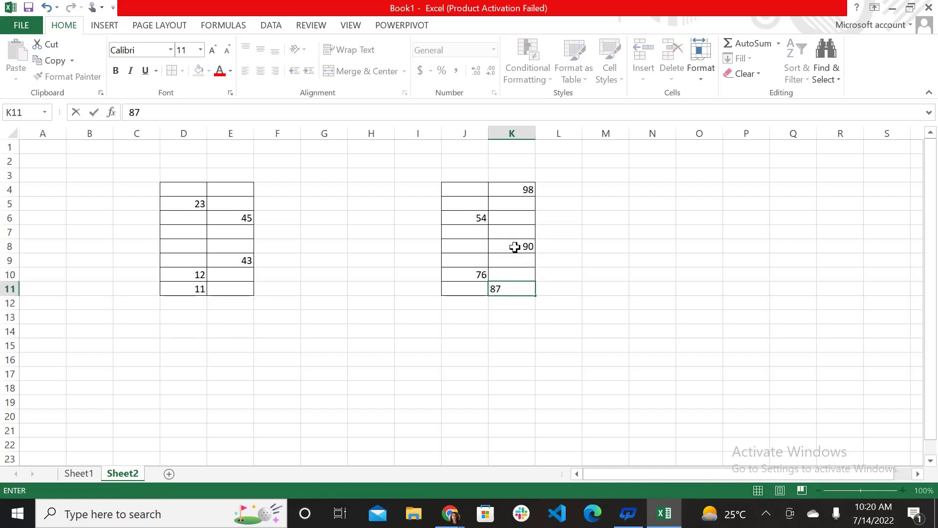
key("Return")
key("Right")
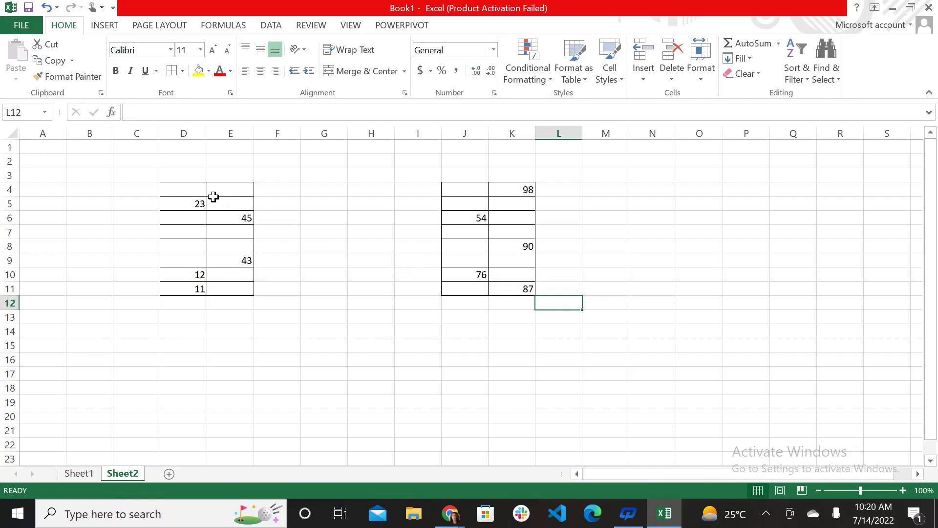
Define the workbook-scoped name abc for the range D4:E11
left_click_drag(183, 189, 224, 289)
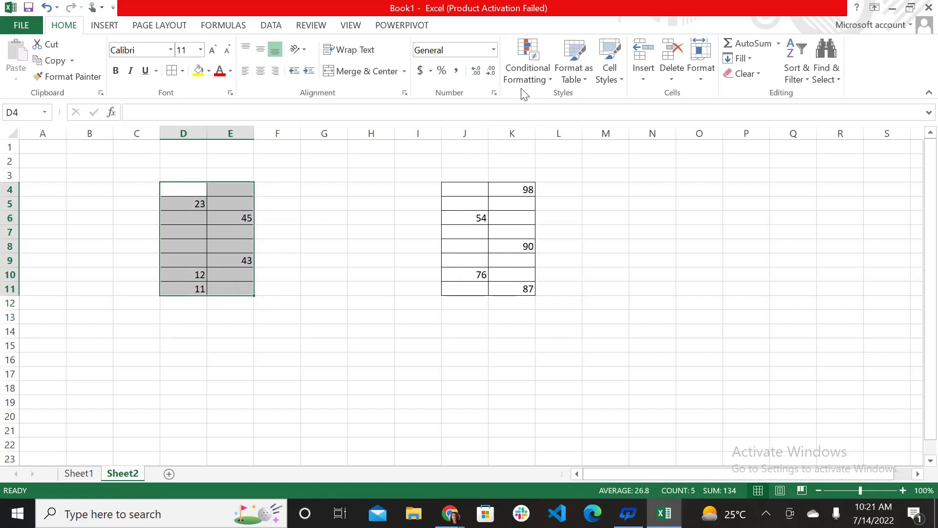
left_click(217, 27)
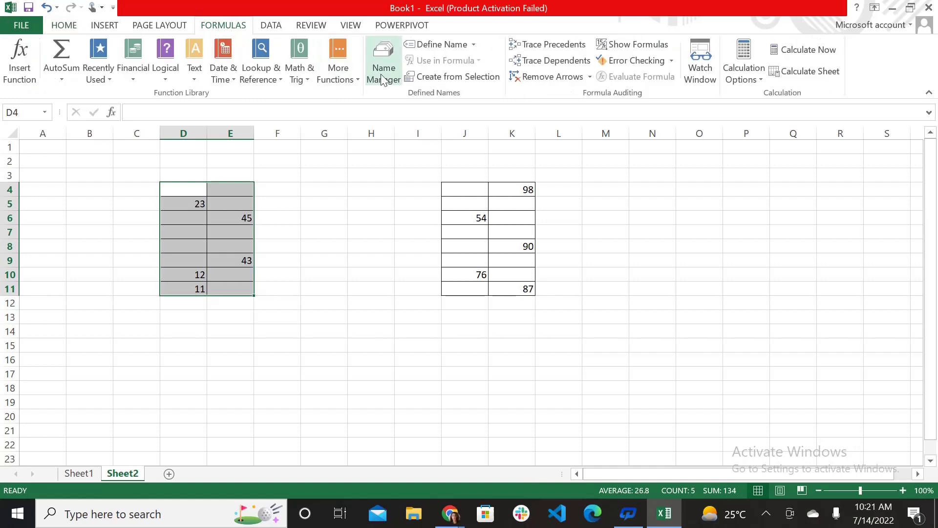
left_click(474, 45)
left_click(450, 60)
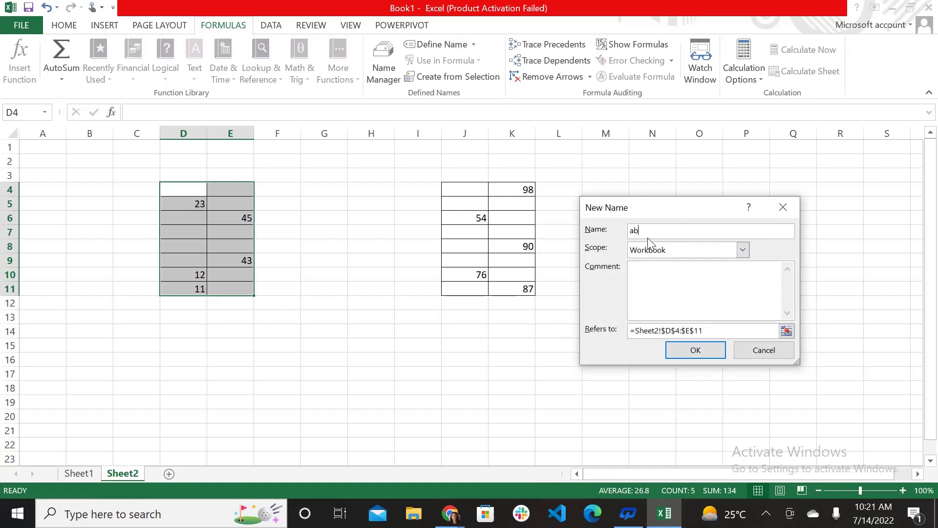
key("BackSpace")
key("BackSpace")
key("BackSpace")
type("12abc")
left_click(690, 355)
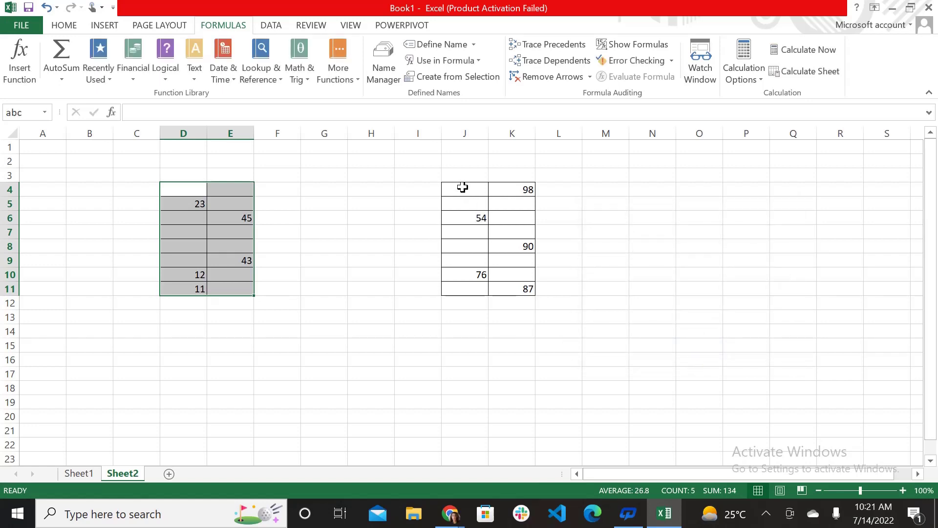
Define the workbook-scoped name xyz for the range J4:K11
left_click_drag(463, 186, 498, 293)
left_click(499, 331)
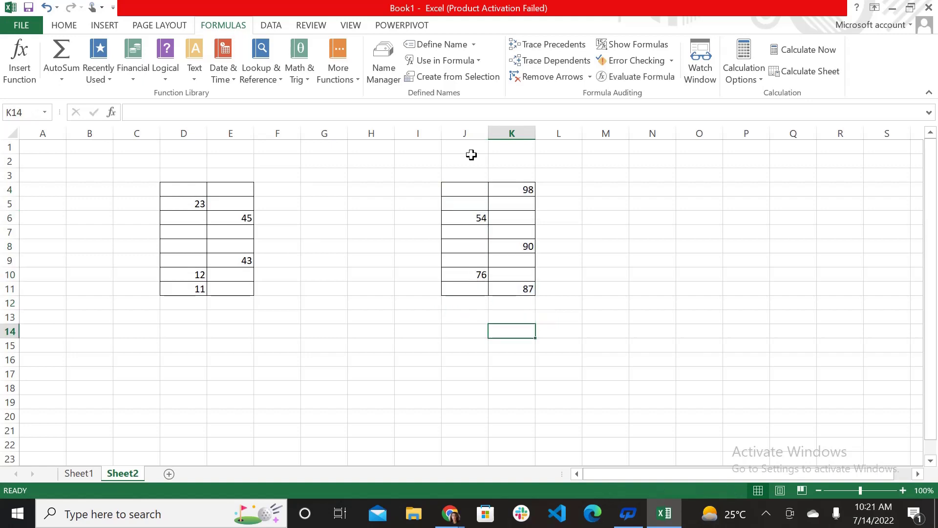
left_click_drag(450, 191, 503, 289)
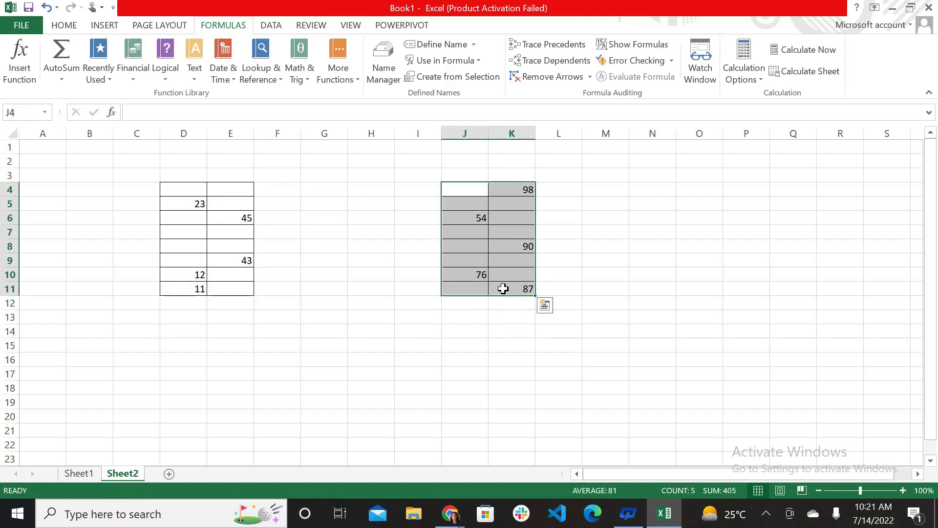
left_click(436, 45)
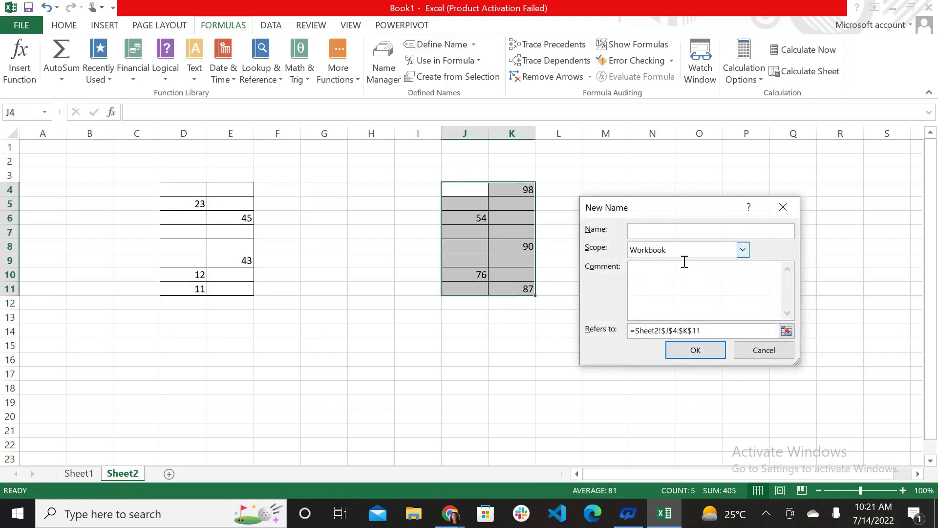
type("xyz")
key("Return")
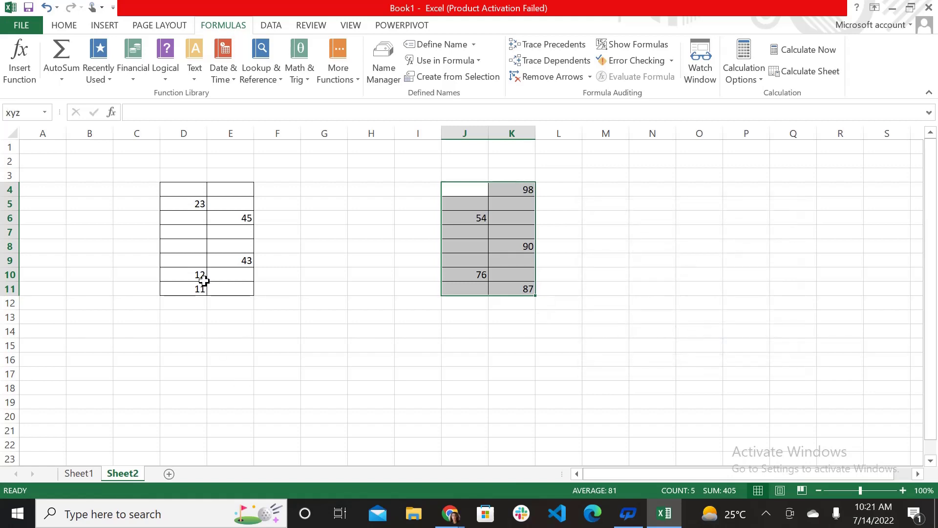
Sum the first table through its named range with =SUM(abc) in D14
left_click(186, 332)
type("=")
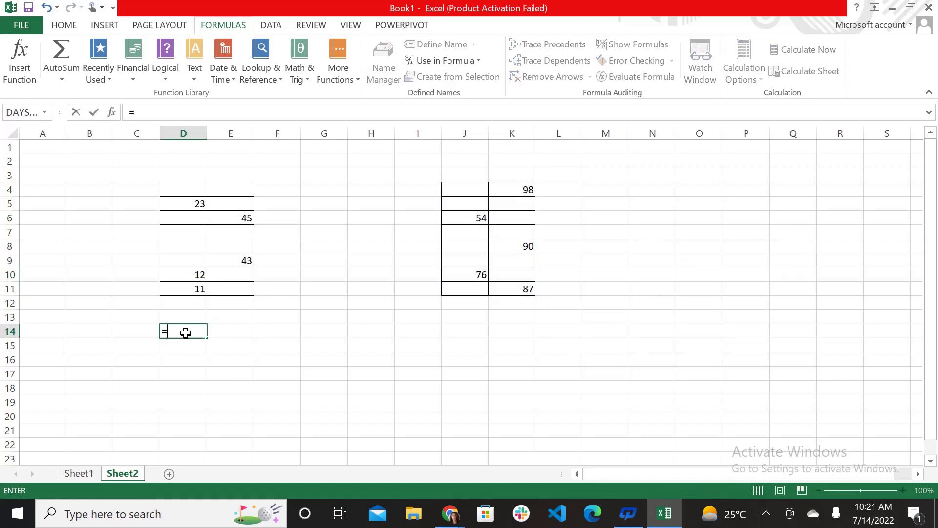
type("SUM(")
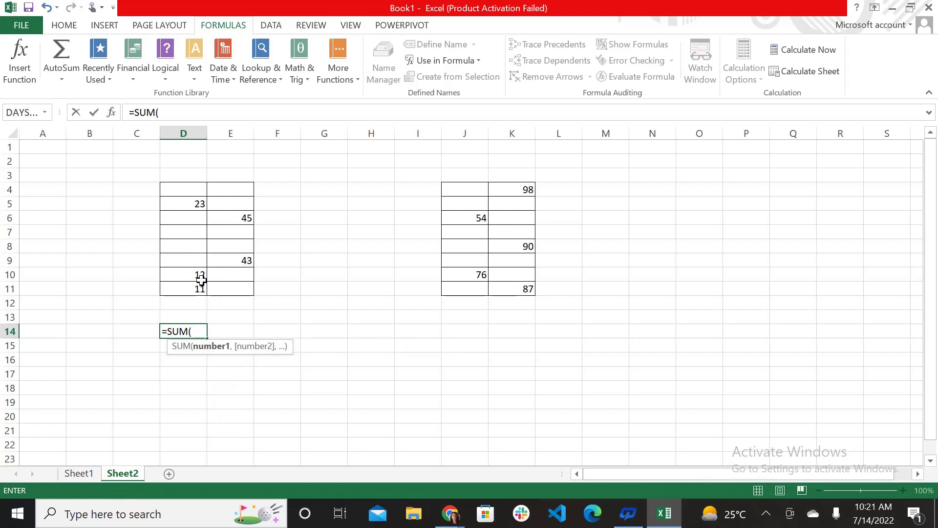
type("a")
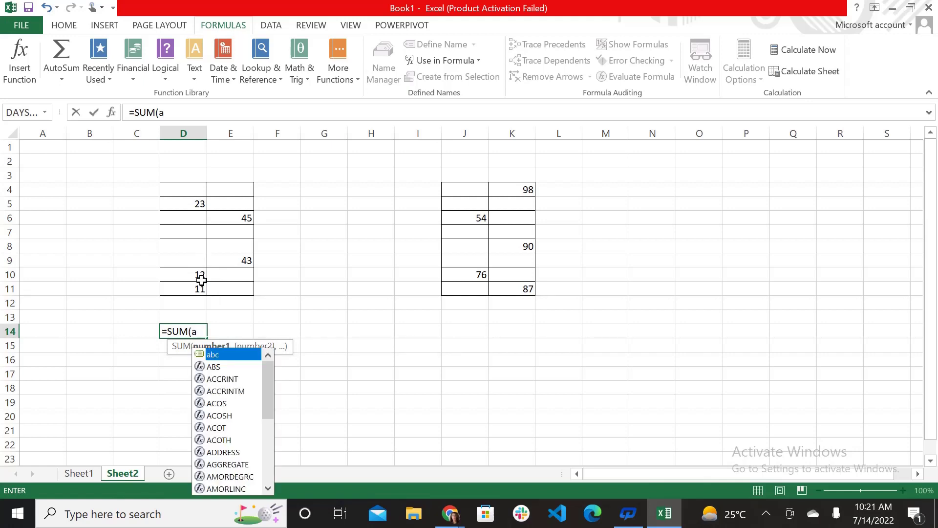
type("bc")
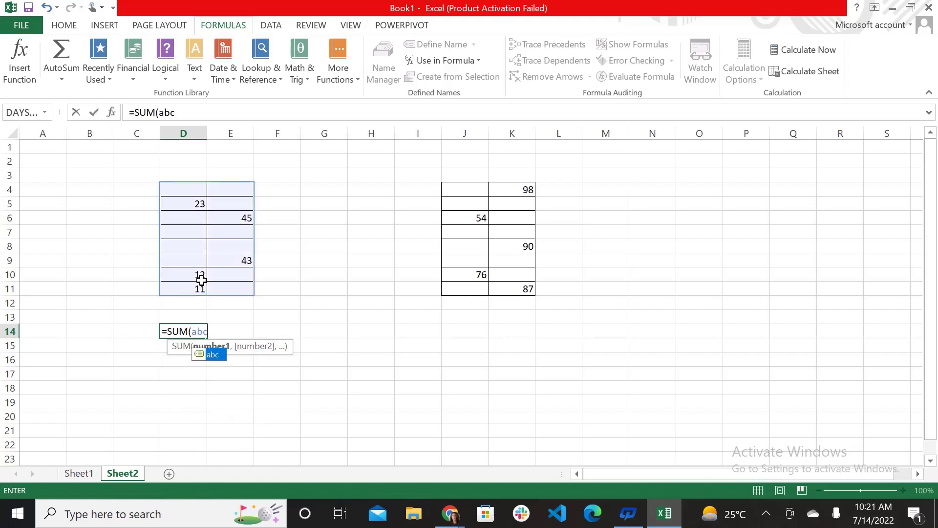
type(")")
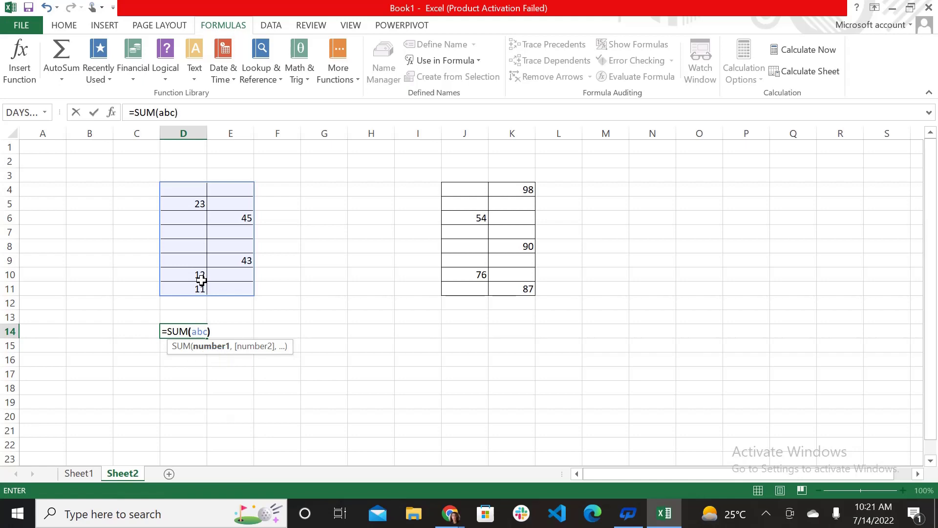
key("Return")
left_click(194, 332)
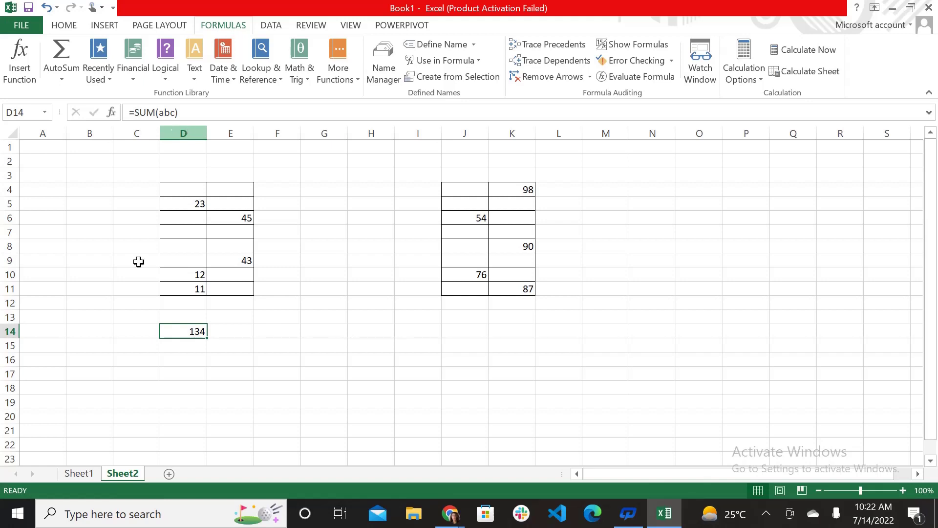
Switch to the Google Meet call in Chrome, admit the waiting participant, and return to Excel, dismissing the presenting notification
left_click(449, 513)
left_click(391, 462)
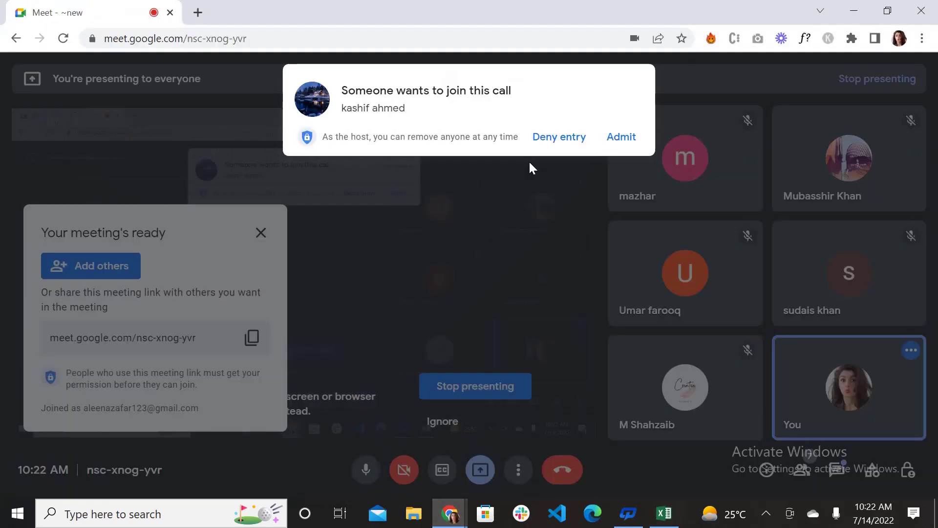
left_click(620, 133)
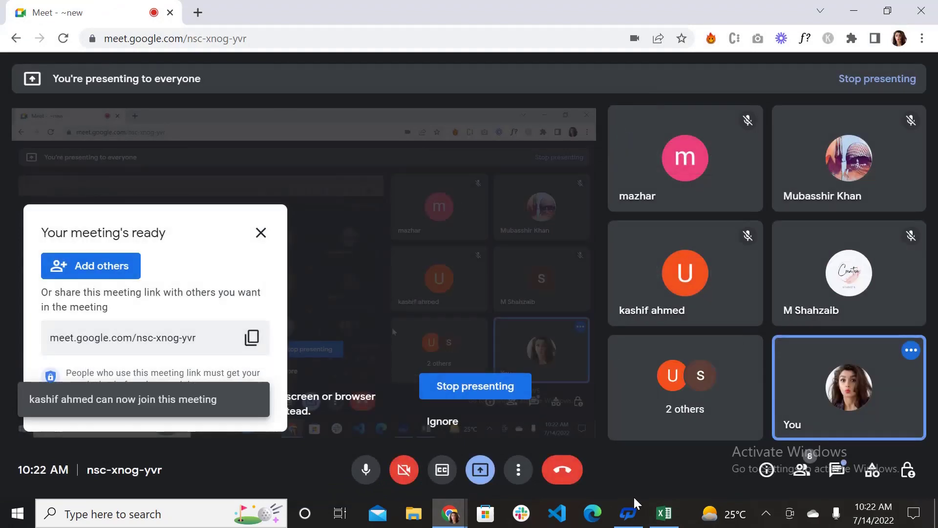
key("alt+Tab")
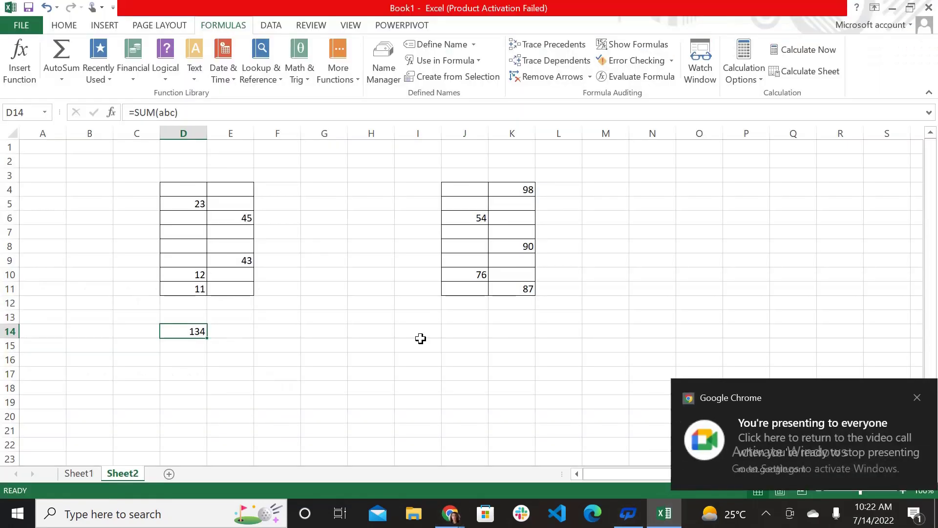
left_click(907, 398)
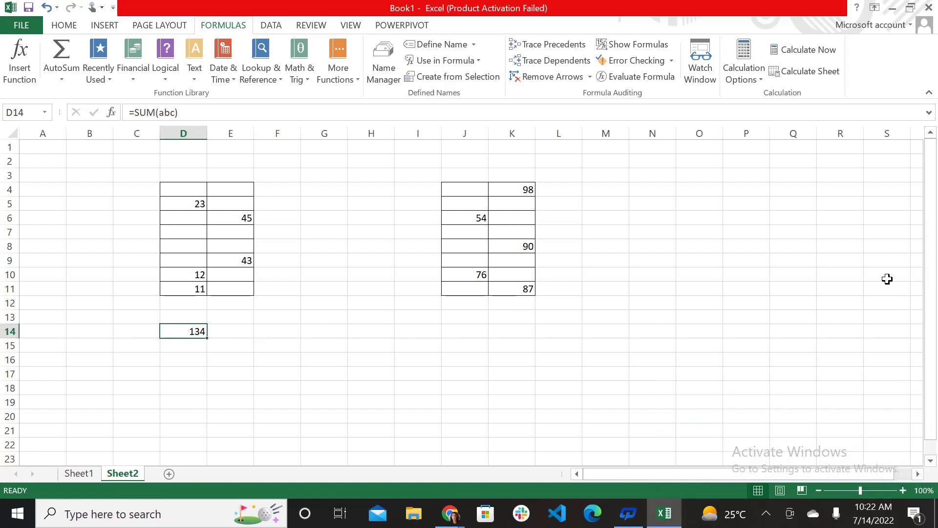
Begin a SUM formula in J14 for the second bordered table
left_click_drag(470, 191, 529, 287)
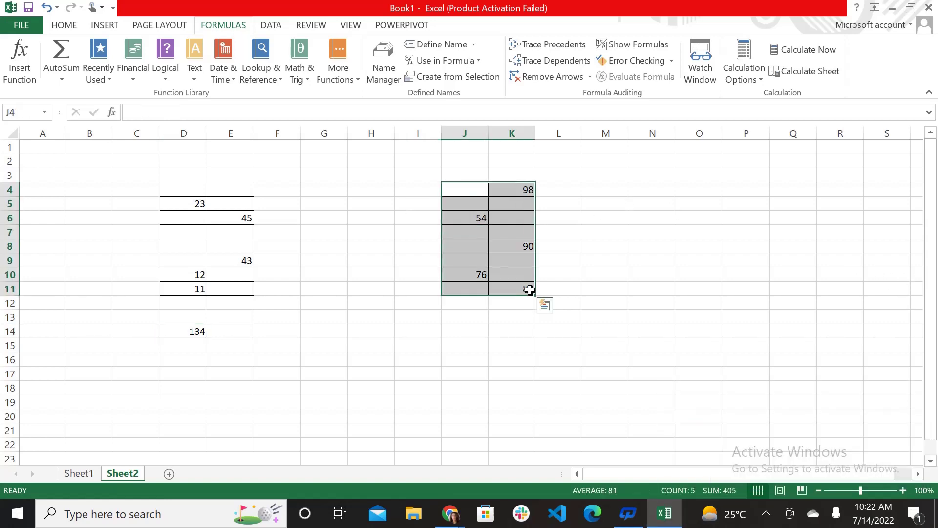
left_click(474, 332)
type("=s")
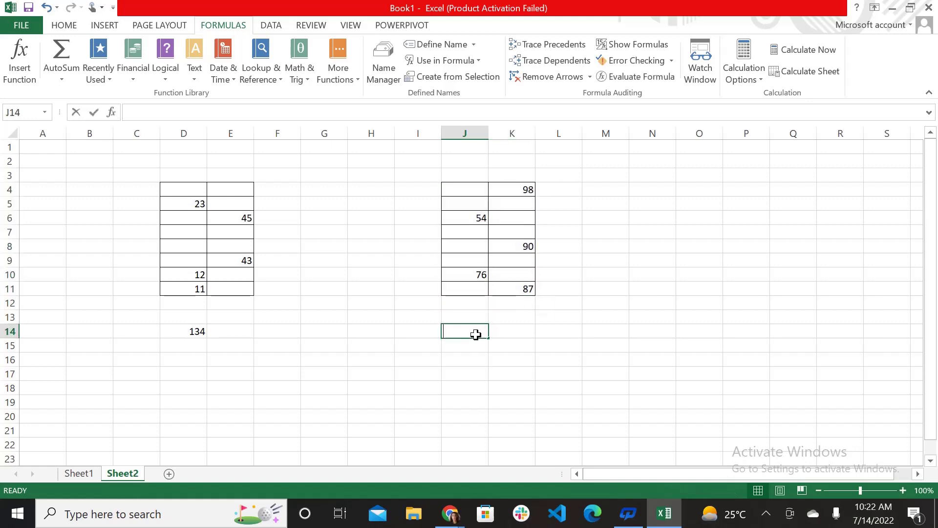
type("um(")
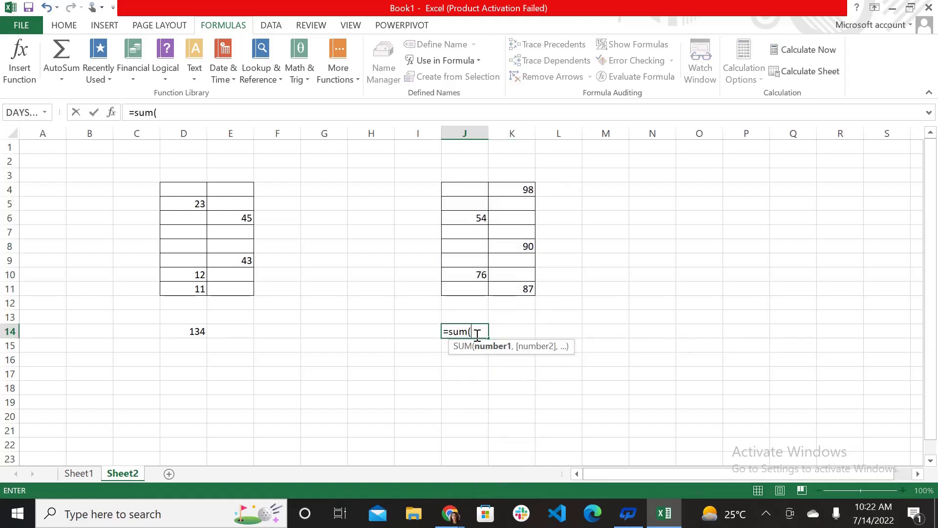
type("xy")
key("BackSpace")
key("BackSpace")
left_click(433, 389)
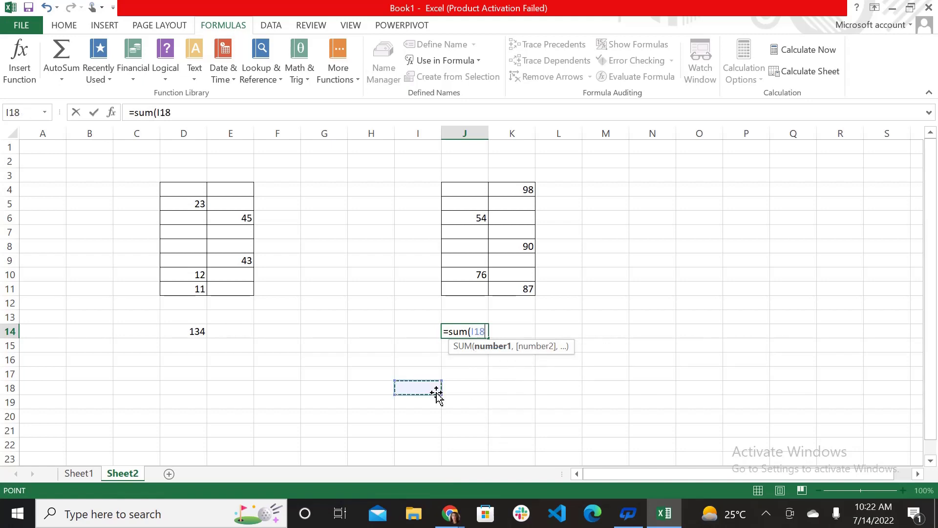
left_click(487, 328)
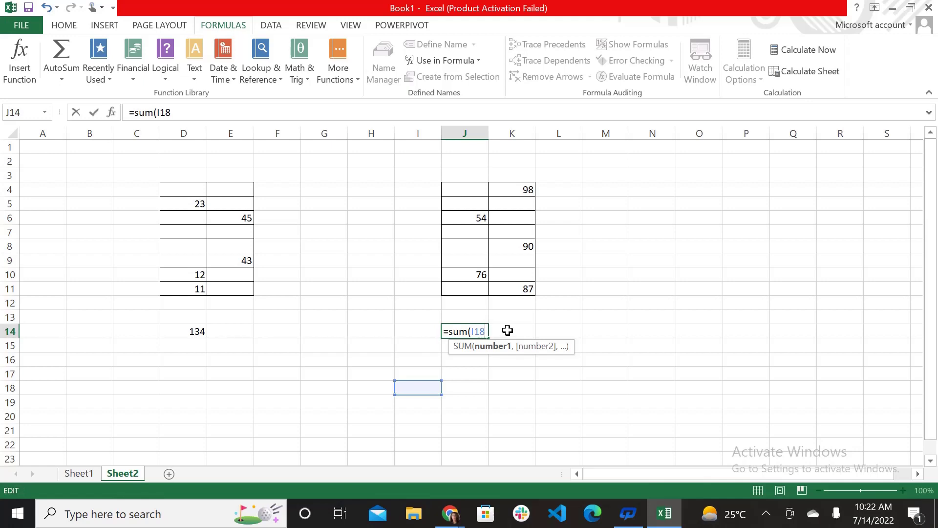
key("BackSpace")
key("BackSpace")
key("BackSpace")
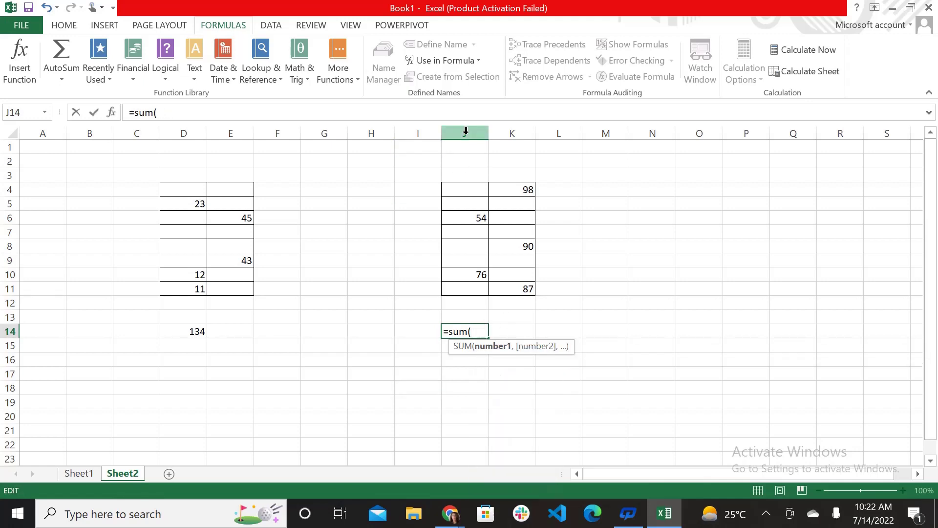
Complete the J14 formula as =SUM(xyz), inserting the defined name xyz as its argument
left_click(477, 57)
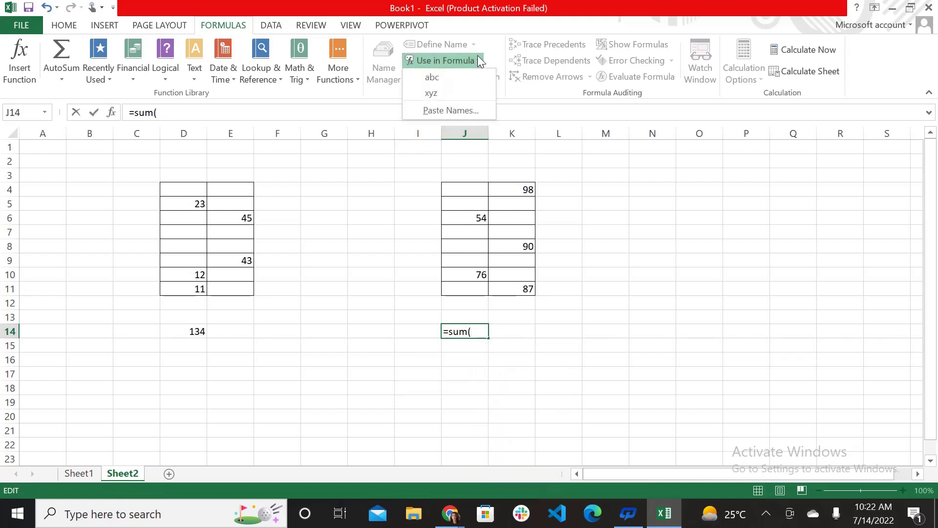
left_click(442, 93)
type(")")
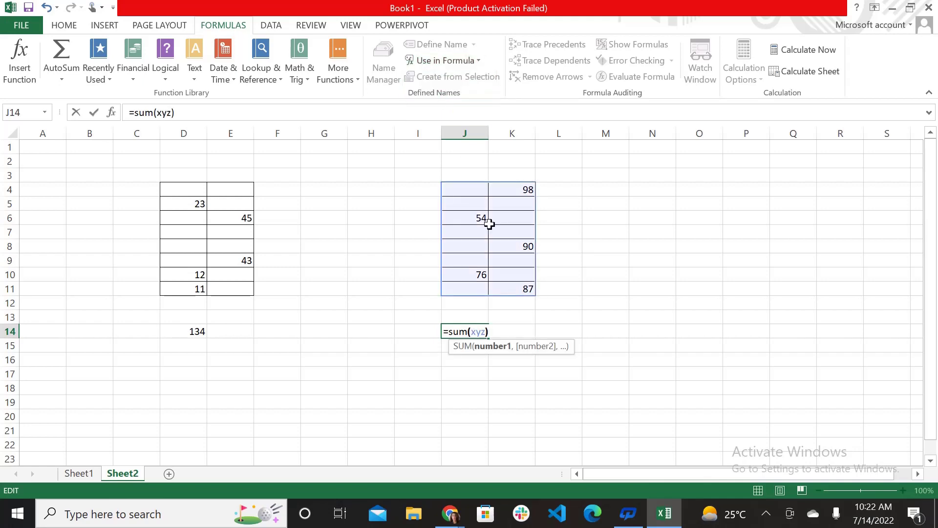
key("Return")
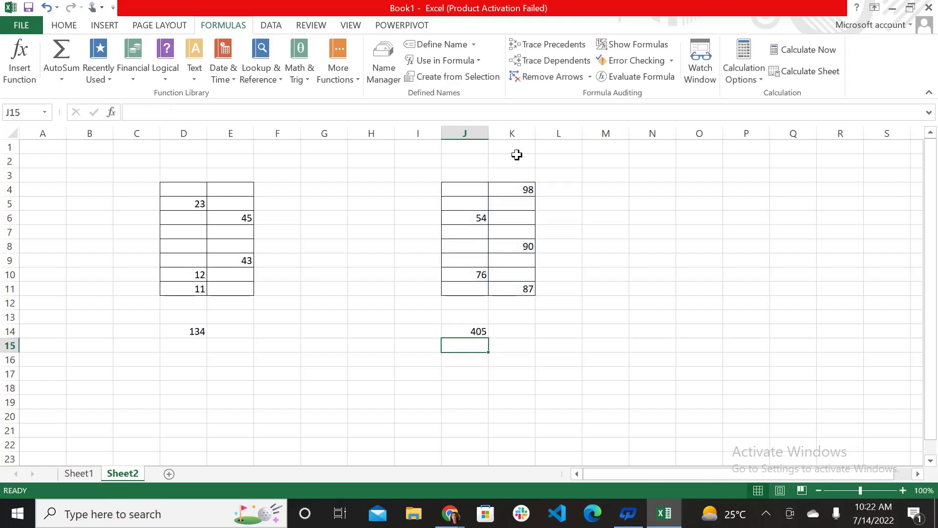
View the options for creating names from a selection, and close them without creating any names
left_click(452, 77)
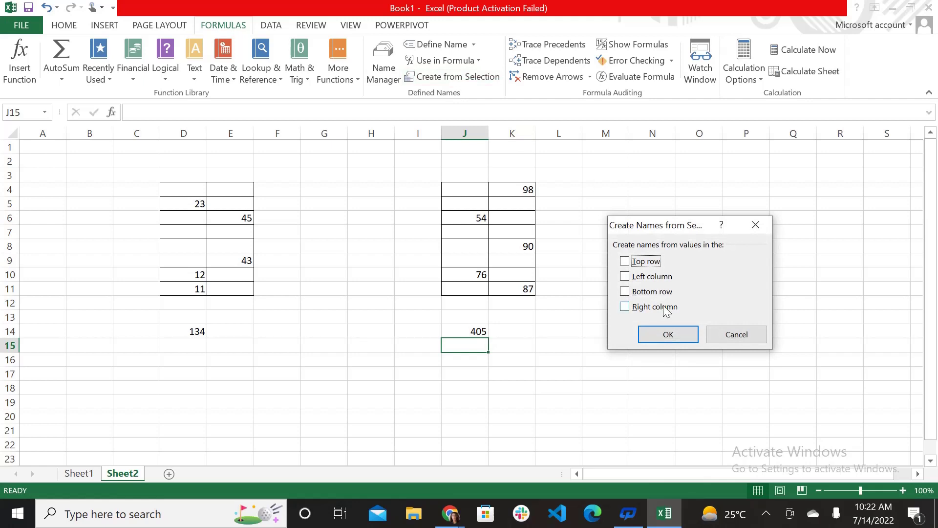
left_click(760, 220)
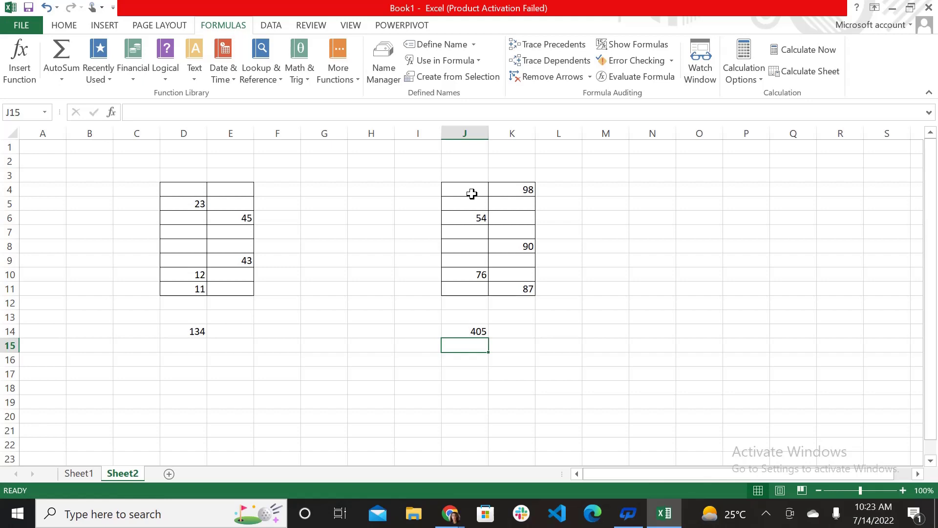
Enter the sample values 12, 45 and 56 in M11:O11 and go to M12
left_click(615, 286)
type("12")
key("Tab")
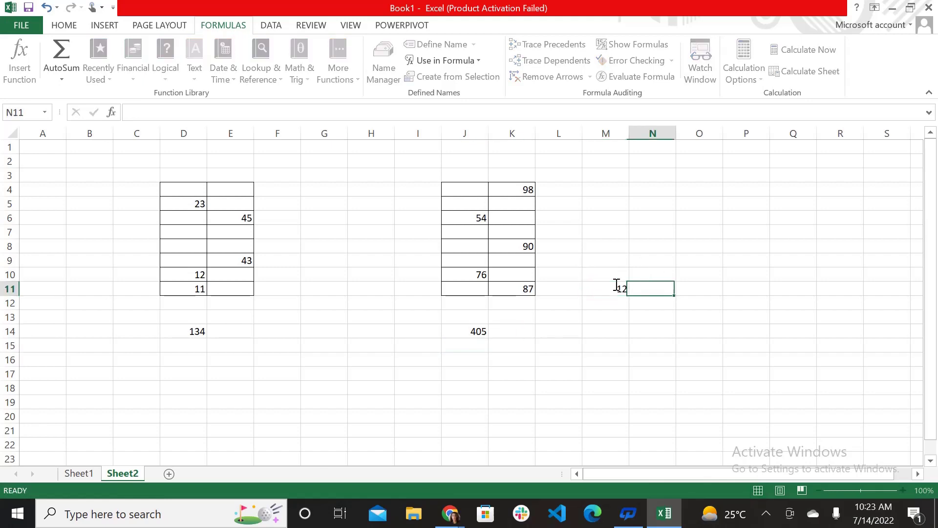
type("45")
key("Tab")
type("56")
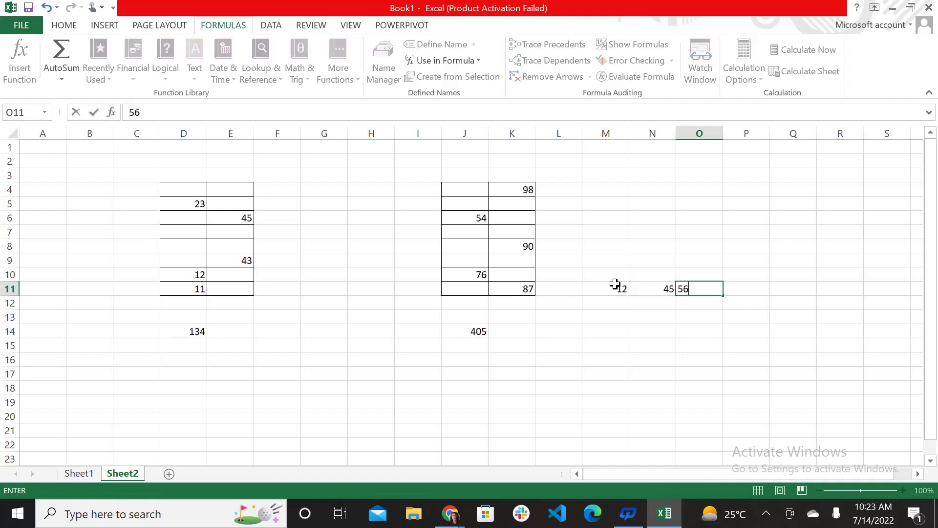
key("Tab")
key("Down")
key("Left")
key("Left")
key("Left")
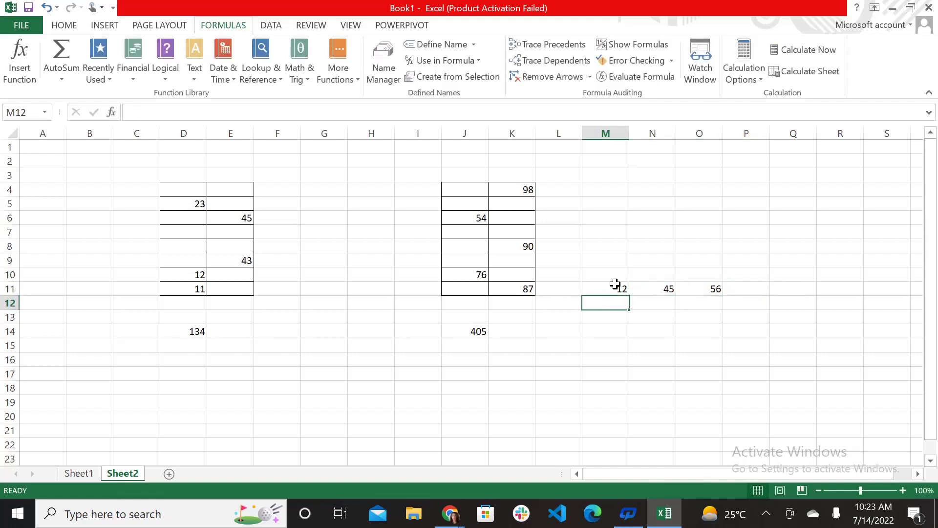
type("=SU")
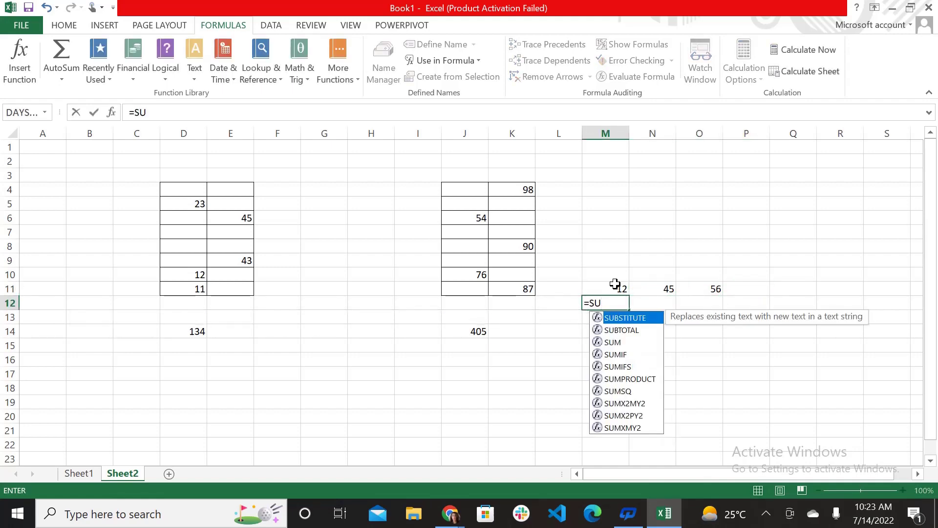
key("BackSpace")
key("BackSpace")
key("BackSpace")
Sum the values in M11:O11 with a SUM formula in N12
key("Right")
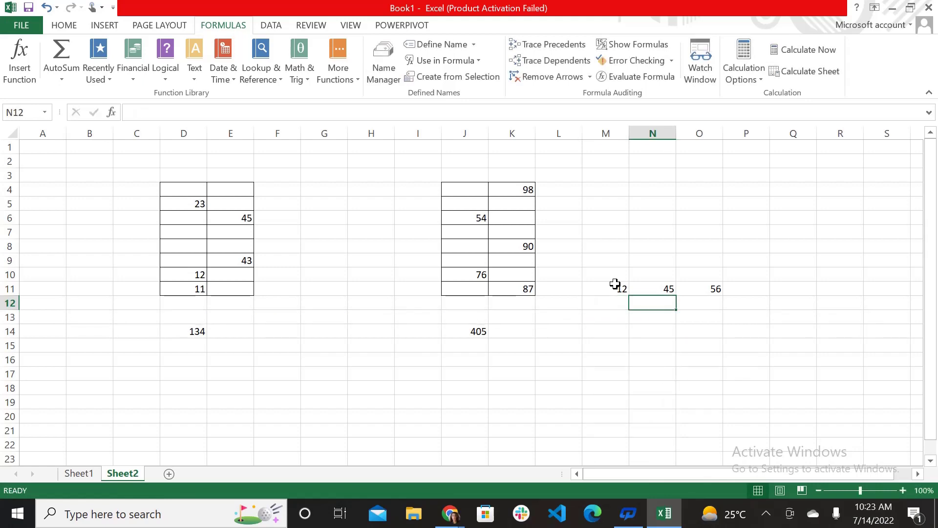
type("=SUM(")
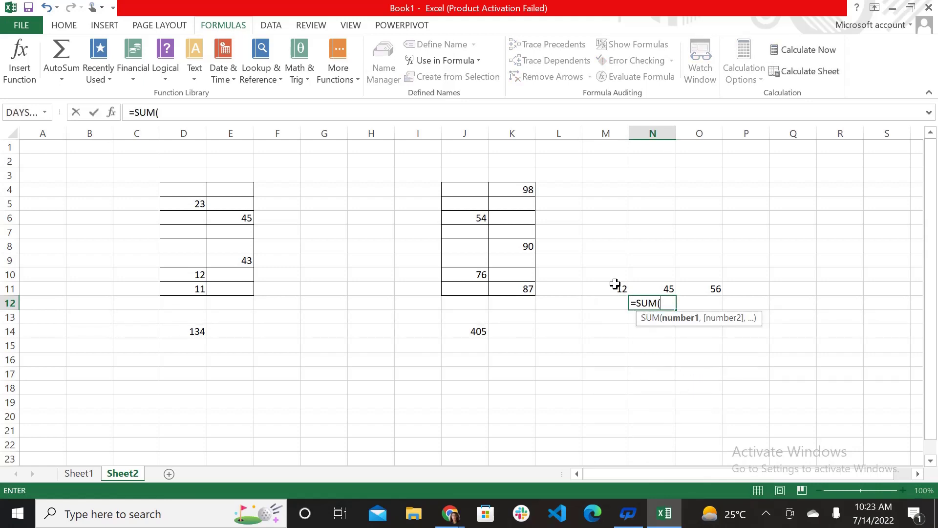
left_click_drag(614, 289, 717, 290)
key("Return")
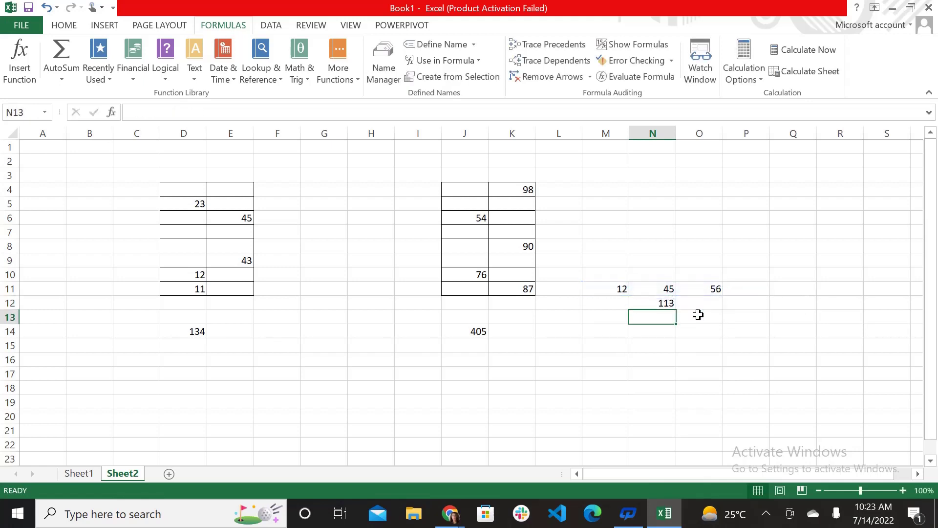
Trace the precedents of the SUM formula in N12
left_click(640, 306)
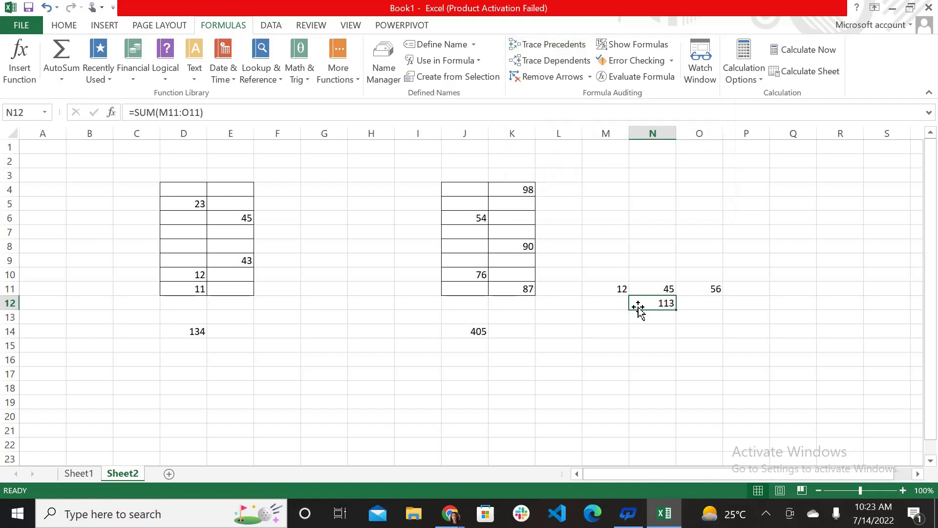
left_click(553, 45)
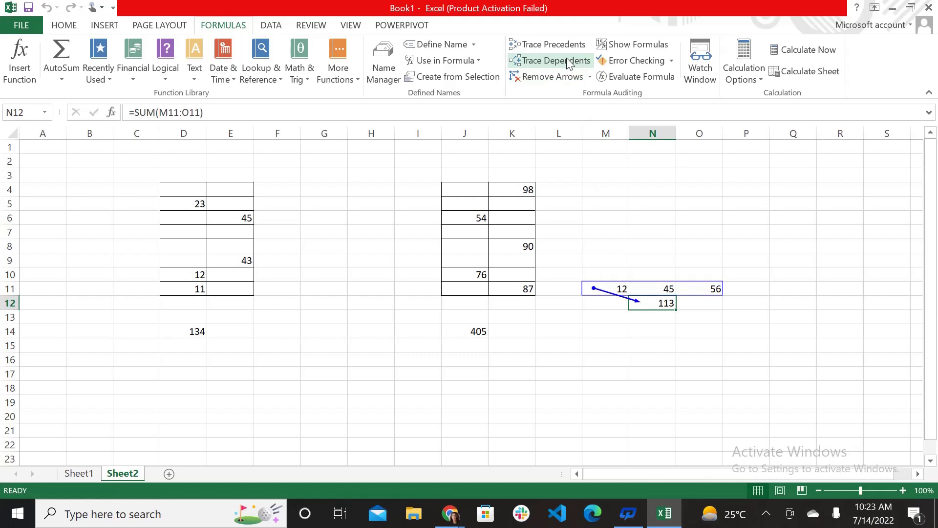
Enter a second row of sample values, 45, 89 and 09, in K19:M19
left_click(495, 416)
left_click(508, 401)
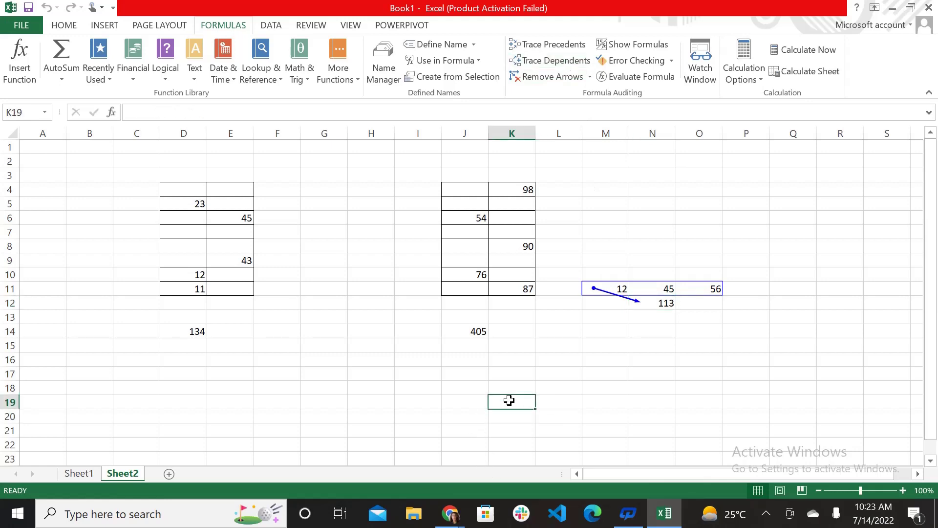
type("45")
key("Tab")
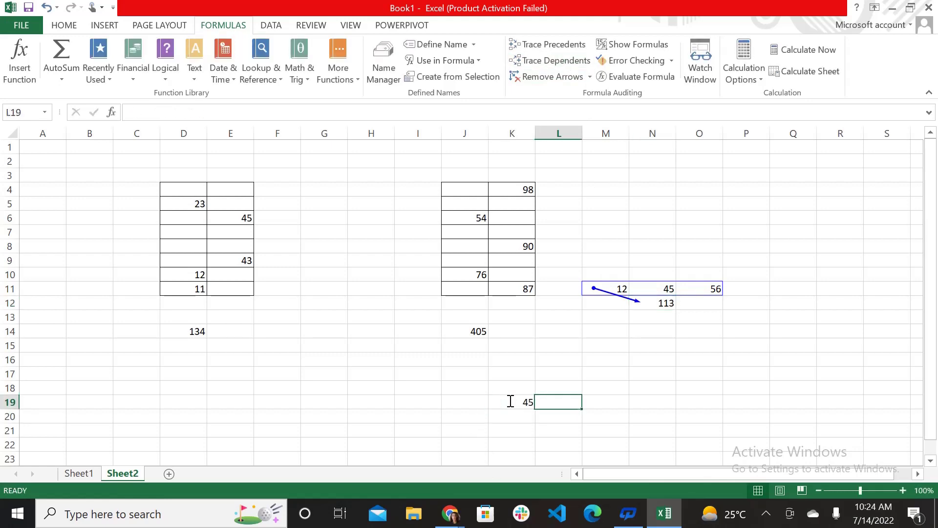
type("89")
key("Tab")
type("9")
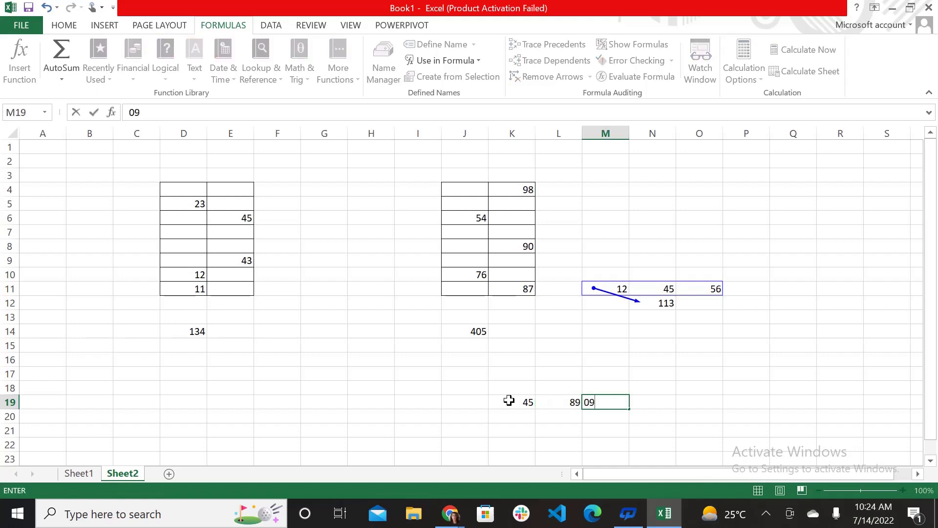
Sum the second row of sample values with =SUM(K19:M19) in L20
left_click(561, 420)
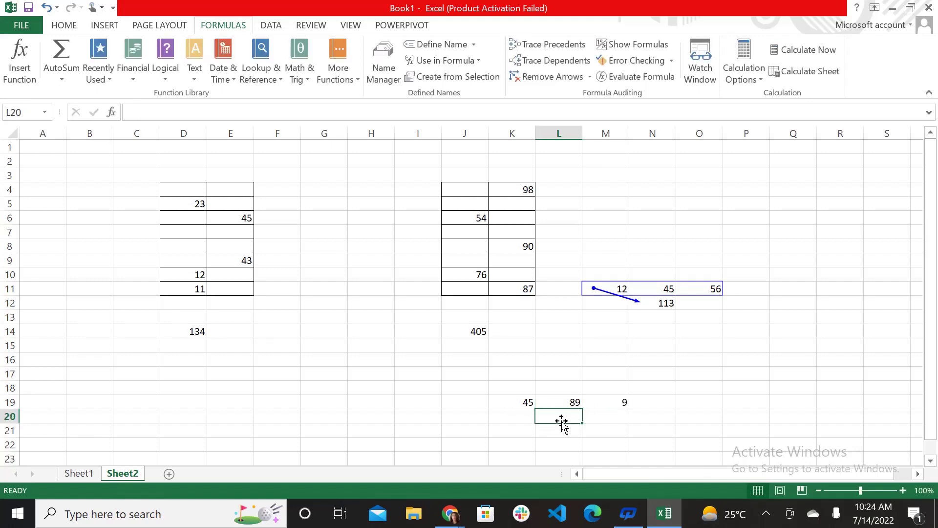
type("=sum")
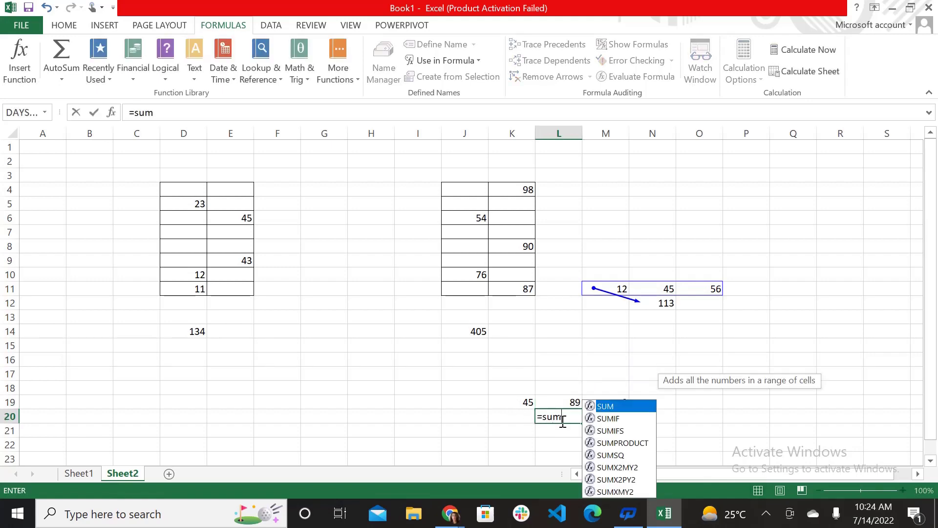
type("(")
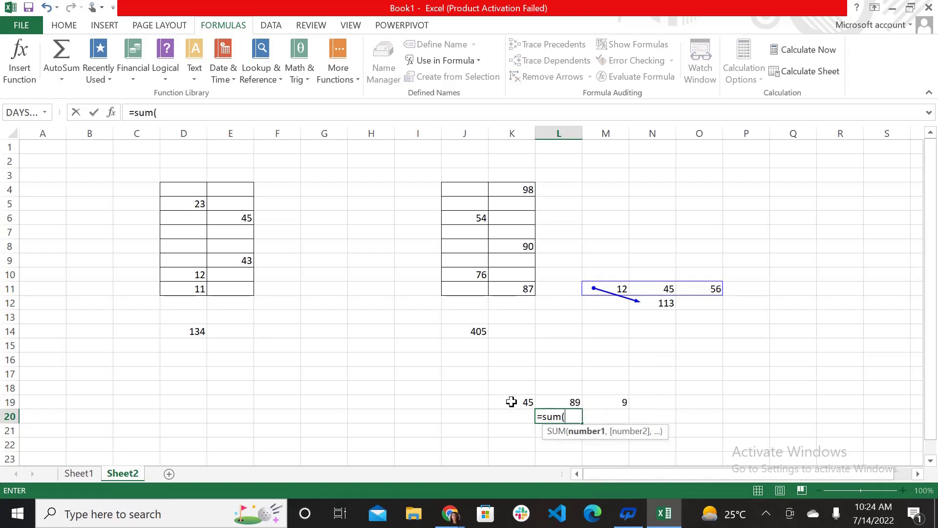
left_click_drag(509, 401, 613, 406)
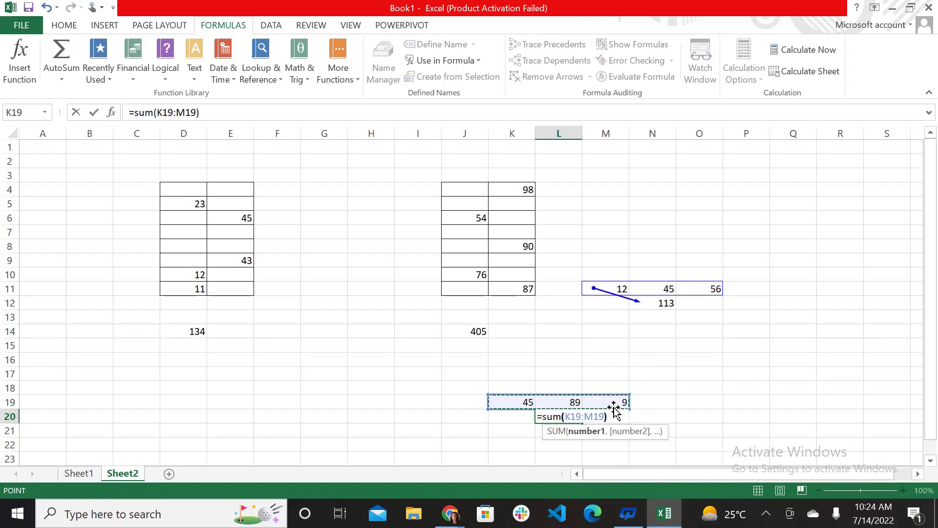
key("Return")
Trace the precedents of the SUM formula in L20 and try to trace its dependents
left_click(566, 416)
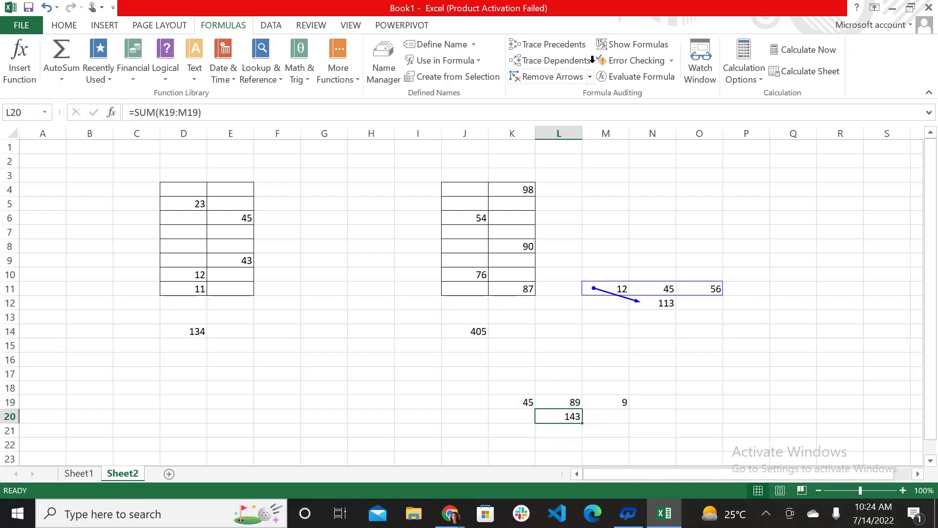
left_click(558, 49)
left_click(554, 61)
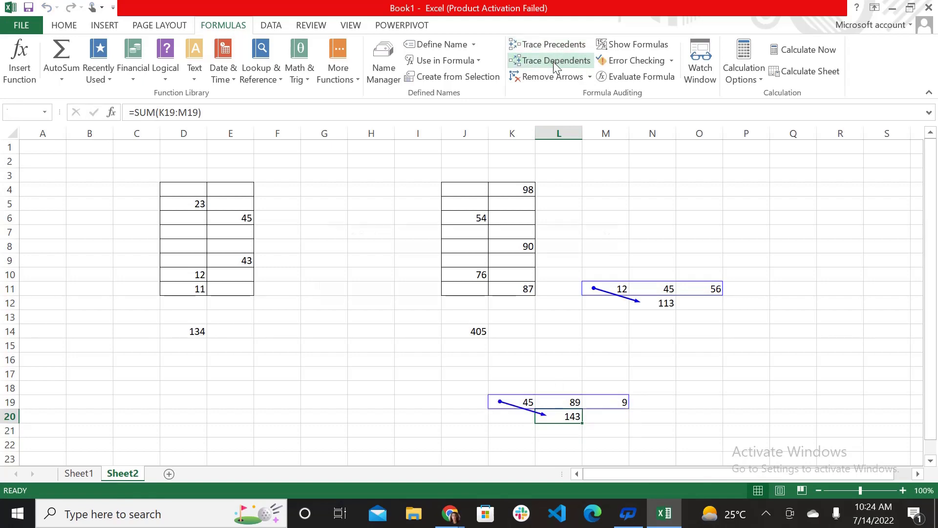
left_click(614, 235)
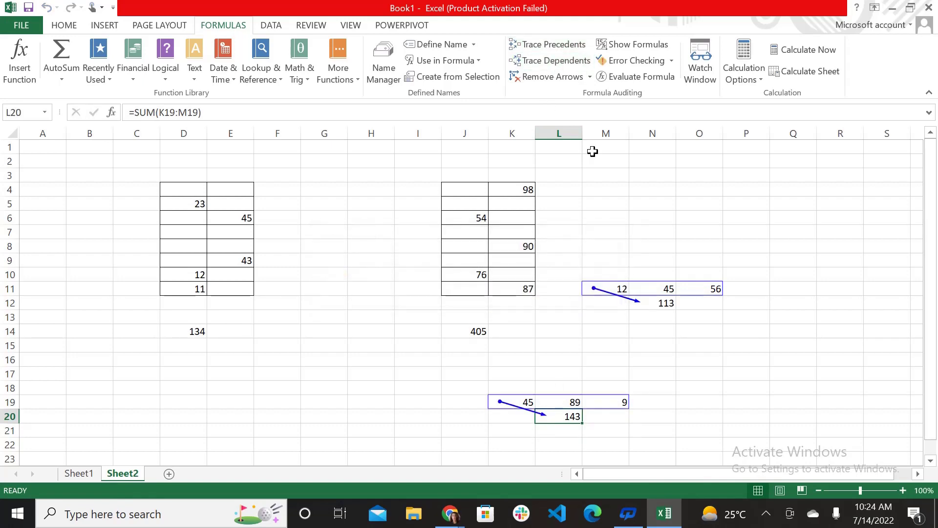
Remove all trace arrows from the sheet and try again to trace the dependents of L20
left_click(548, 77)
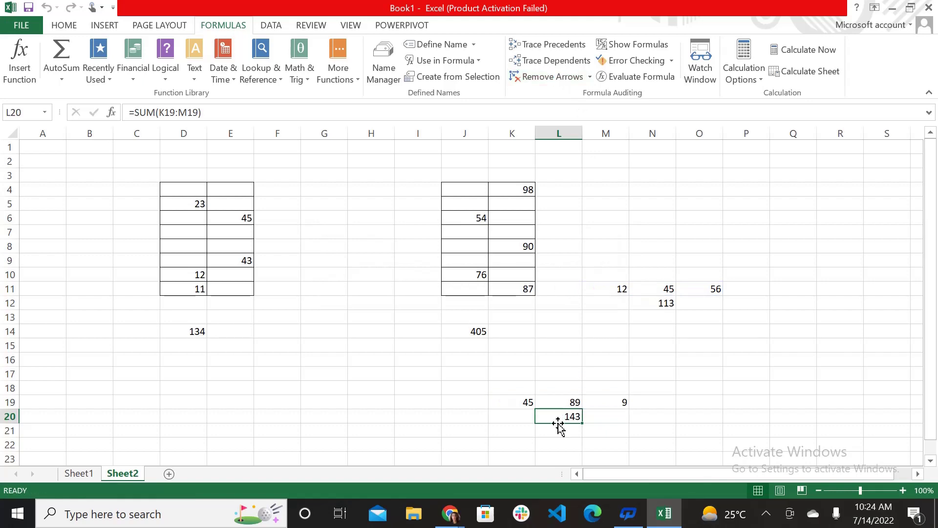
left_click(525, 421)
left_click(559, 415)
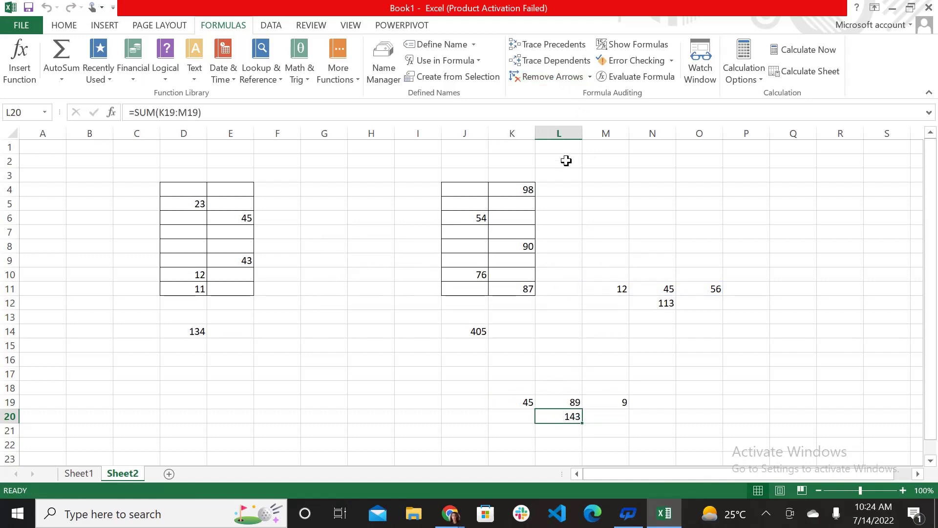
left_click(550, 62)
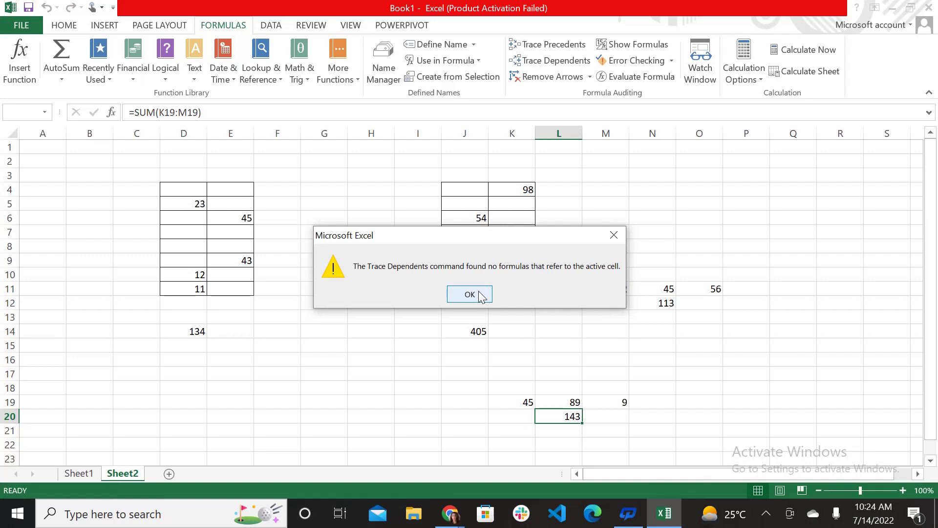
left_click(614, 235)
left_click(520, 415)
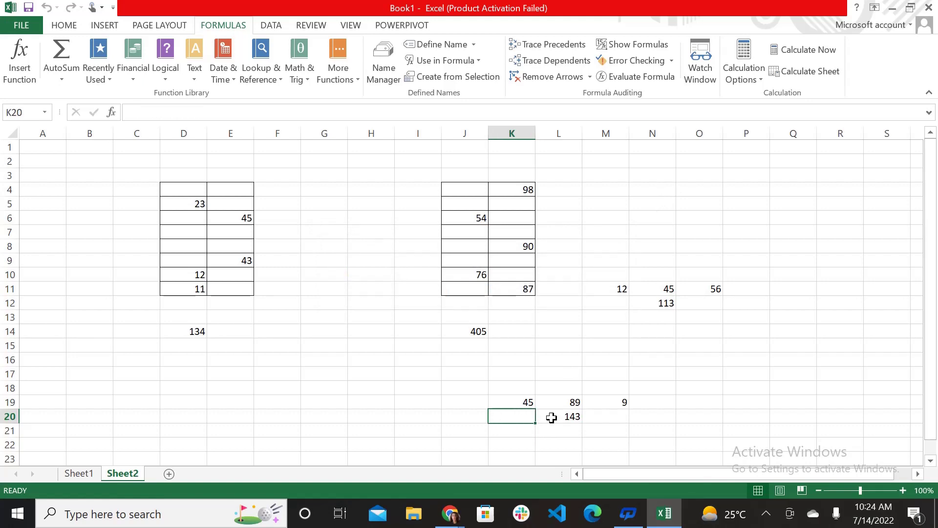
left_click(547, 414)
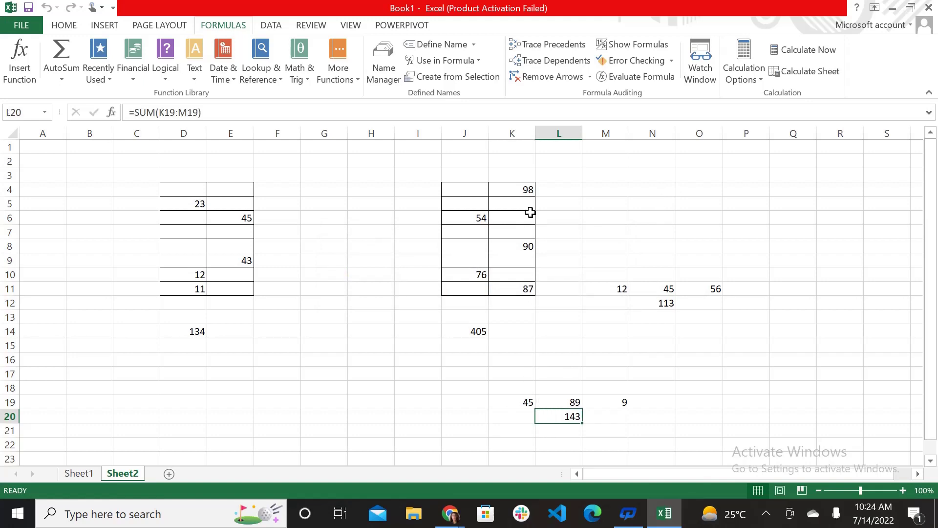
Trace the dependents of the sample values in K19:M19 and remove the trace arrow from the sheet
left_click_drag(503, 406, 606, 402)
left_click(560, 61)
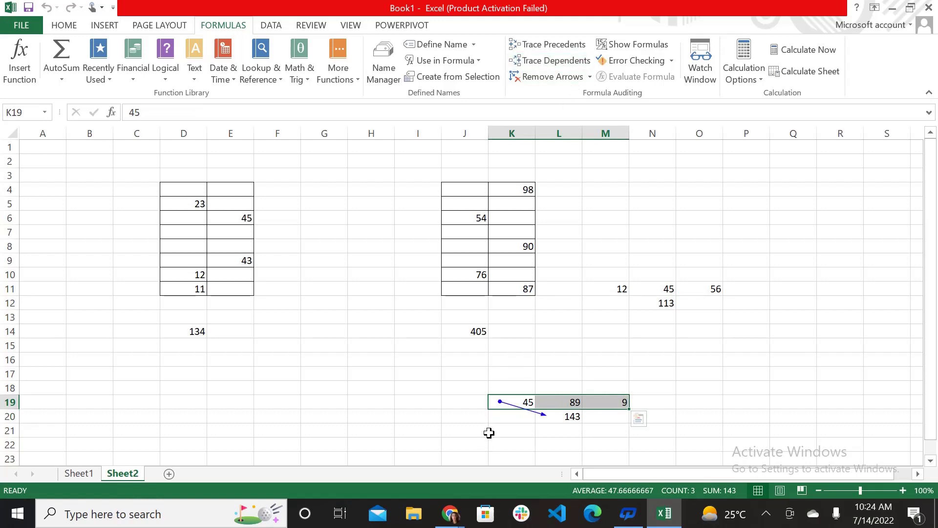
left_click(558, 444)
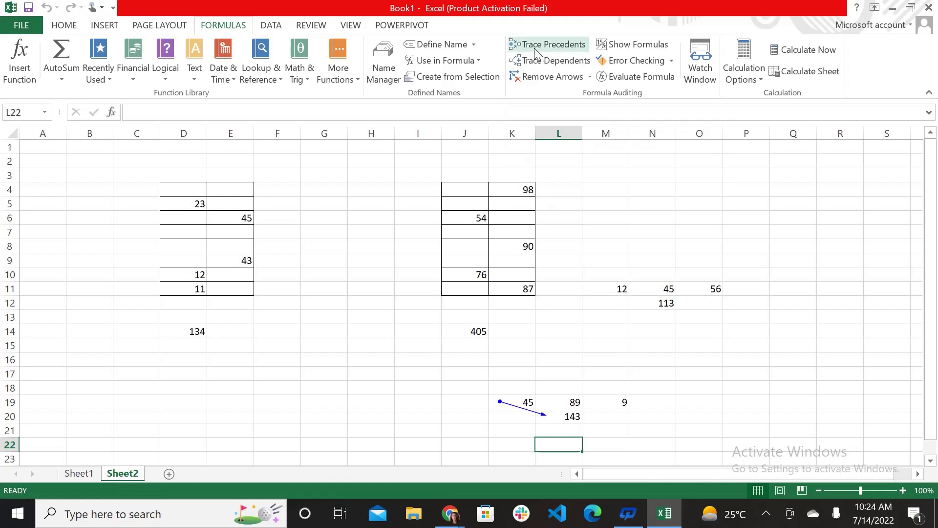
double_click(511, 406)
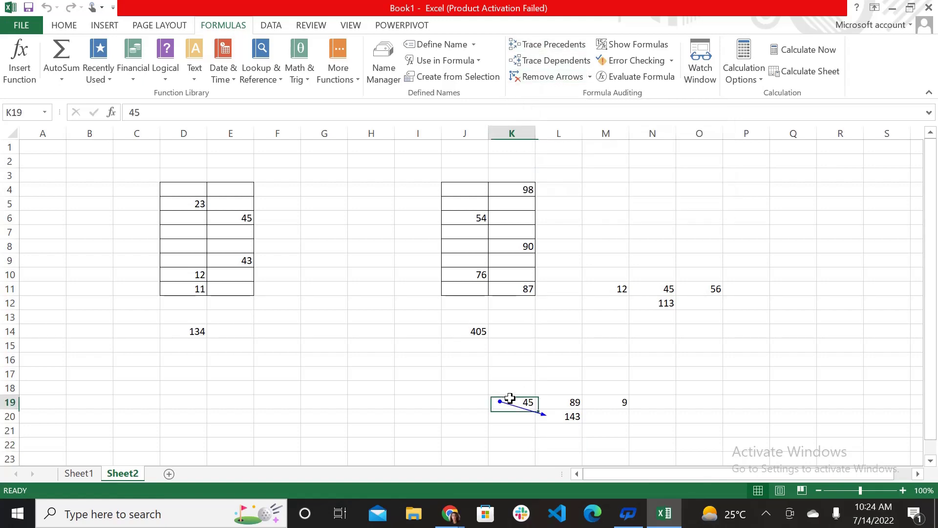
left_click(557, 77)
left_click(570, 369)
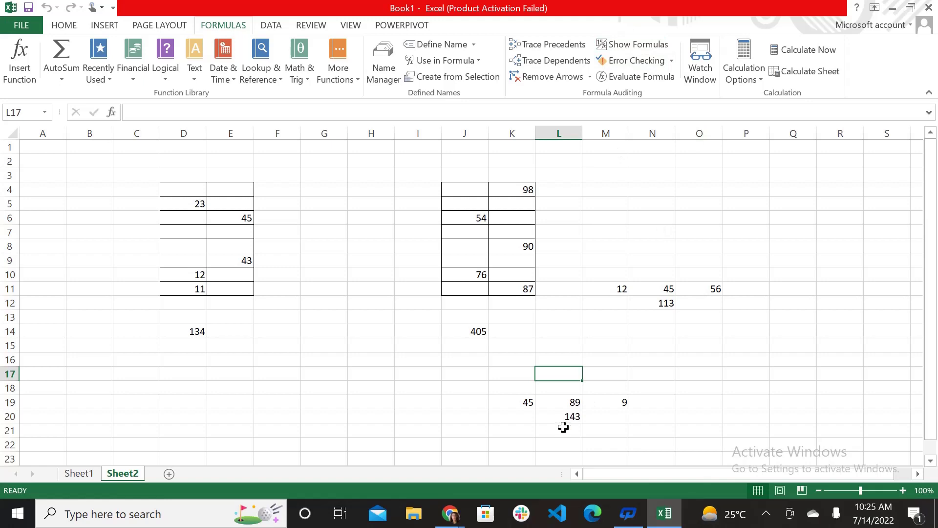
Show formulas instead of values on Sheet2 and examine the formulas across the sheet
left_click(643, 43)
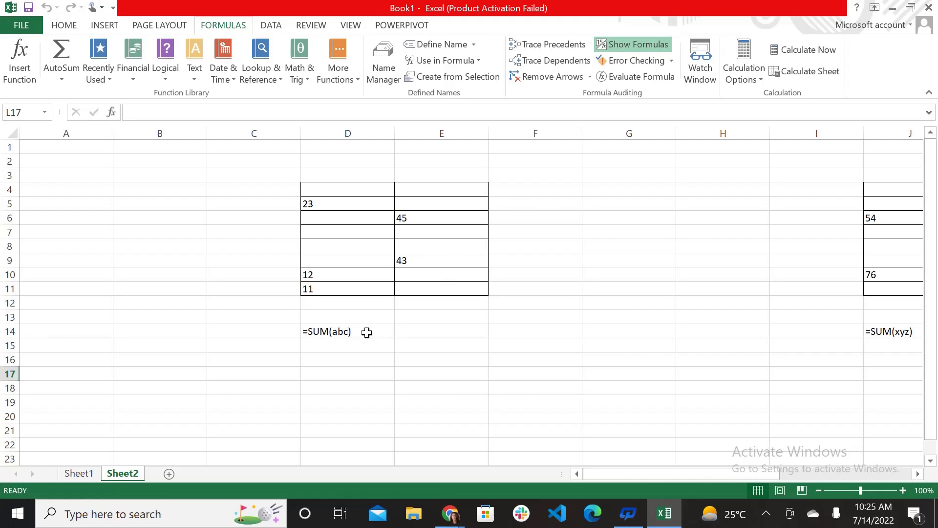
left_click_drag(619, 478, 840, 482)
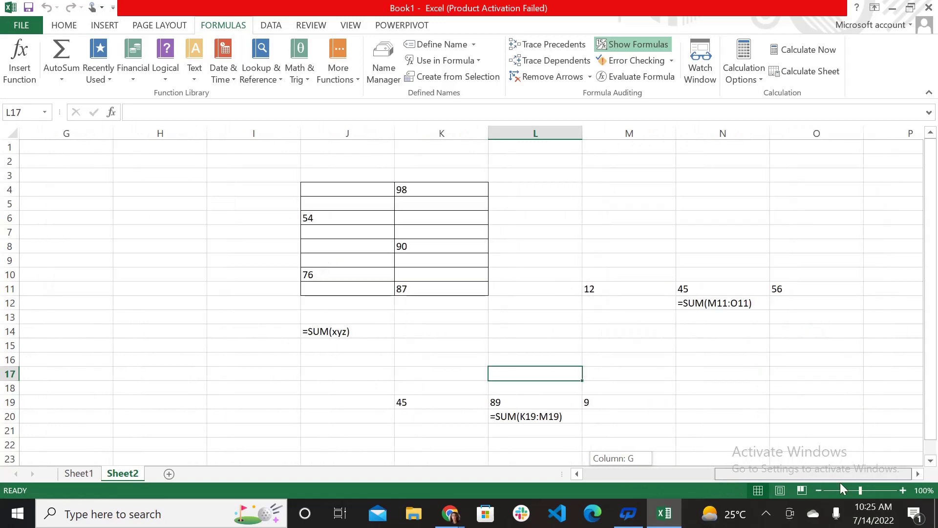
Show the formulas on Sheet1 to examine them and switch that sheet back to values
left_click(78, 472)
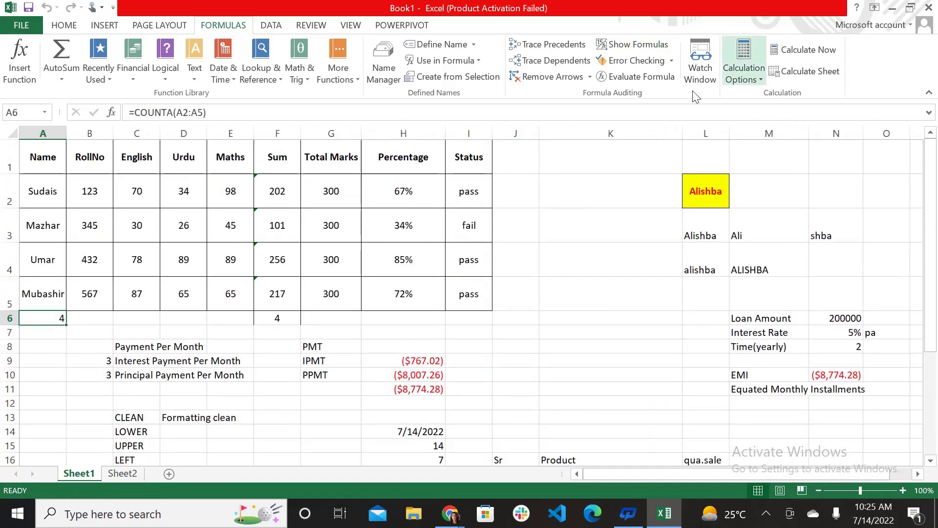
left_click(637, 44)
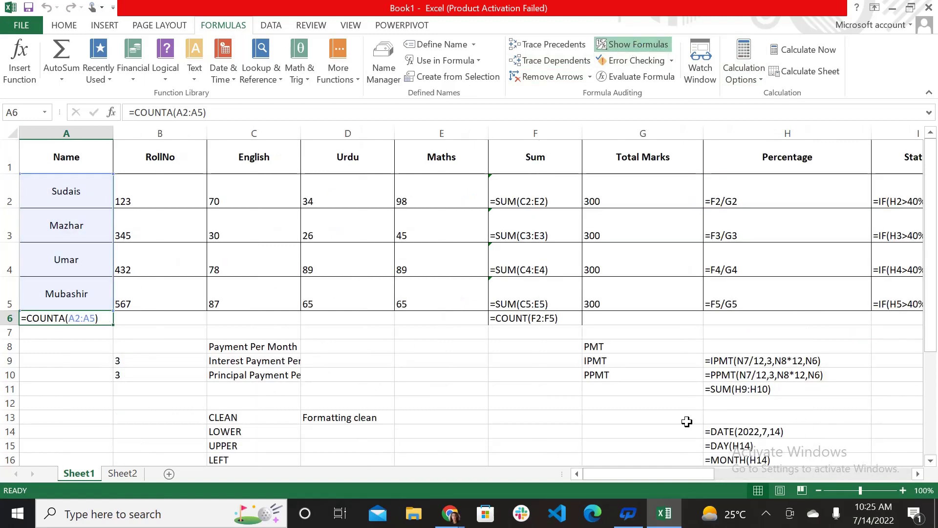
left_click(636, 43)
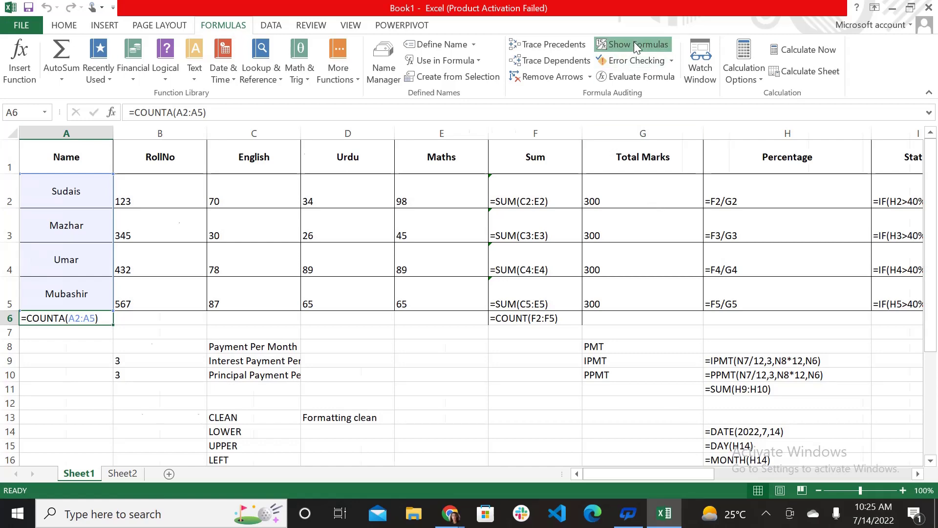
Return to Sheet2, turn off its formula display and bring the first columns back into view
left_click(139, 477)
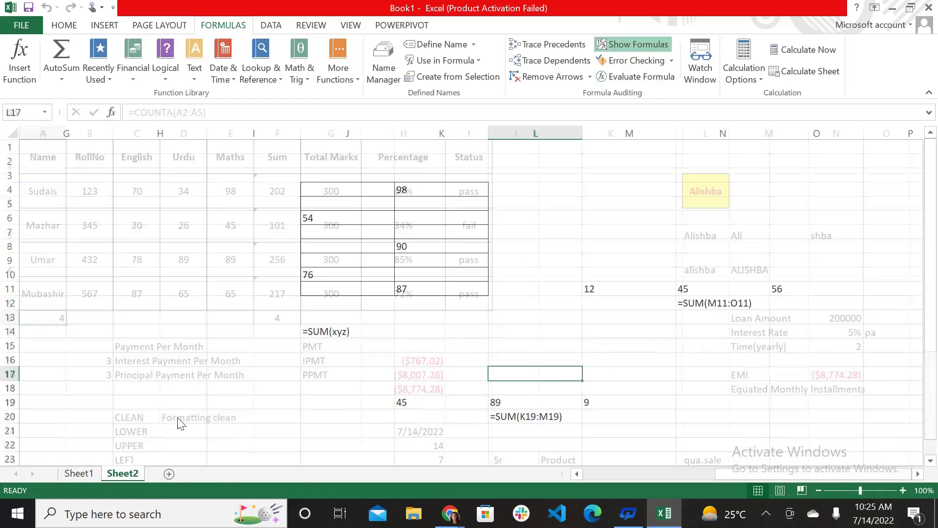
left_click(630, 44)
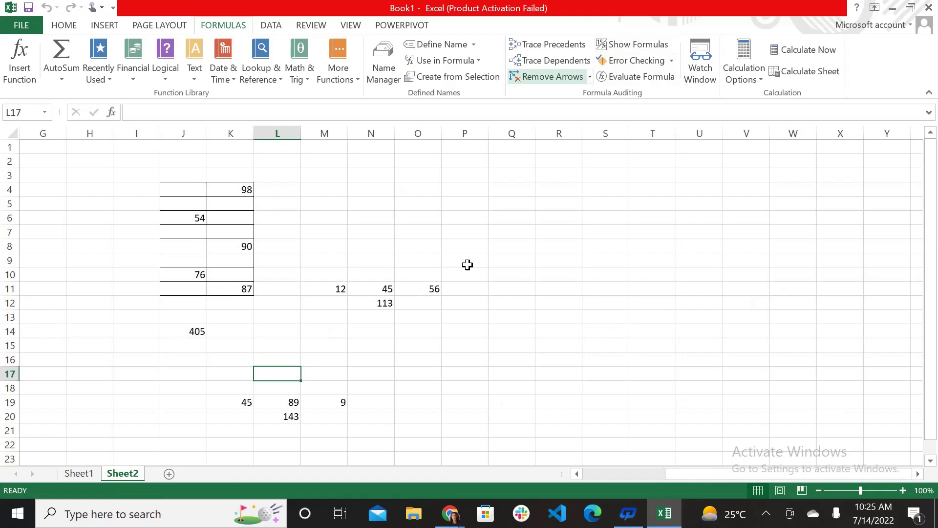
left_click(444, 331)
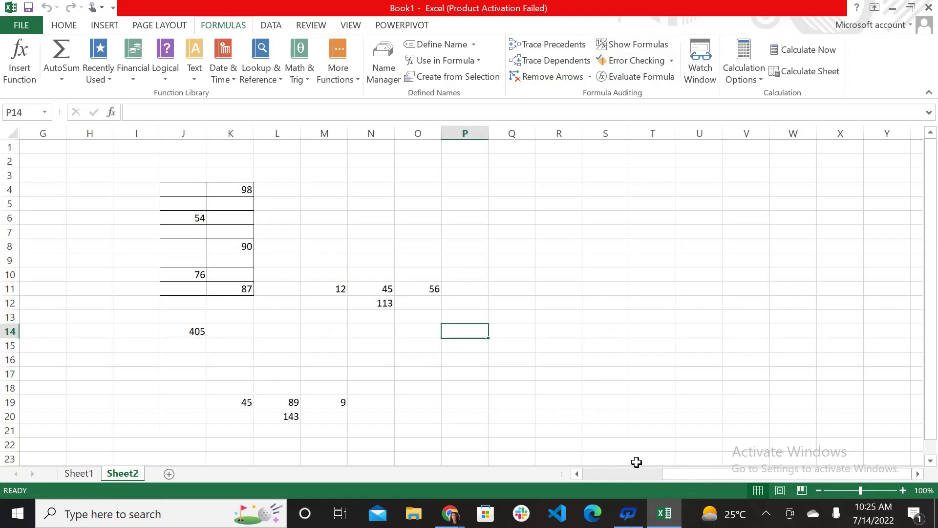
left_click_drag(682, 475, 573, 499)
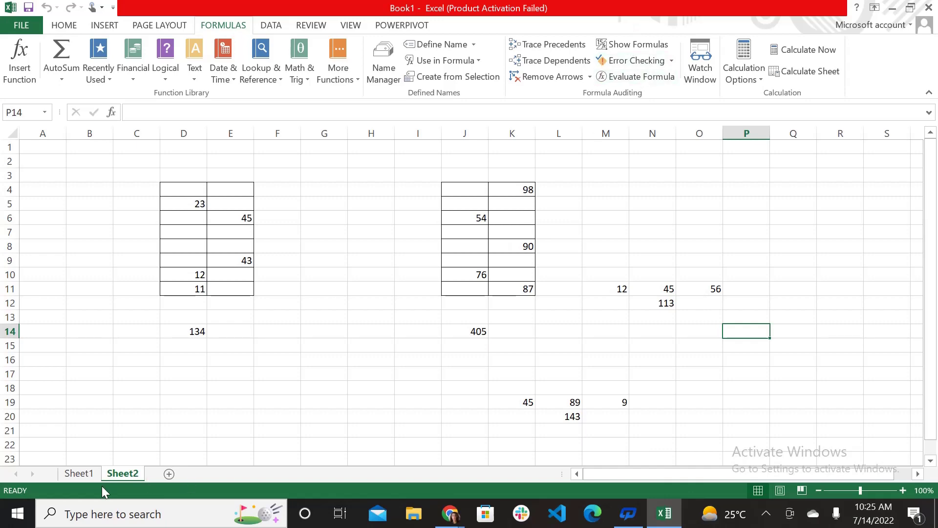
Run error checking on Sheet1 and ignore the errors reported for the Sum formulas in F2:F5
left_click(81, 476)
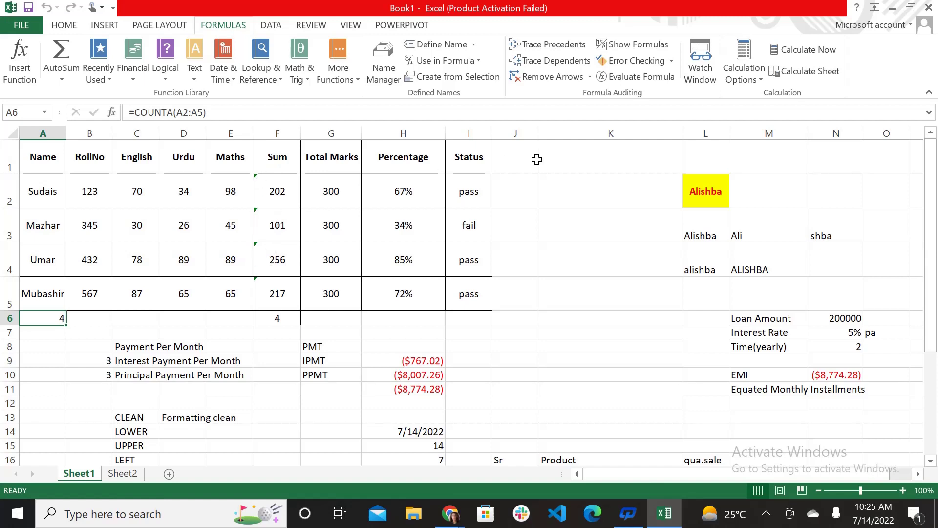
left_click(652, 60)
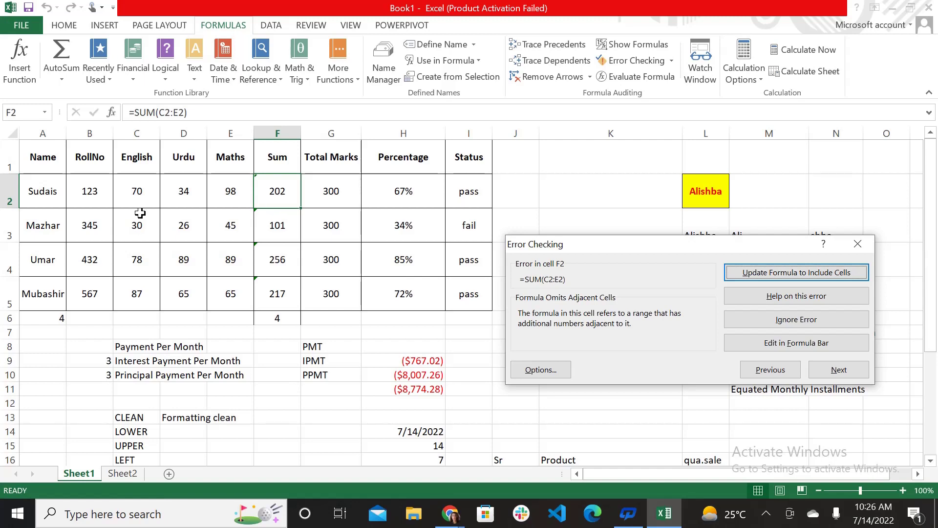
left_click(757, 318)
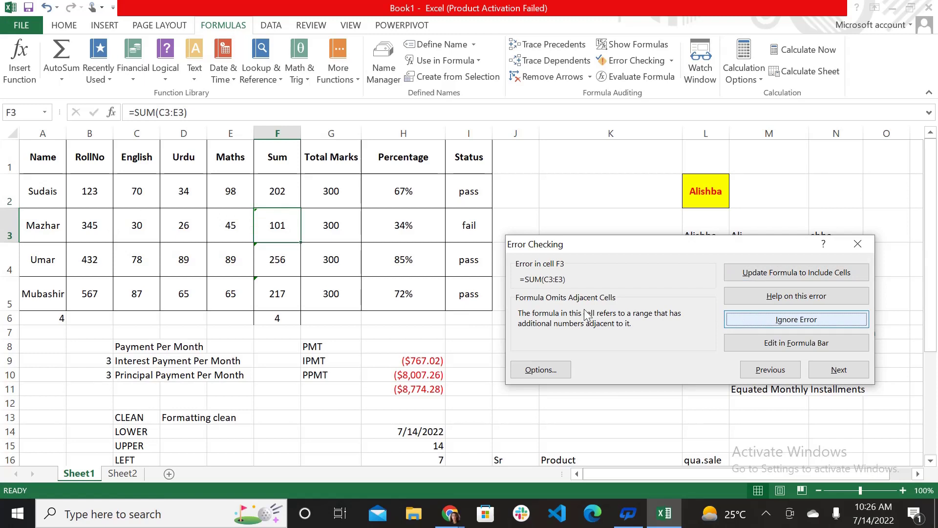
left_click(744, 315)
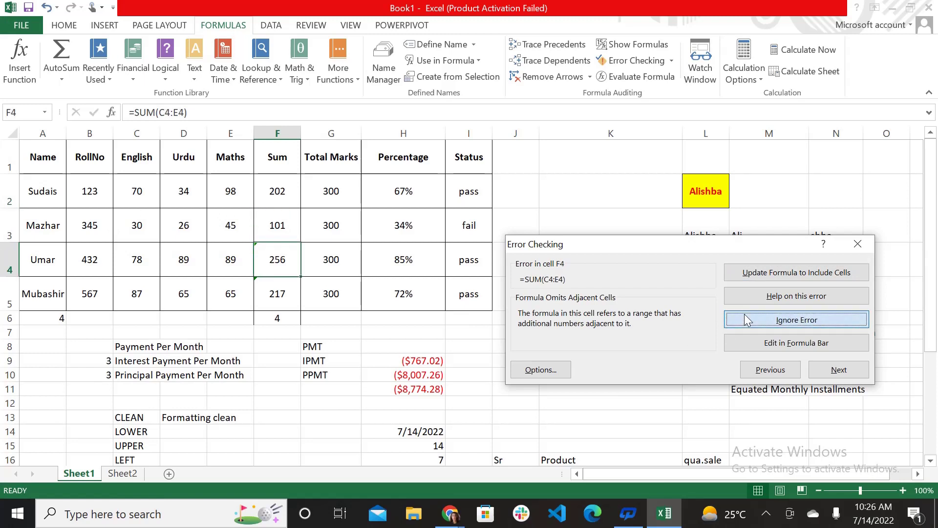
left_click(744, 314)
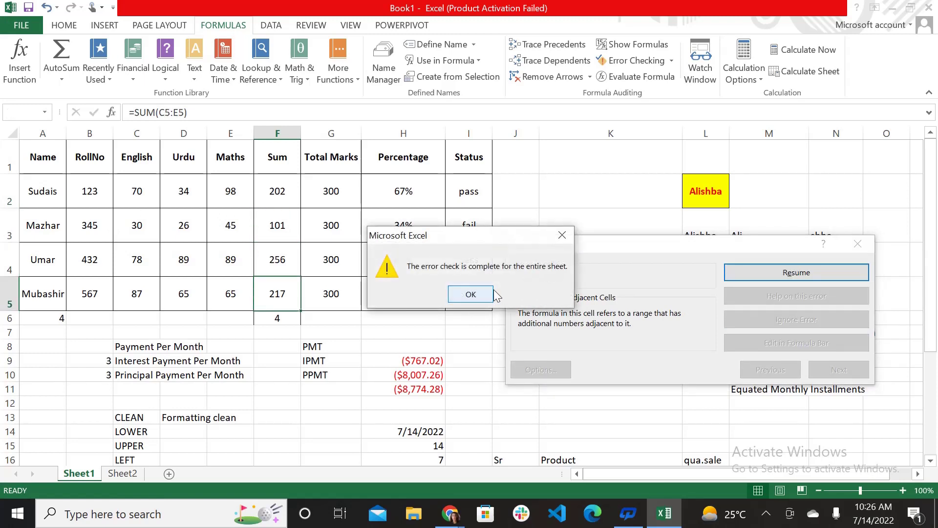
left_click(475, 295)
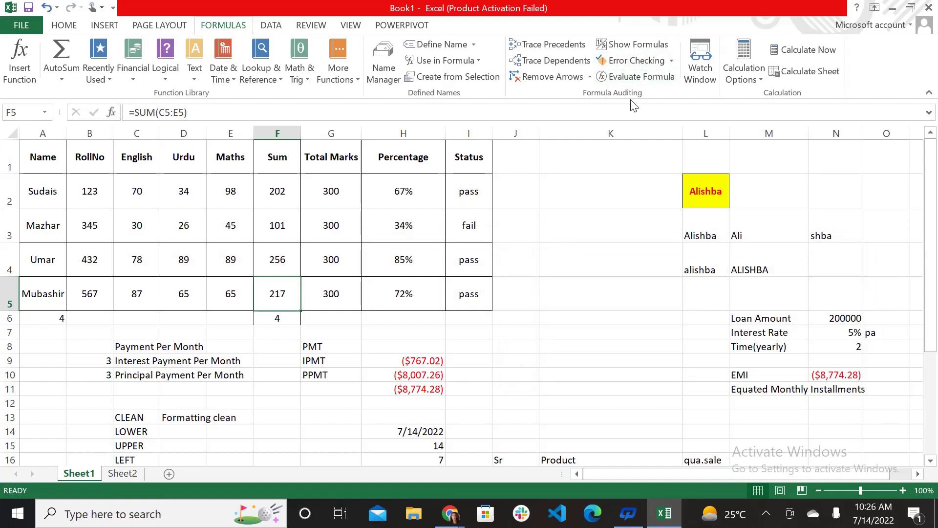
Evaluate the SUM formula in F5 with Evaluate Formula and close the evaluation
left_click(632, 77)
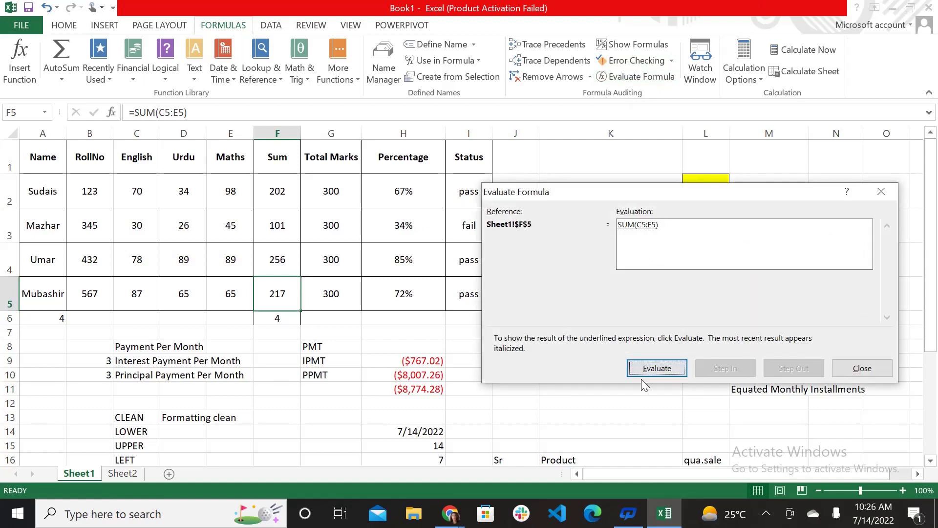
left_click(657, 369)
left_click(648, 371)
left_click(648, 371)
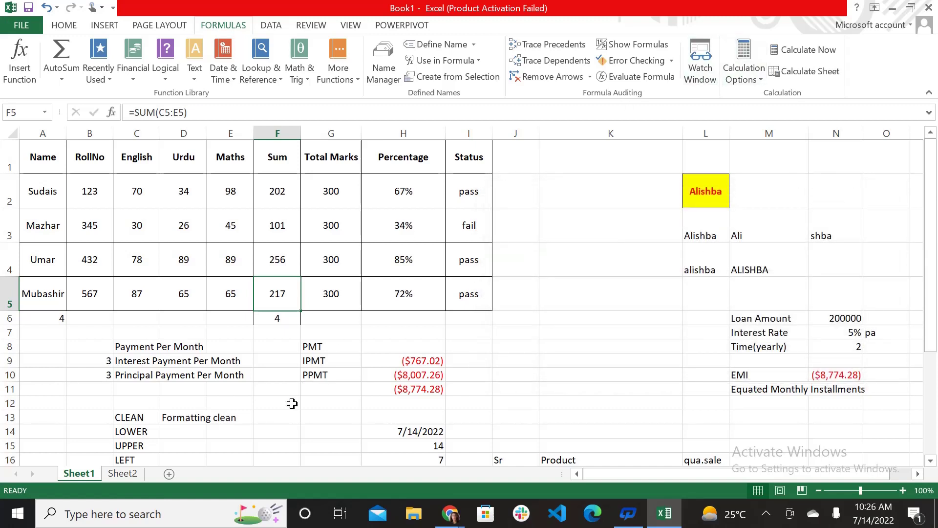
left_click(122, 473)
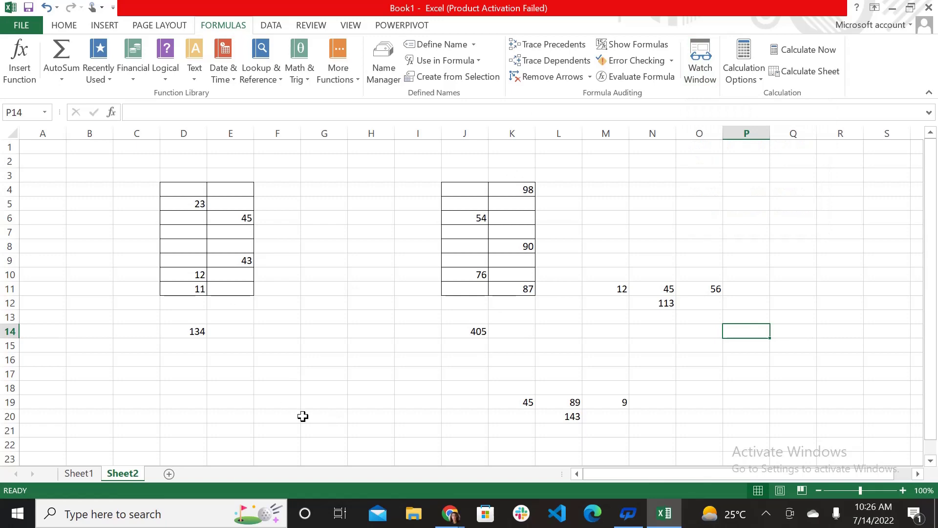
left_click(75, 479)
left_click(116, 473)
left_click(695, 78)
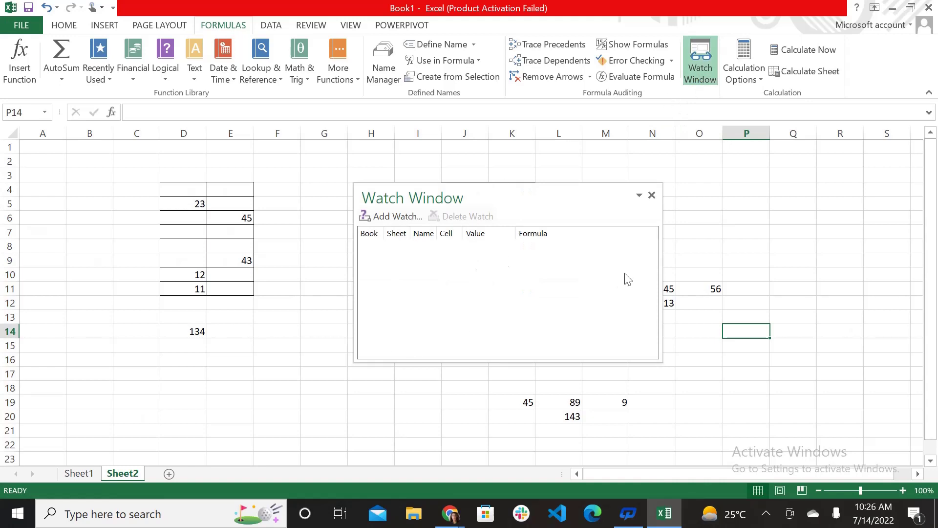
scroll(479, 335, "down", 6)
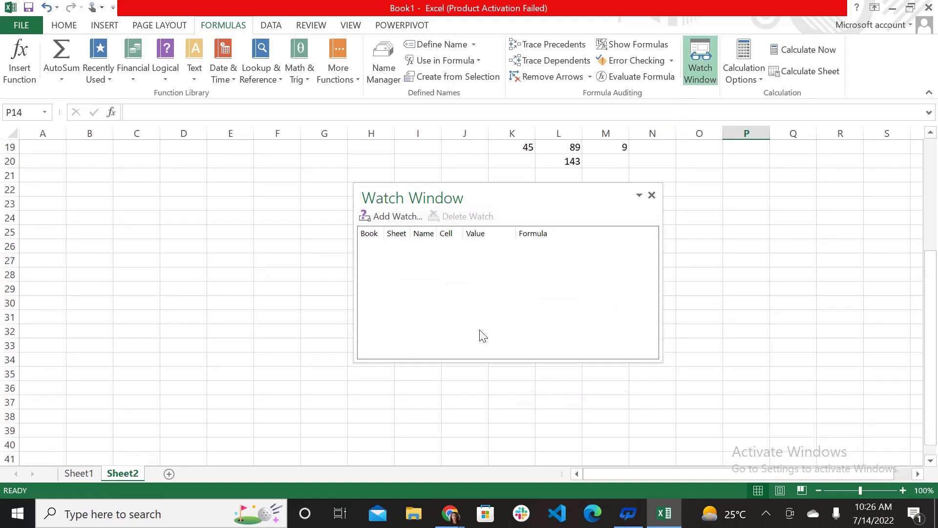
scroll(480, 334, "up", 6)
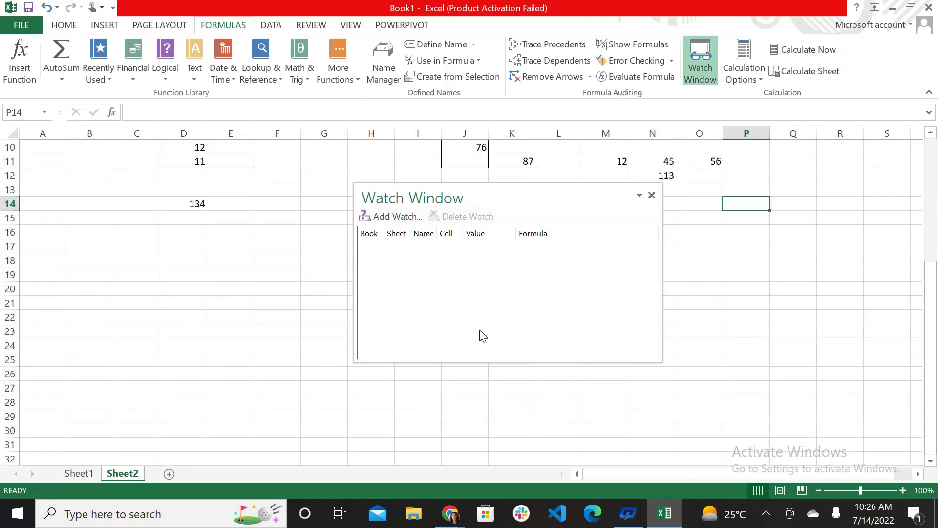
left_click(652, 195)
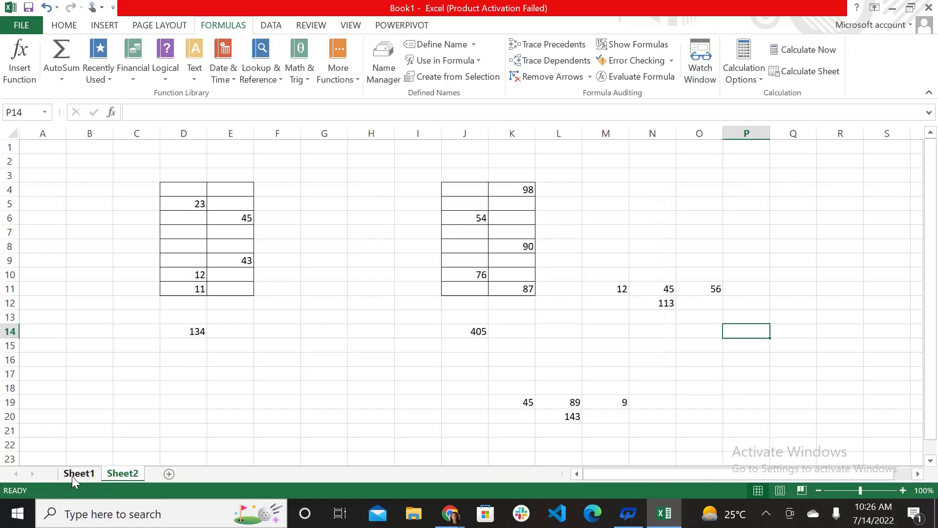
Add a watch in the Watch Window for cells A1:I4 of the marks table on Sheet1
left_click(72, 476)
left_click(701, 61)
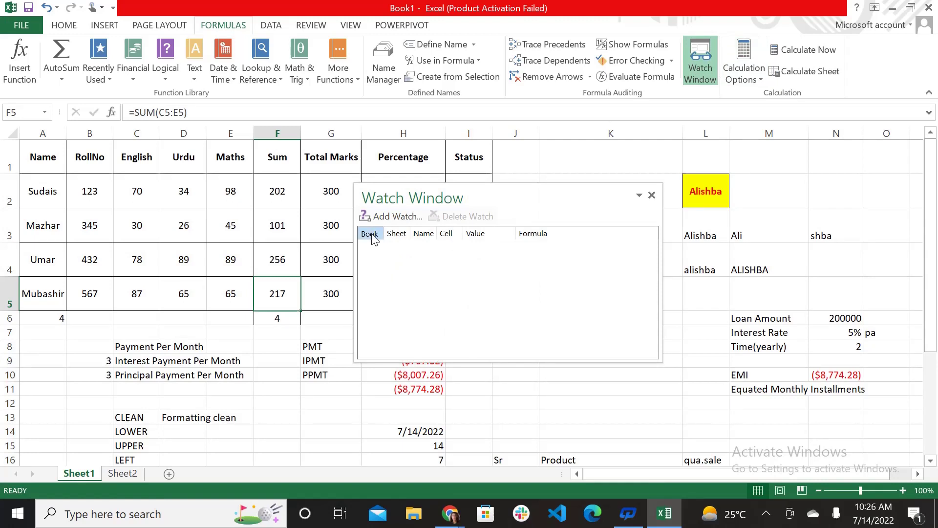
left_click(391, 216)
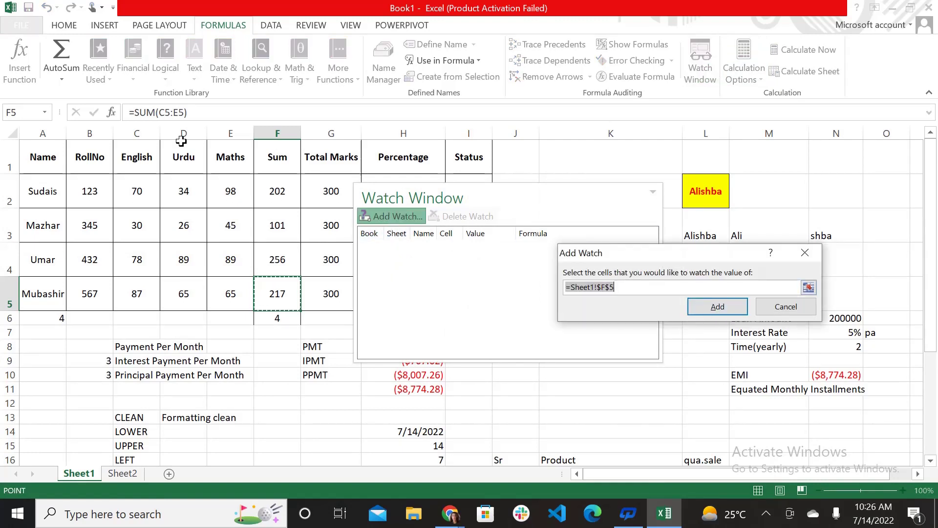
left_click_drag(30, 147, 471, 273)
left_click(714, 305)
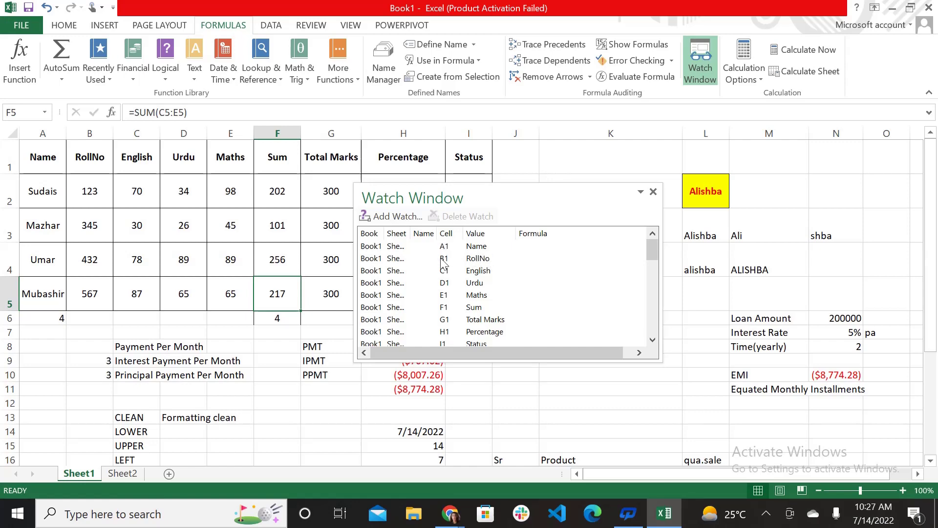
Review the values and formulas of the watched cells through the end of the list and close the Watch Window
scroll(536, 302, "down", 5)
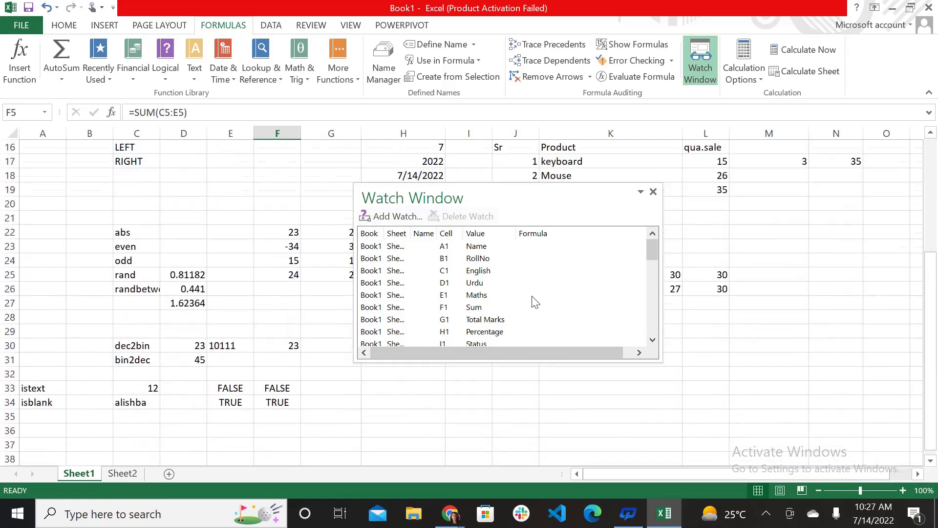
scroll(535, 300, "up", 5)
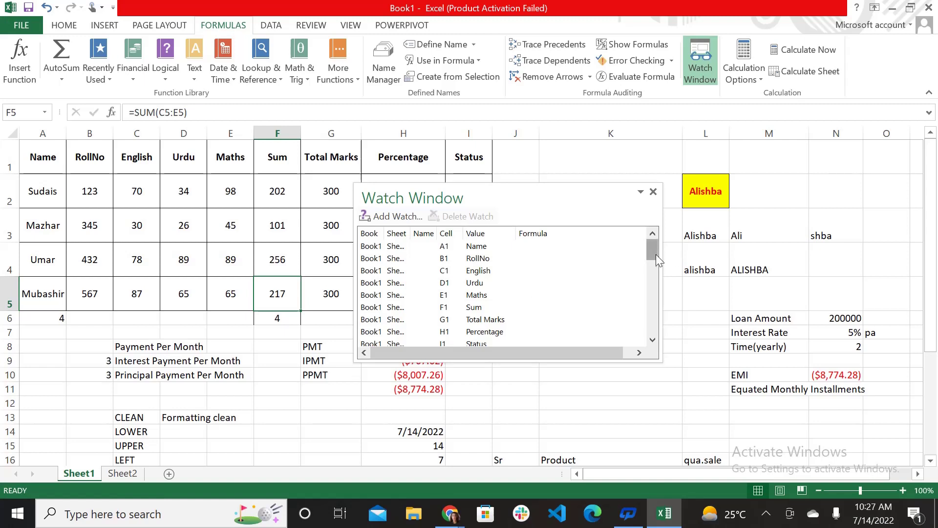
left_click_drag(656, 254, 652, 322)
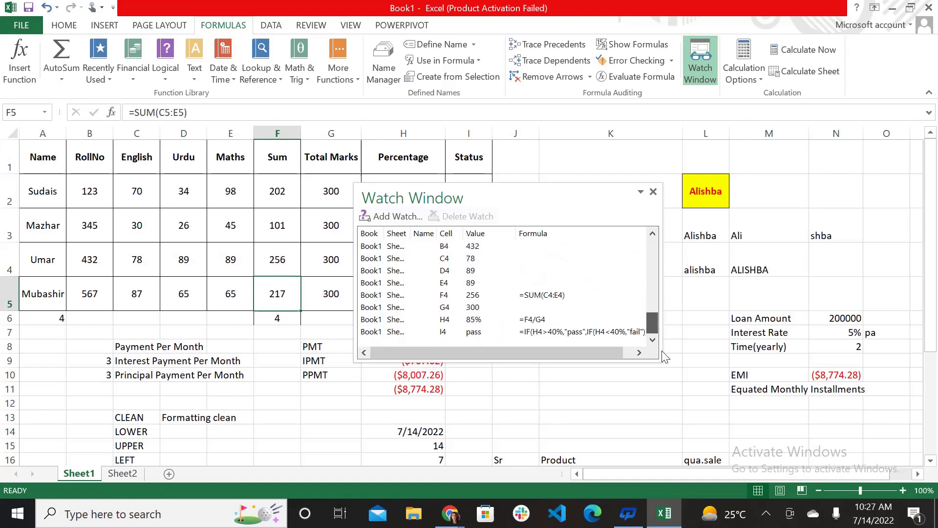
left_click(653, 191)
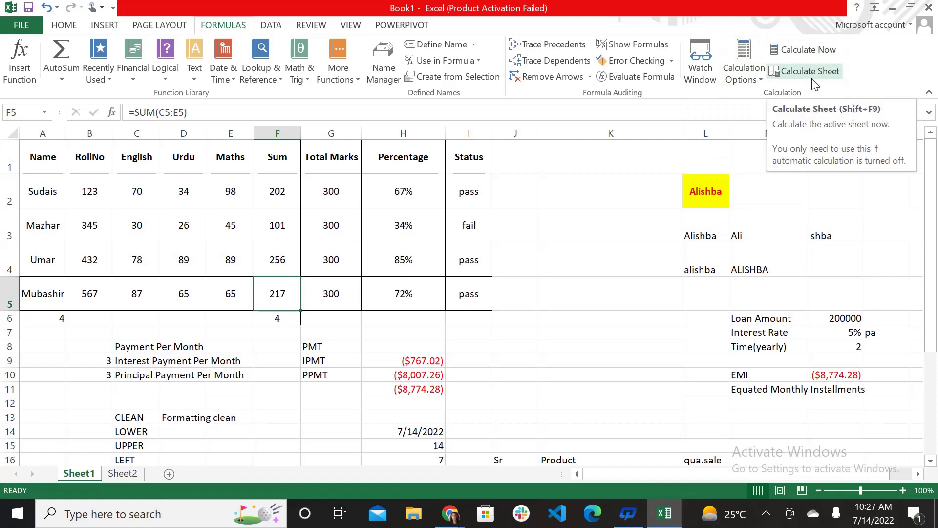
Check the available calculation options for the workbook without changing the selected mode
left_click(750, 78)
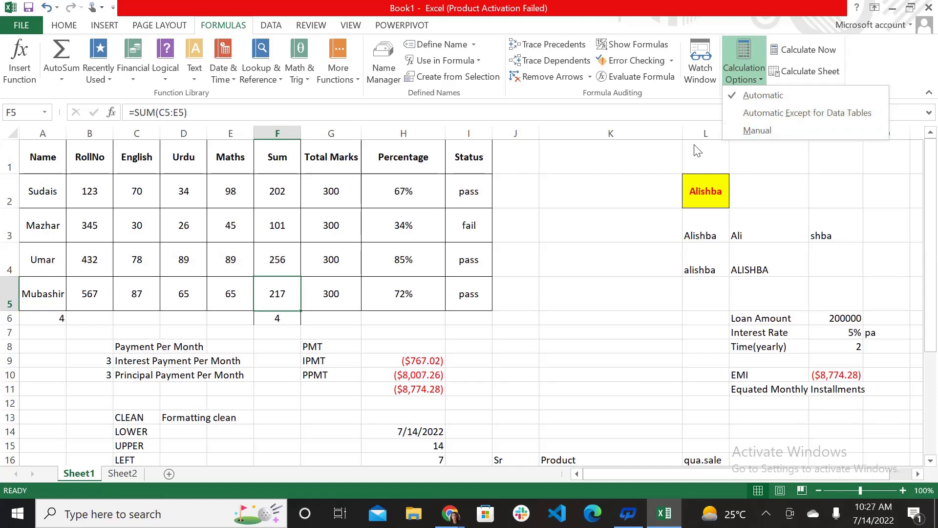
left_click(335, 227)
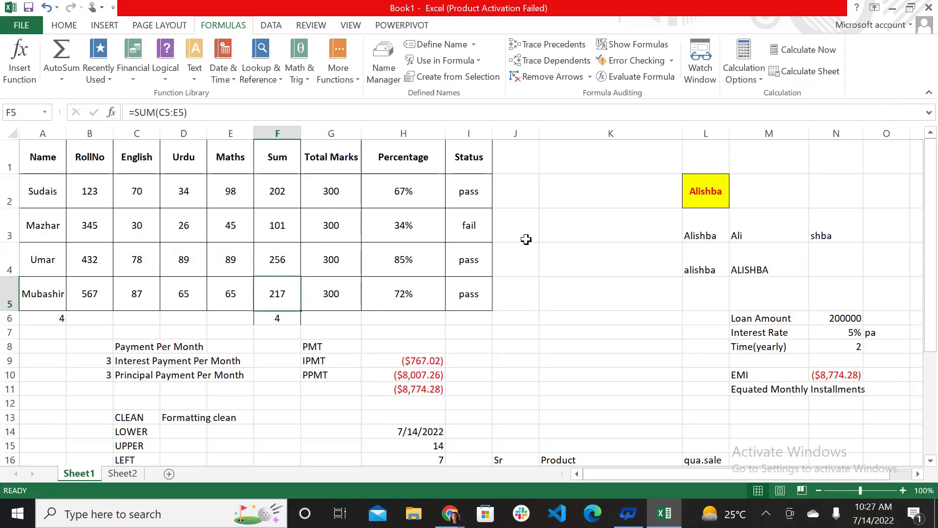
Add a new worksheet and enter 23 and 45 in A1:B1 and 25 and 32 in A2:B2
left_click(169, 474)
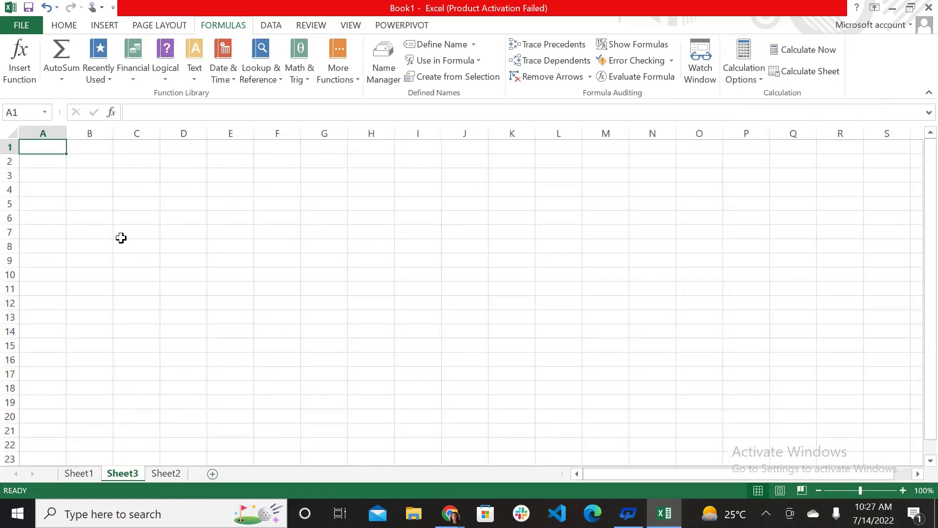
type("23")
key("Tab")
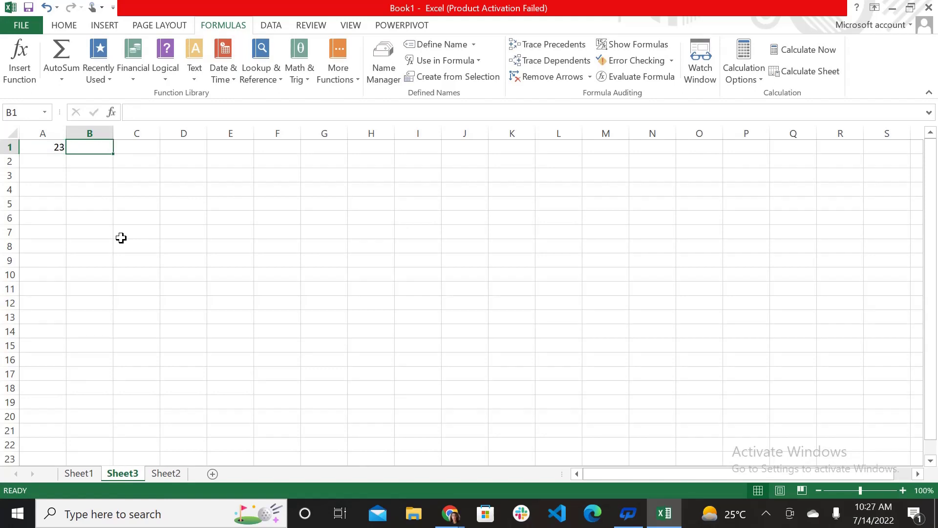
type("45")
key("Return")
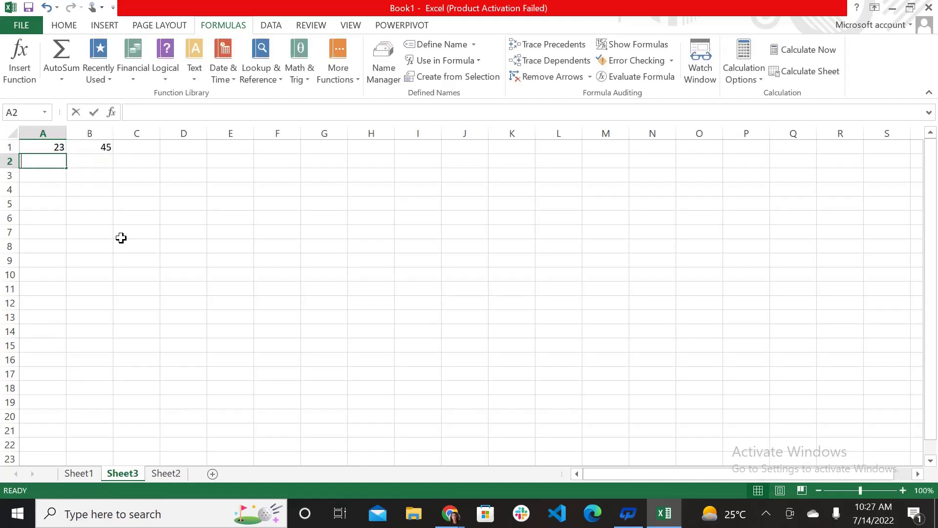
type("25")
key("Tab")
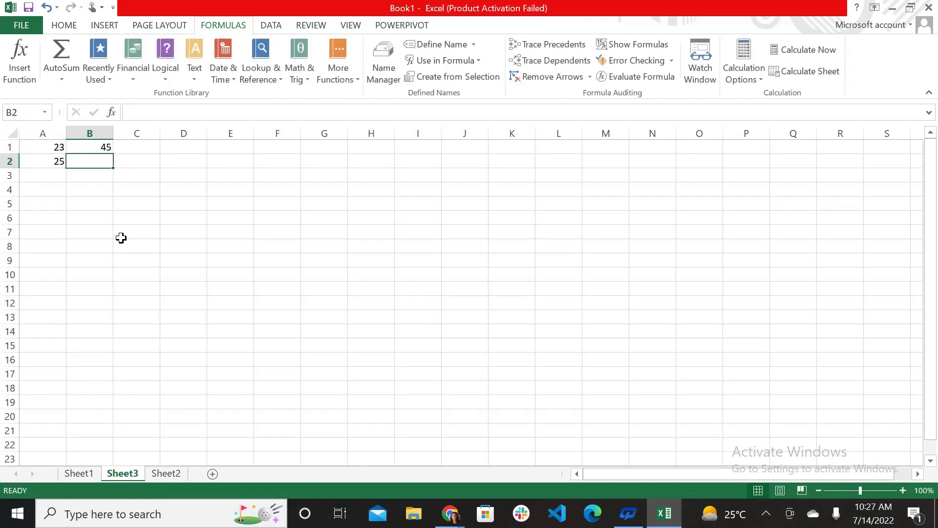
type("32")
key("Tab")
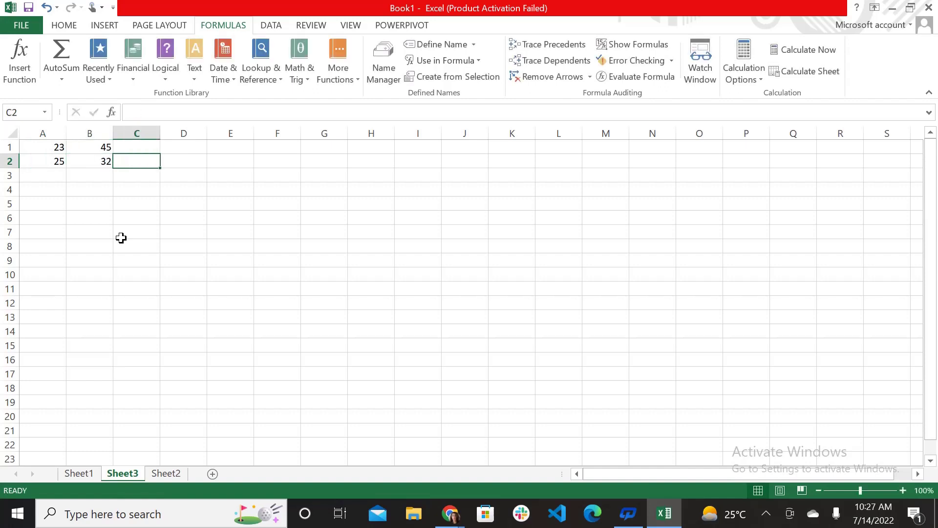
Sum A1:B1 in cell C1 with the SUM function and fill the formula down to C2
key("Up")
type("=sum")
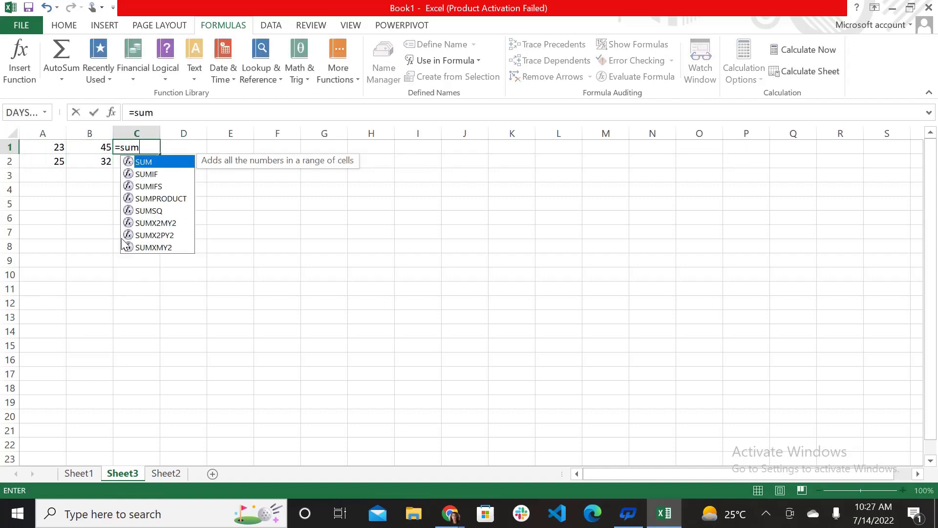
type("(")
left_click_drag(44, 149, 81, 147)
key("Return")
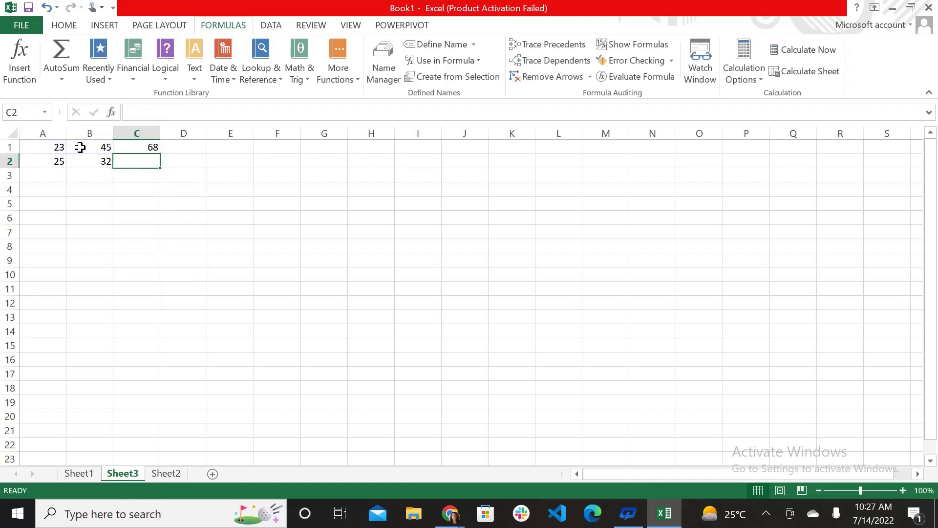
left_click(126, 143)
left_click_drag(161, 153, 156, 166)
left_click(135, 210)
Change the value in A1 to 22 and the value in A2 to 45
left_click(62, 149)
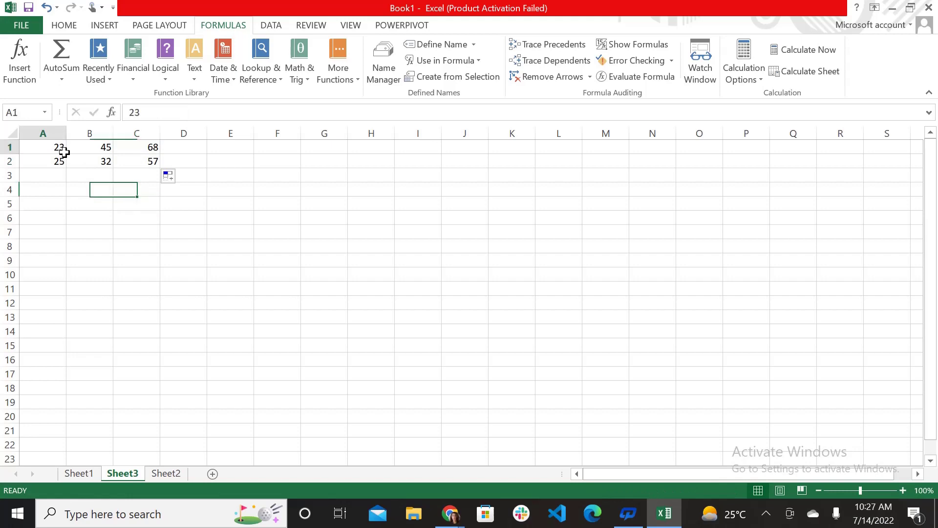
type("22")
key("Return")
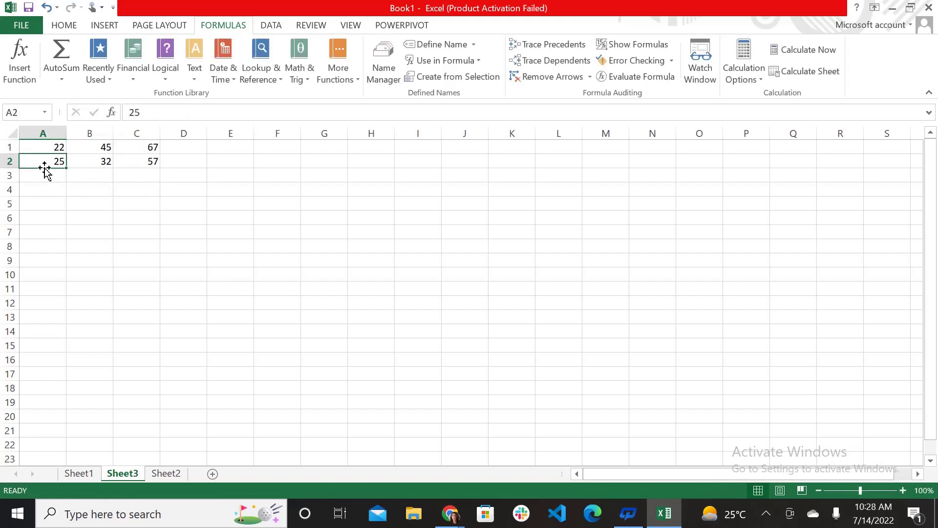
type("45")
key("Tab")
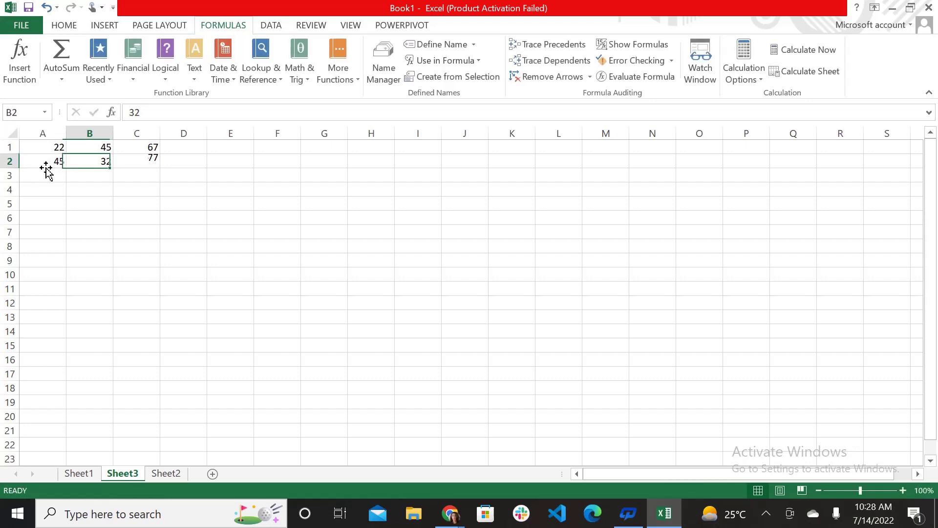
left_click(55, 162)
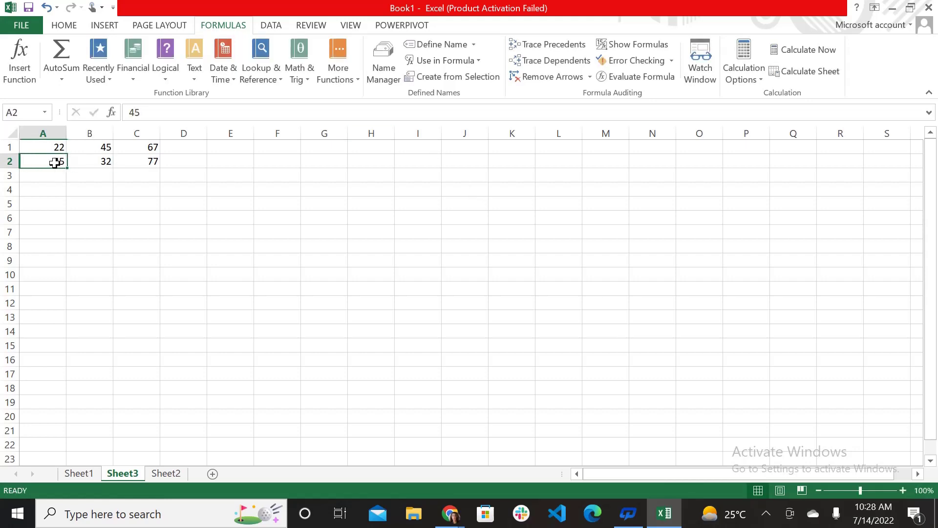
Set the workbook's calculation mode to Manual and change the value in B2 to 34
left_click(749, 73)
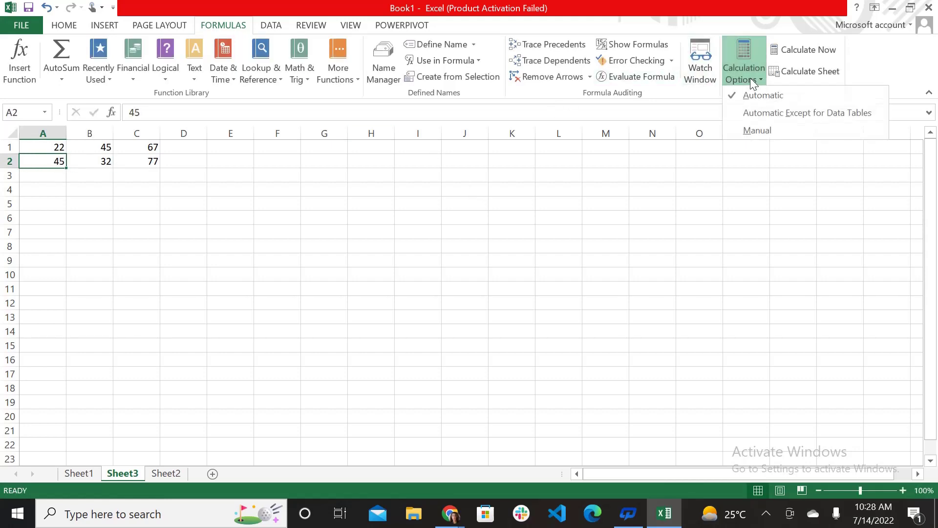
left_click(758, 129)
left_click(69, 164)
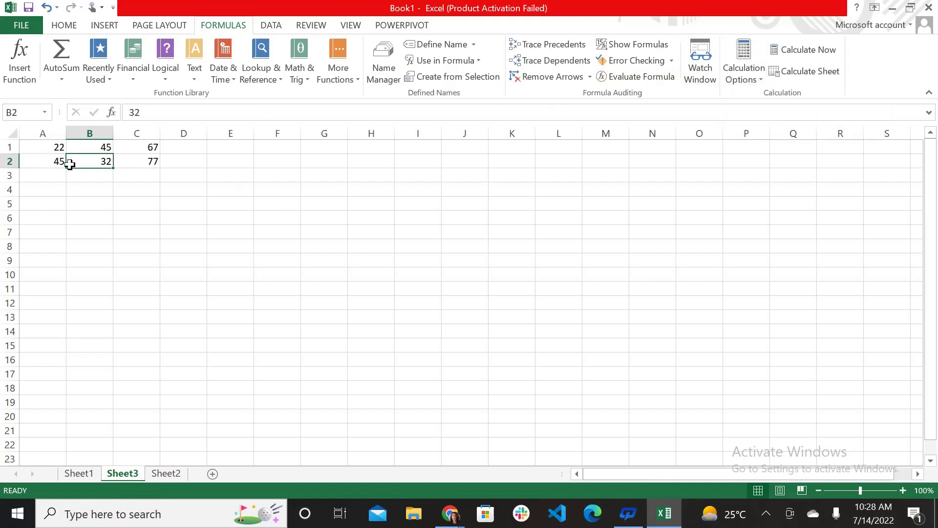
type("34")
key("Left")
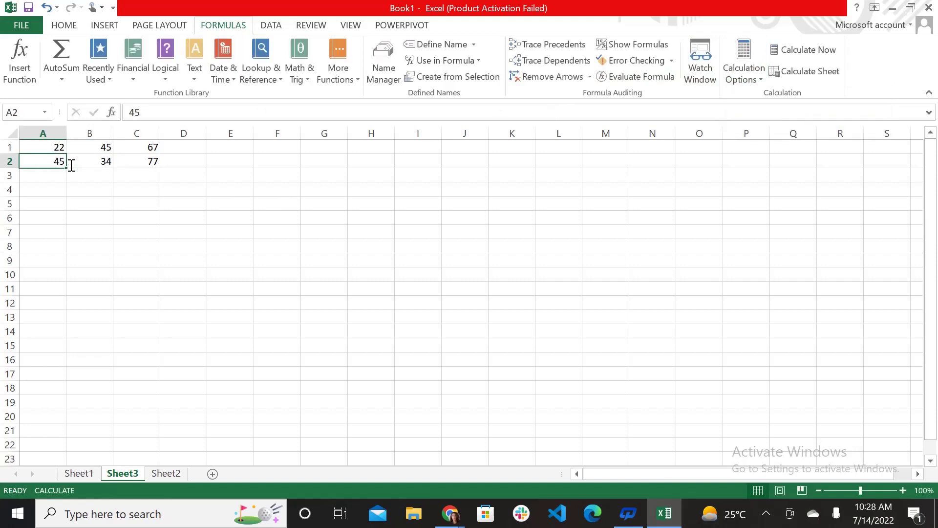
key("Down")
key("Down")
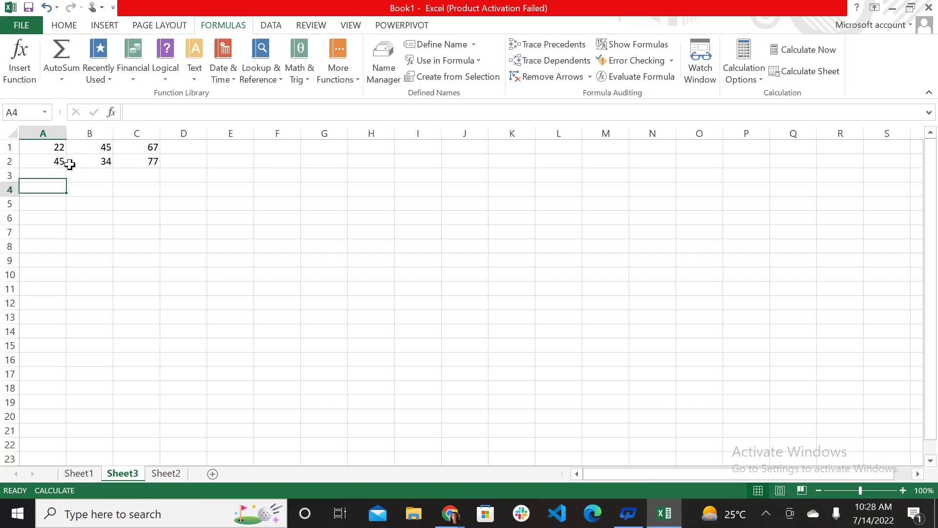
Recalculate the workbook with Calculate Now to update the sum in C2
left_click(104, 160)
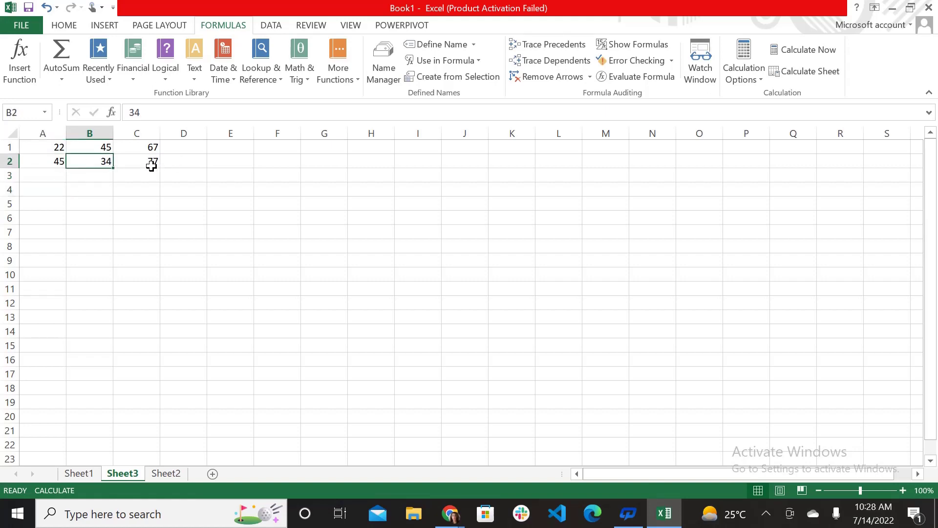
left_click(150, 161)
left_click(810, 50)
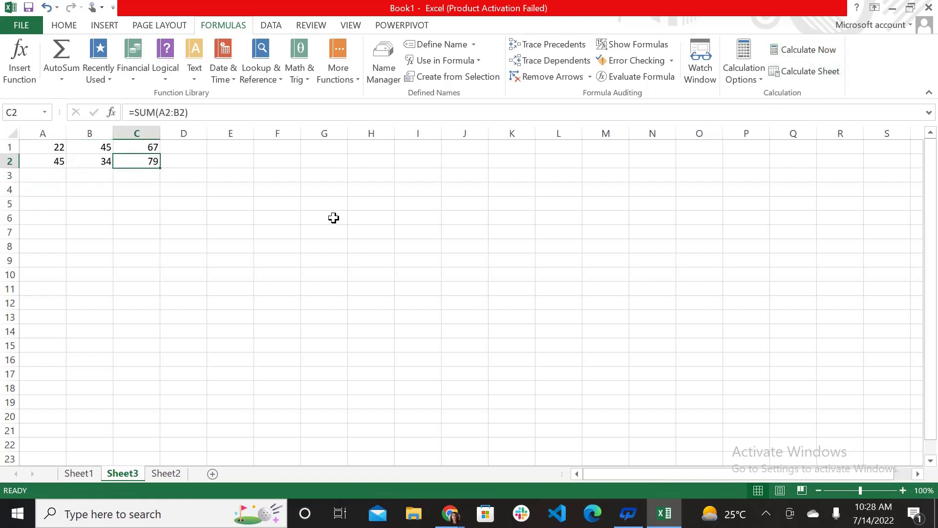
Set the calculation mode back to Automatic and change the value in B2 to 32
left_click(84, 163)
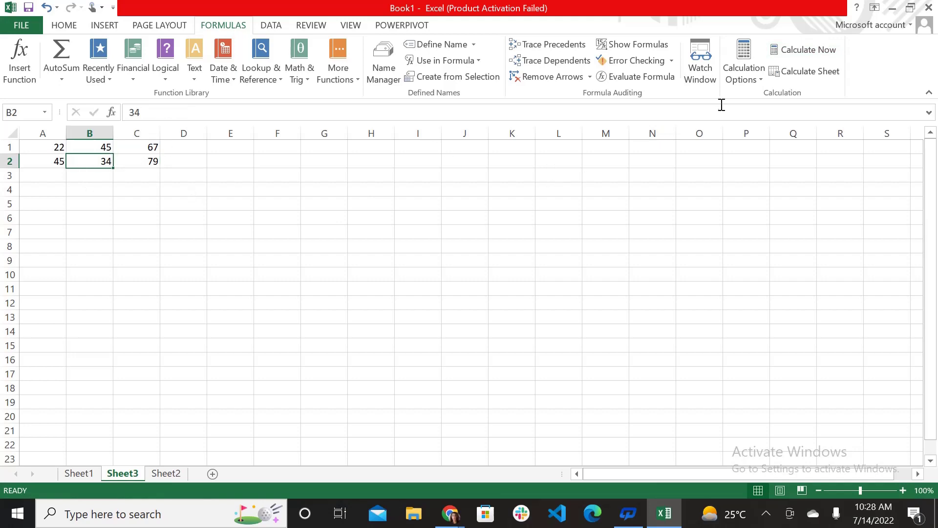
left_click(761, 73)
left_click(762, 96)
key("Right")
key("Left")
type("3")
key("Right")
key("Down")
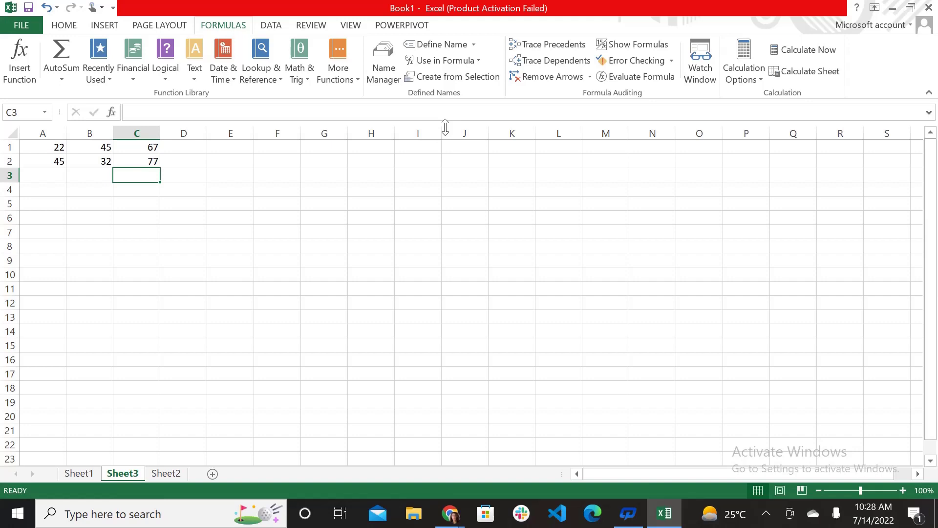
Set the calculation mode to Automatic Except for Data Tables and go to Sheet1
left_click(747, 79)
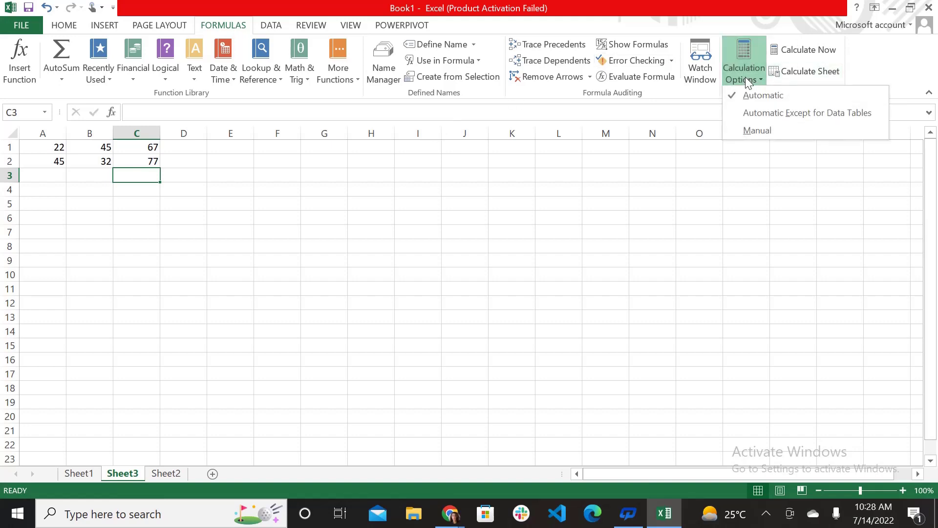
left_click(761, 113)
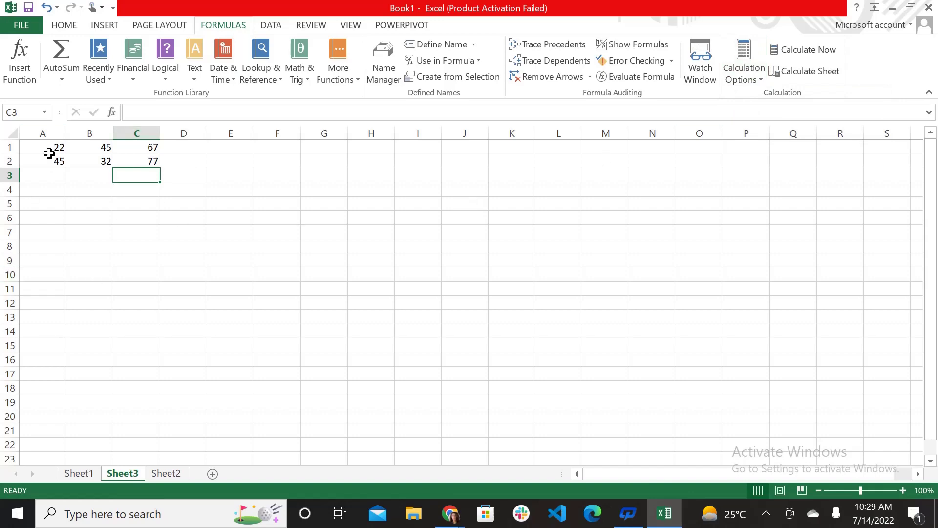
left_click(80, 473)
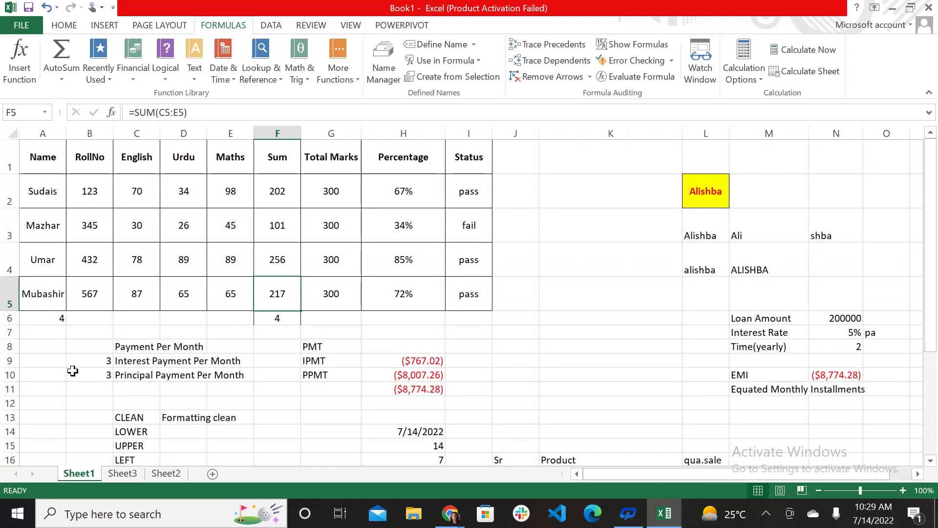
Switch to Sheet2 and set the calculation mode back to Automatic
left_click(168, 474)
left_click(753, 76)
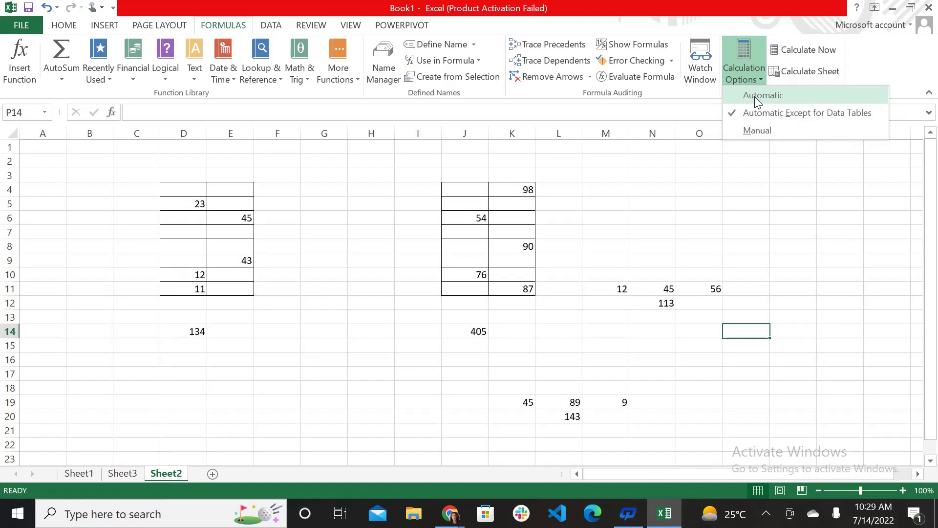
left_click(755, 96)
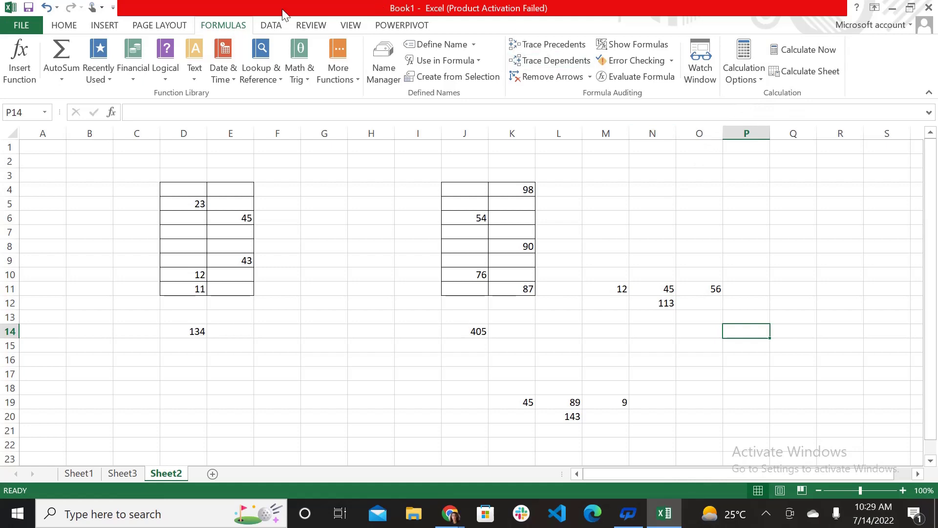
left_click(263, 28)
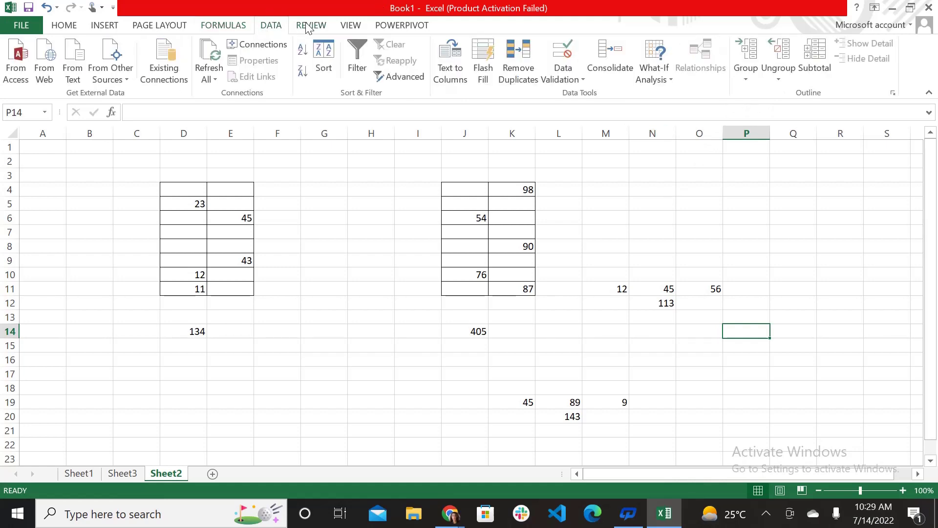
left_click(309, 27)
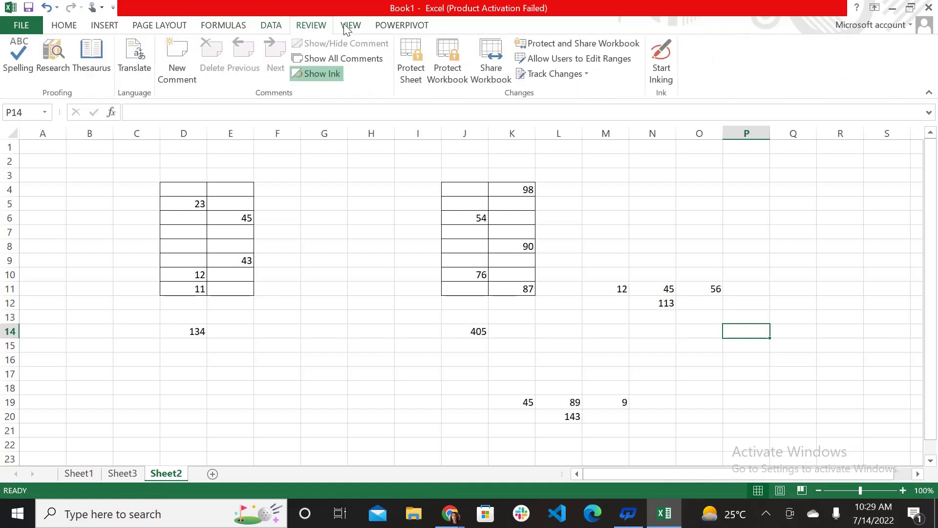
left_click(347, 28)
left_click(416, 27)
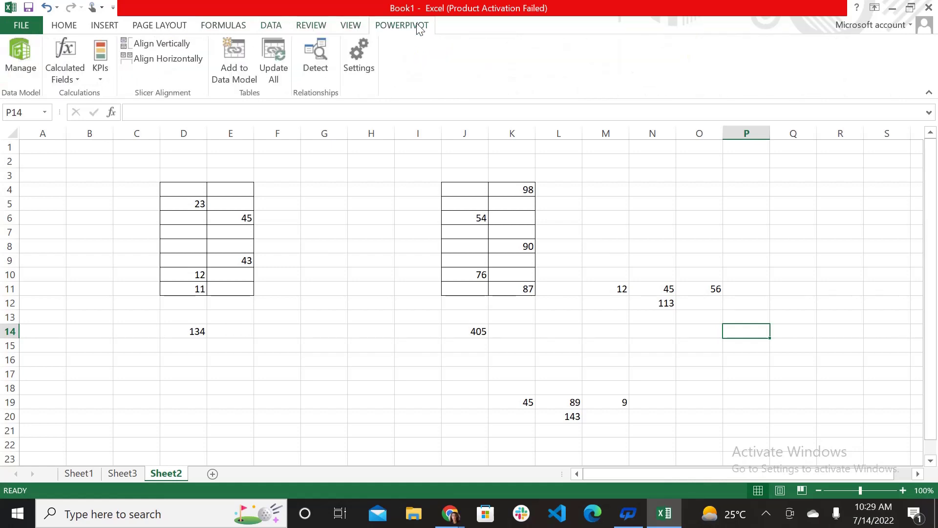
left_click(265, 27)
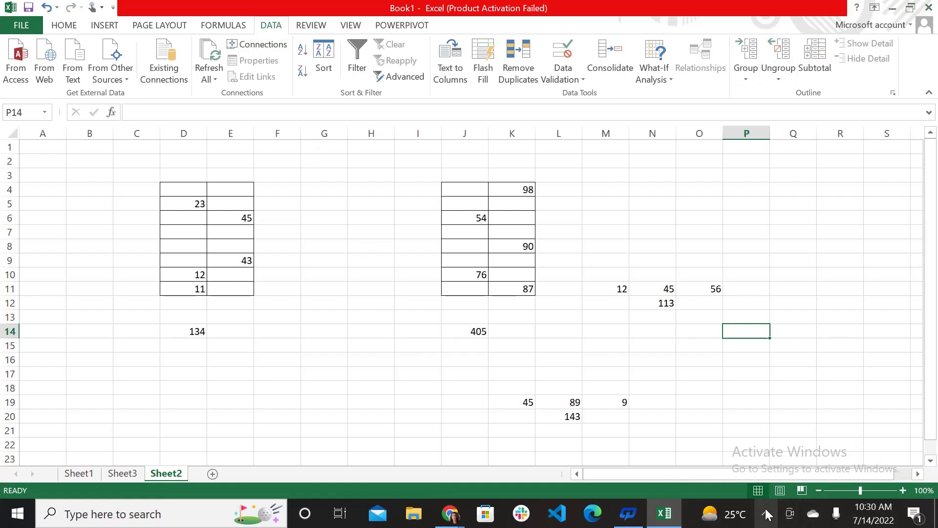
left_click(757, 521)
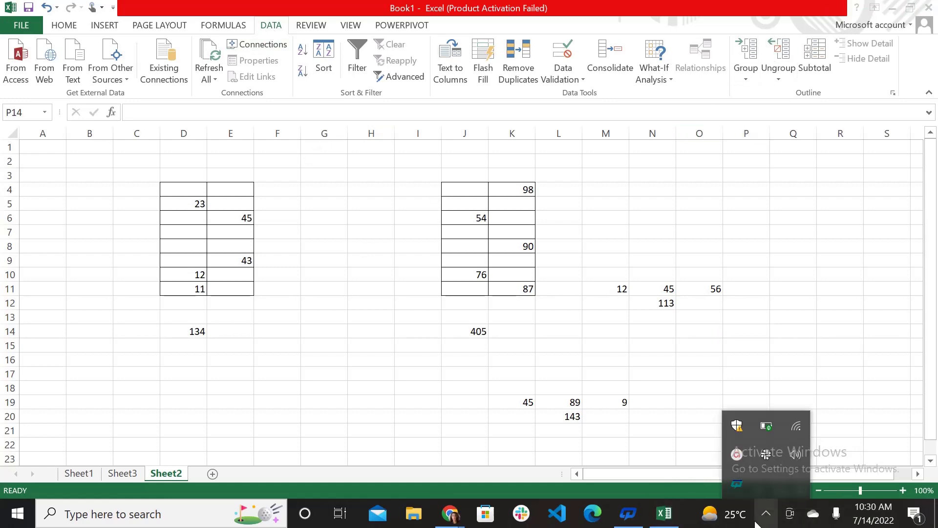
left_click(738, 454)
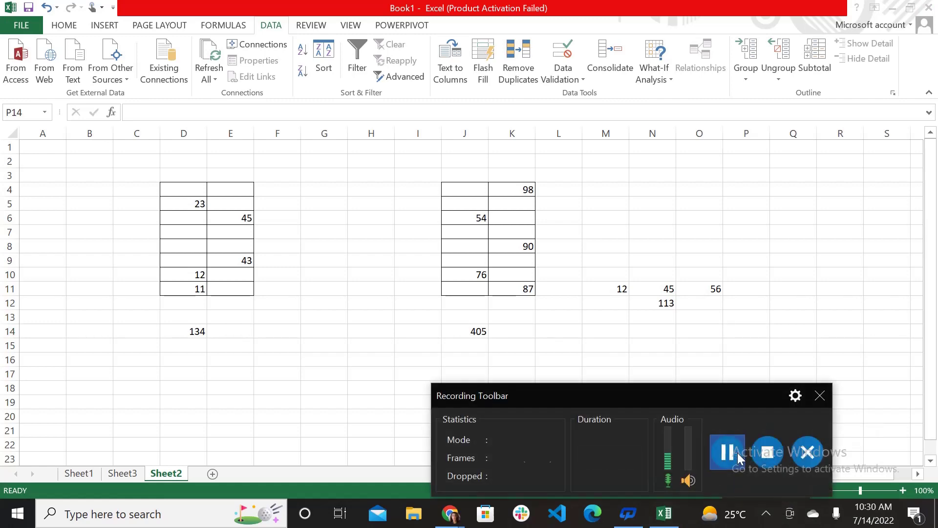